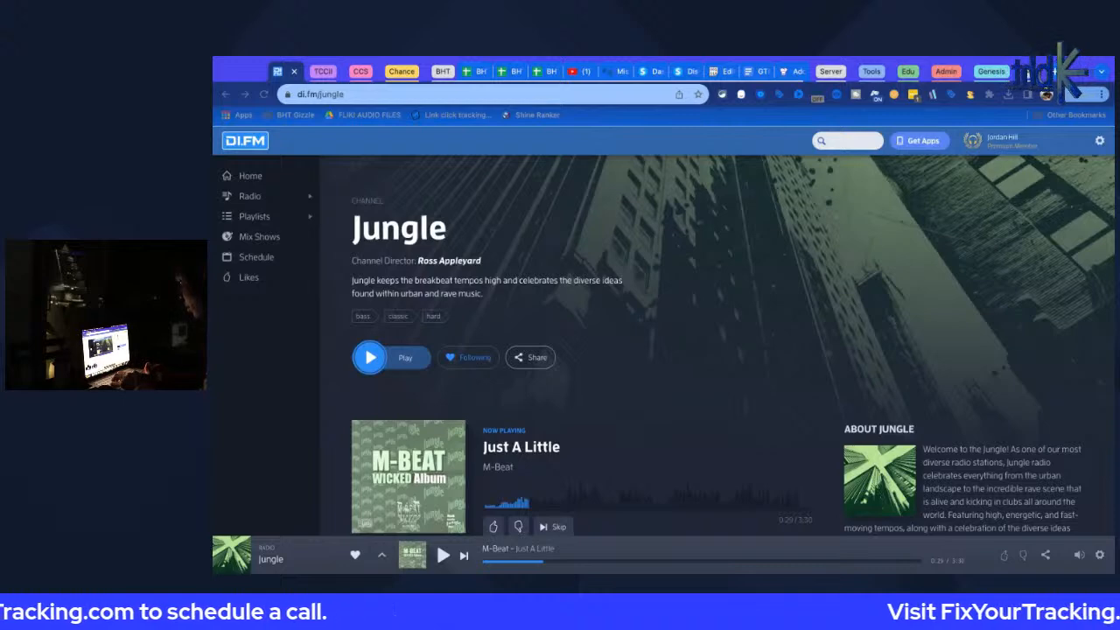
Open the Courses and Resources sheet of the BHT Affiliate Resource Sheet and select the spreadsheet's web address
click(540, 60)
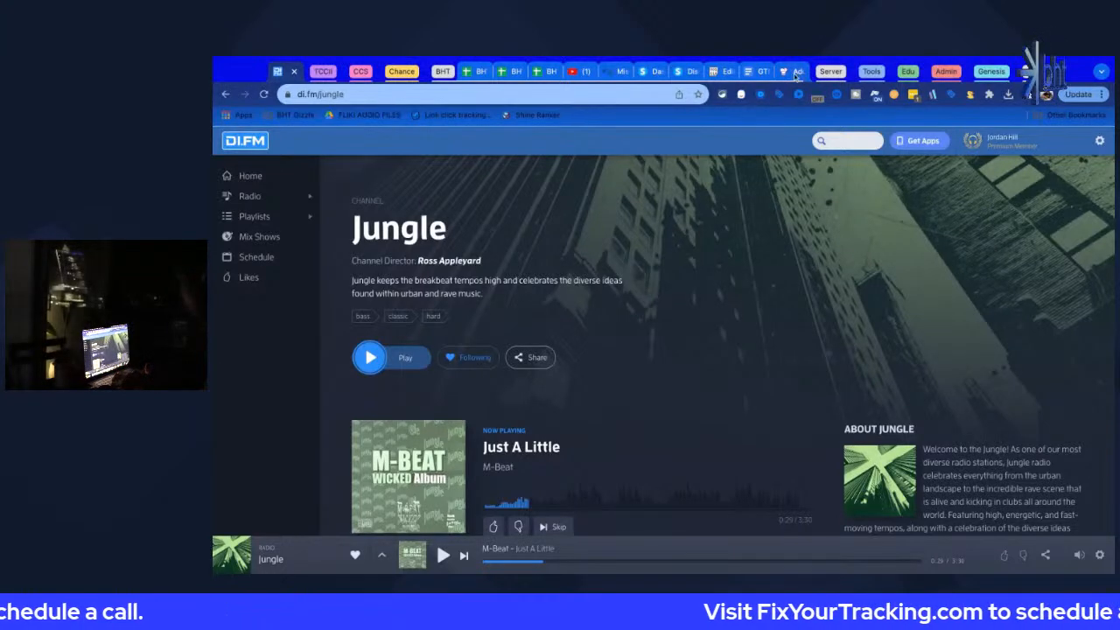
click(550, 75)
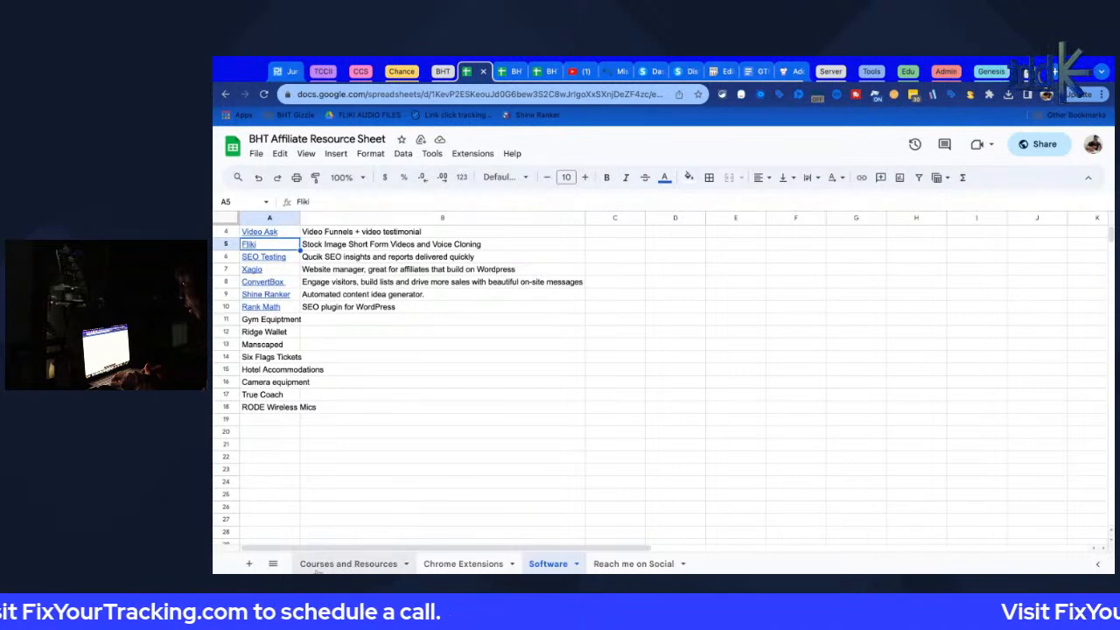
click(324, 565)
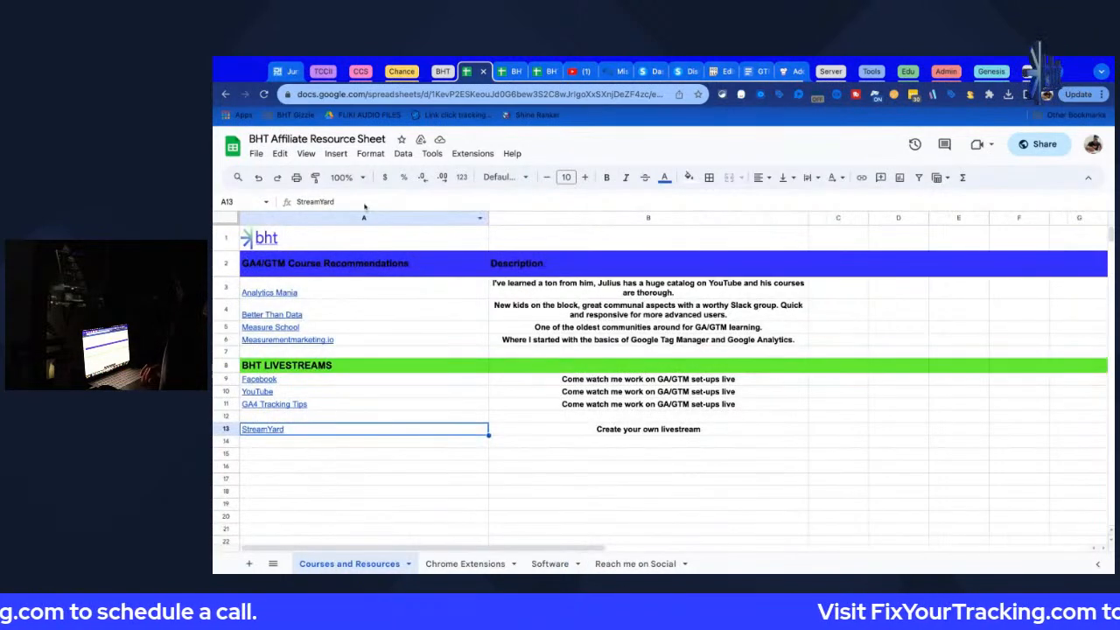
click(487, 94)
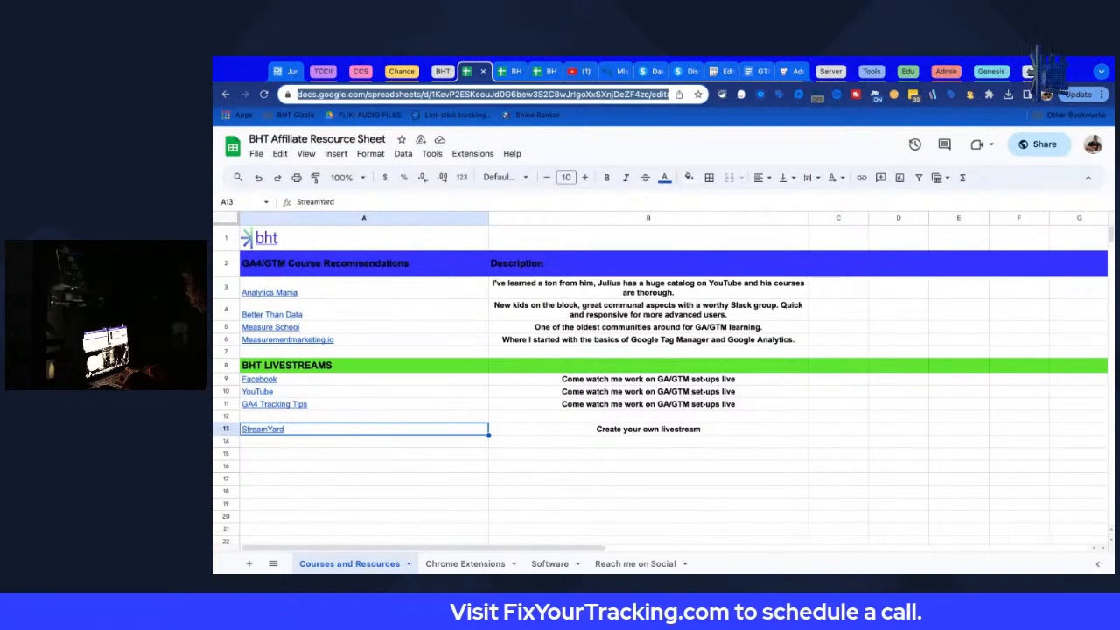
key(super+Tab)
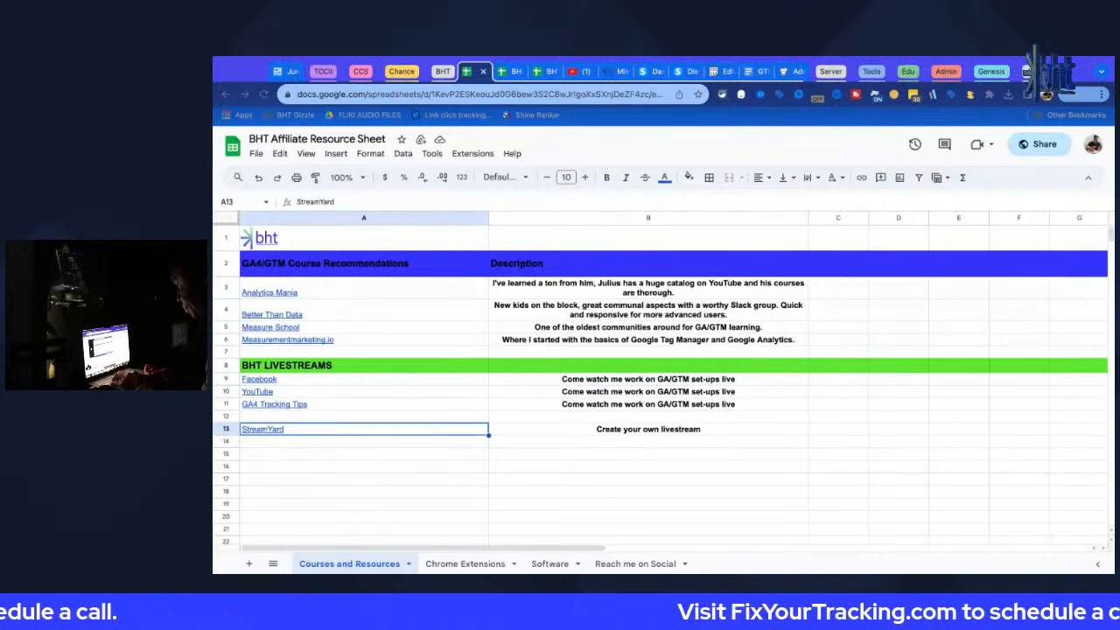
key(super+Tab)
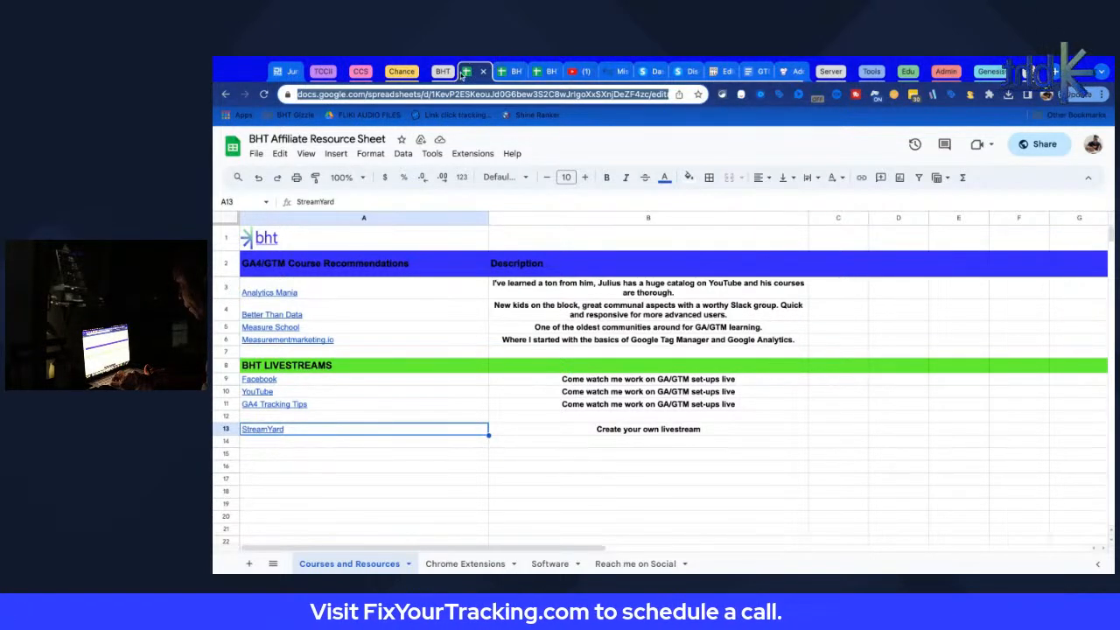
key(super+Tab)
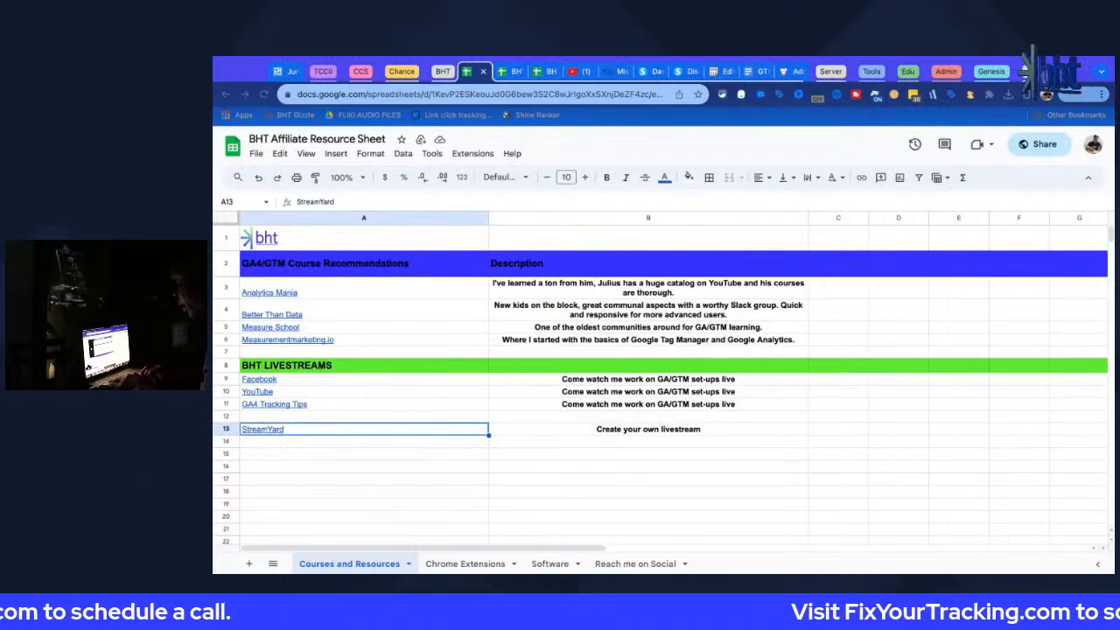
click(472, 94)
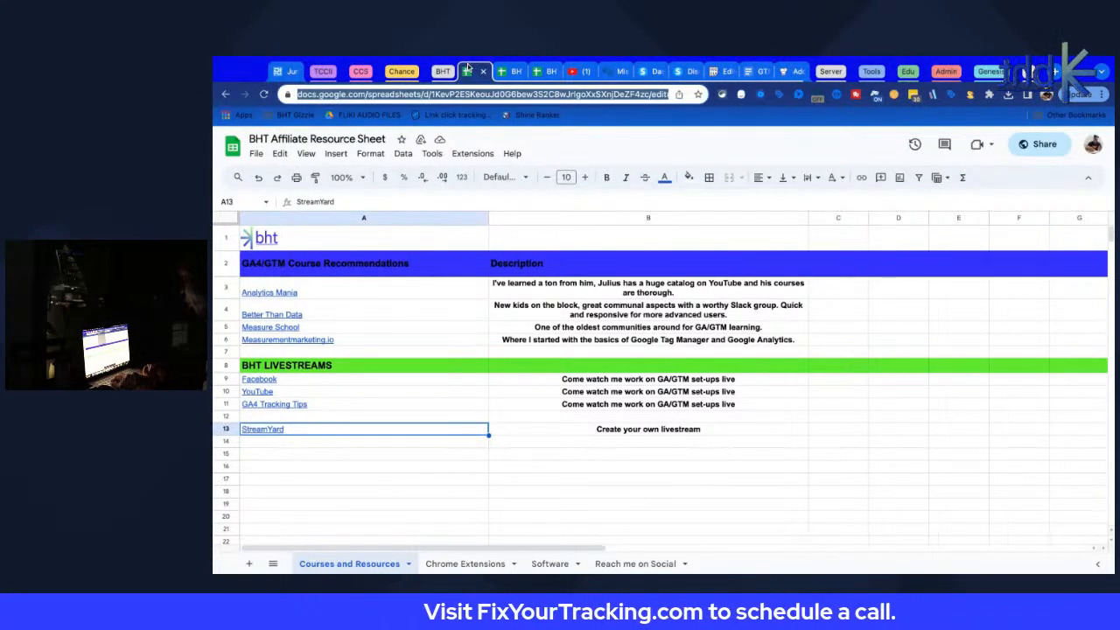
Open the Google Analytics web app in a new browser tab and dismiss the permissions dialog
key(ctrl+t)
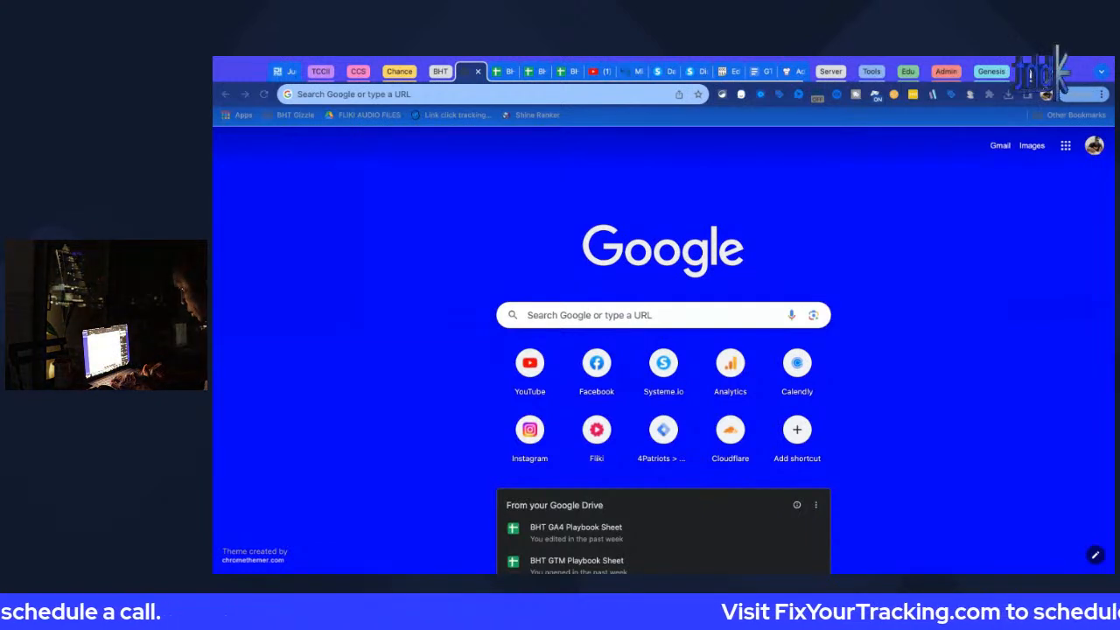
click(1031, 75)
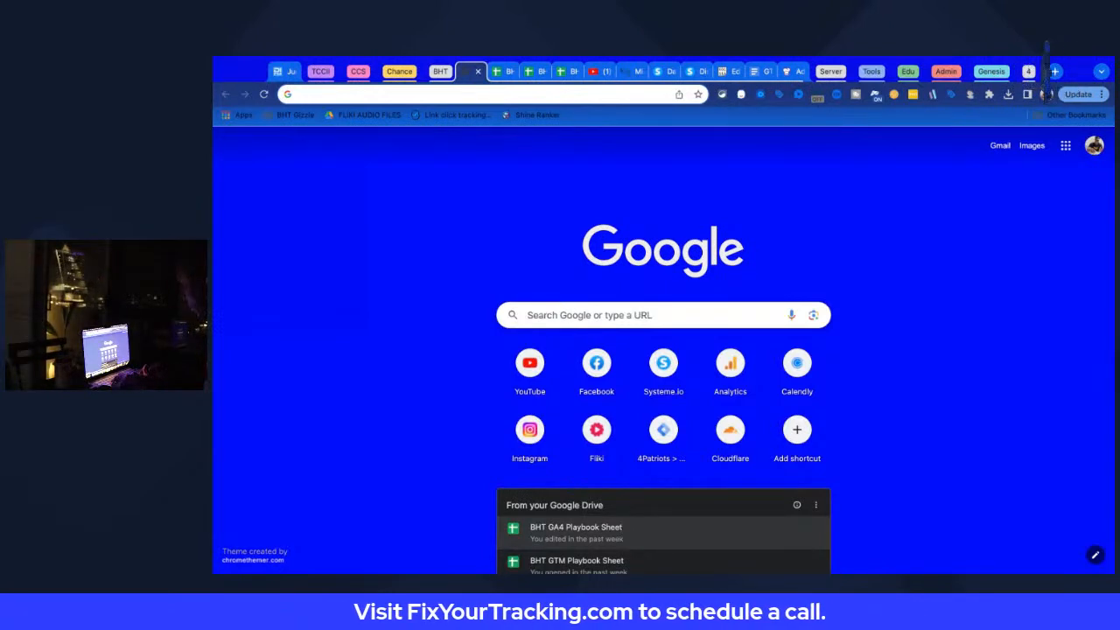
key(super+Tab)
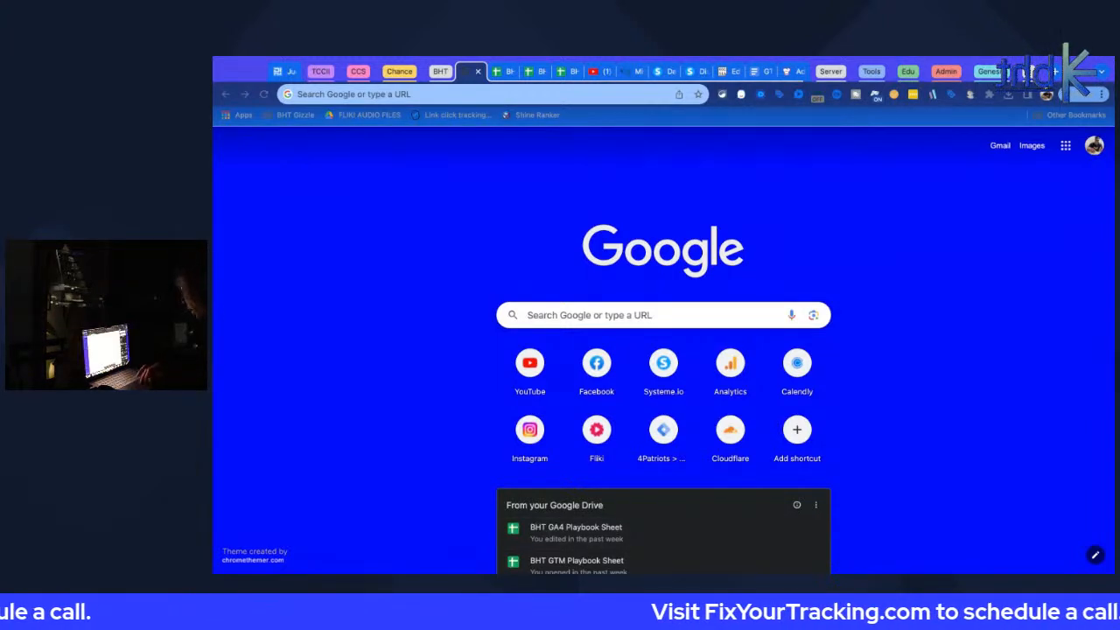
key(super+Tab)
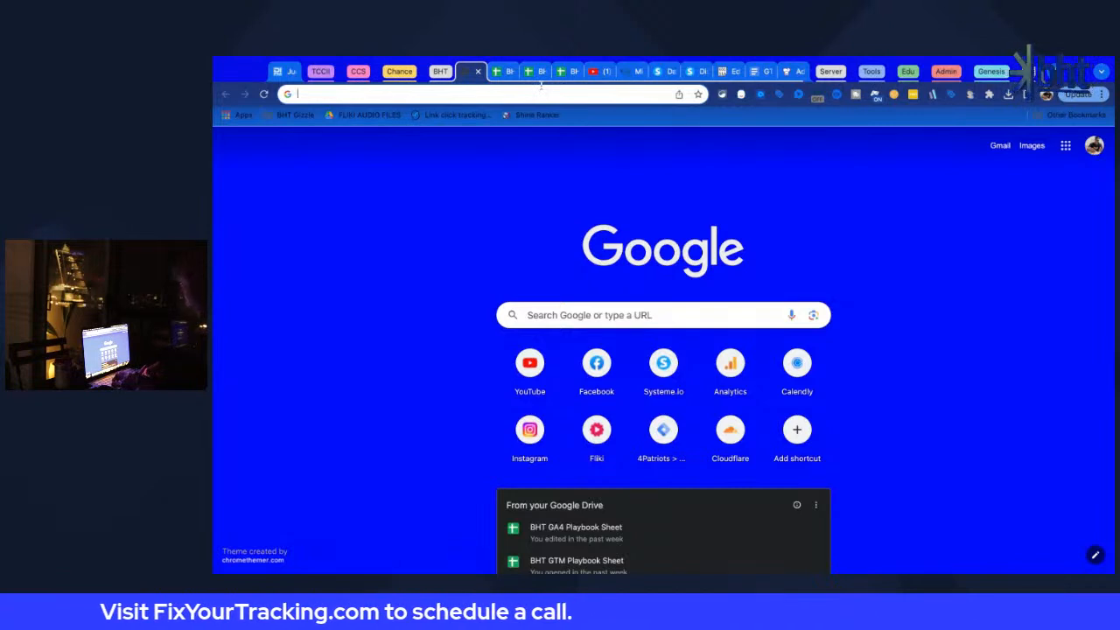
text(analytics.google.com/analytics/web/?authuser=0#/a39970943p290449104/admin)
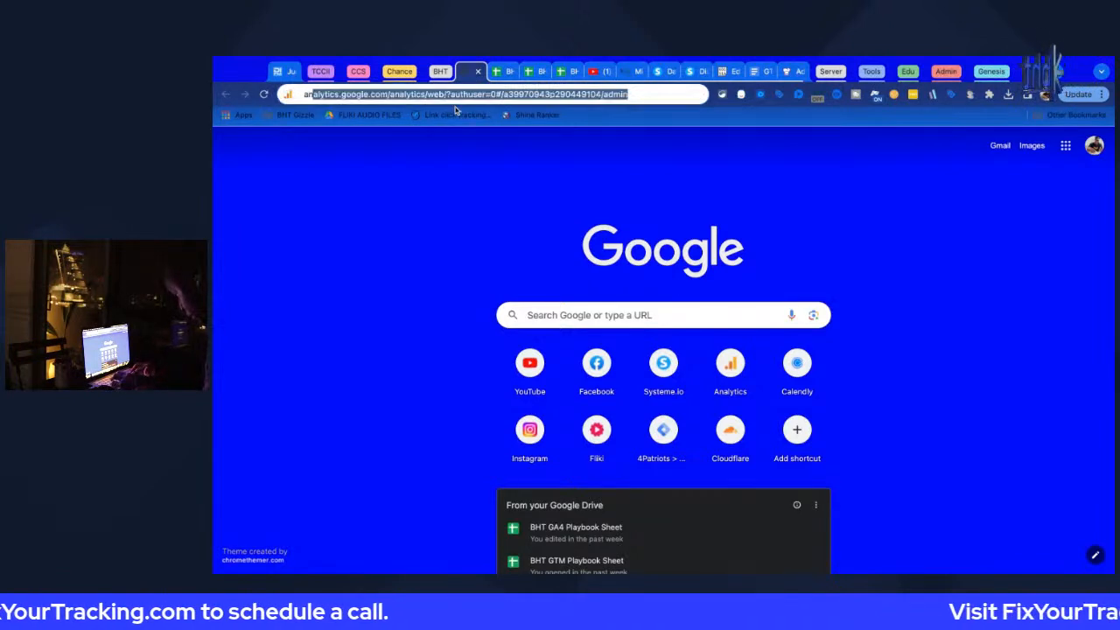
key(Return)
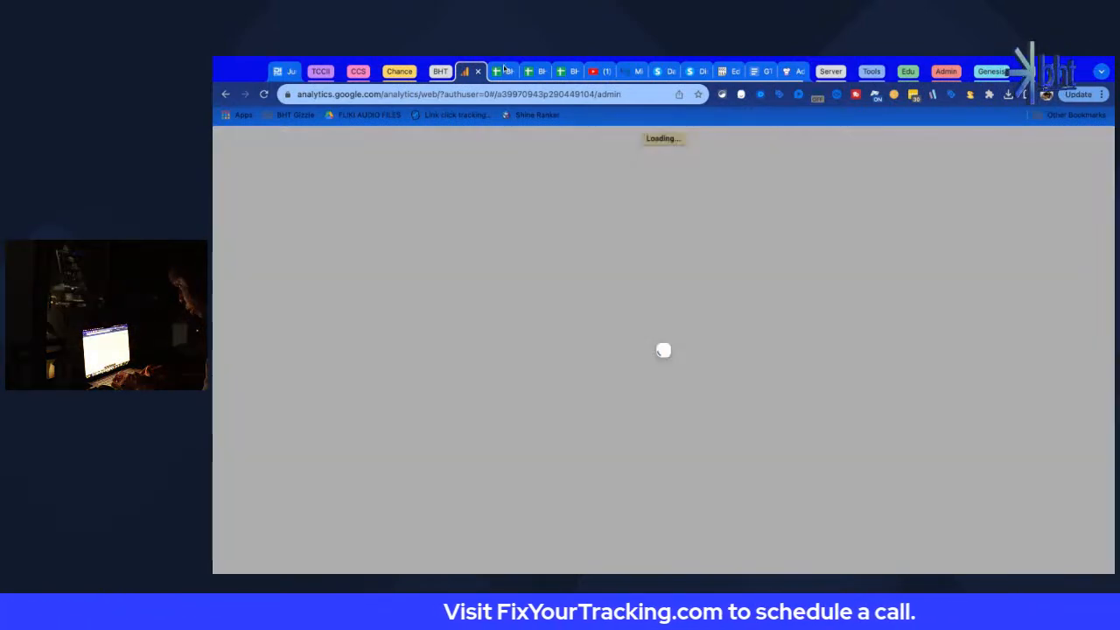
click(496, 73)
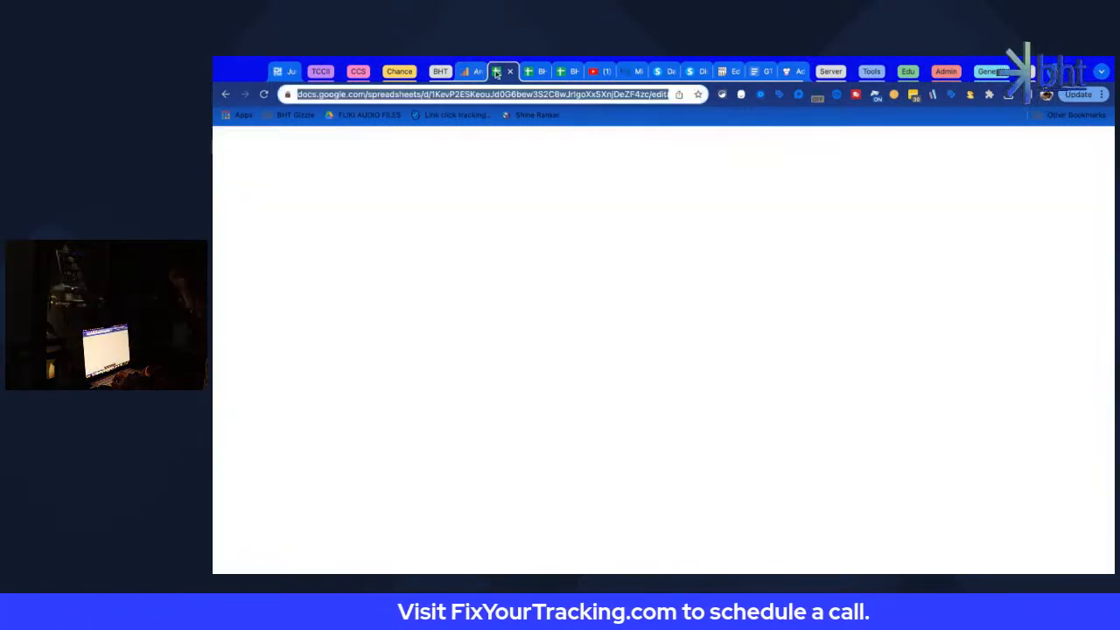
click(472, 72)
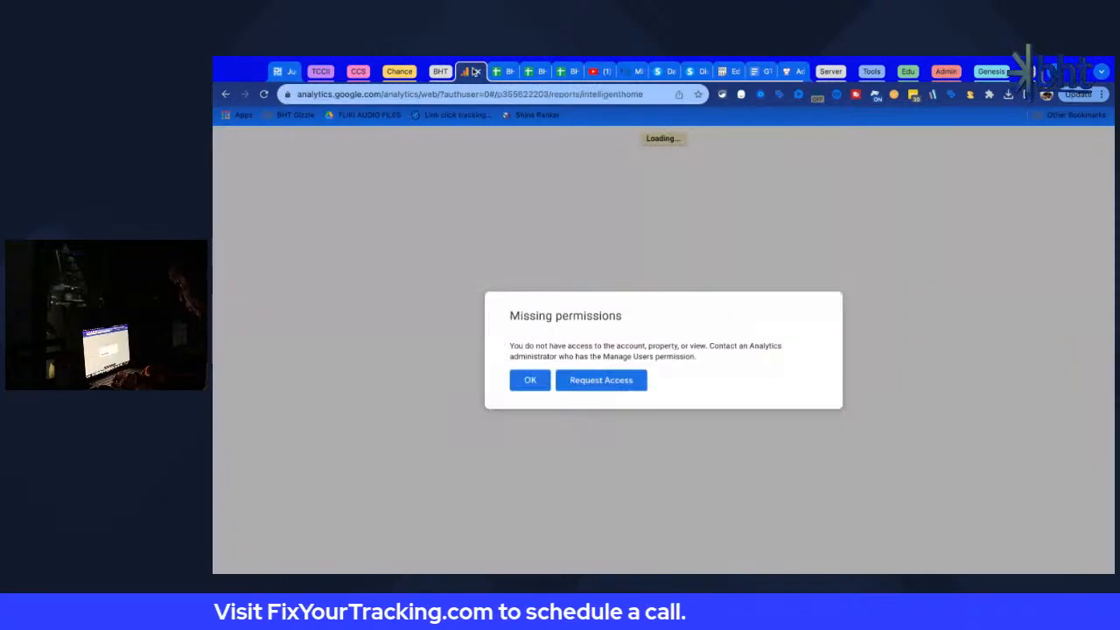
click(528, 380)
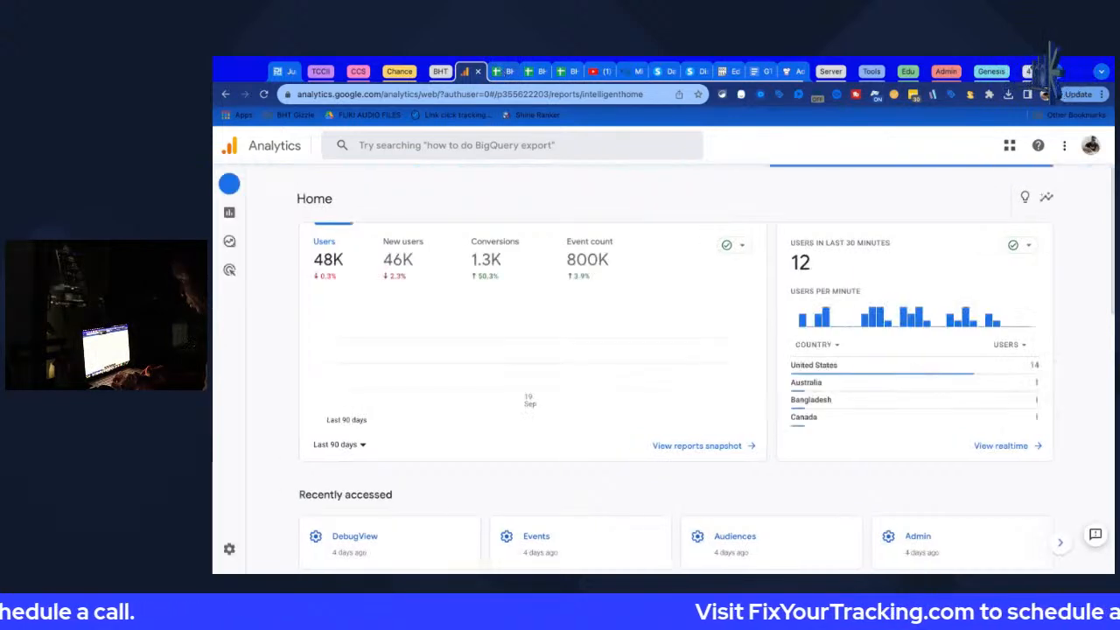
Switch to the "test" property of the BHT 1 Analytics account and open its admin settings
click(339, 156)
scroll(304, 358, down, 15)
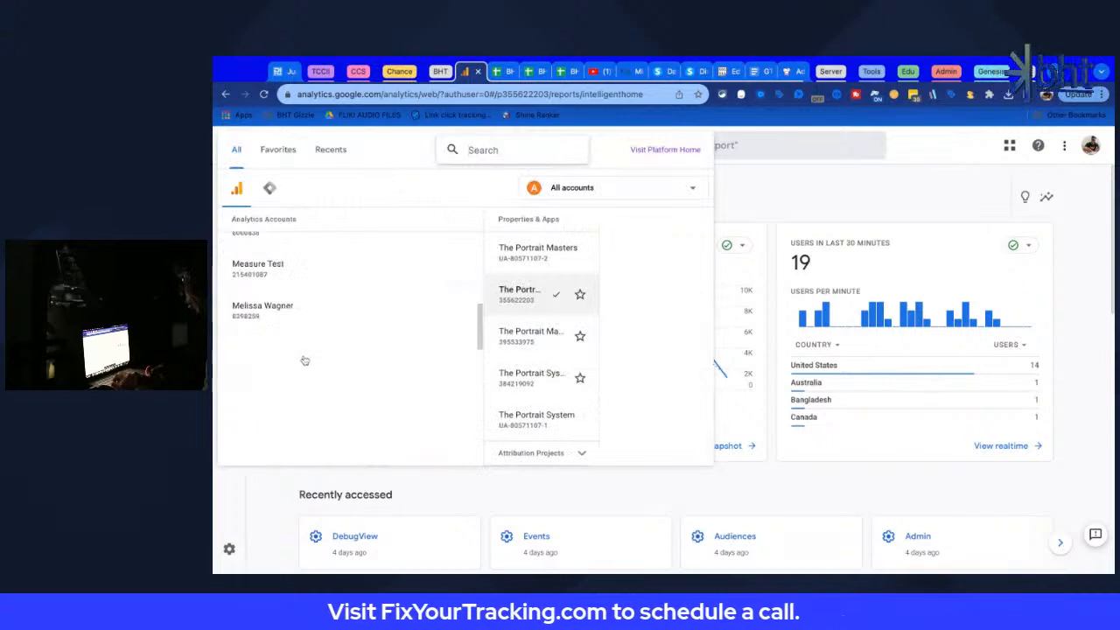
scroll(302, 358, up, 15)
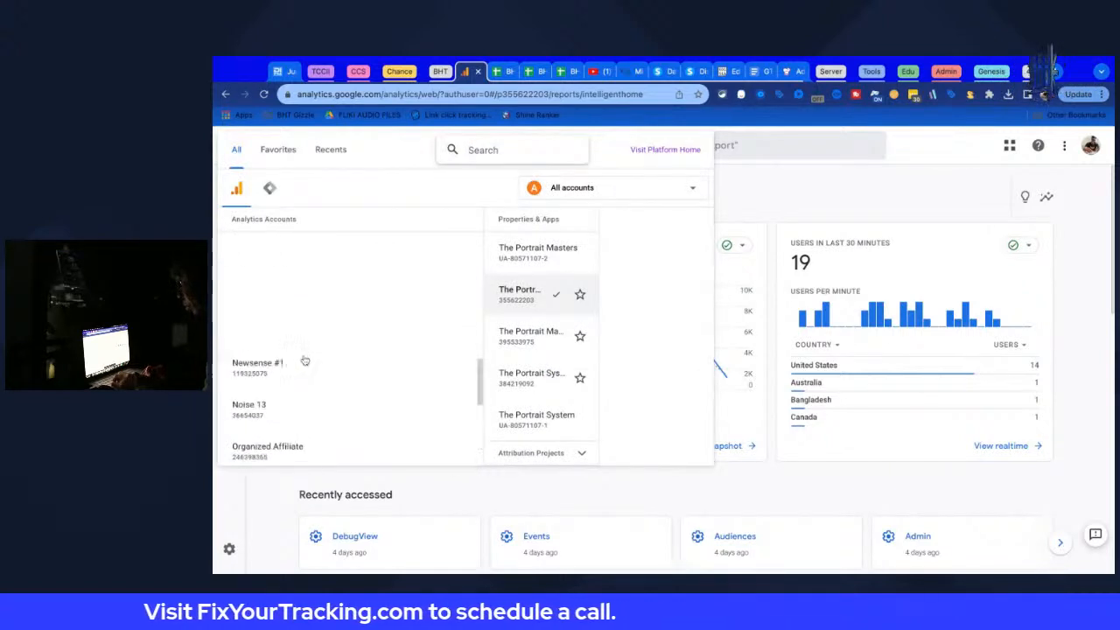
click(460, 336)
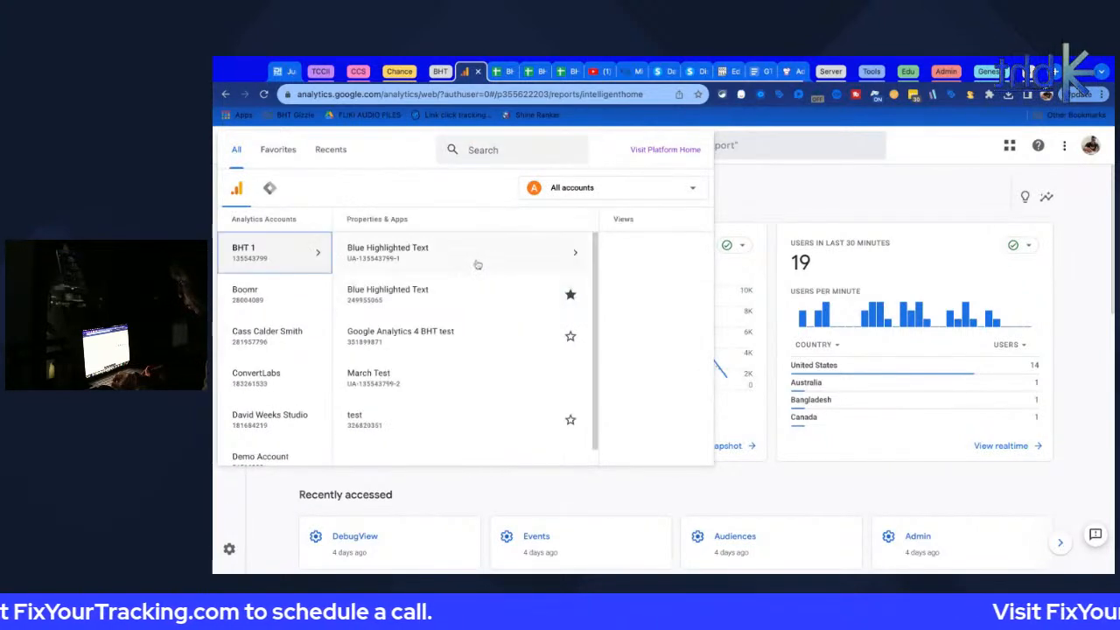
click(411, 418)
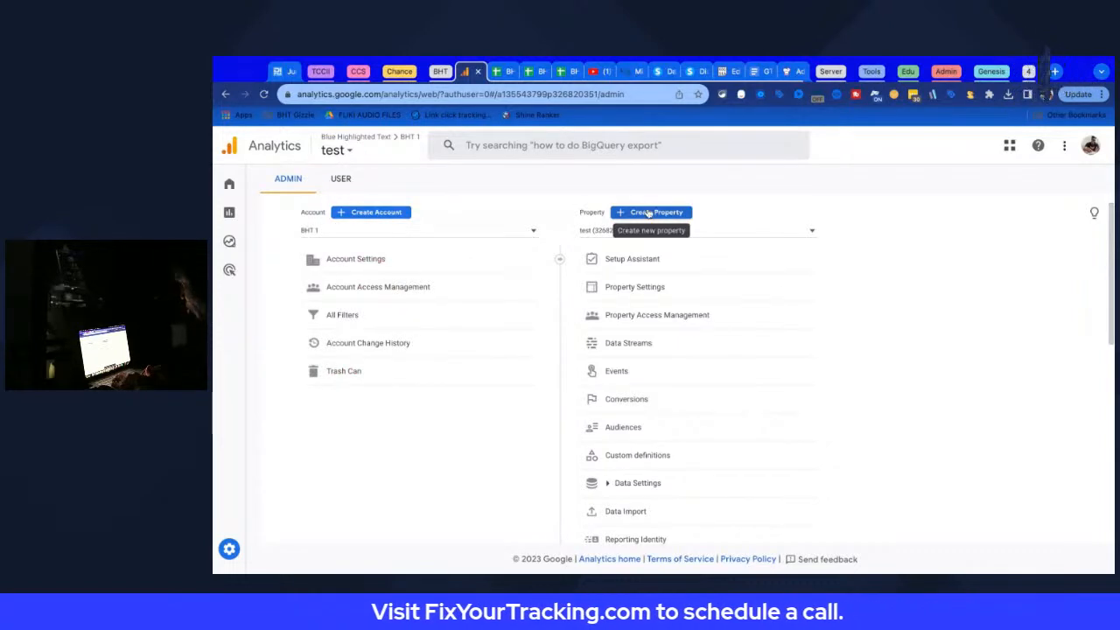
Start creating a new Analytics account and name it "Test For Livestream"
click(399, 219)
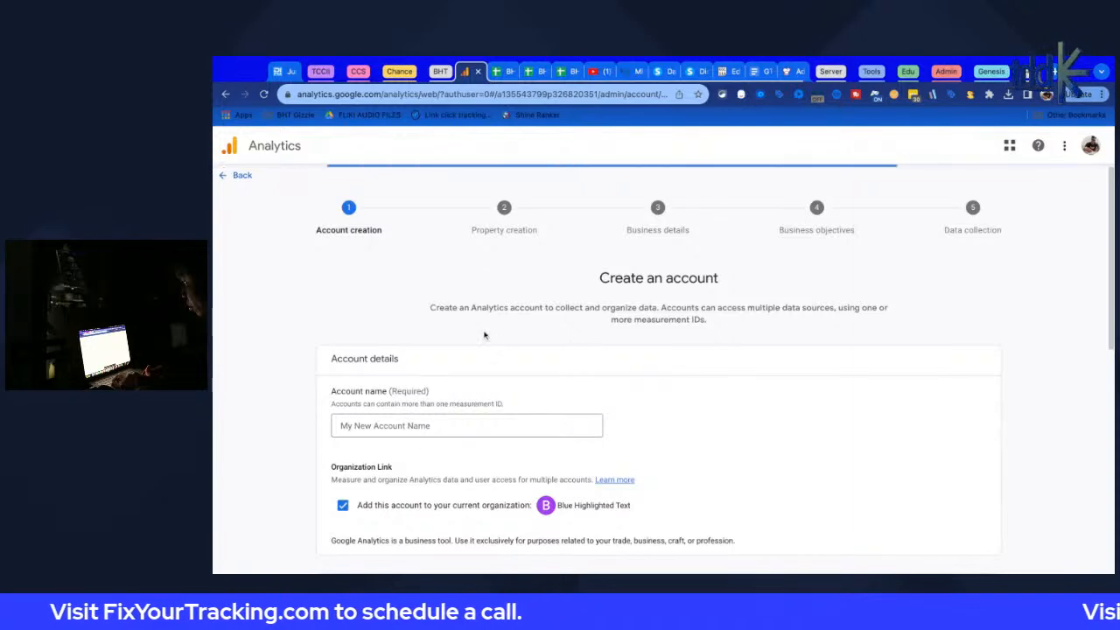
click(409, 427)
scroll(297, 307, down, 3)
scroll(297, 306, up, 3)
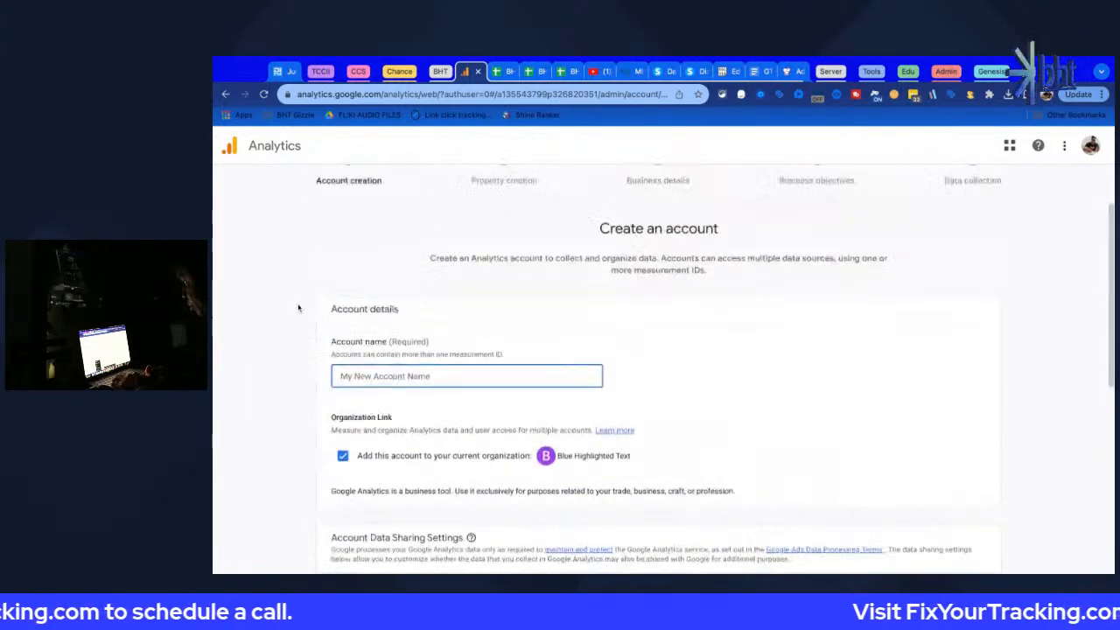
scroll(516, 304, down, 3)
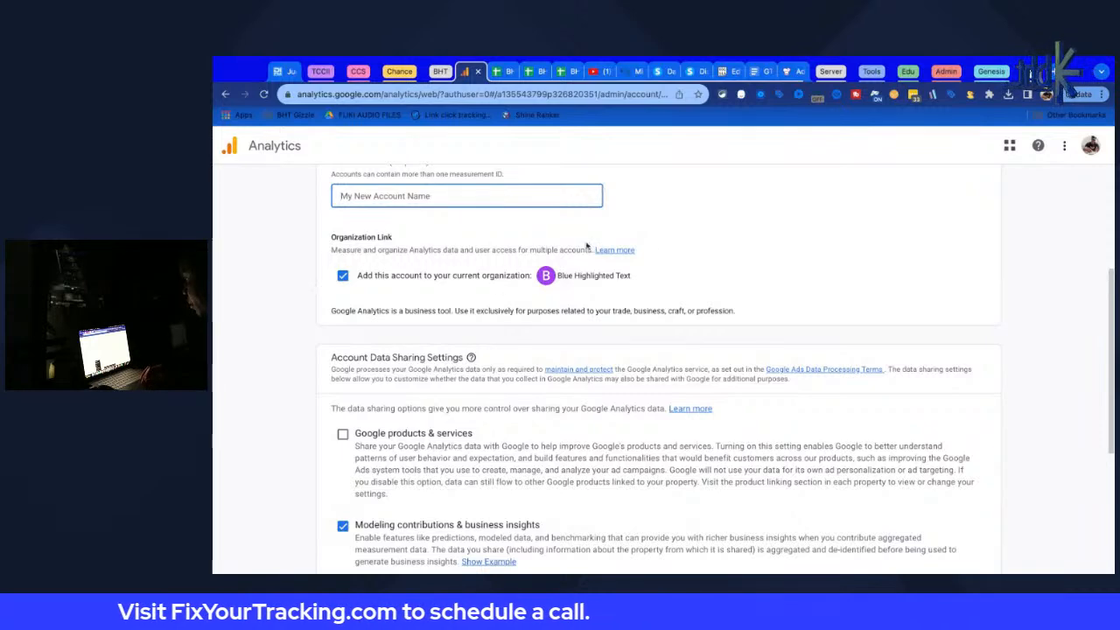
scroll(586, 247, down, 3)
scroll(348, 350, up, 6)
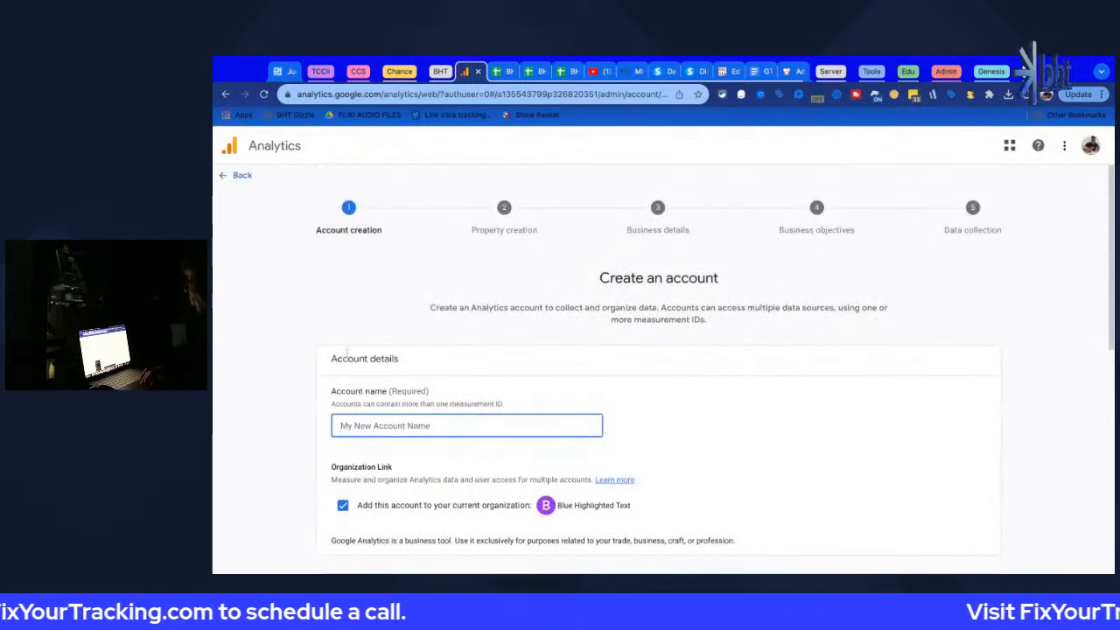
text(Te)
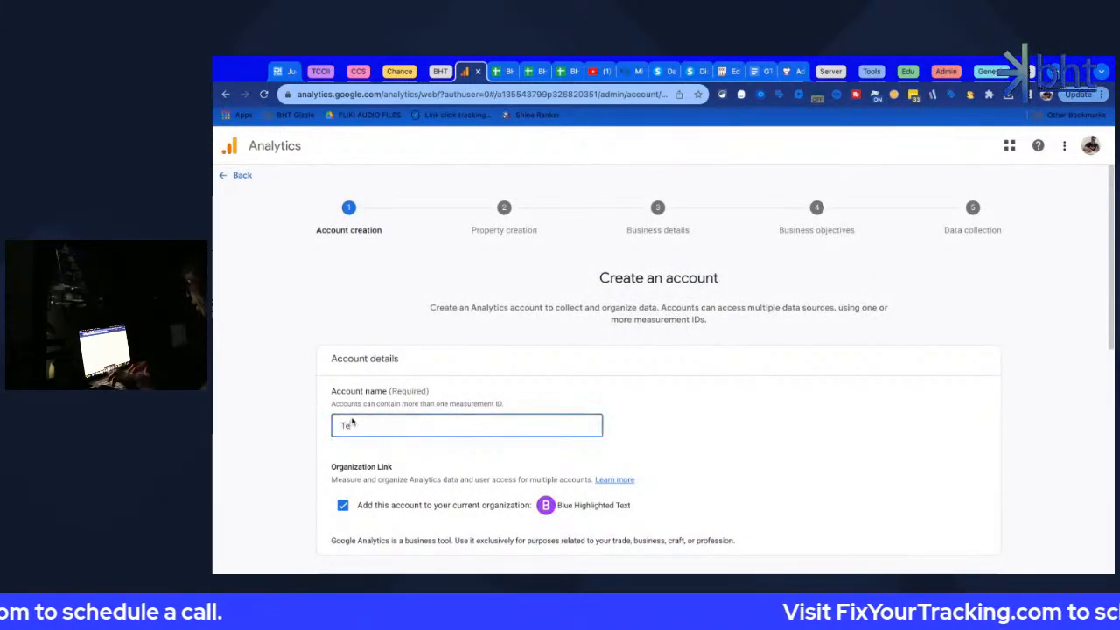
text(st Fir)
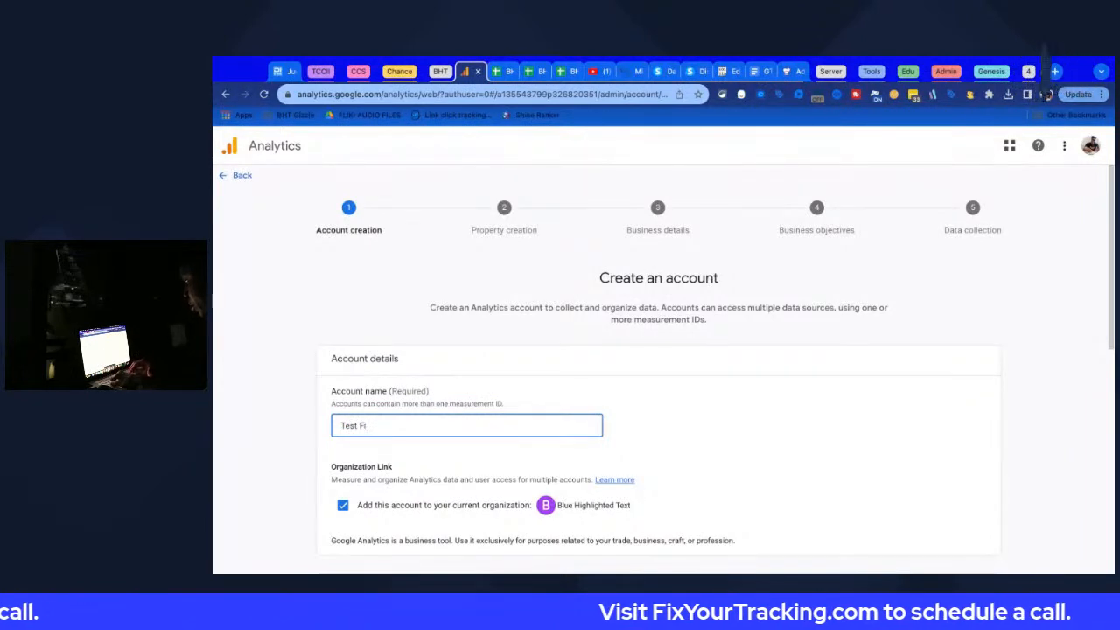
key(BackSpace)
text(or Live)
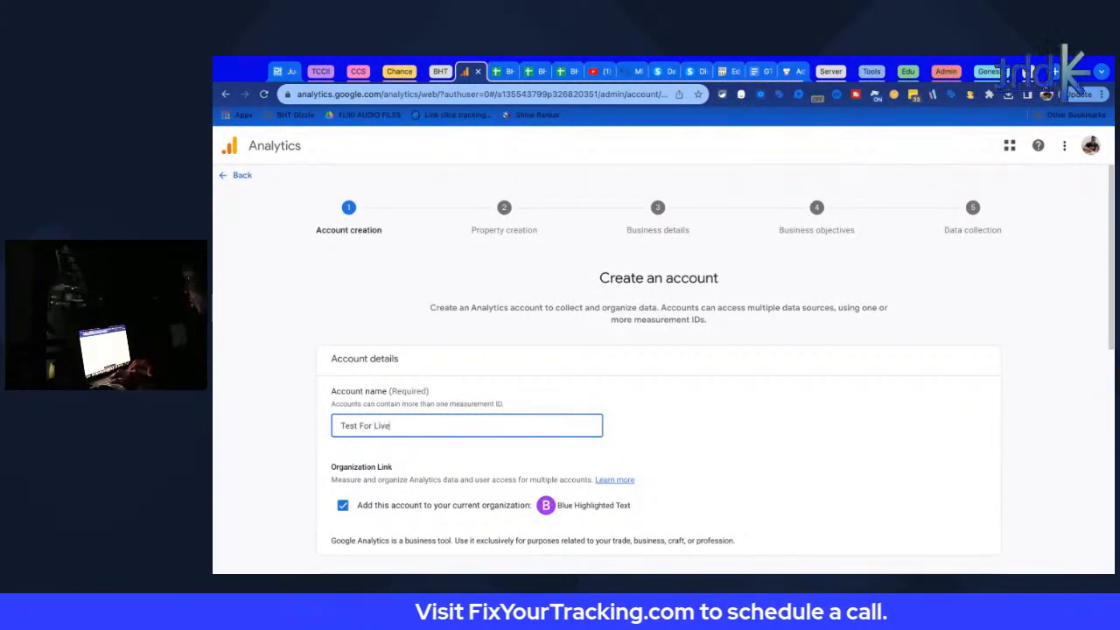
text(stream)
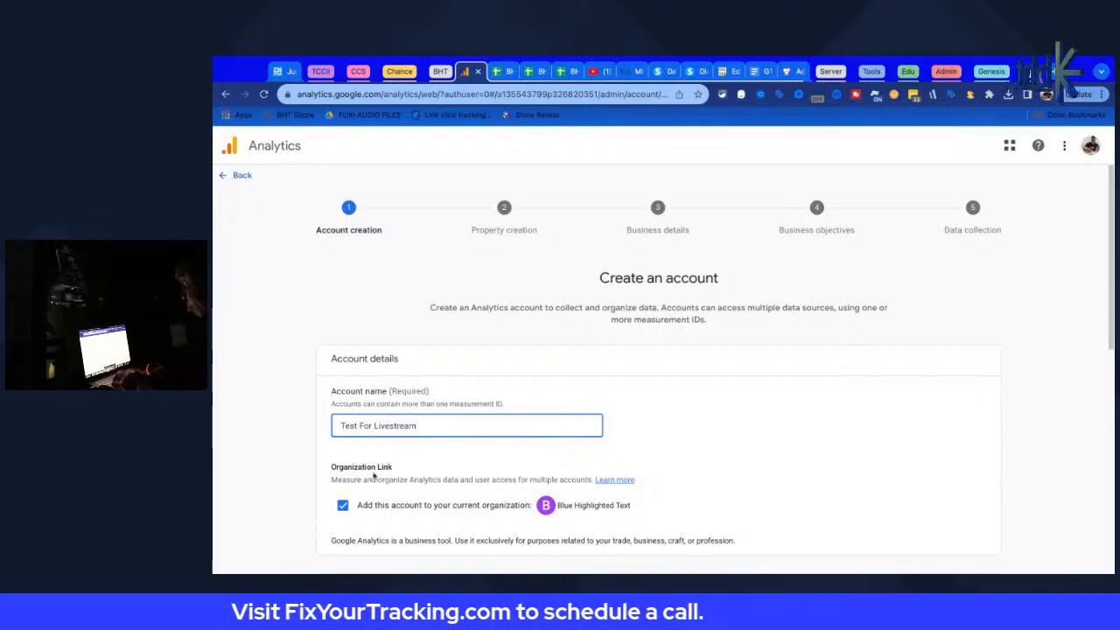
Review the new account's organization link and data sharing settings down to the end of the form
scroll(386, 479, down, 2)
scroll(386, 479, down, 5)
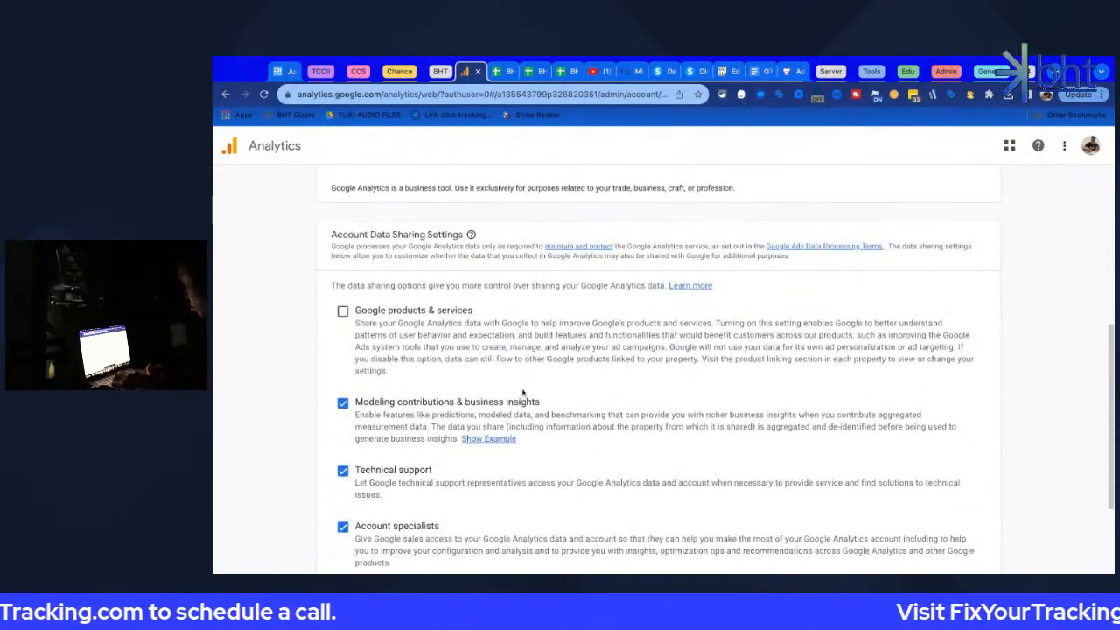
scroll(523, 393, down, 3)
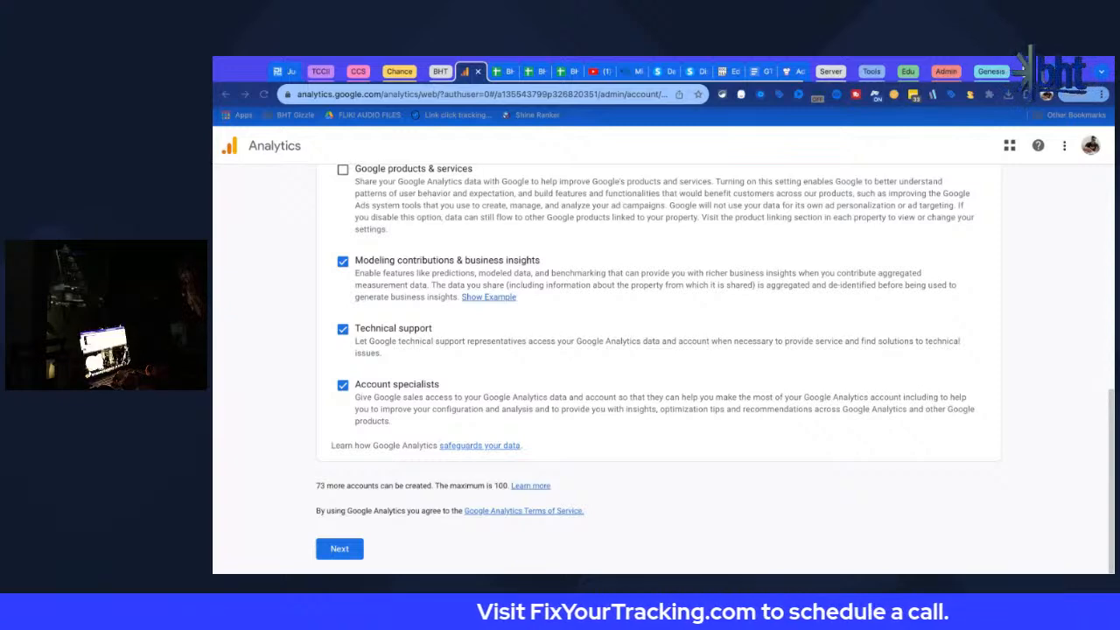
scroll(385, 284, up, 10)
scroll(387, 283, up, 2)
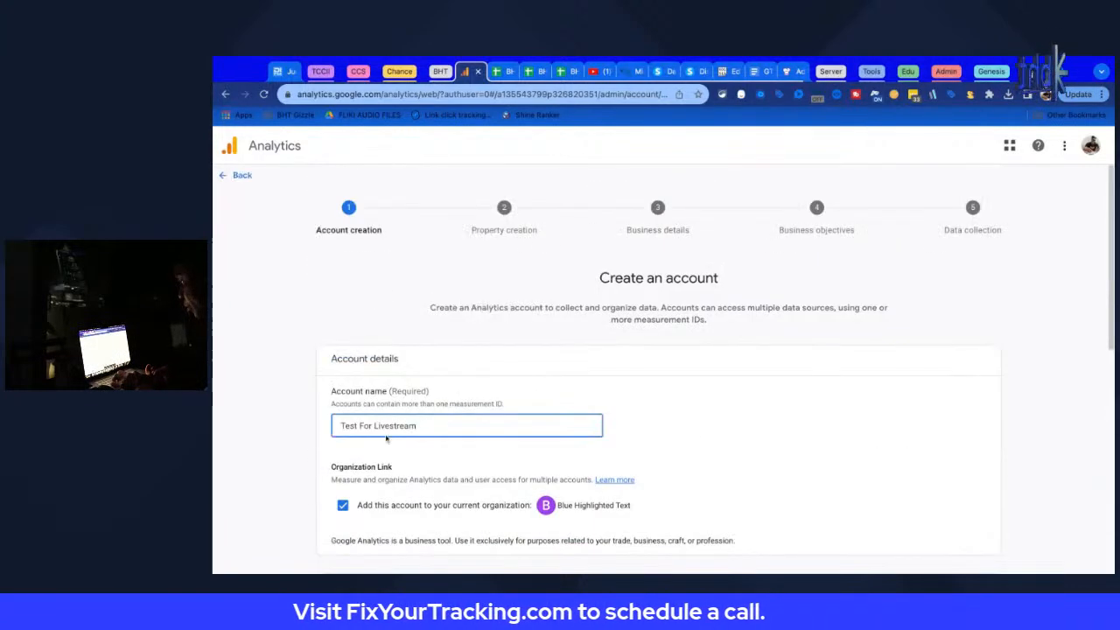
scroll(369, 464, down, 5)
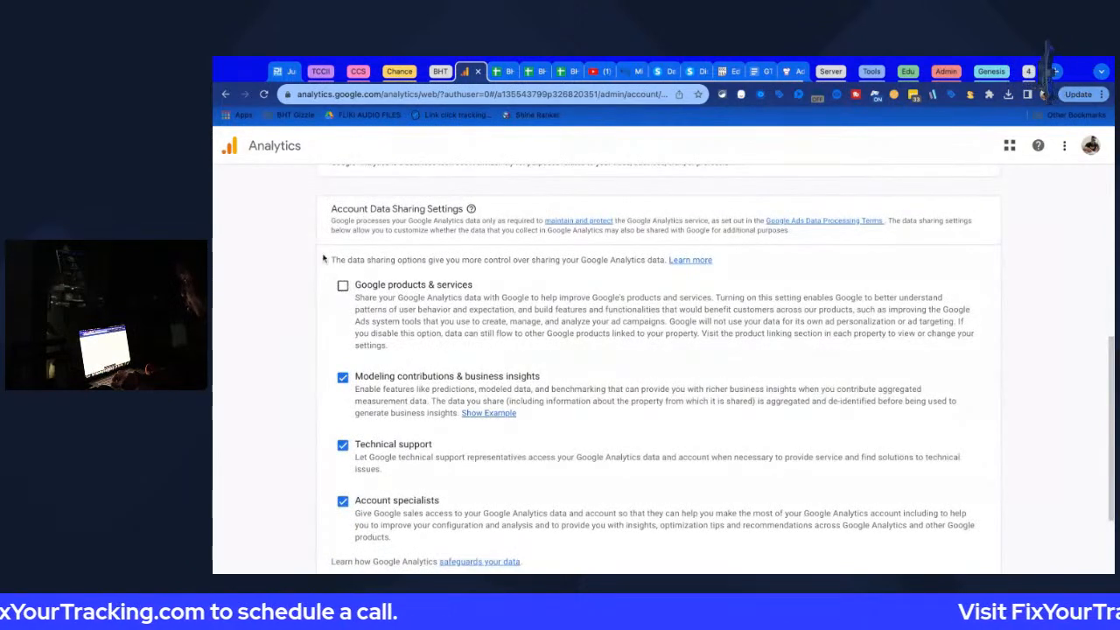
drag(367, 260, 713, 260)
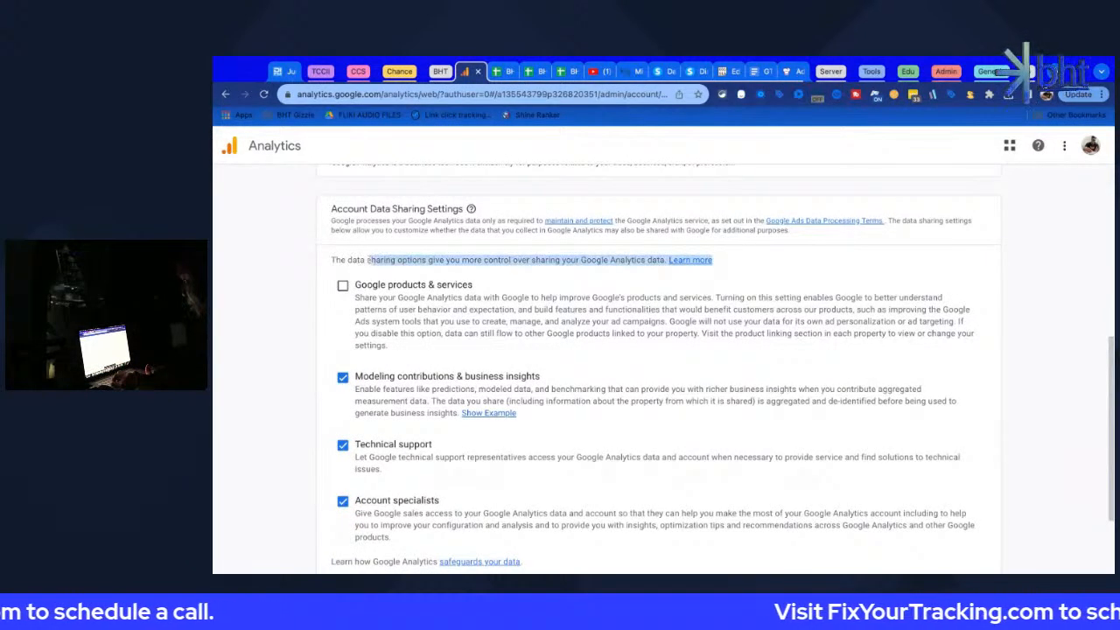
scroll(534, 273, down, 2)
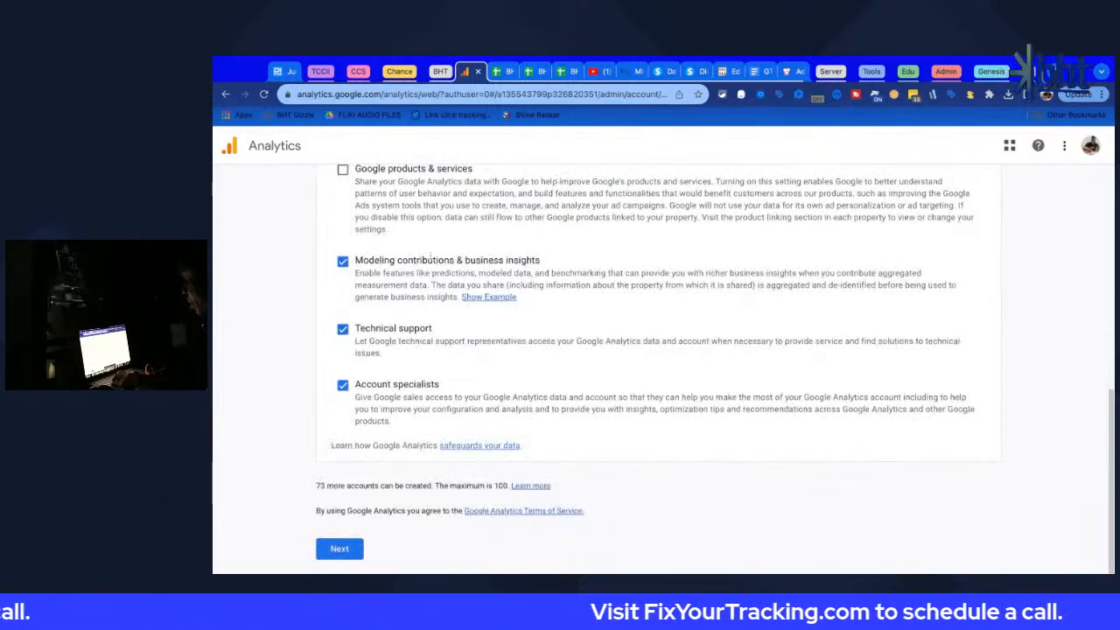
Enable data sharing for Google products & services and continue to property creation
scroll(338, 199, up, 2)
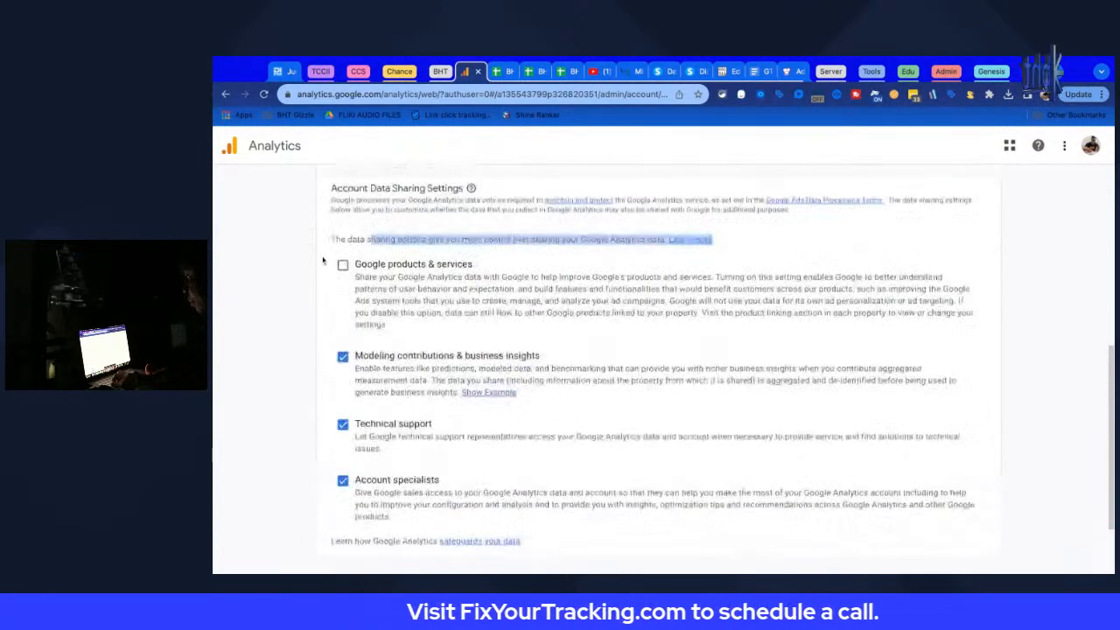
click(343, 264)
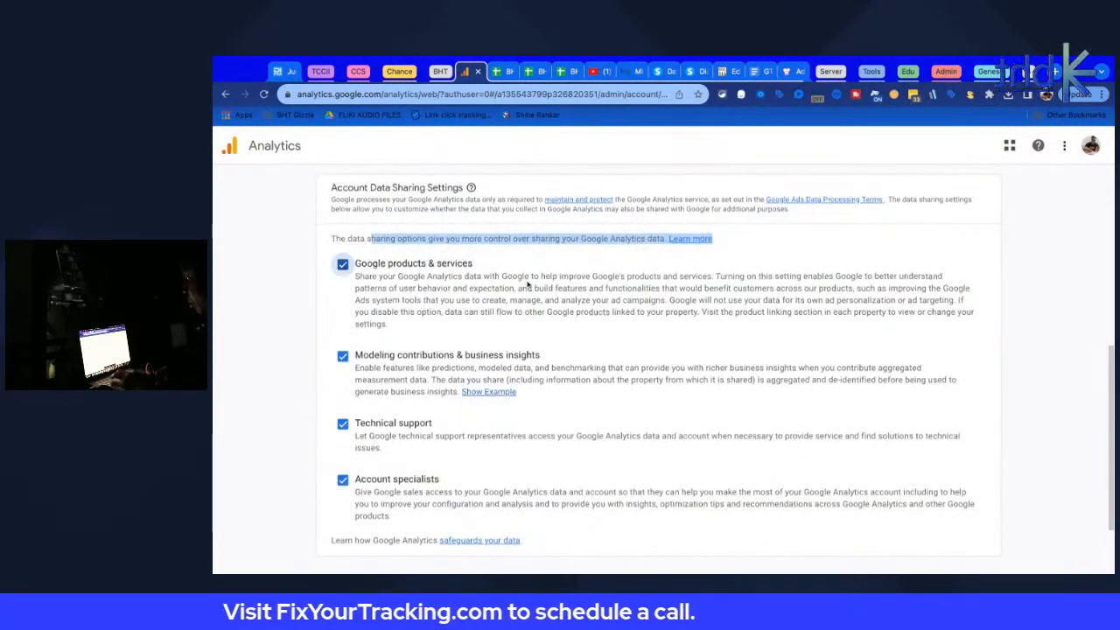
scroll(595, 289, down, 2)
click(346, 548)
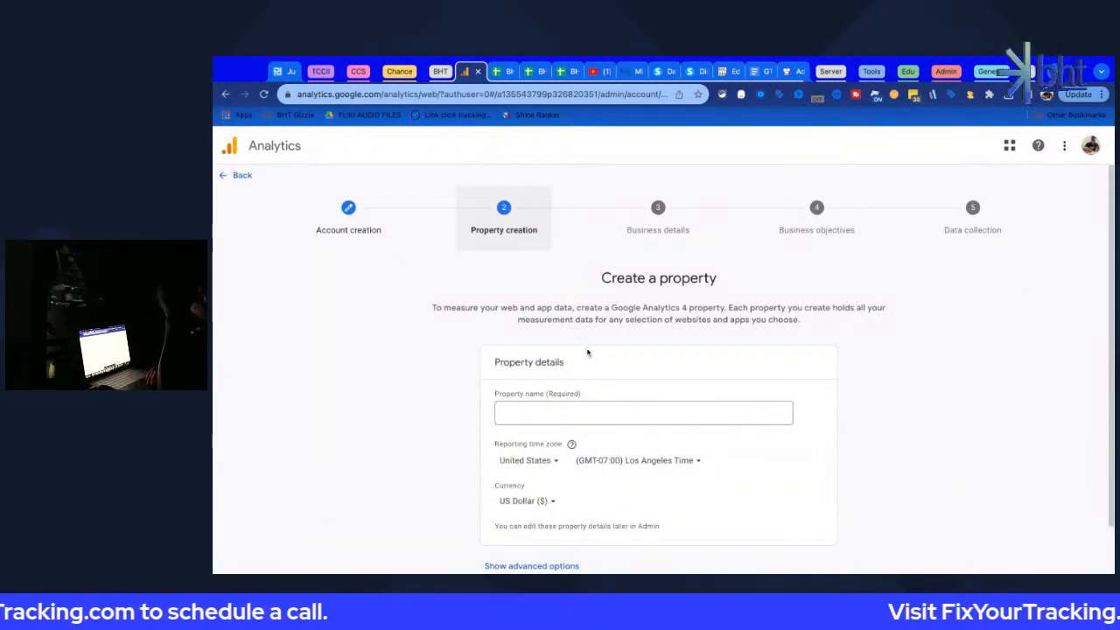
Name the new property "Test for Livestream"
scroll(570, 350, down, 1)
click(560, 355)
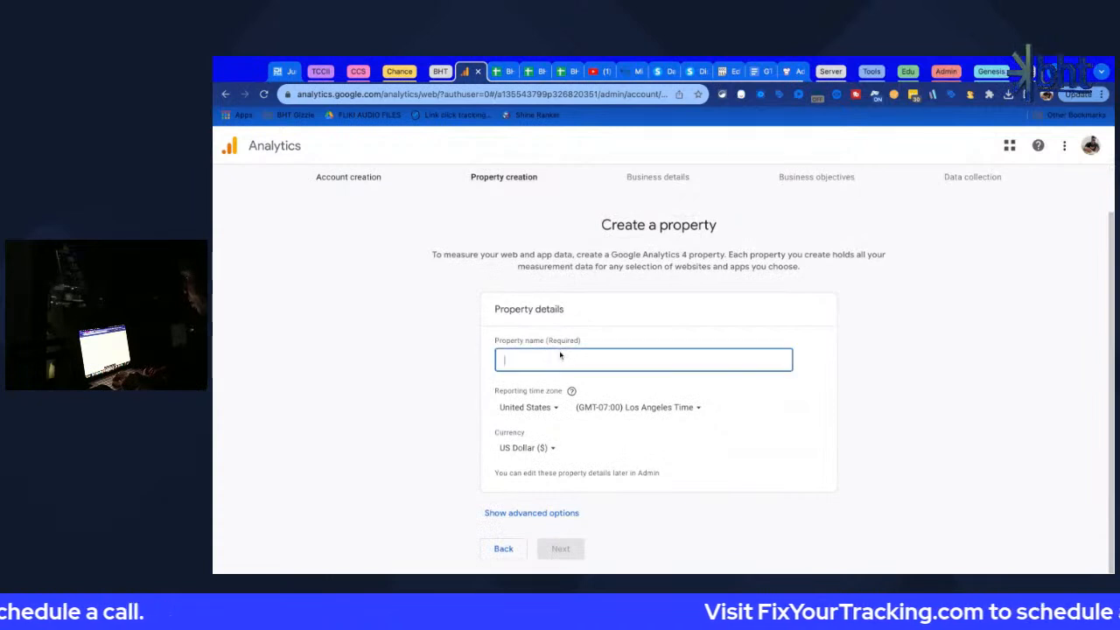
text(Test o)
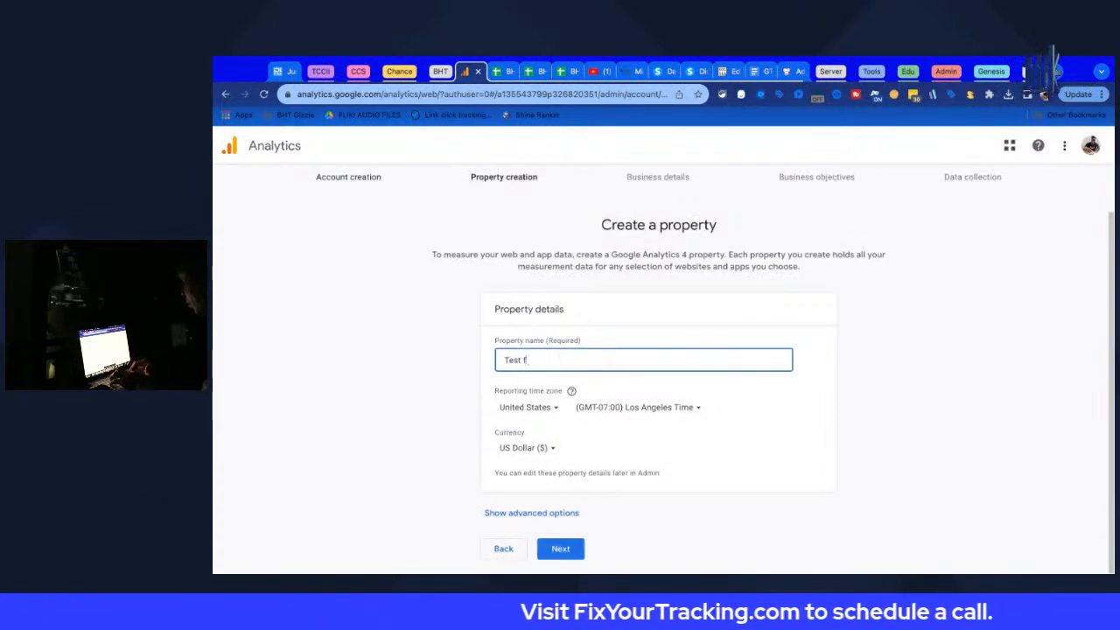
text(or Livestrea)
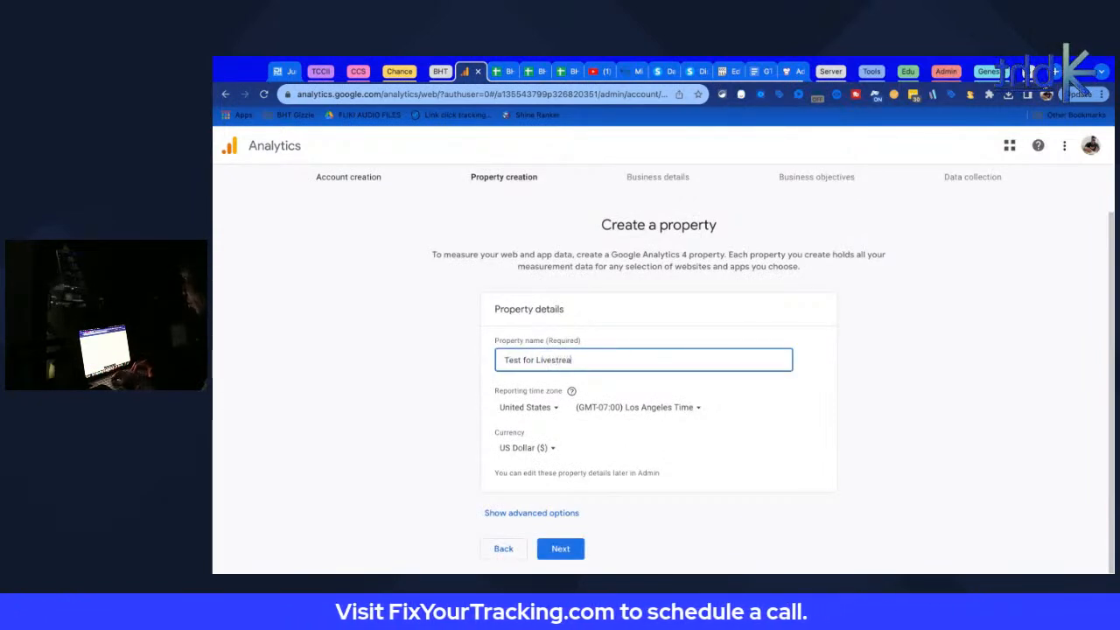
text(m)
Set the property's reporting time zone to (GMT-05:00) Chicago Time
click(683, 405)
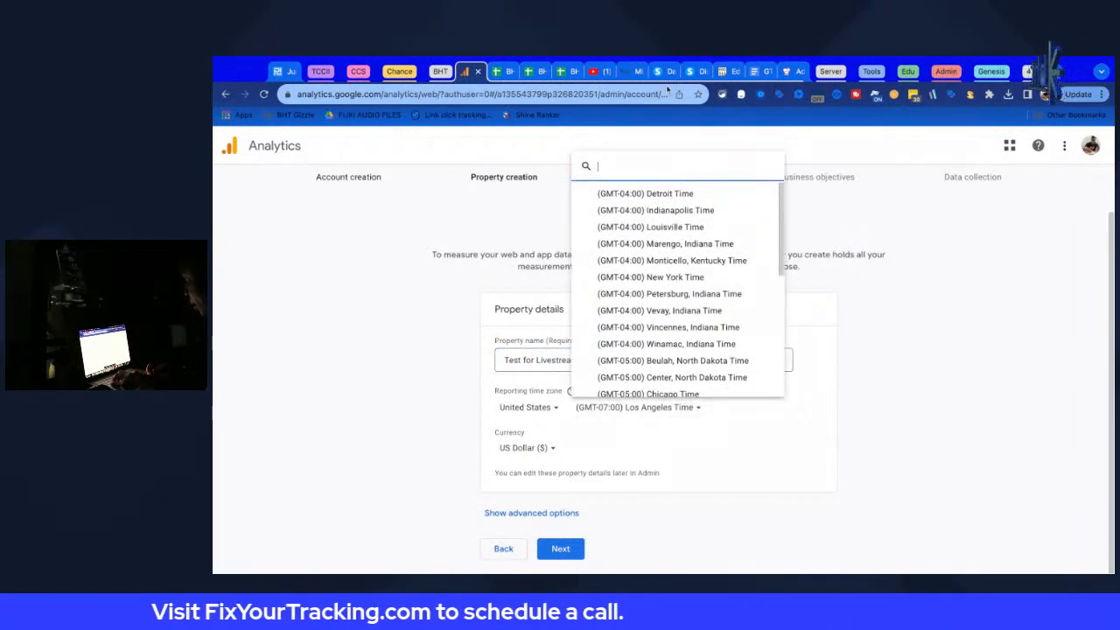
scroll(672, 266, down, 4)
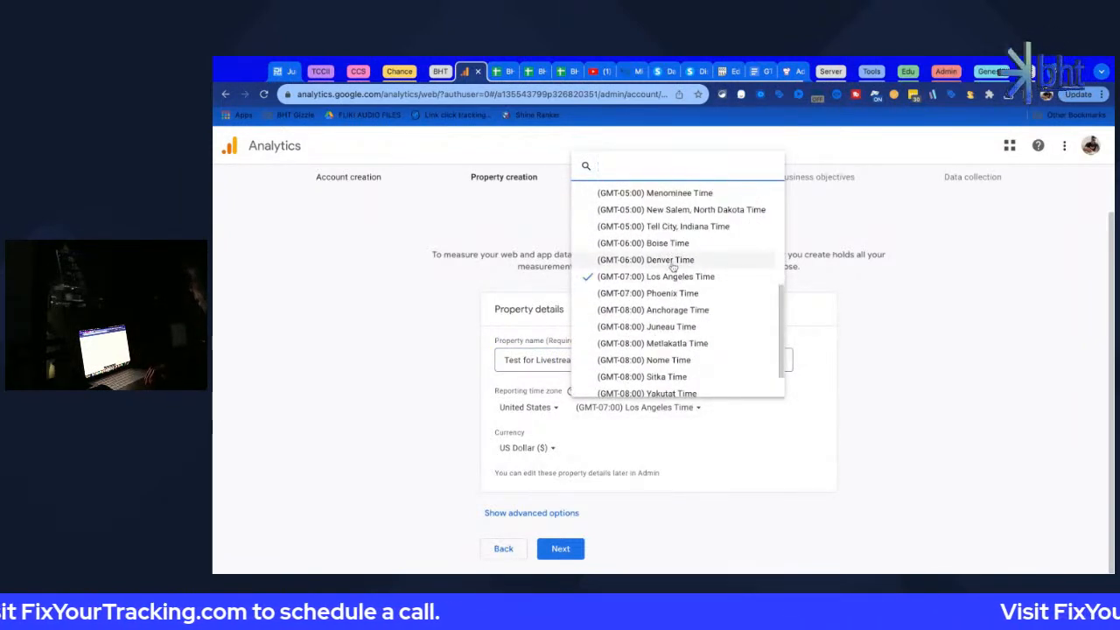
scroll(672, 266, down, 1)
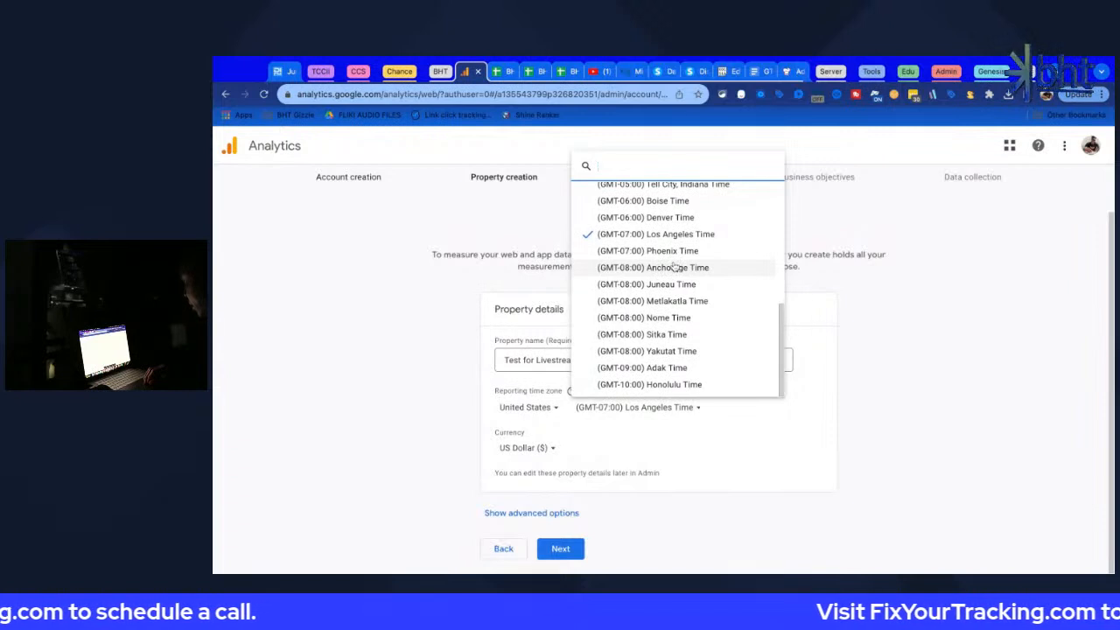
scroll(672, 271, up, 5)
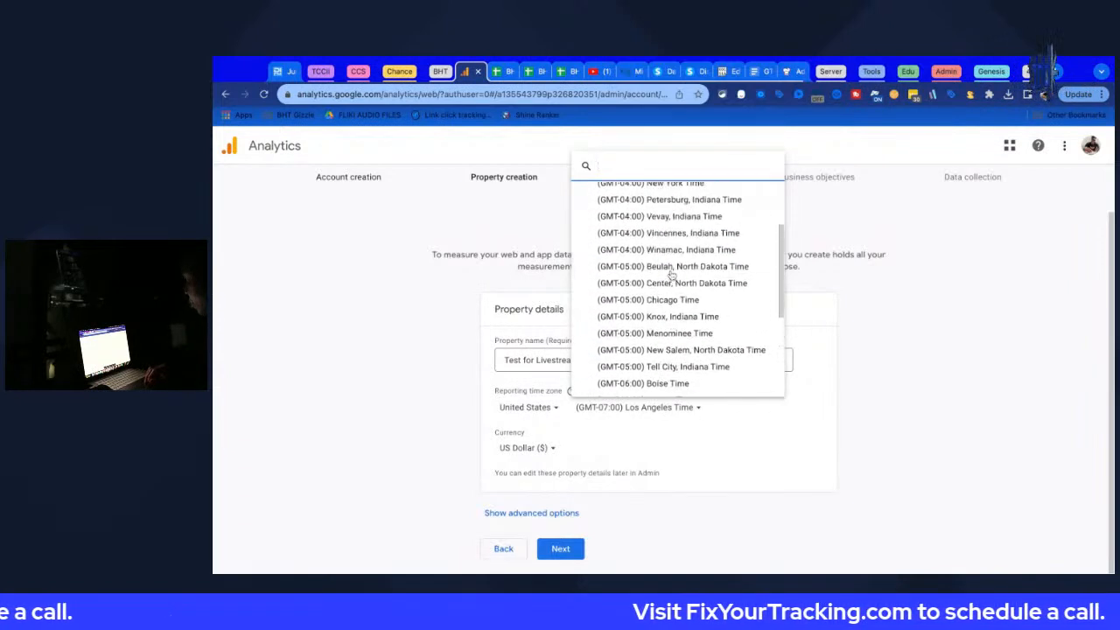
scroll(672, 274, up, 1)
click(681, 341)
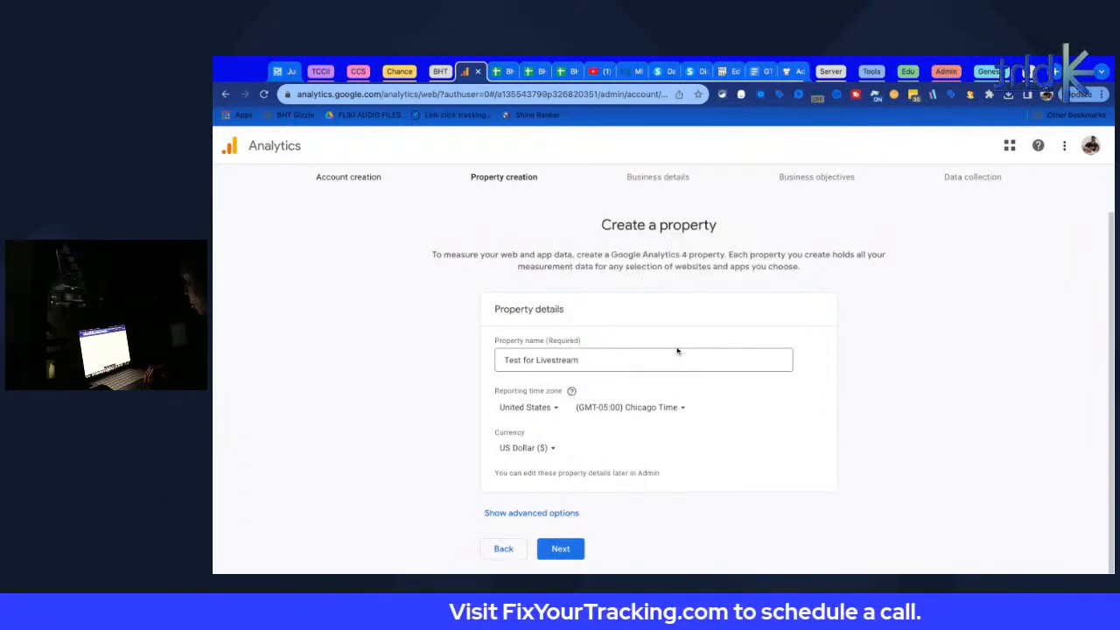
click(663, 403)
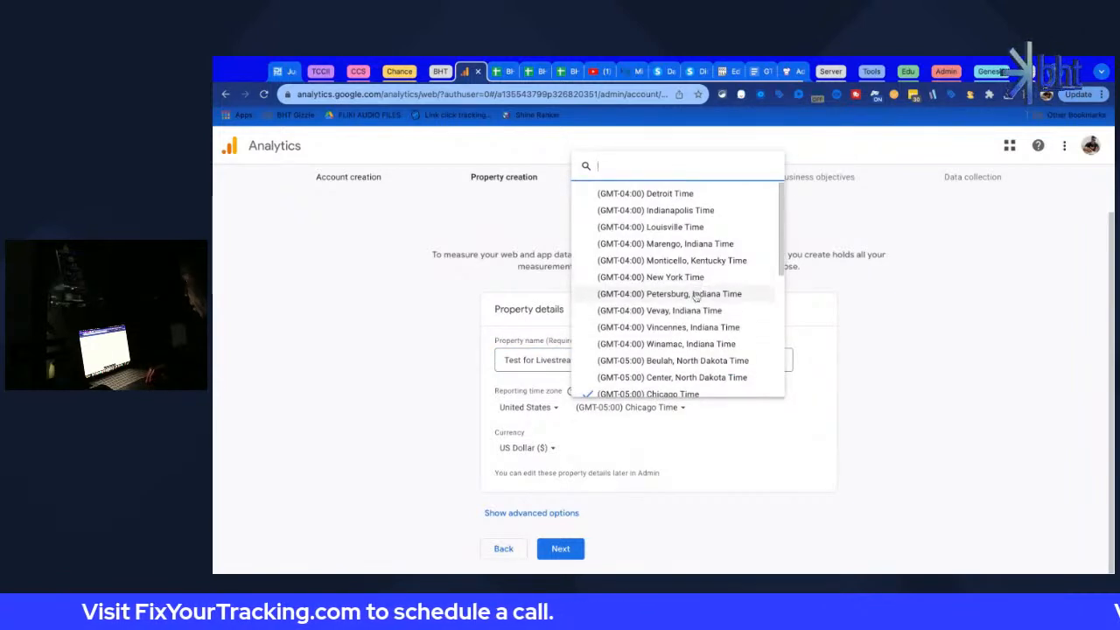
scroll(686, 350, down, 2)
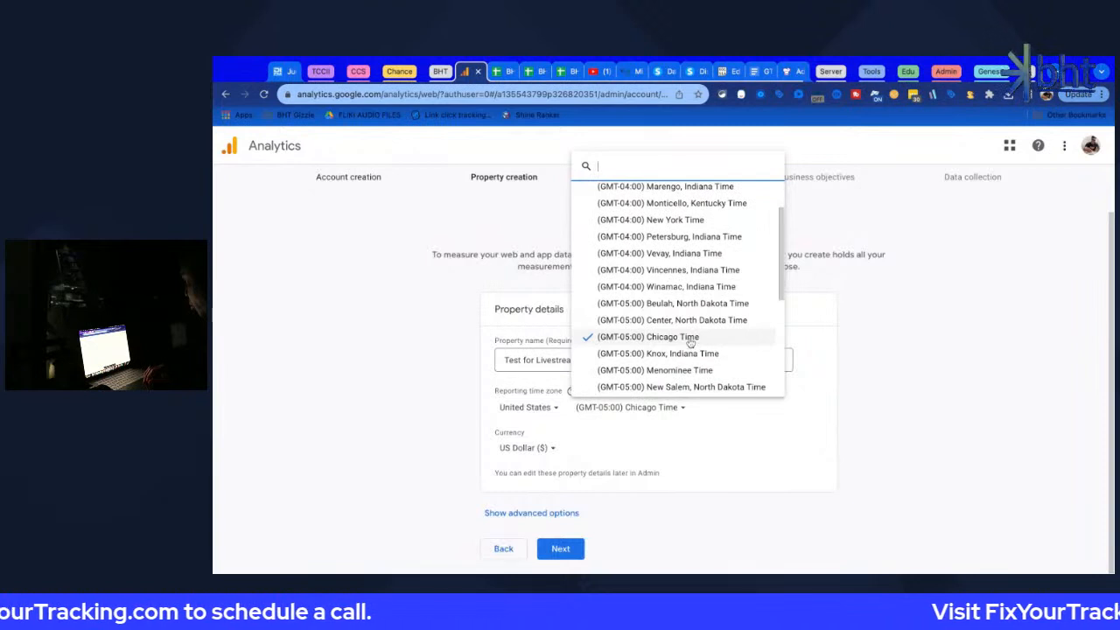
click(603, 337)
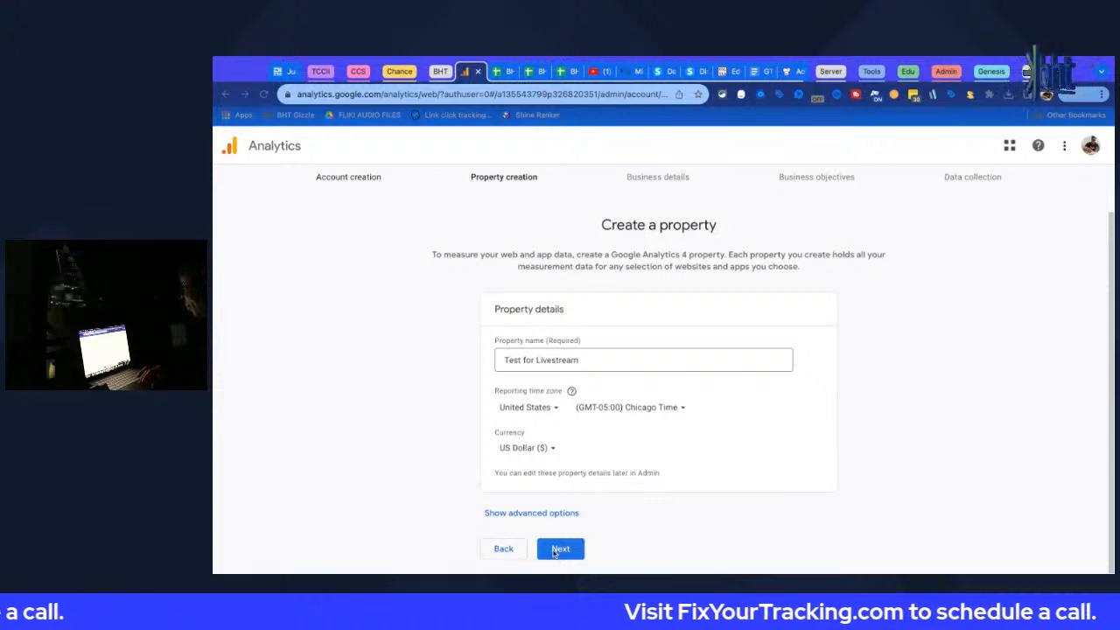
Review the advanced option for creating a Universal Analytics property without enabling it, and continue to the business details
click(532, 513)
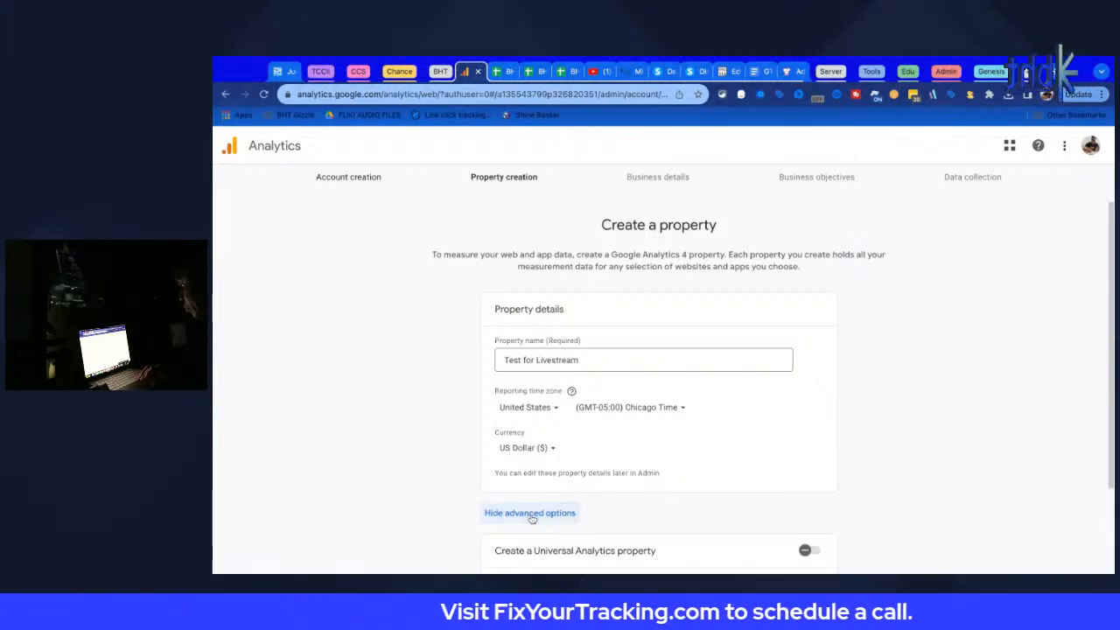
scroll(604, 463, down, 2)
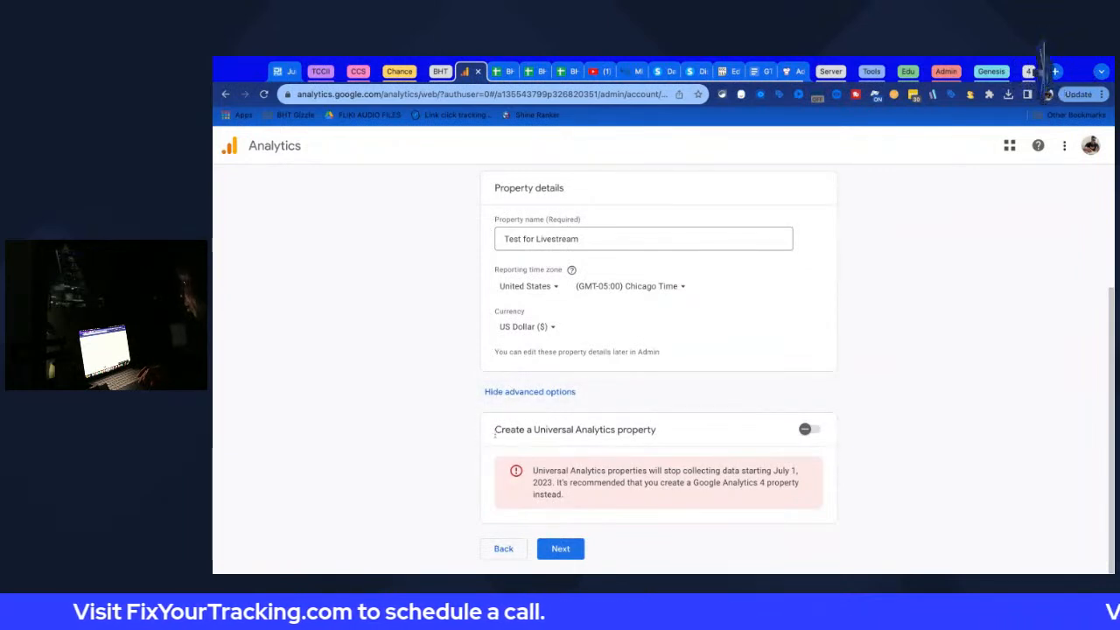
drag(495, 434, 640, 430)
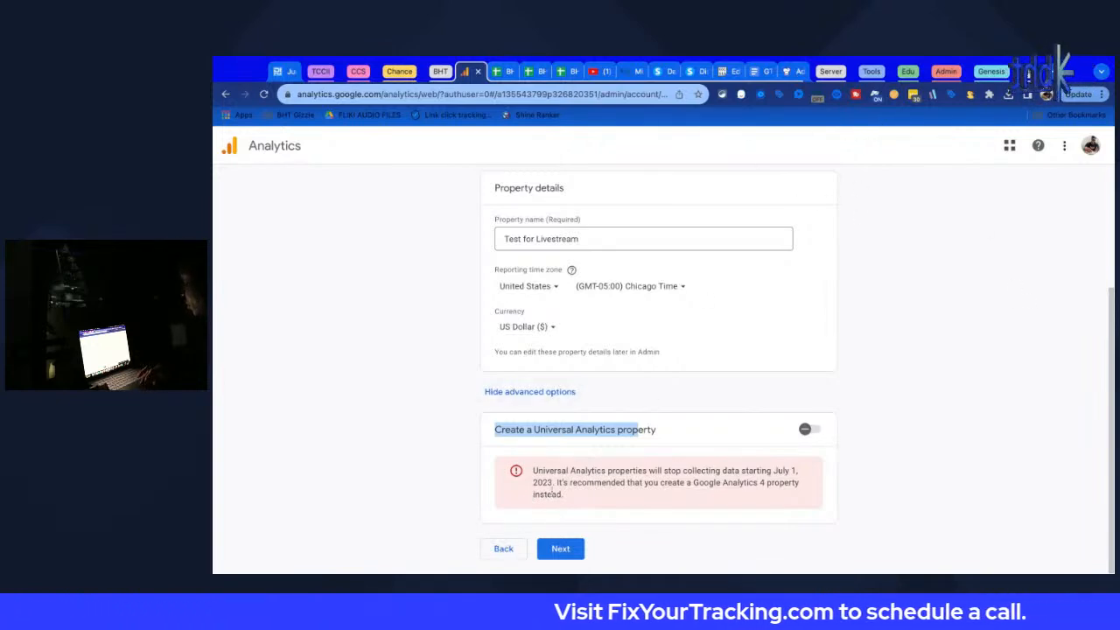
click(676, 437)
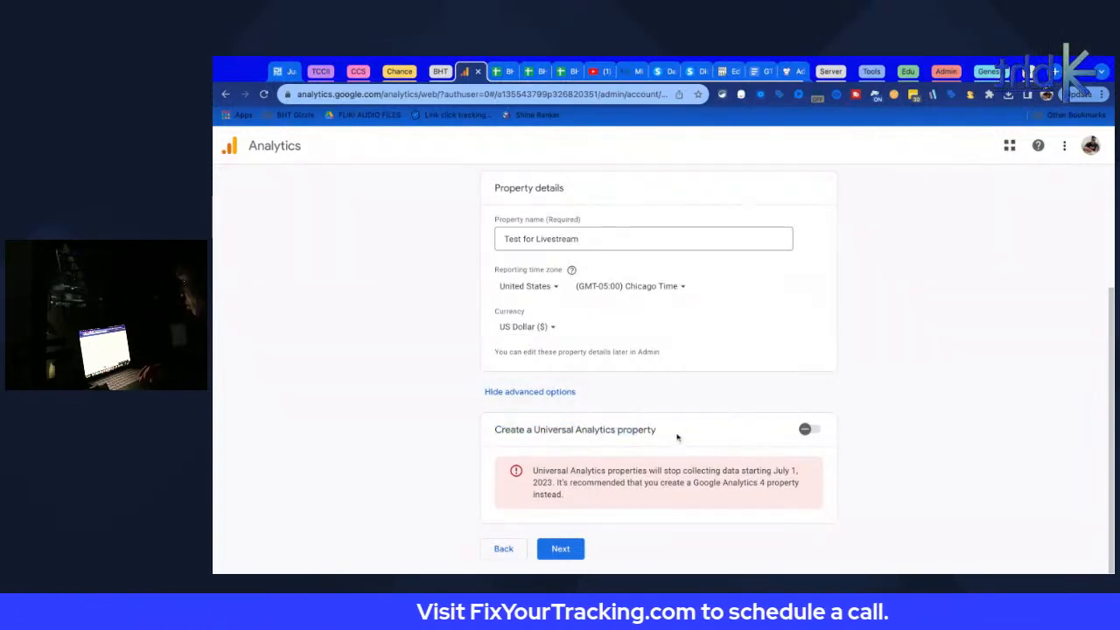
click(530, 393)
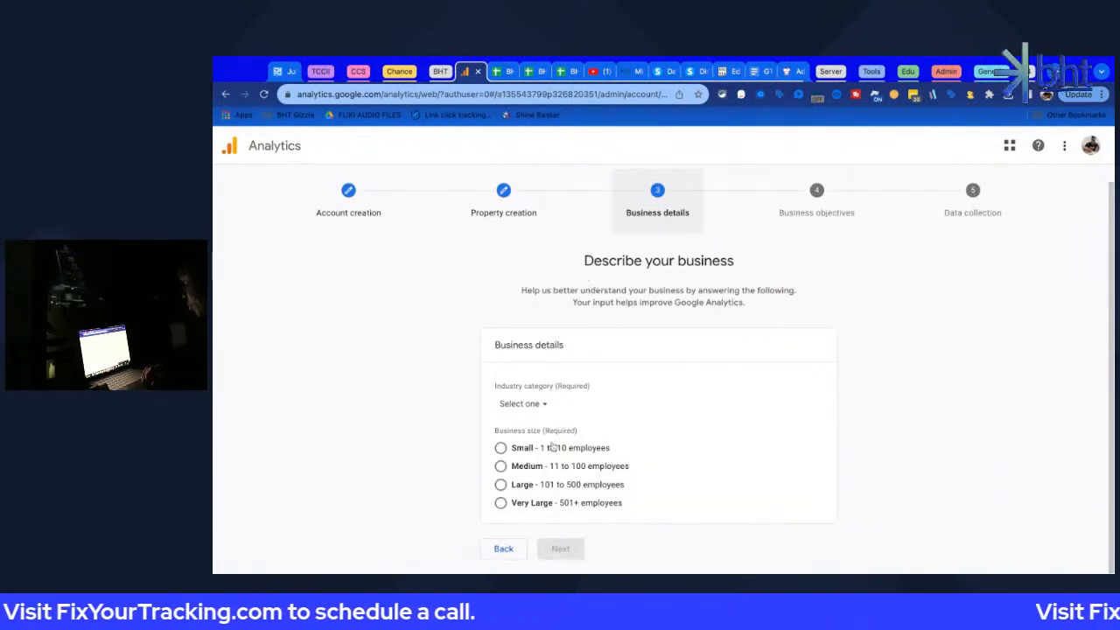
Set the business size to Small (1 to 10 employees) and the industry category to Computers & Electronics
click(501, 448)
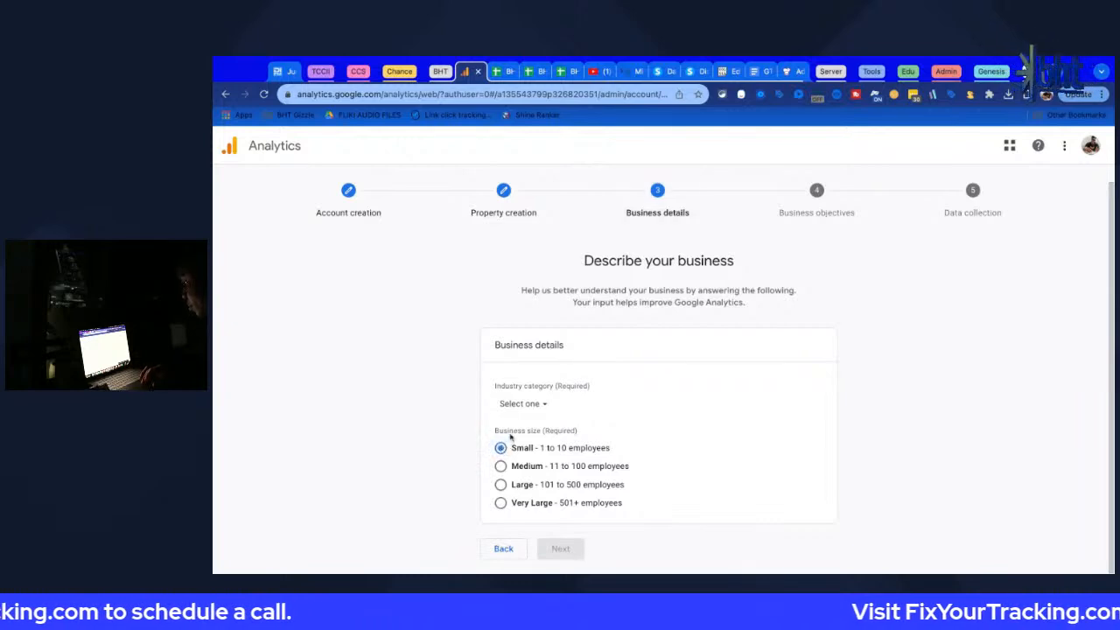
click(525, 404)
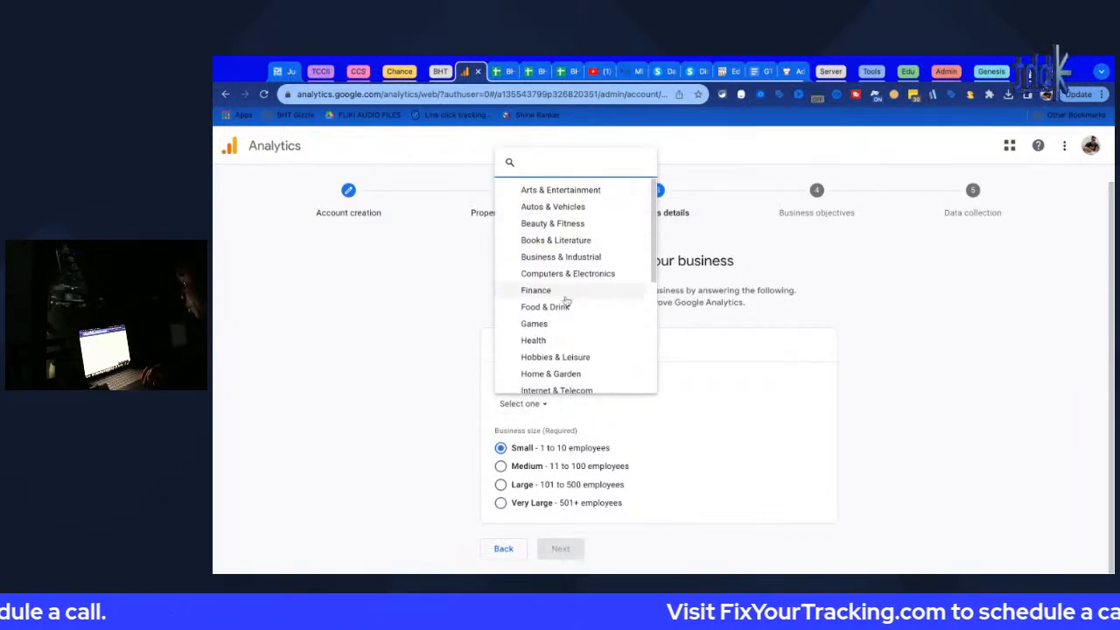
scroll(569, 297, down, 5)
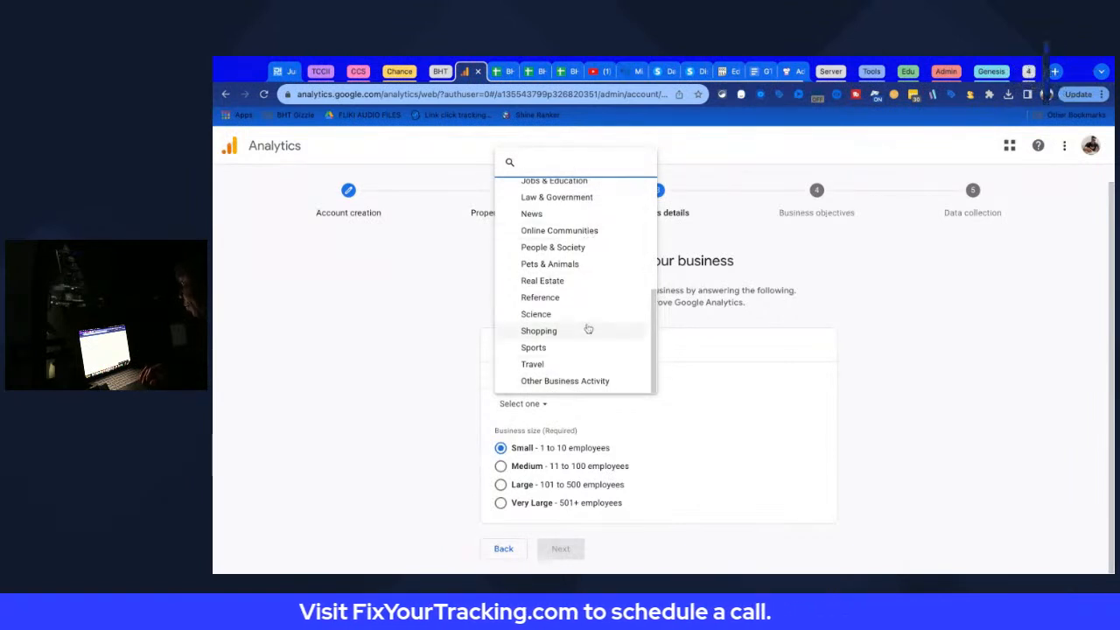
scroll(588, 330, up, 5)
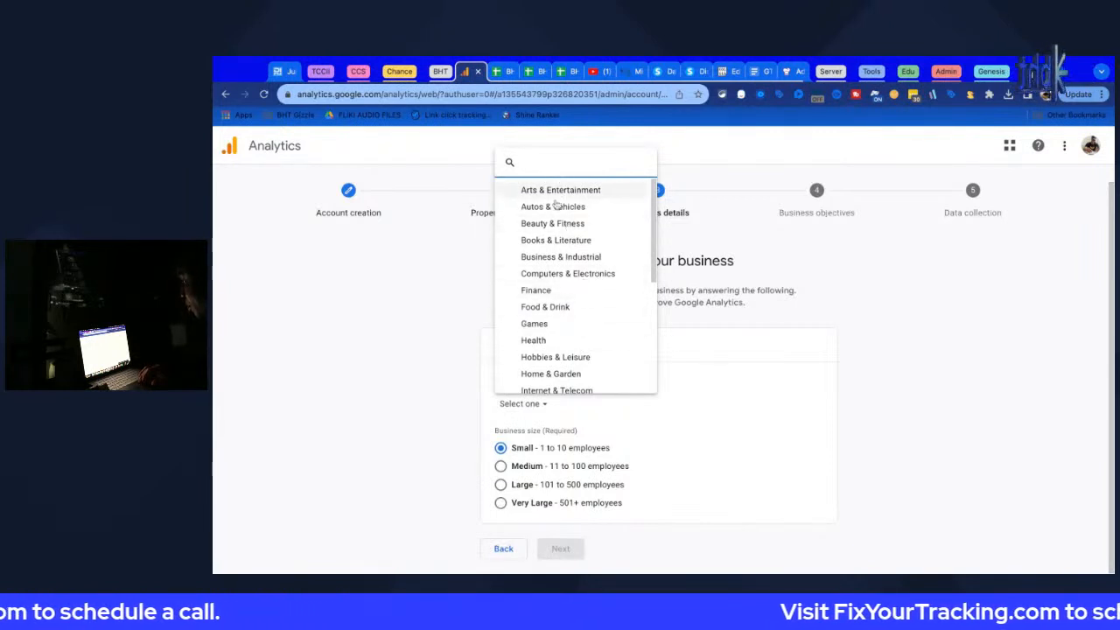
scroll(566, 281, down, 3)
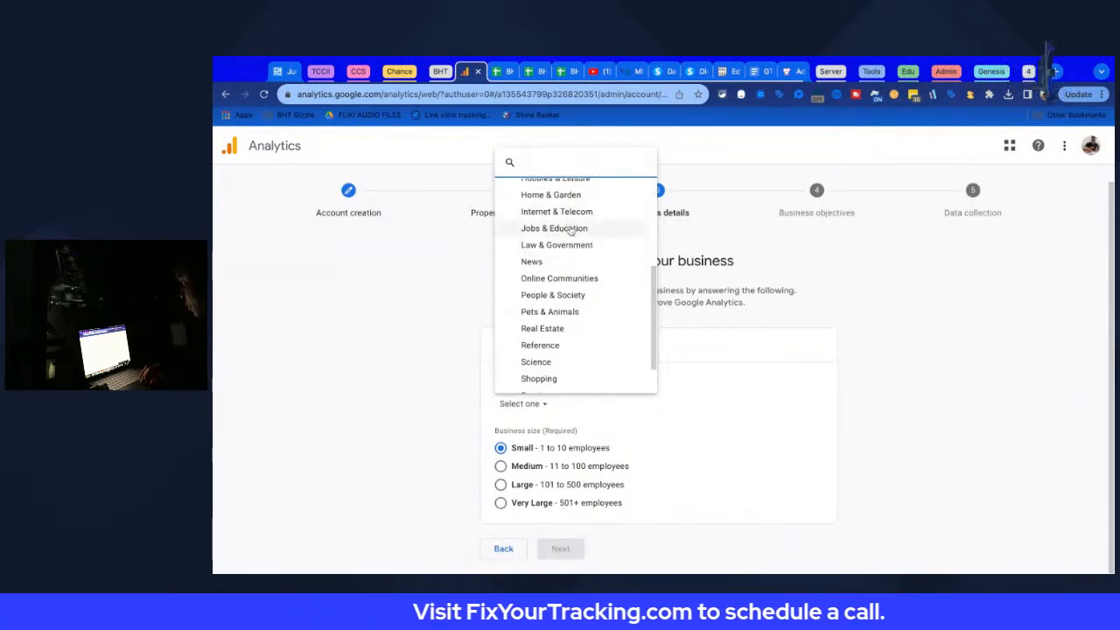
scroll(570, 249, down, 2)
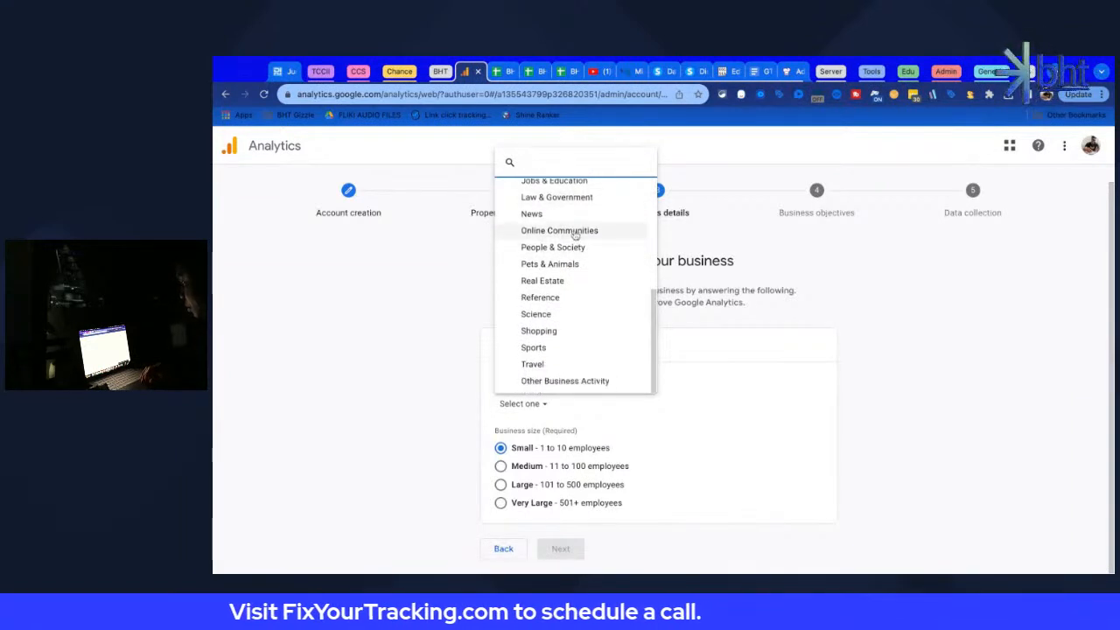
scroll(568, 251, up, 1)
scroll(569, 250, up, 3)
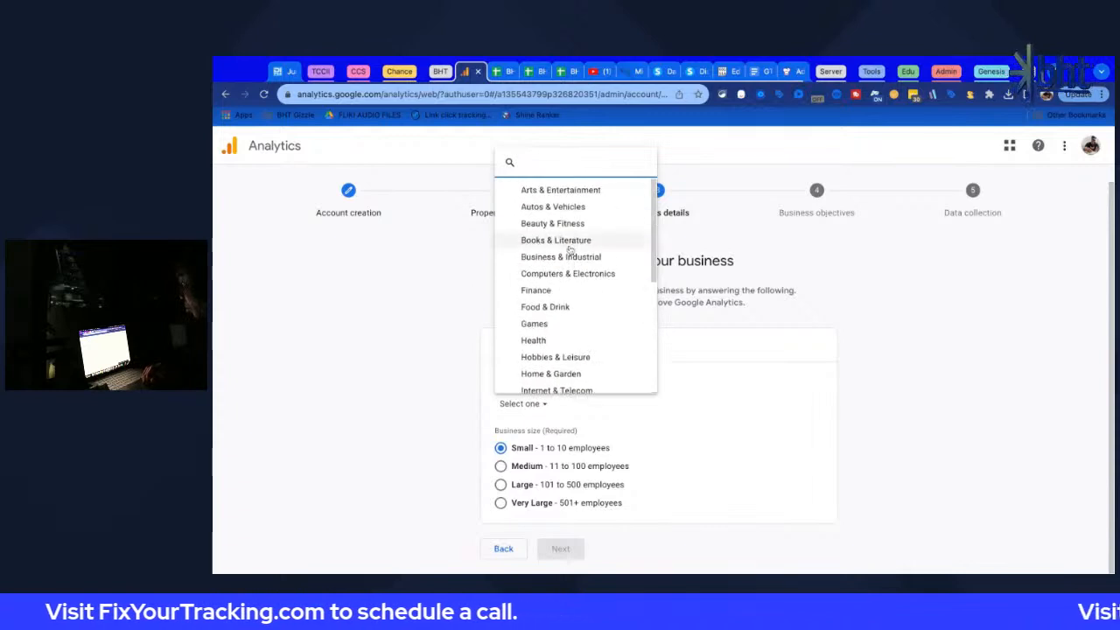
click(569, 276)
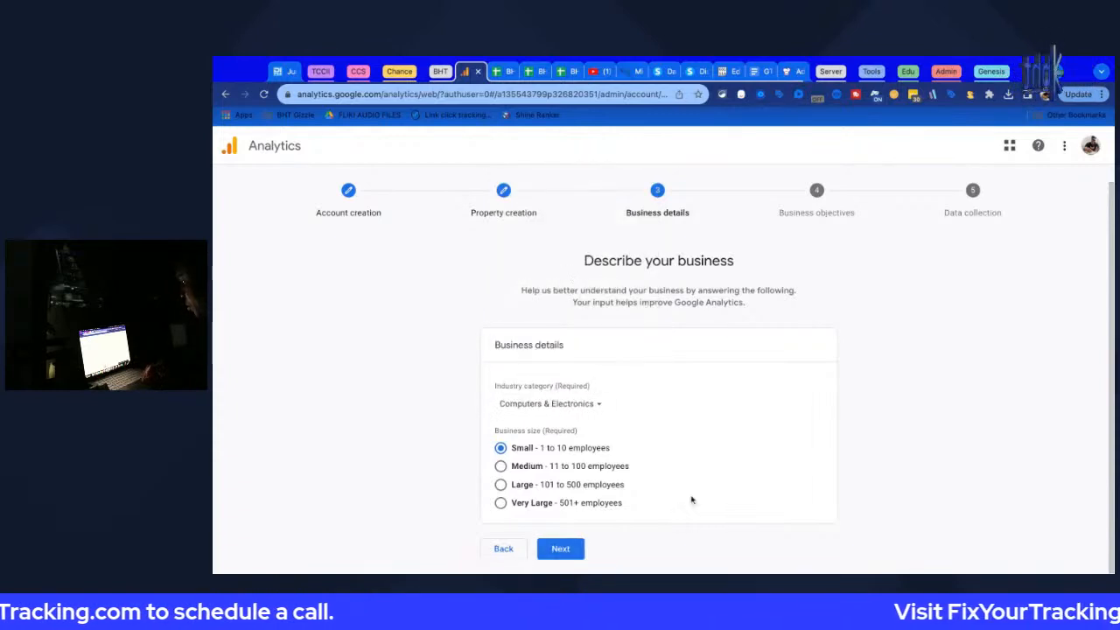
Change the industry category to Business & Industrial and continue to the business objectives
click(573, 404)
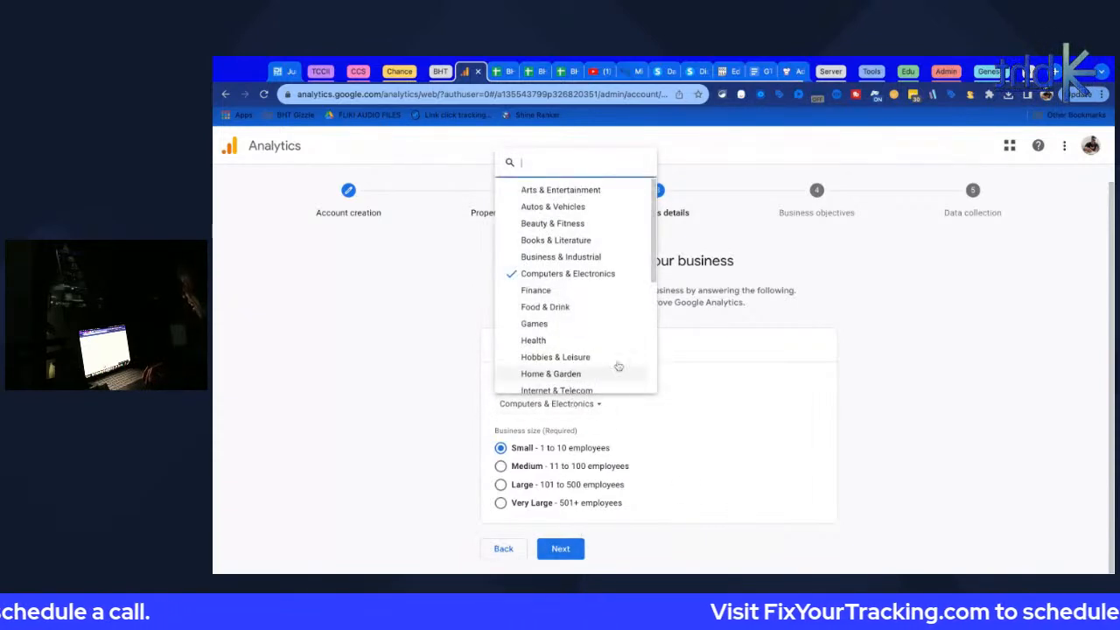
click(599, 259)
click(547, 404)
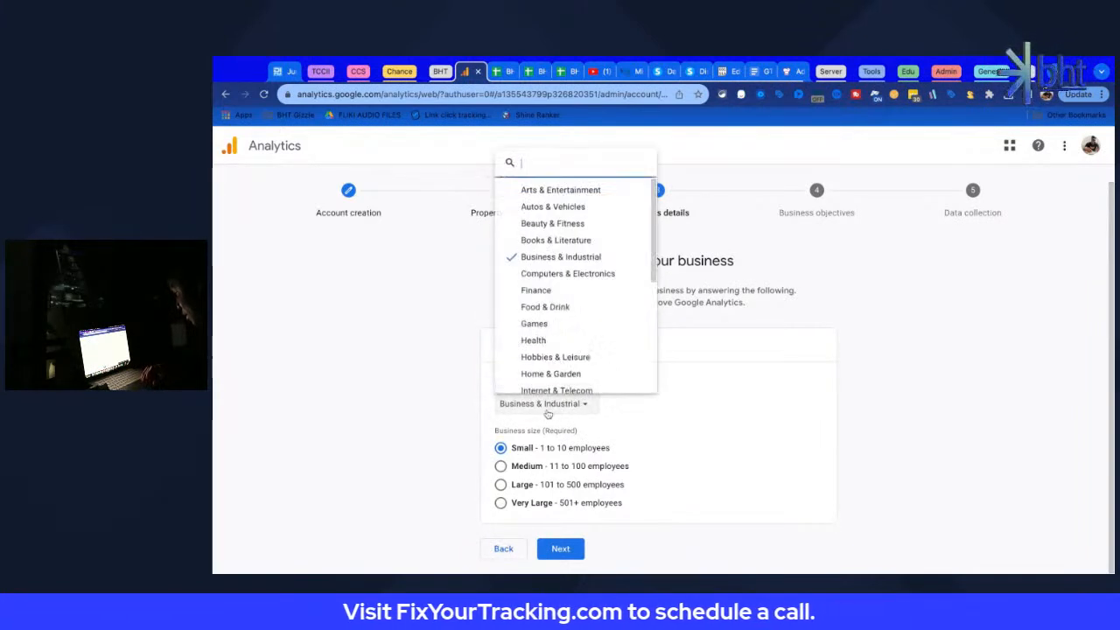
scroll(581, 367, down, 3)
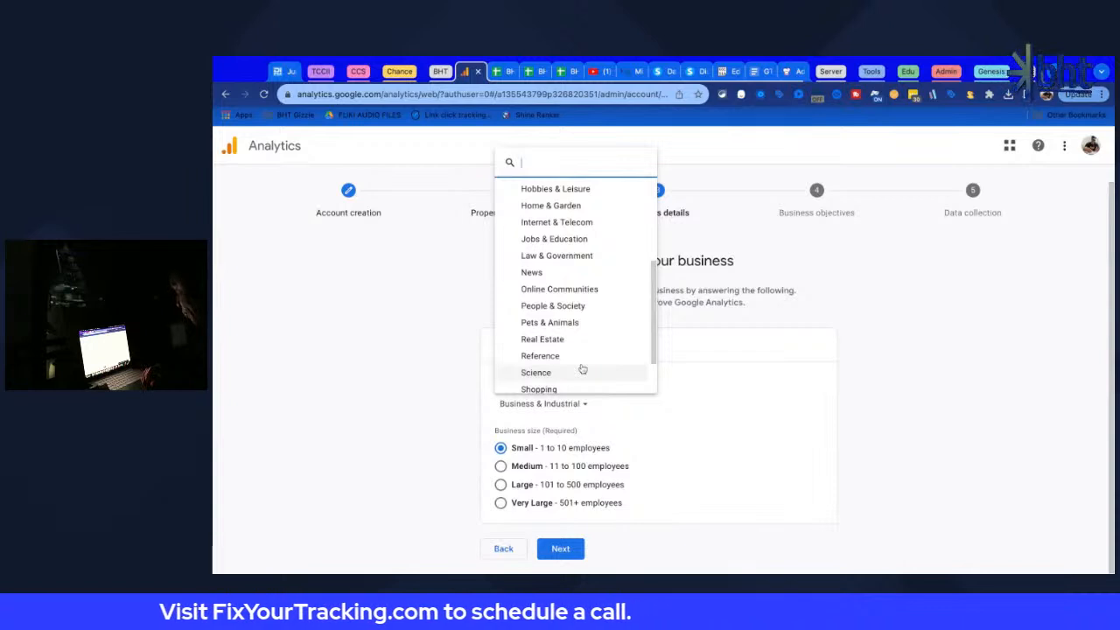
scroll(582, 367, down, 1)
scroll(582, 357, down, 1)
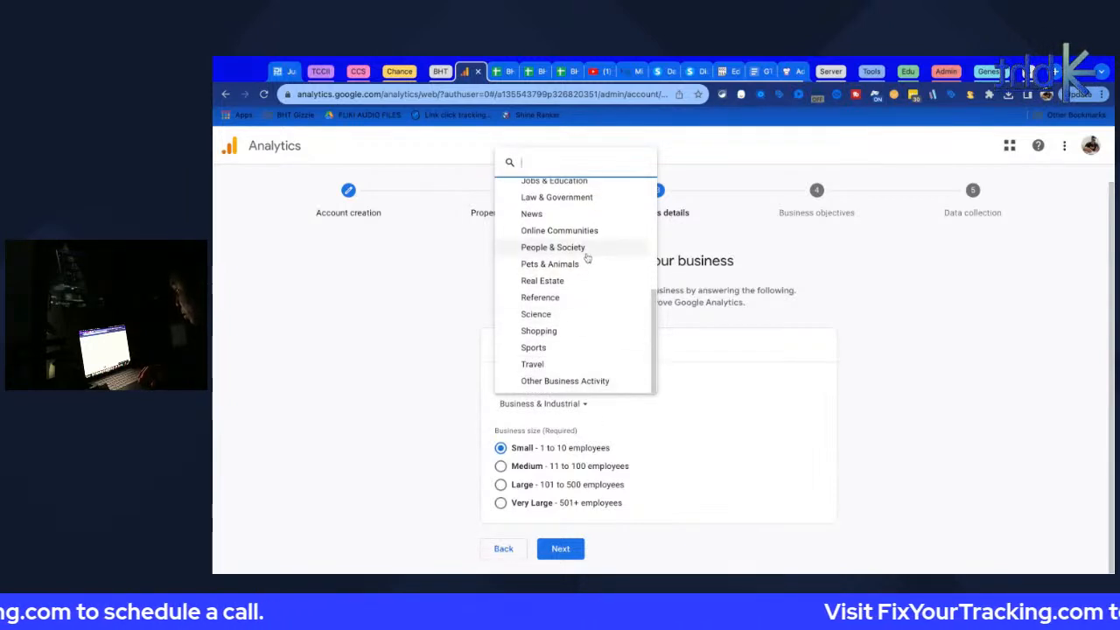
scroll(586, 262, up, 5)
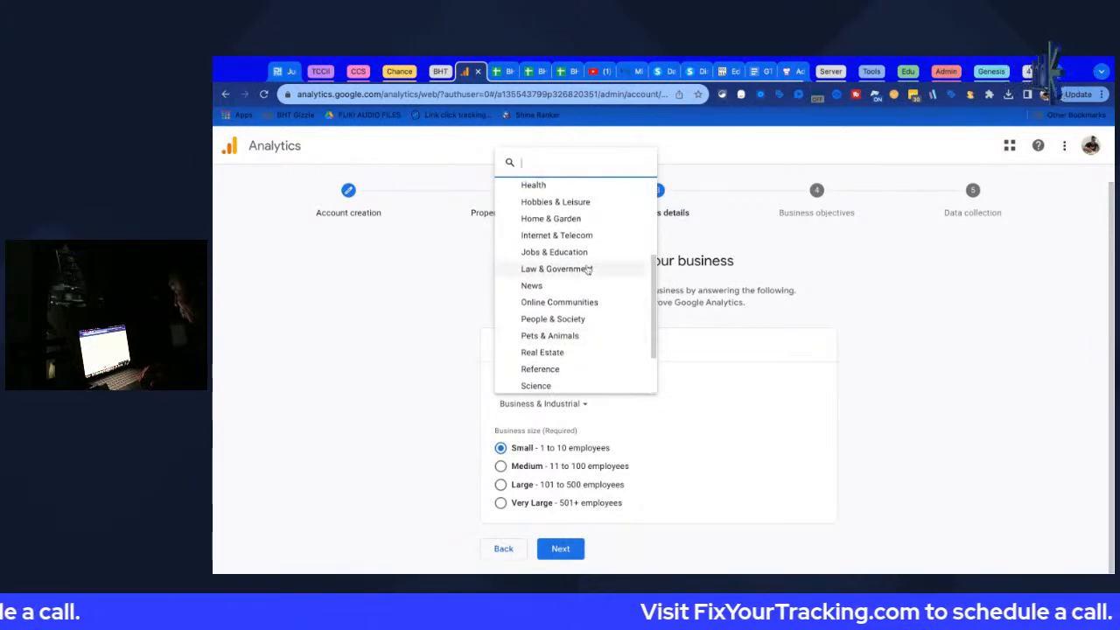
scroll(586, 269, up, 2)
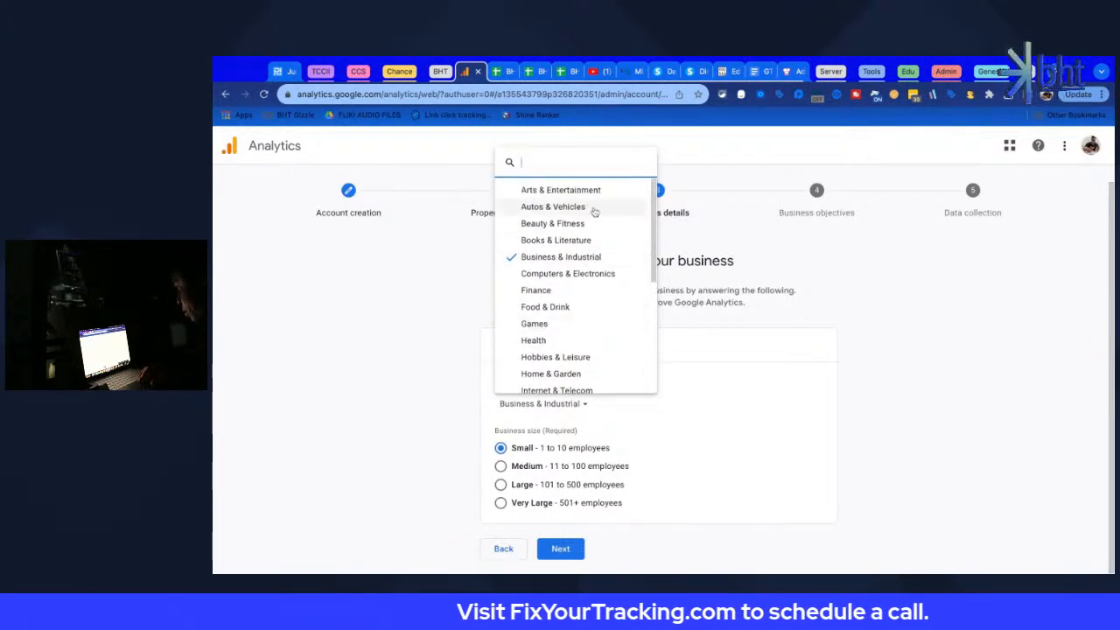
click(561, 549)
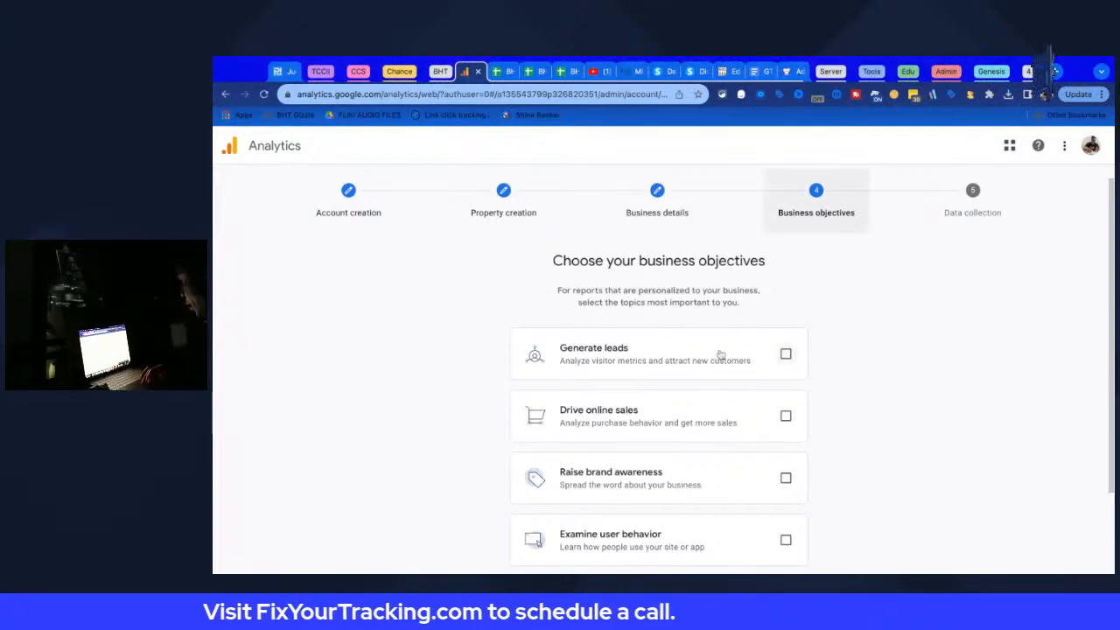
Select Generate leads, Raise brand awareness and Examine user behavior as the property's business objectives
click(785, 354)
scroll(789, 368, down, 2)
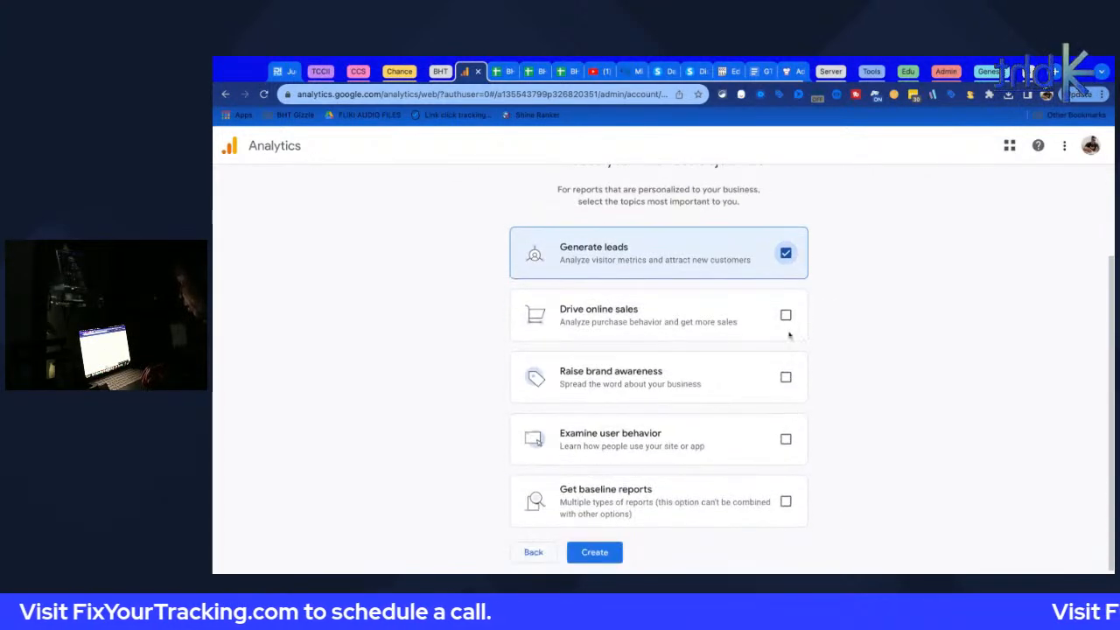
click(785, 377)
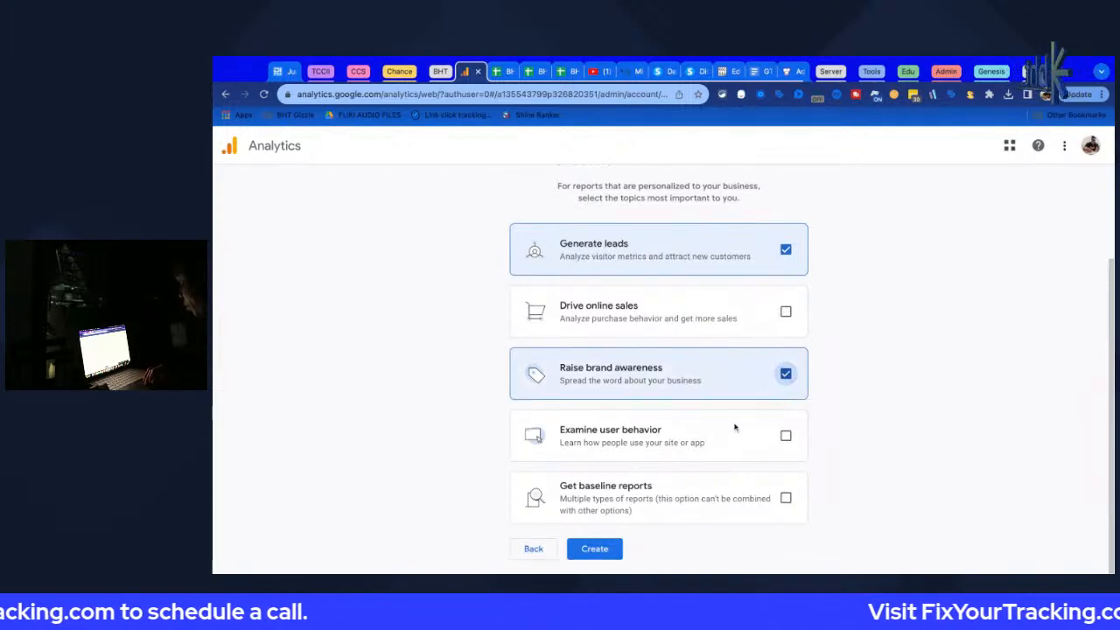
click(785, 437)
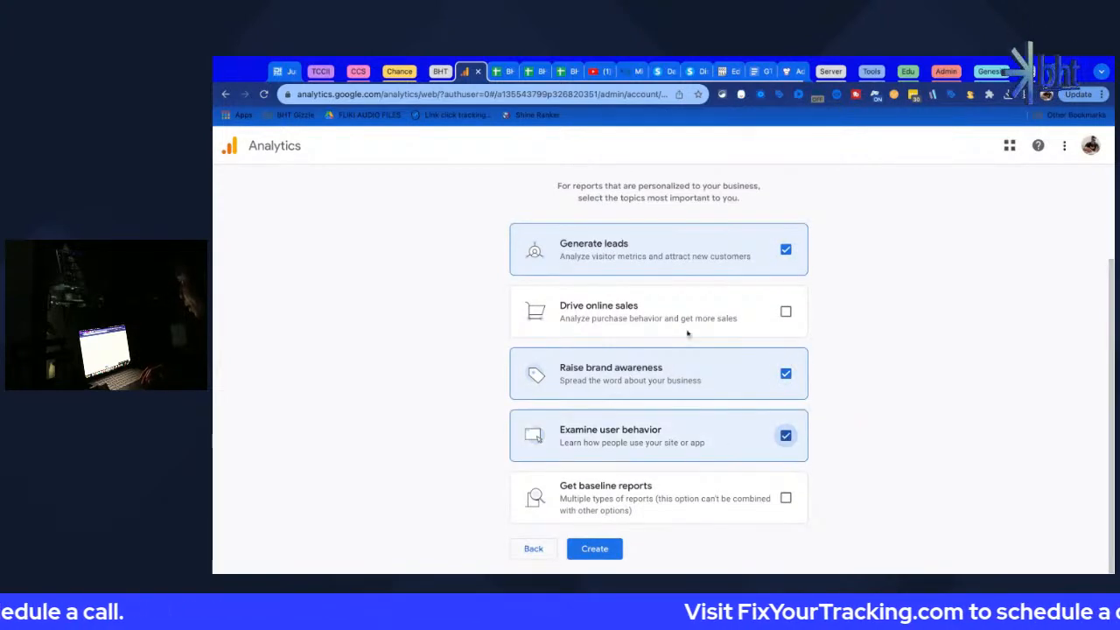
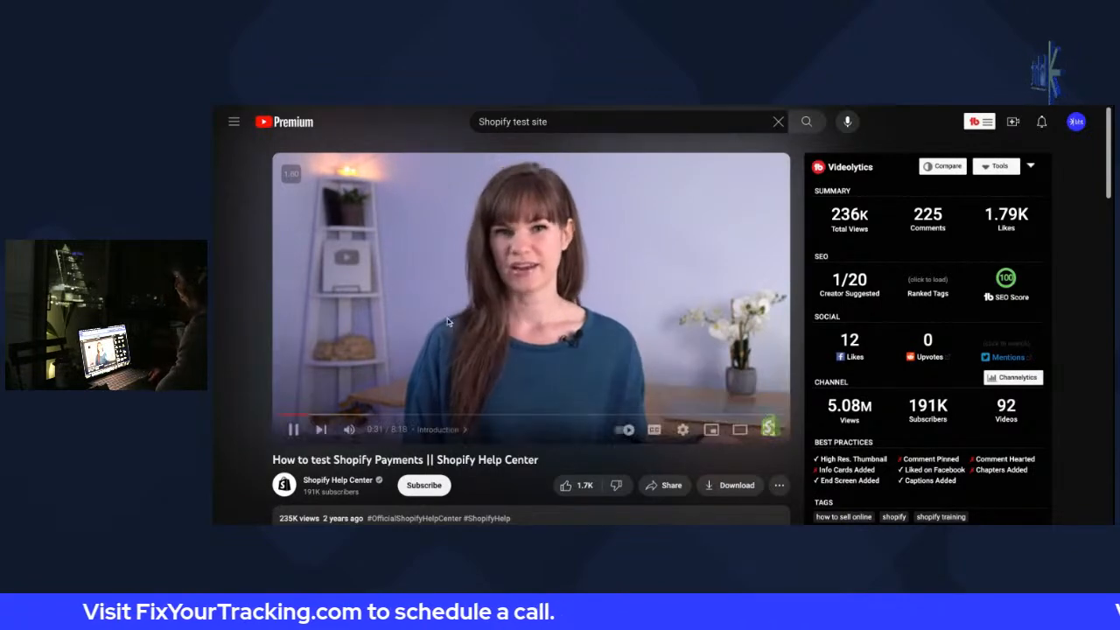
On YouTube, skim the How to test Shopify Payments video page and return to the search results
click(447, 322)
scroll(367, 327, down, 5)
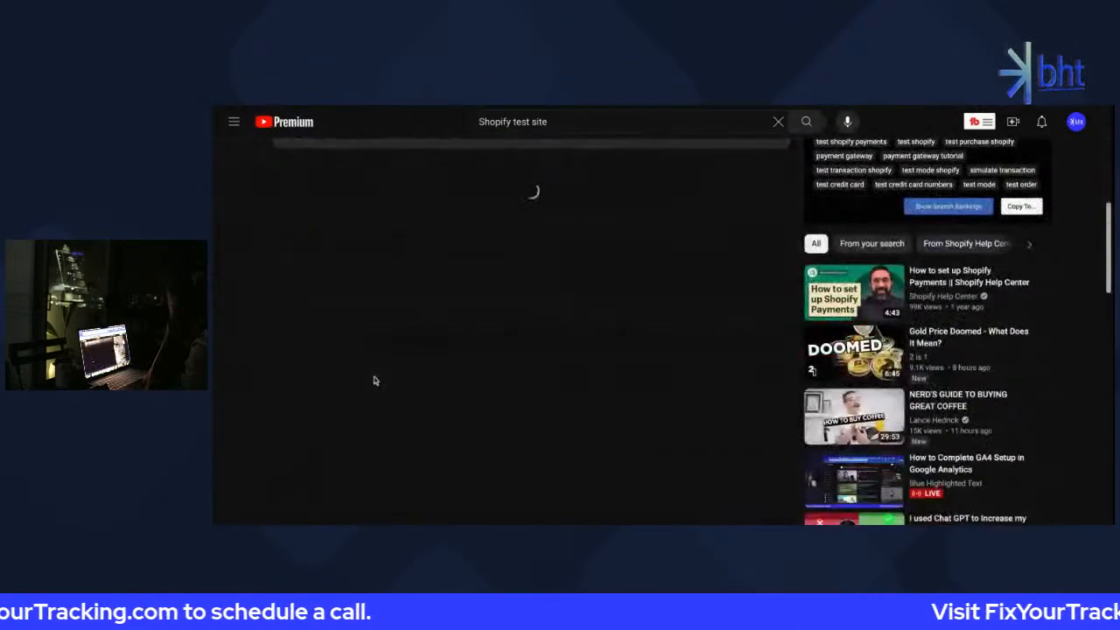
scroll(436, 265, up, 4)
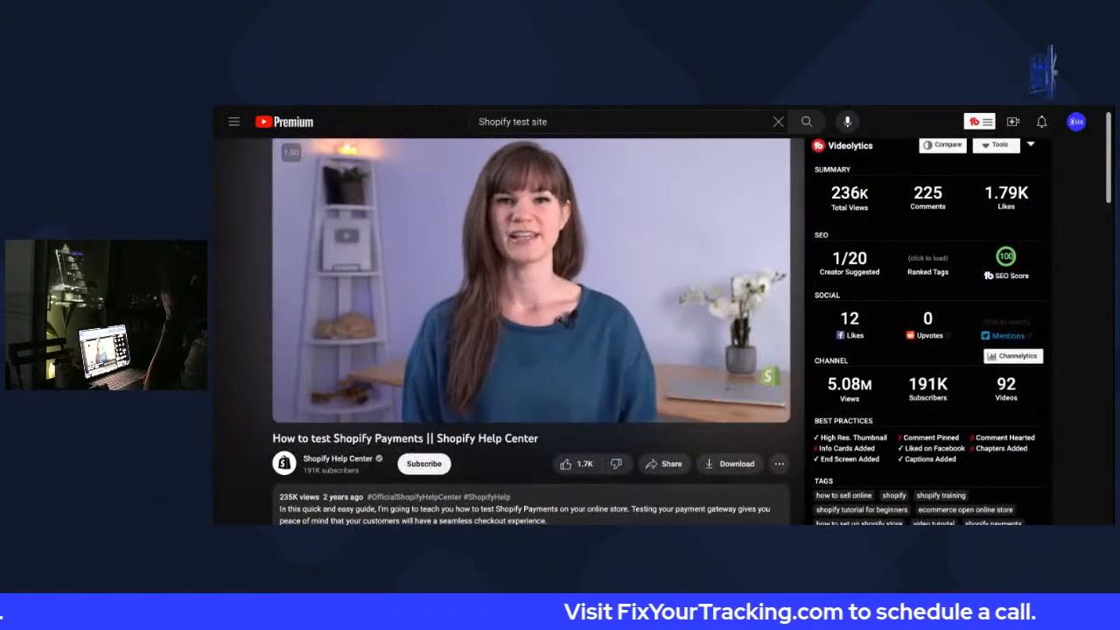
key(alt+Left)
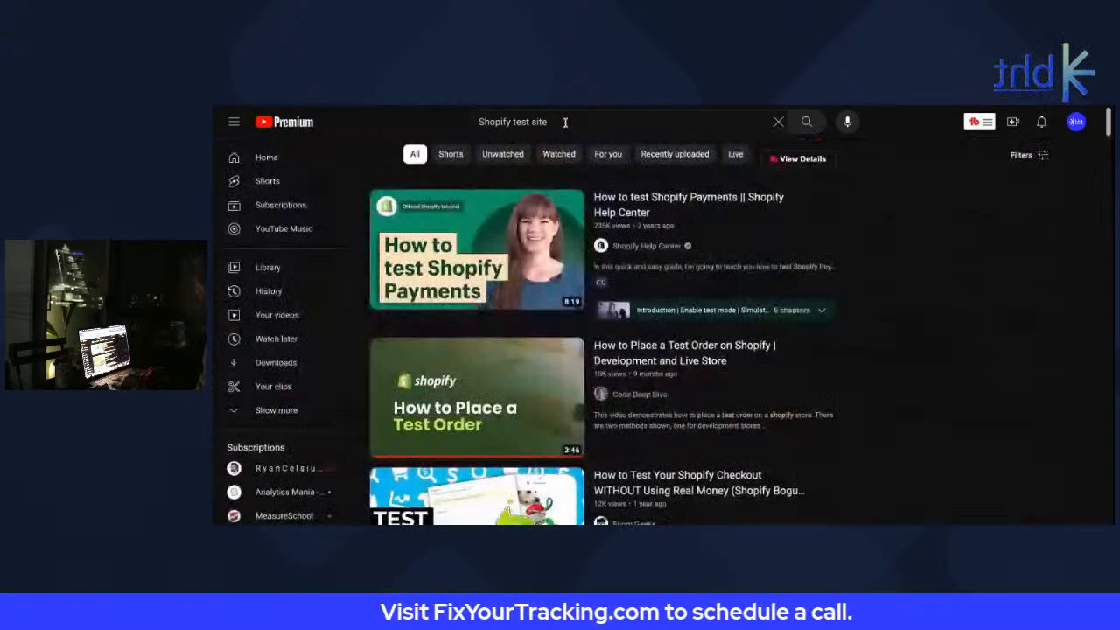
Search YouTube for "Shopify staging site"
click(562, 122)
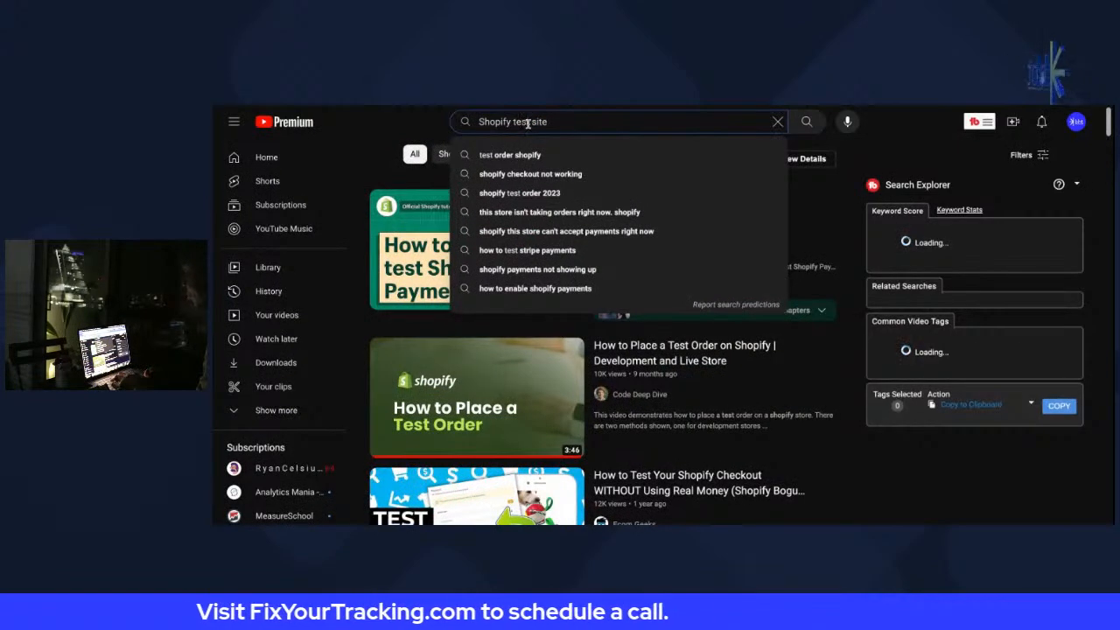
key(BackSpace)
key(BackSpace)
key(BackSpace)
key(BackSpace)
text(staging)
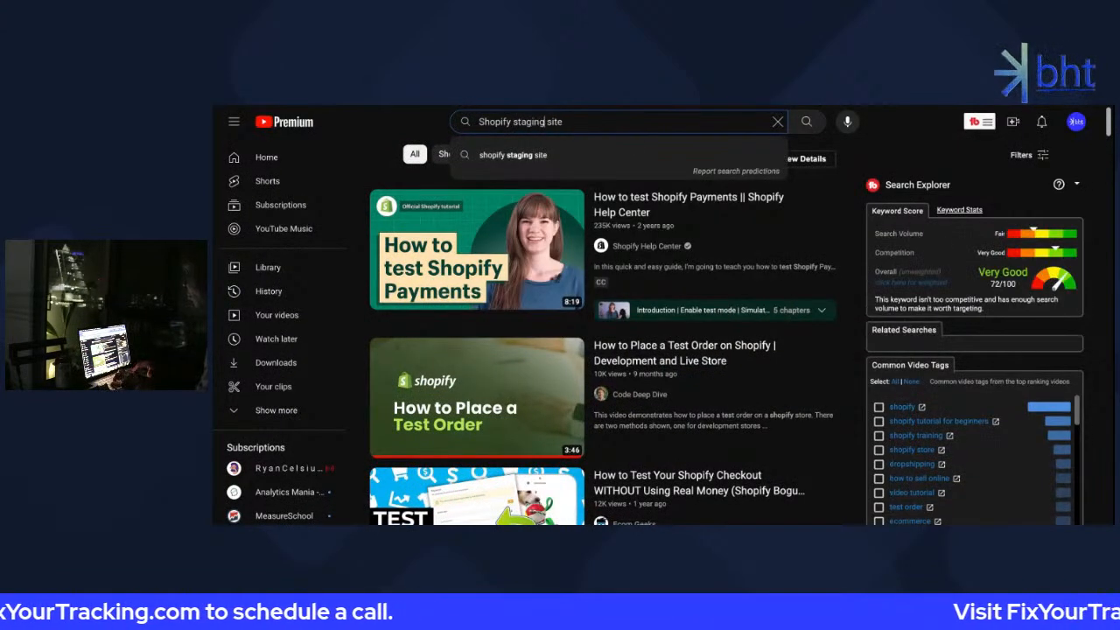
key(Return)
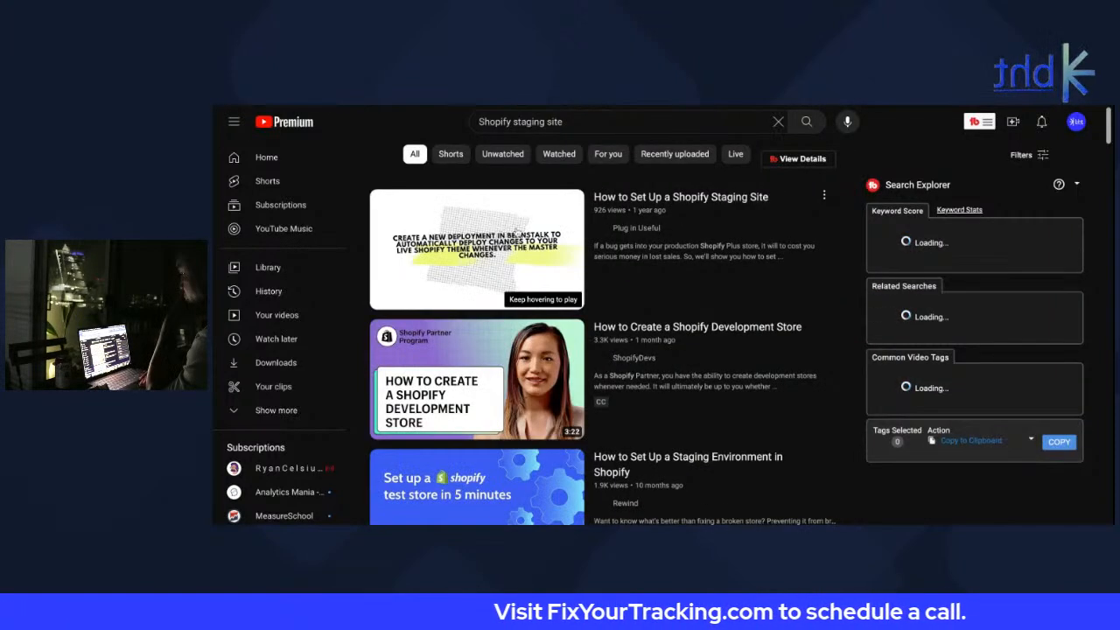
Check the Shopify staging site video, then play How to Create a Shopify Development Store and subscribe to the ShopifyDevs channel
click(654, 256)
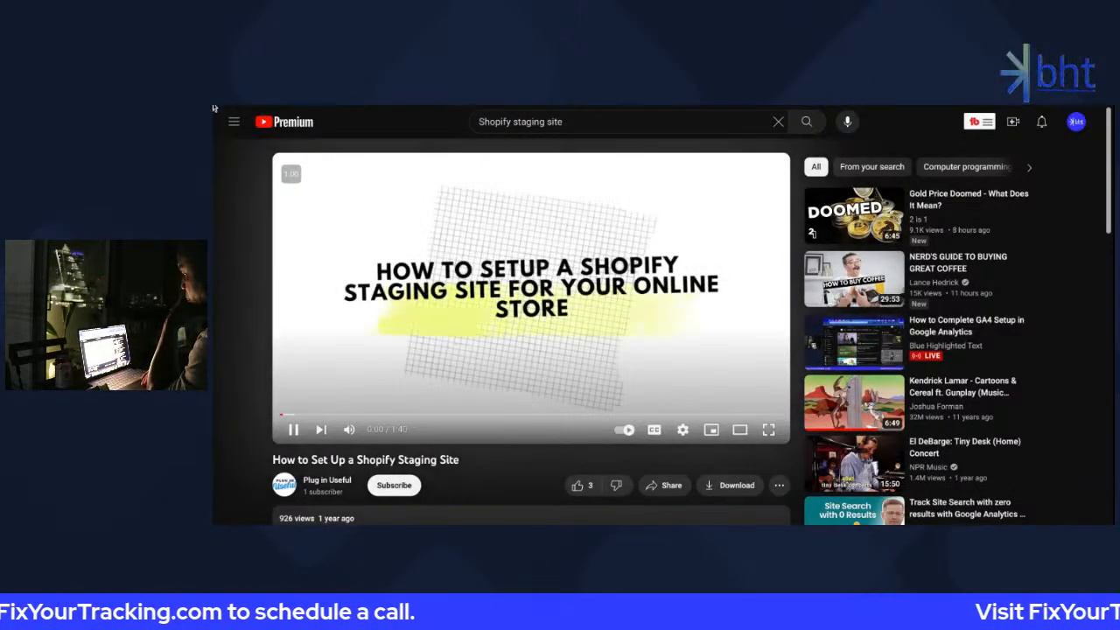
key(alt+Left)
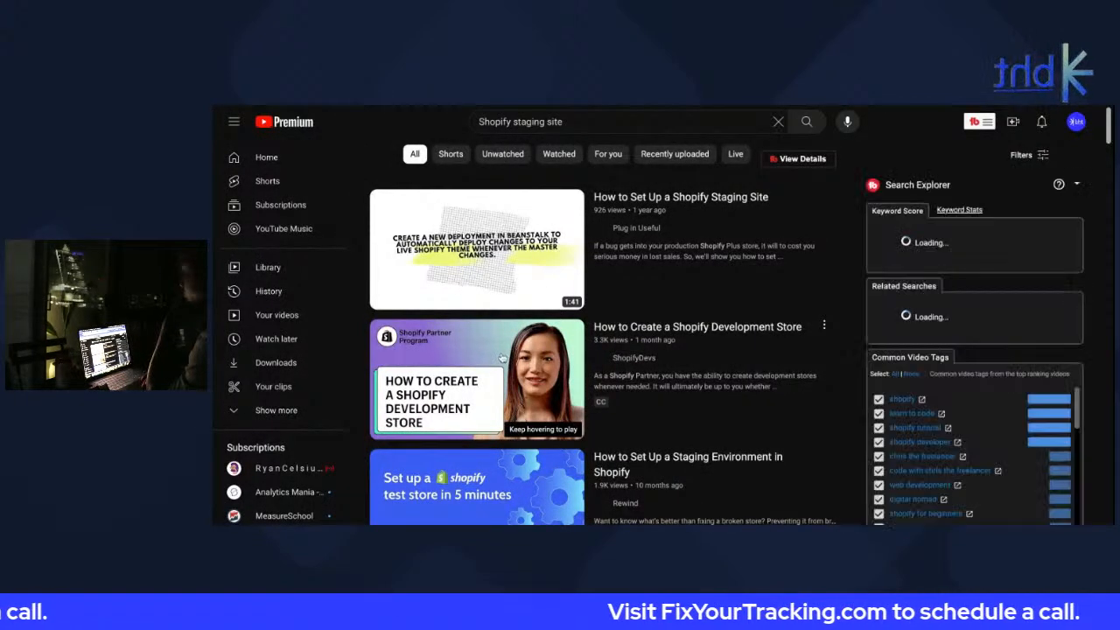
click(690, 367)
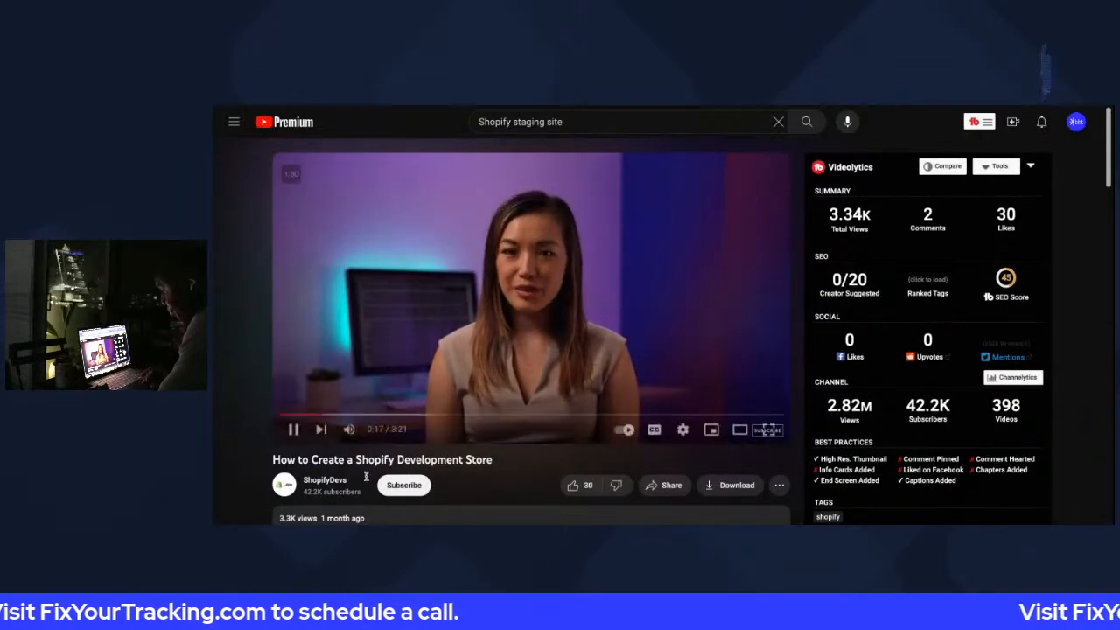
click(401, 493)
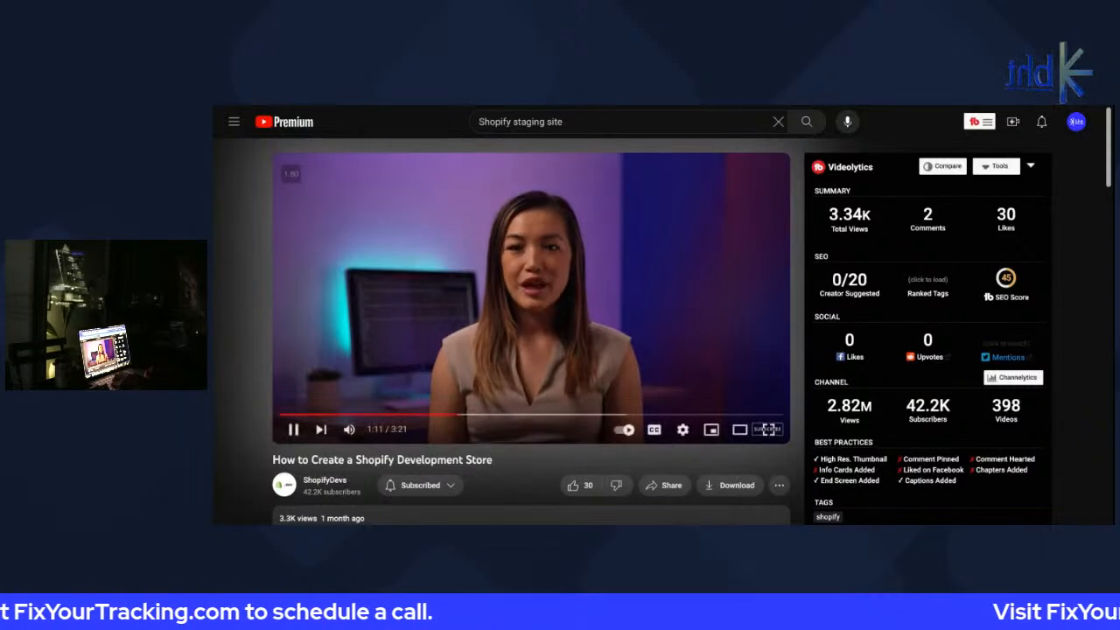
key(space)
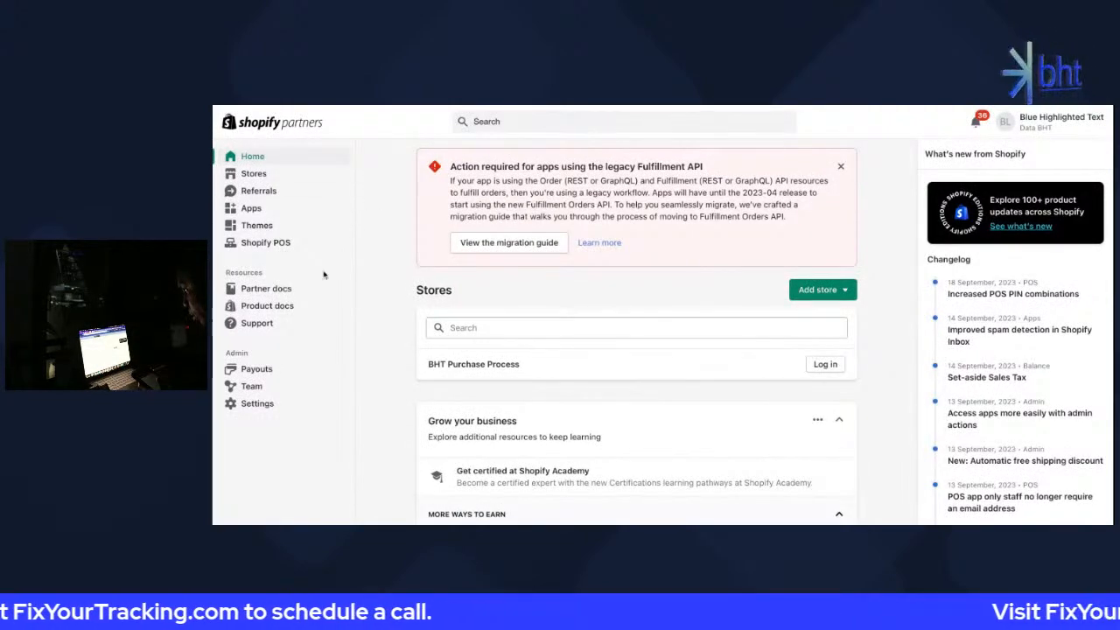
In Shopify Partners, dismiss the legacy Fulfillment API notice and start a new development store intended to test and build
scroll(322, 275, down, 5)
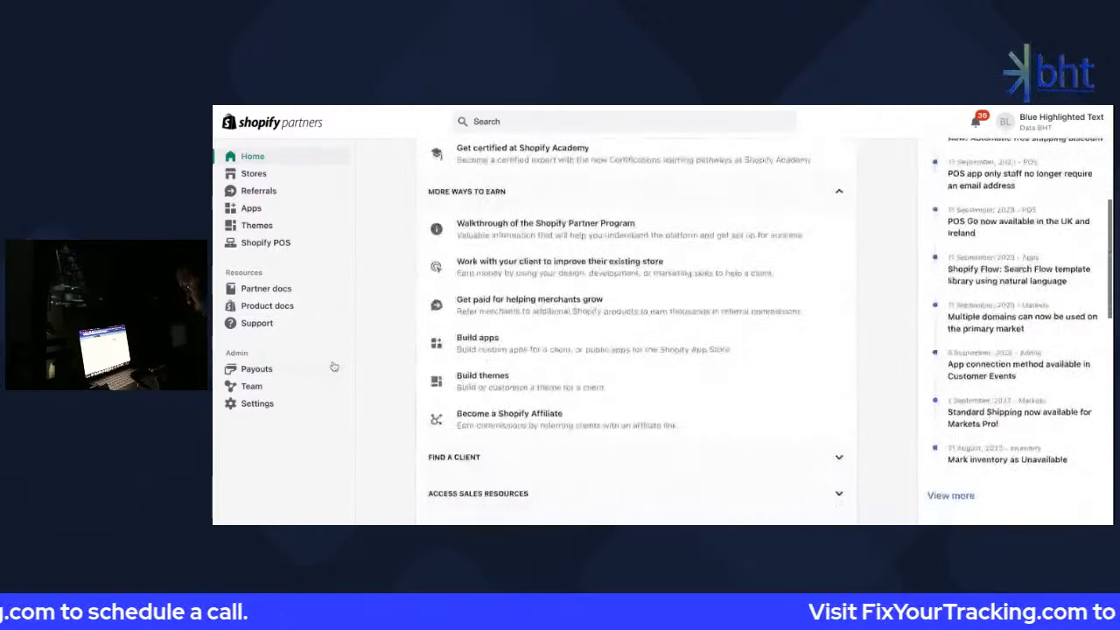
scroll(557, 293, up, 5)
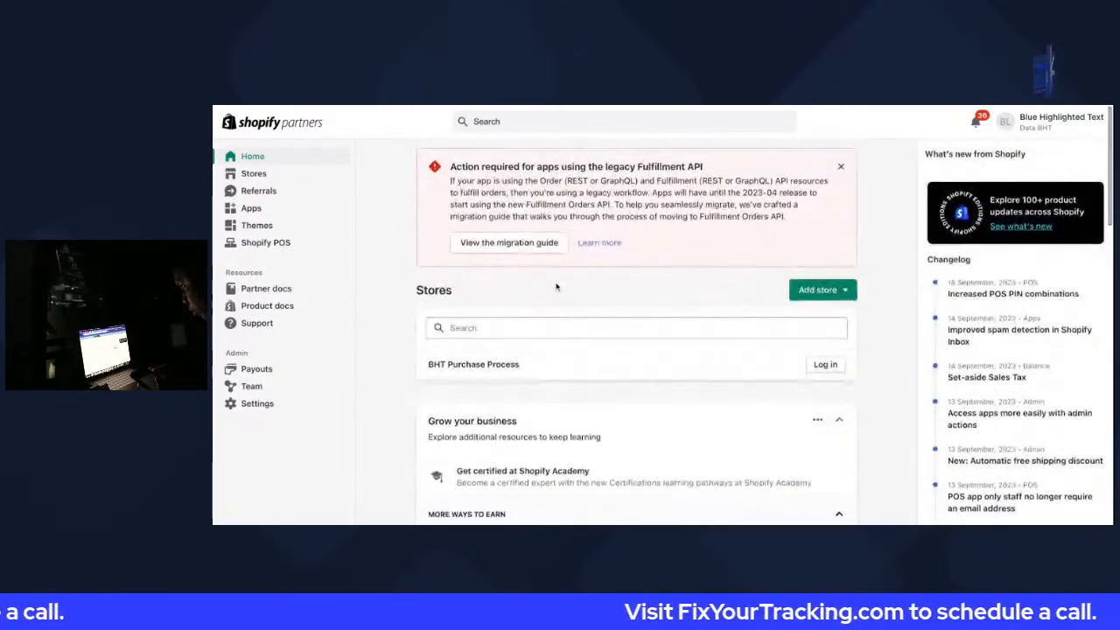
click(843, 168)
click(831, 160)
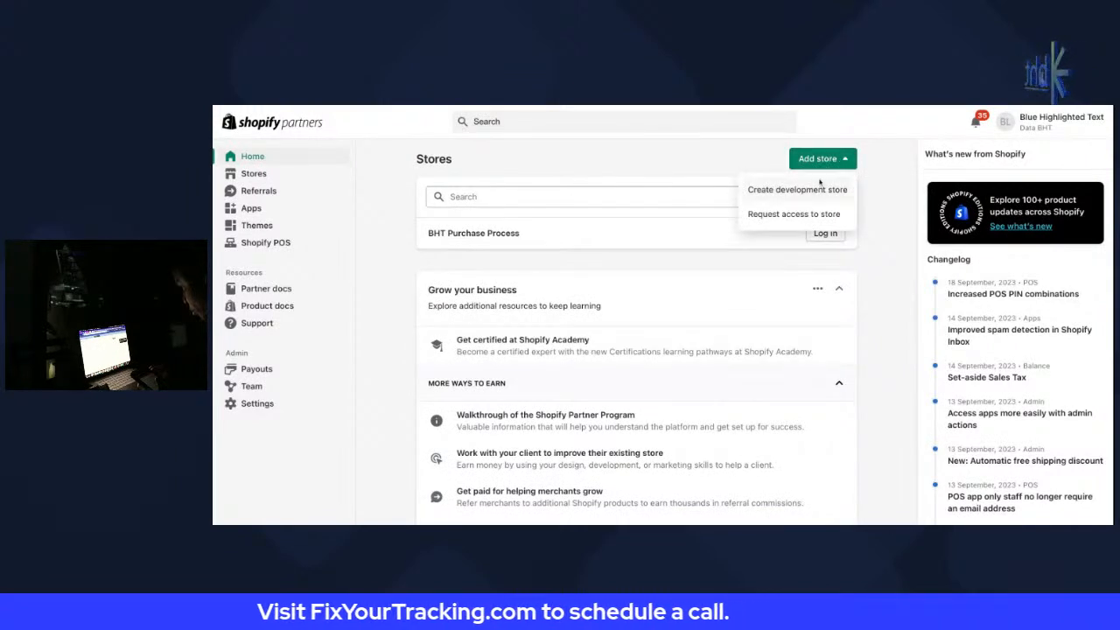
click(716, 232)
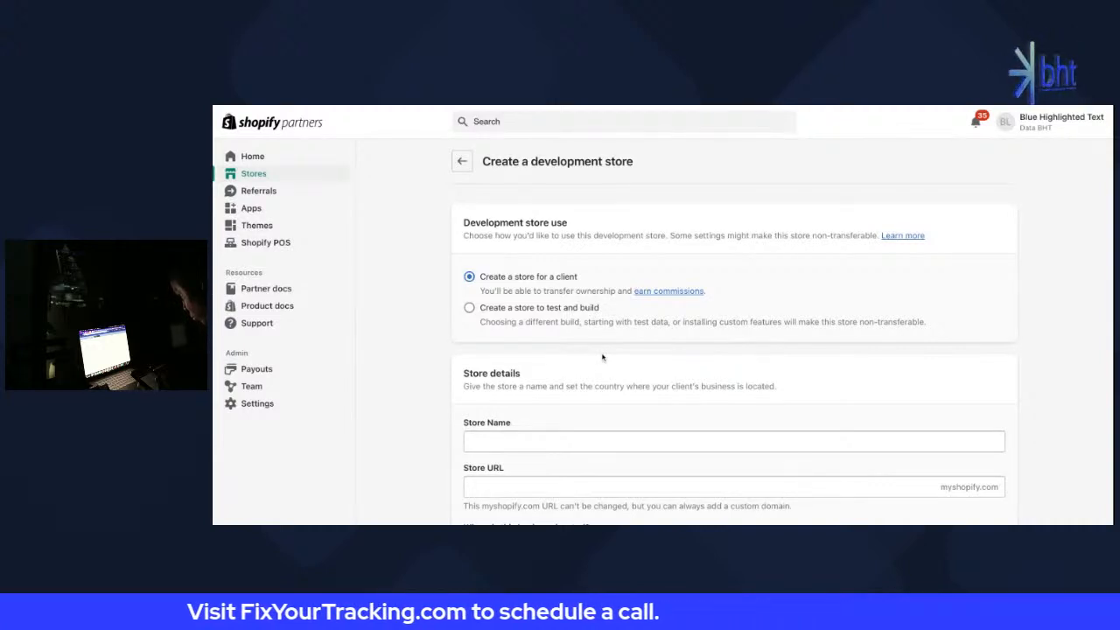
click(469, 309)
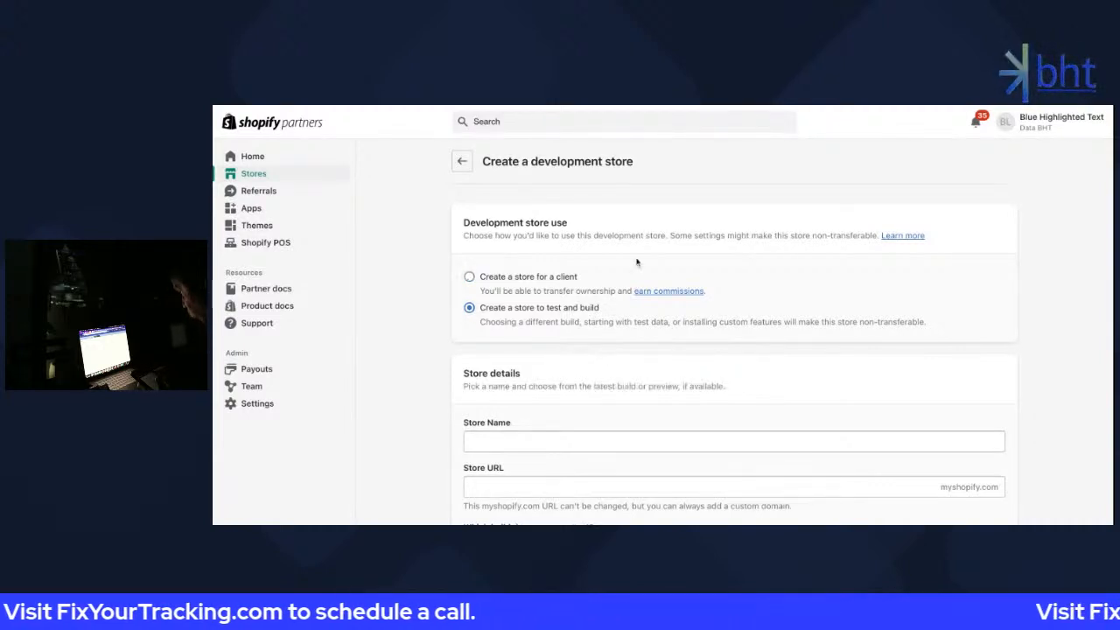
Try the store names Test, TestBHT and BHTShopify for the development store
scroll(573, 350, down, 3)
click(554, 328)
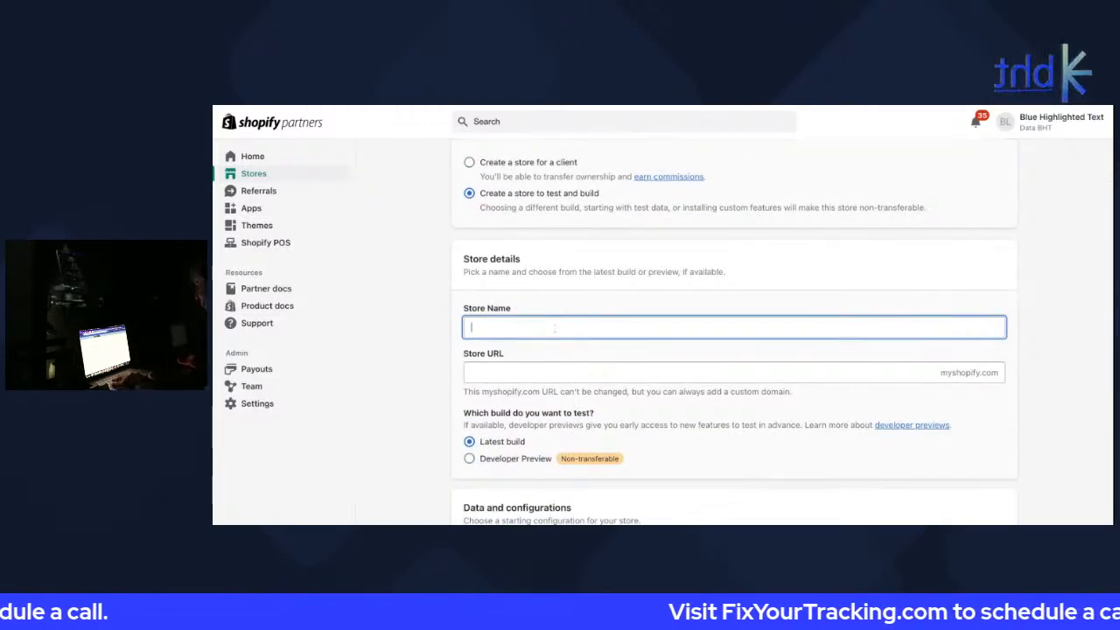
text(T)
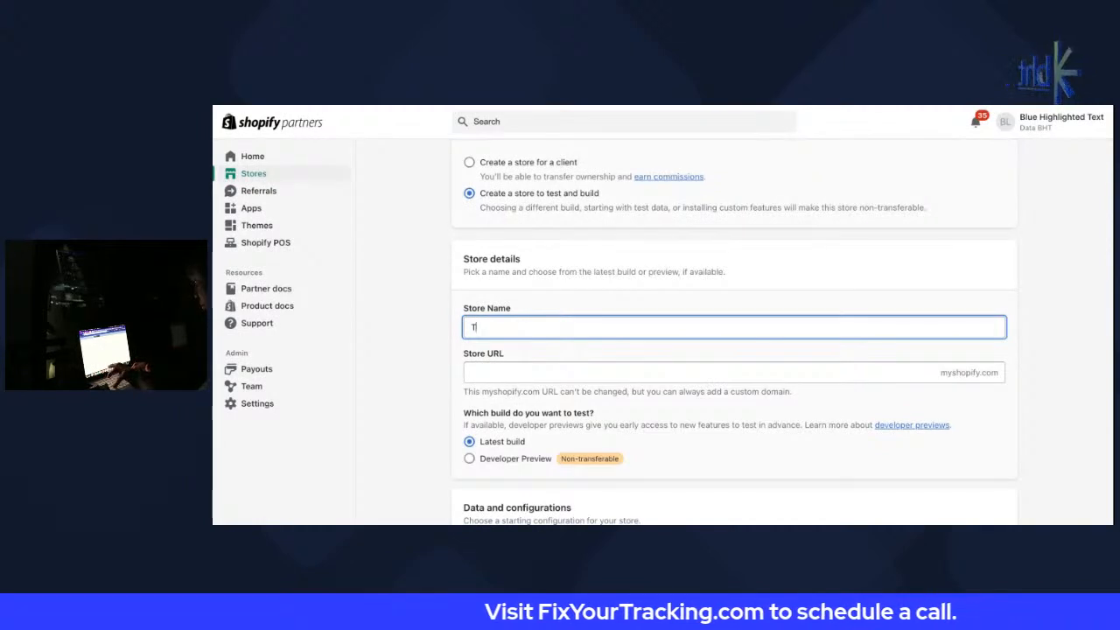
text(est)
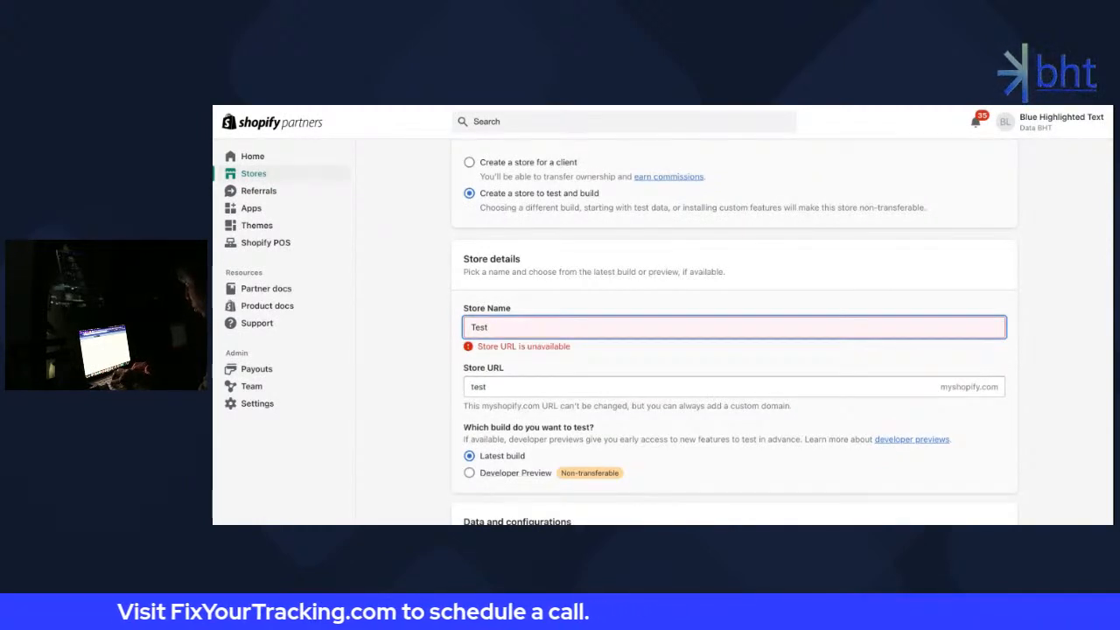
text(BHT)
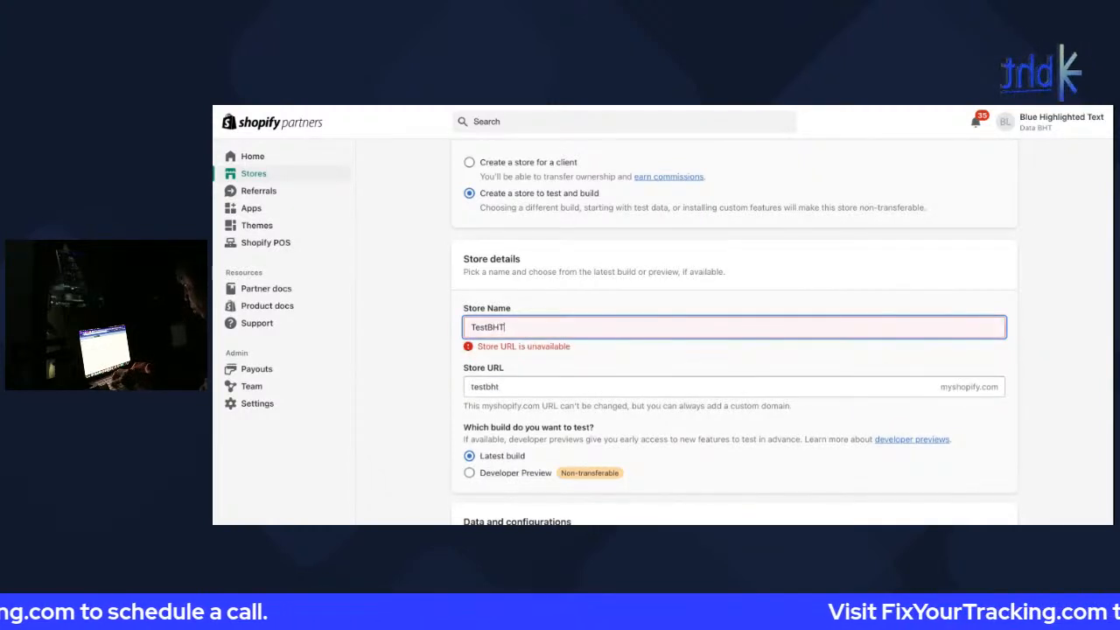
key(BackSpace)
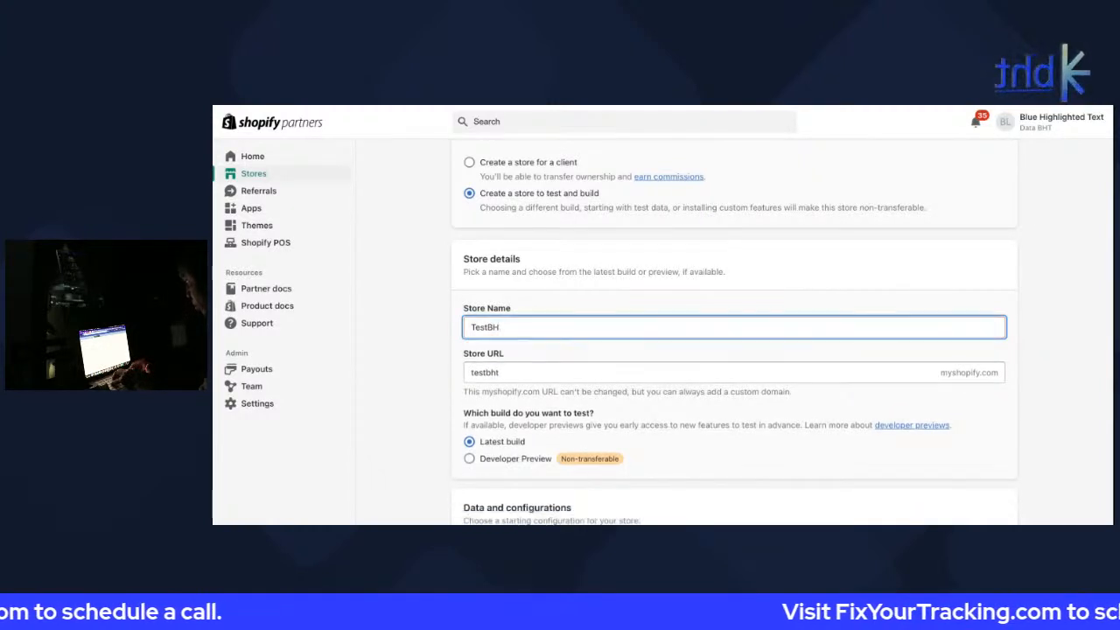
key(BackSpace)
text(BHTShopify)
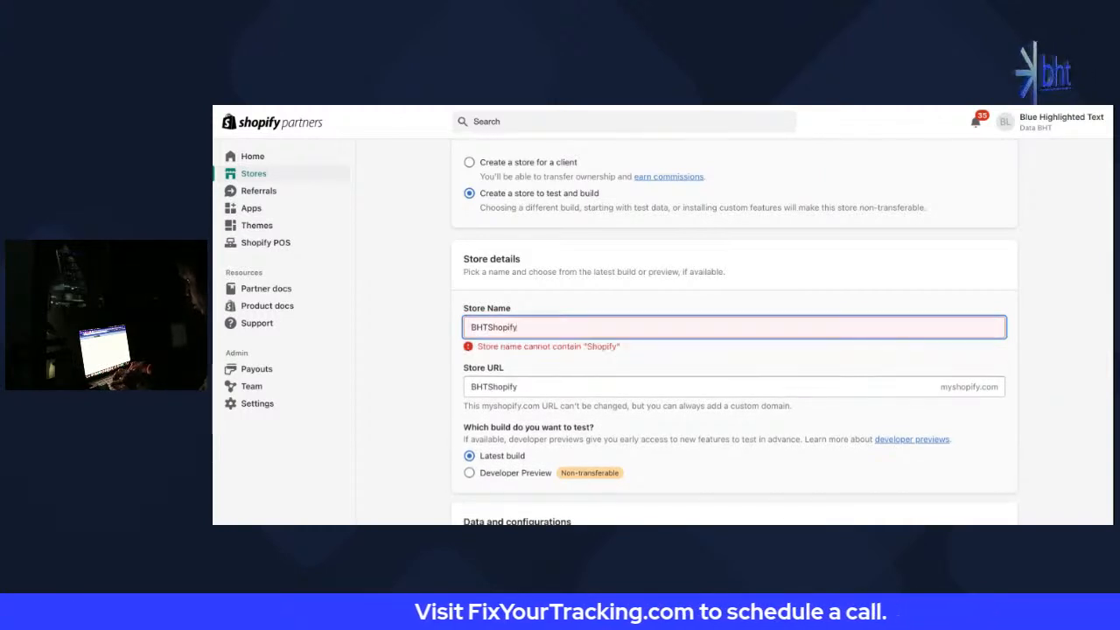
Change the development store's name to BHTtestground
key(BackSpace)
key(BackSpace)
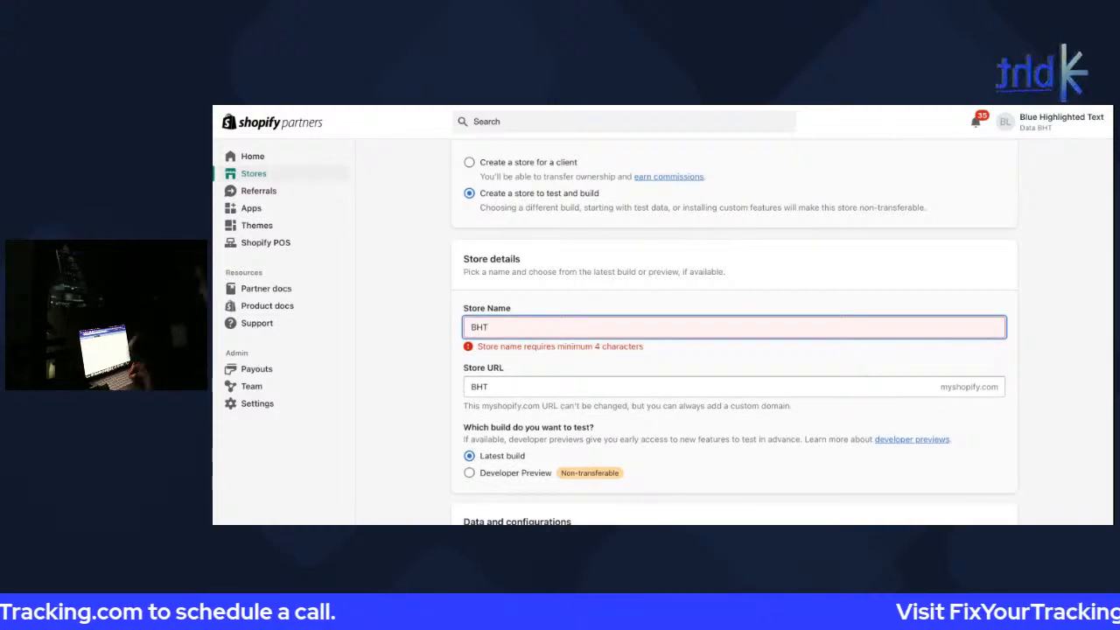
text(test)
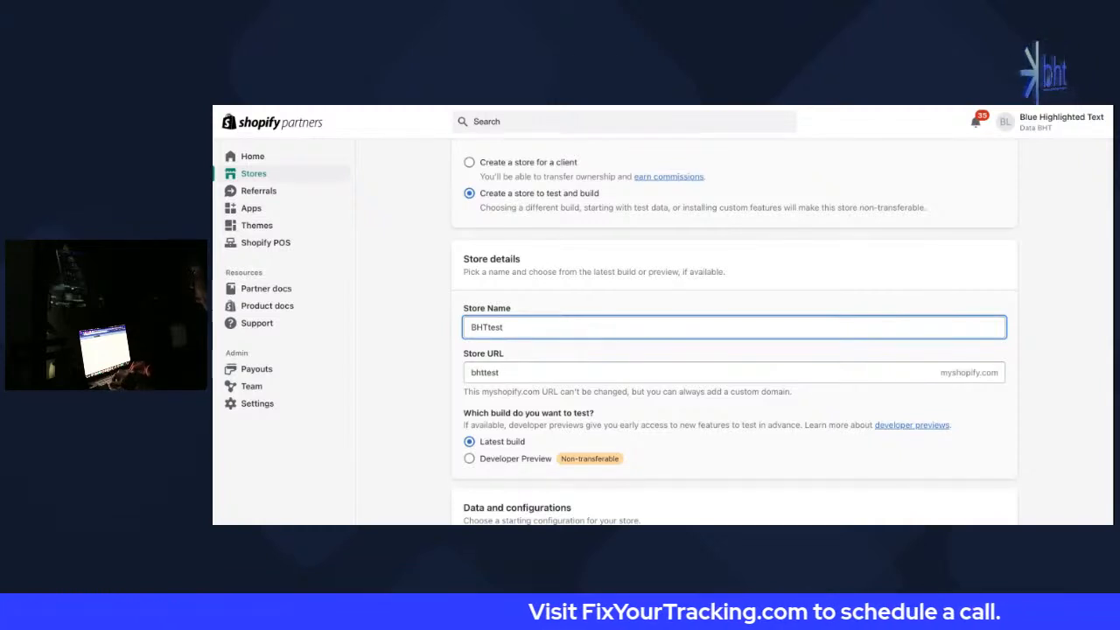
text(ground)
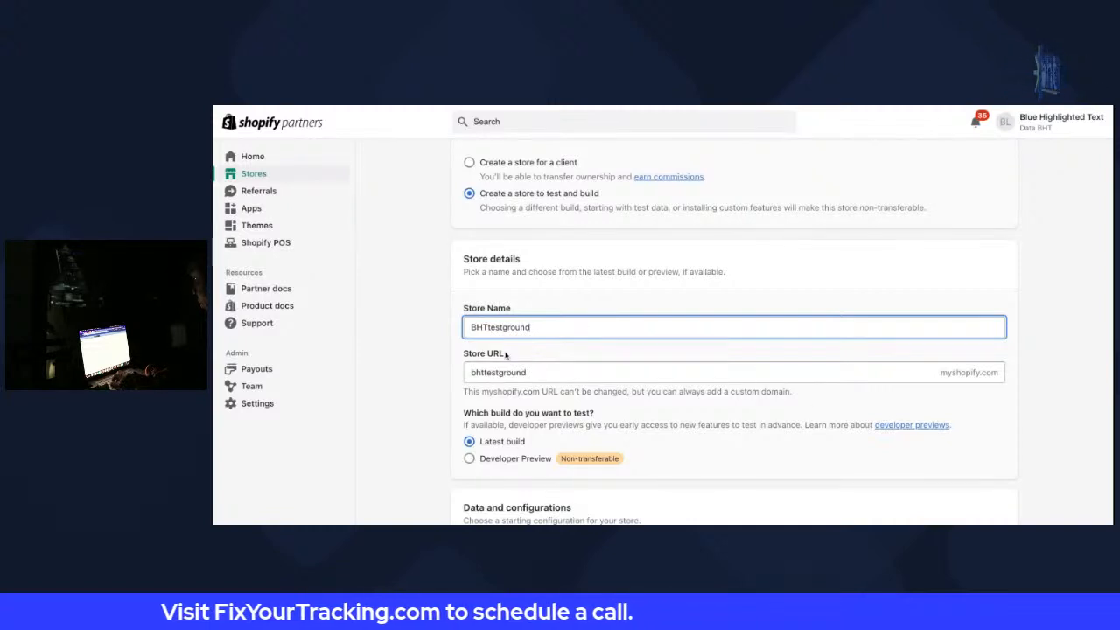
Try BHTstore as the development store's name
double_click(544, 329)
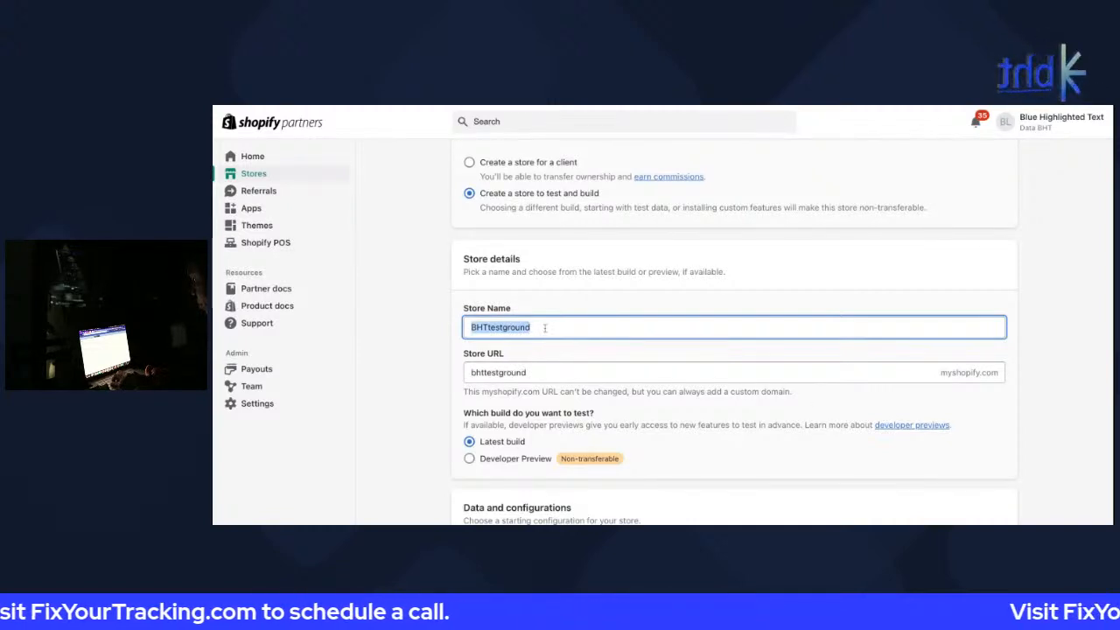
click(486, 326)
key(shift+End)
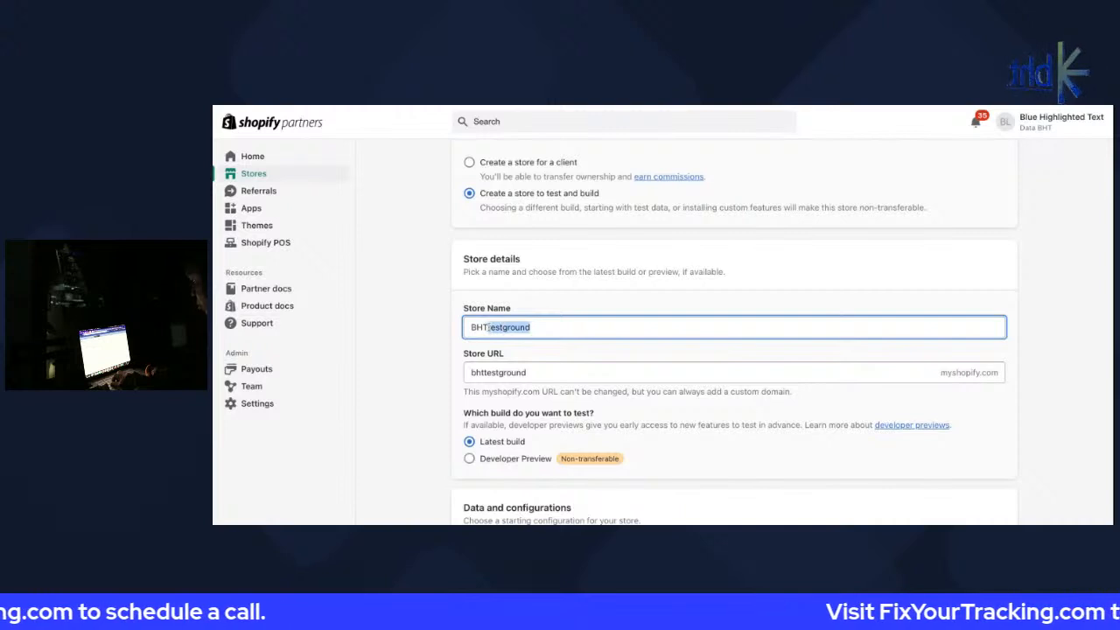
text(store)
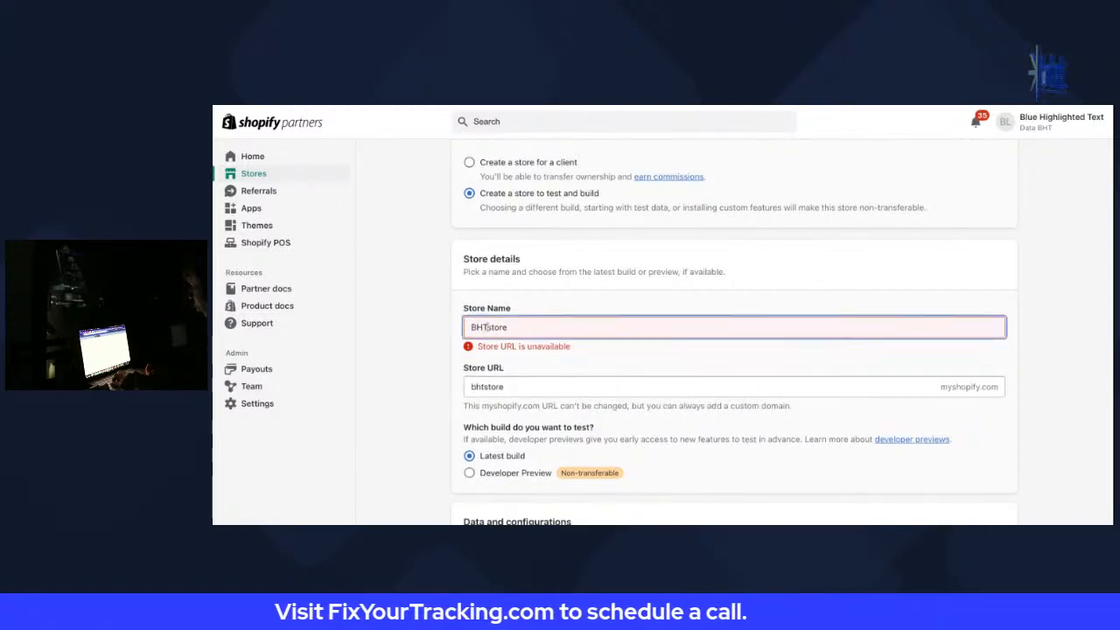
Set the development store's name to bluehighlightedtesstore
key(BackSpace)
text(bluehigh)
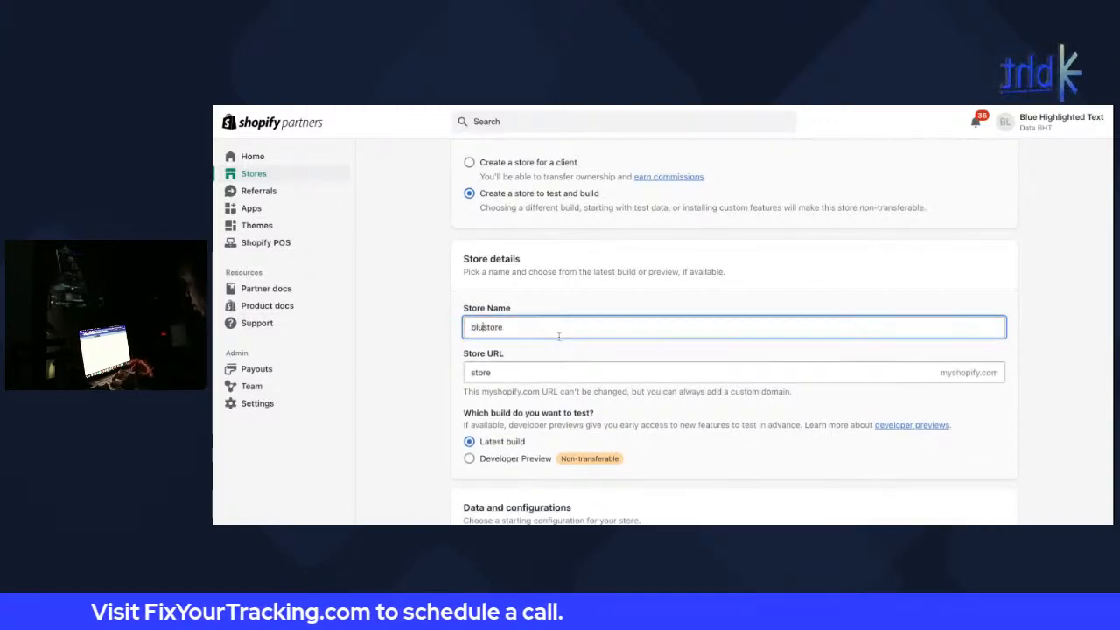
text(e)
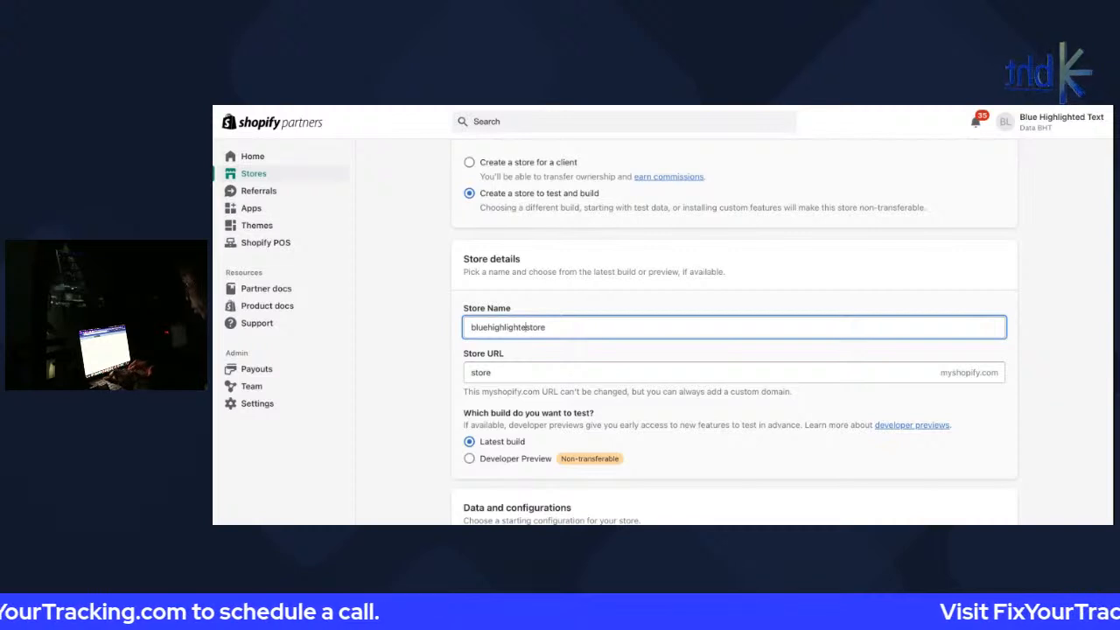
text(dtests)
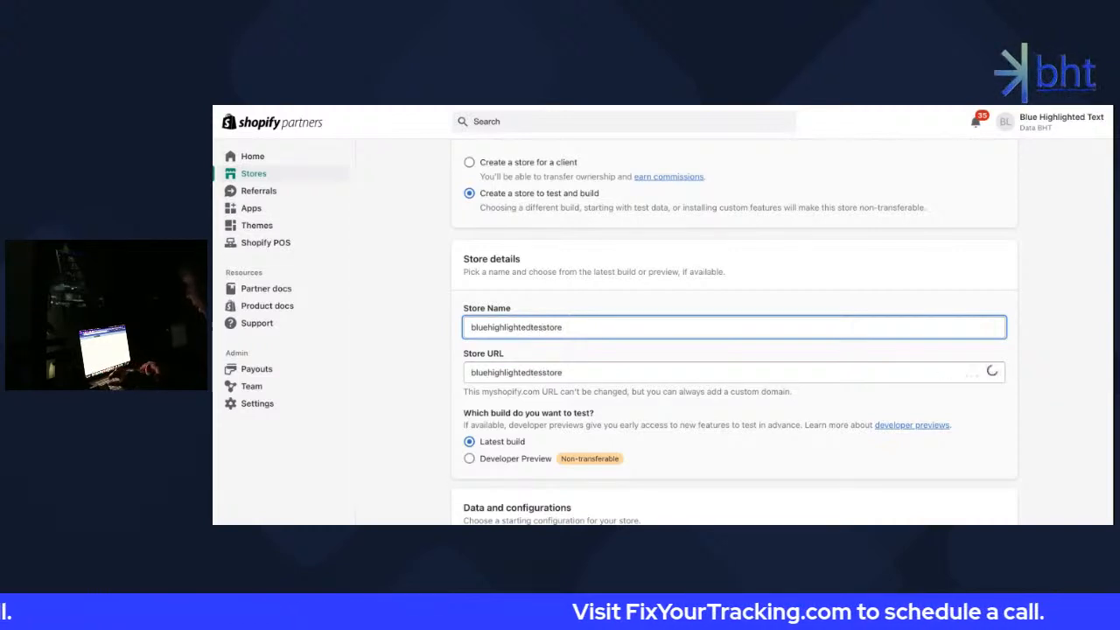
Change the development store's name to bluehighlightedtest
text(t)
key(shift+Right)
key(shift+Right)
key(shift+Right)
key(shift+Right)
key(shift+Right)
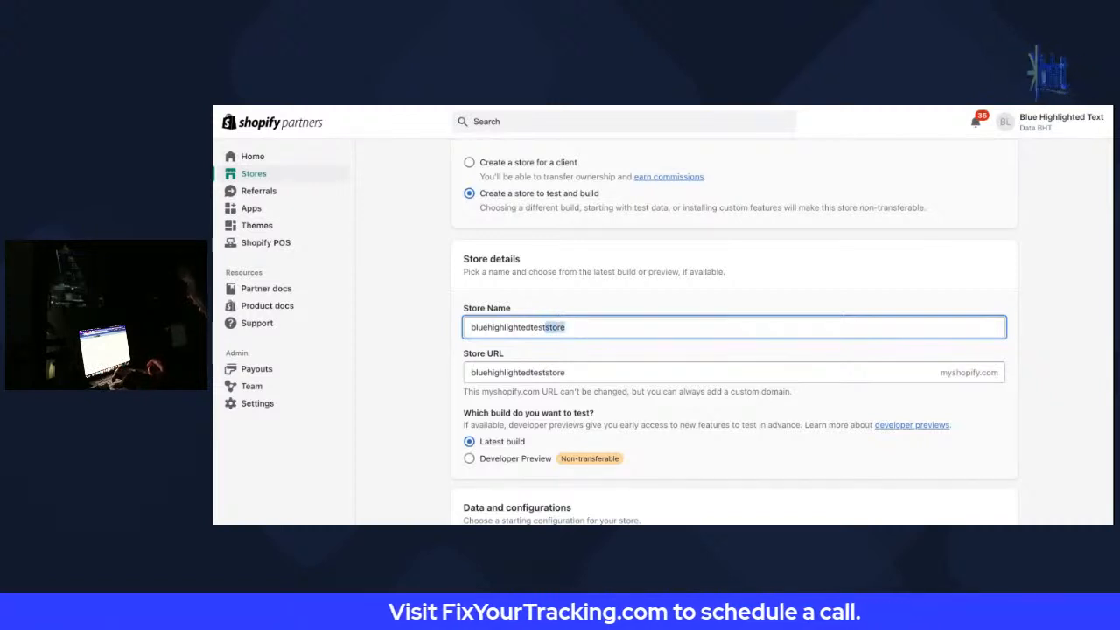
key(BackSpace)
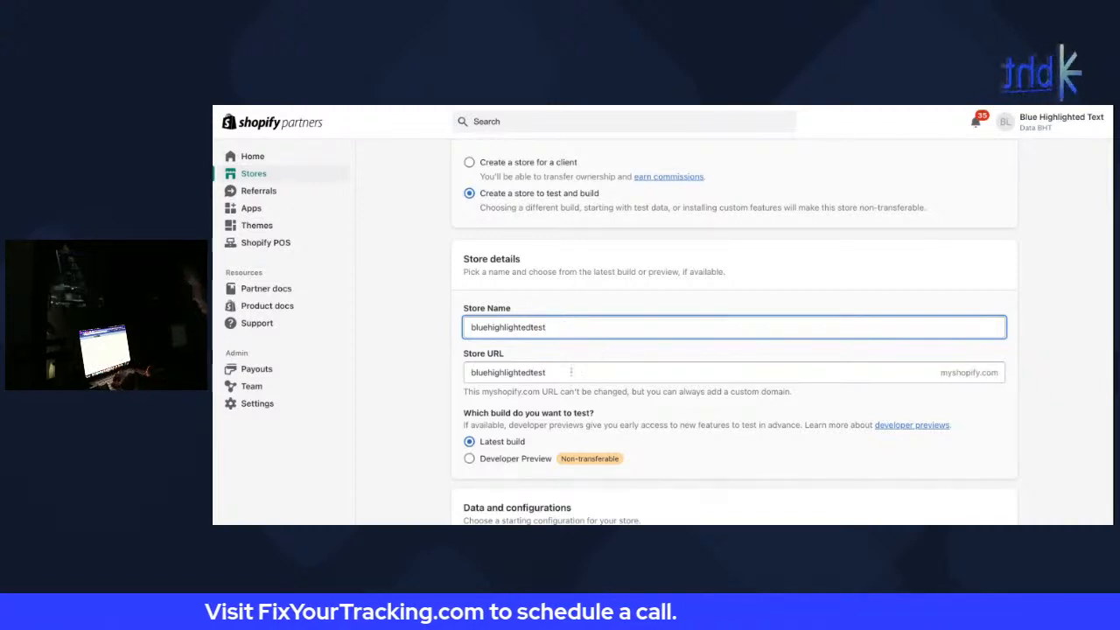
Set the store to start with test data and create the development store
scroll(586, 357, down, 2)
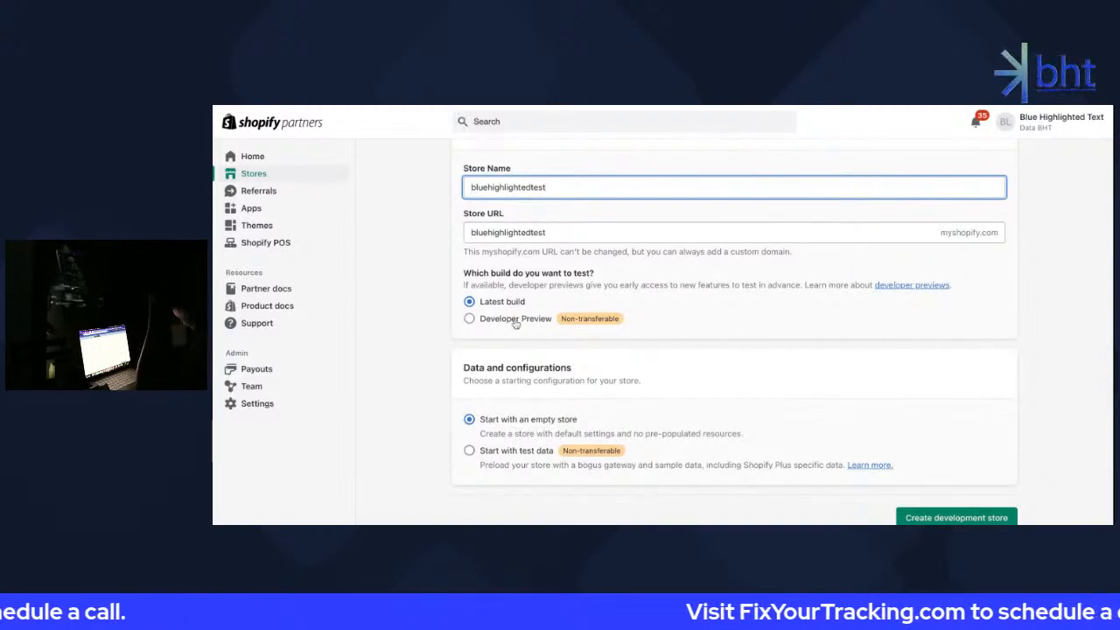
scroll(476, 367, down, 1)
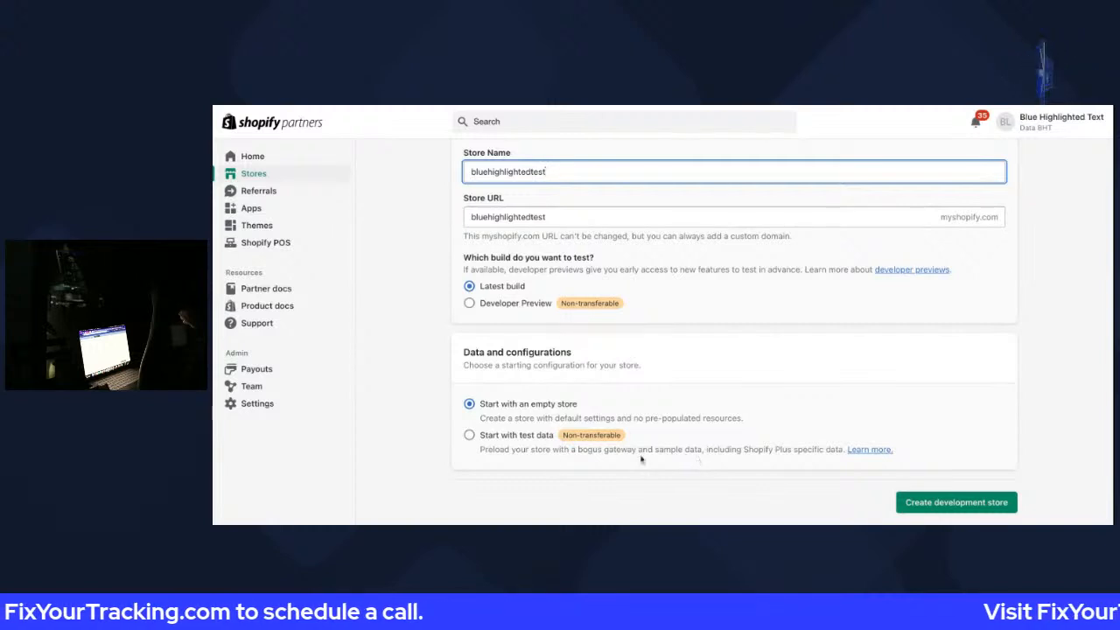
key(Return)
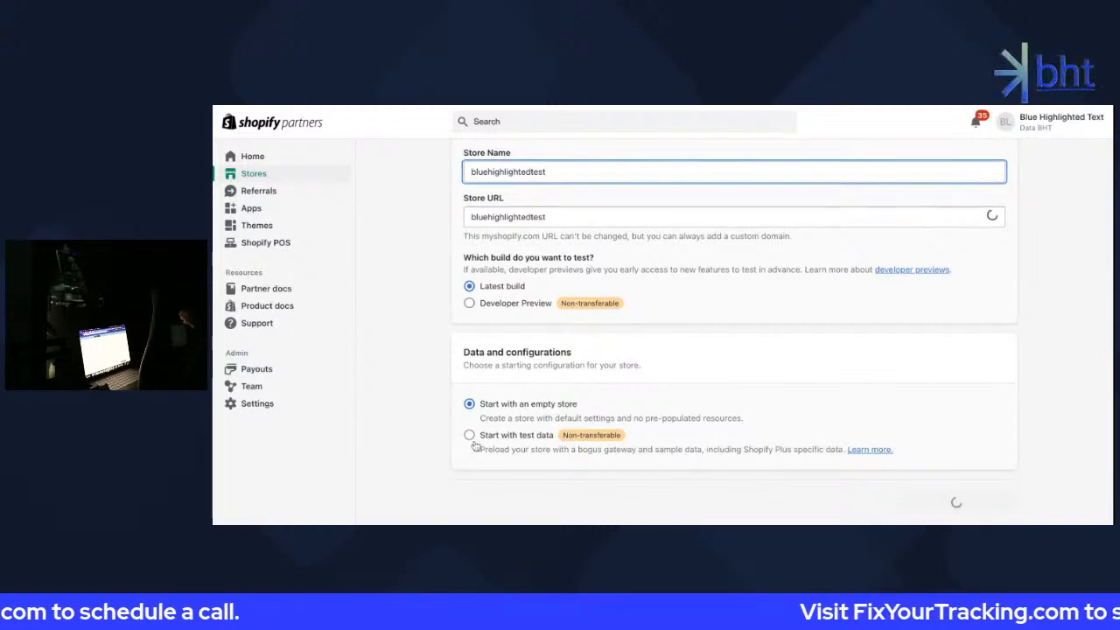
click(470, 435)
scroll(525, 376, up, 1)
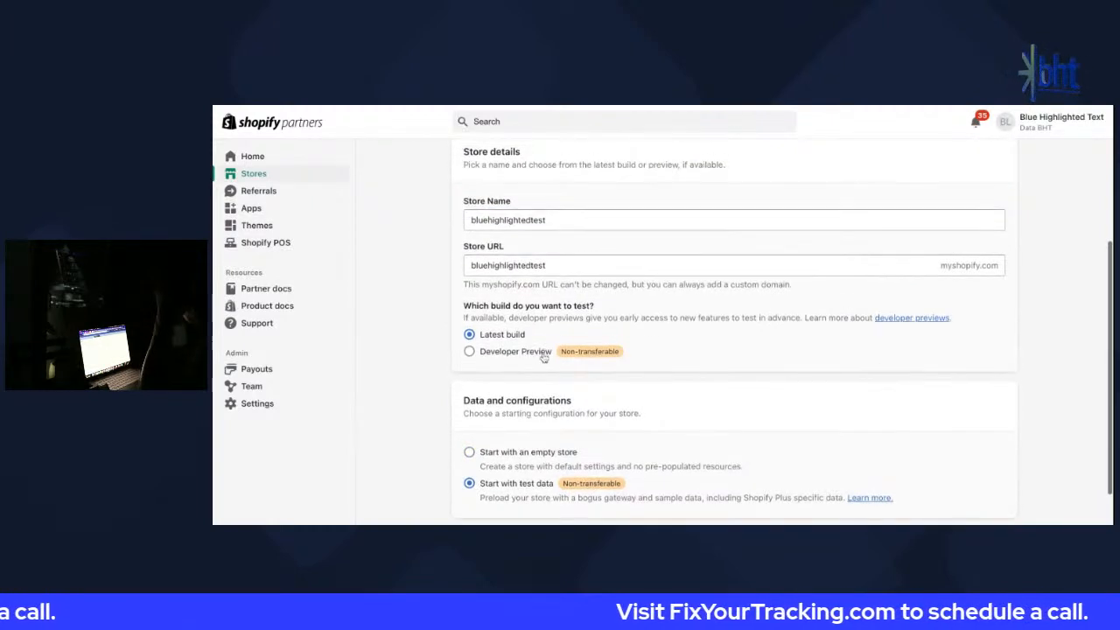
scroll(543, 357, up, 5)
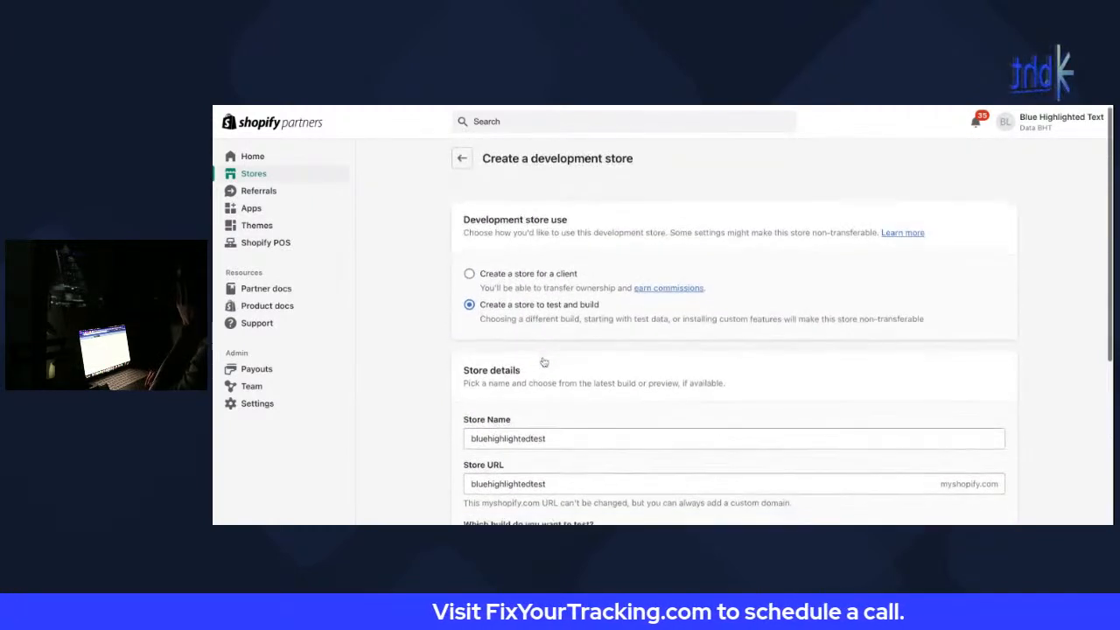
scroll(734, 350, down, 6)
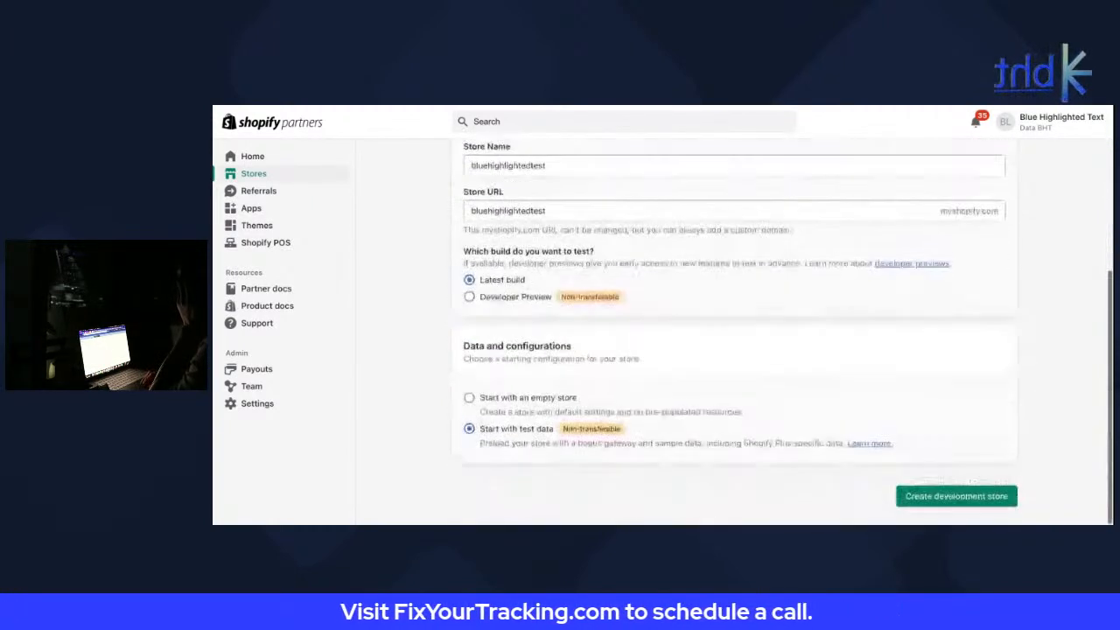
click(1006, 505)
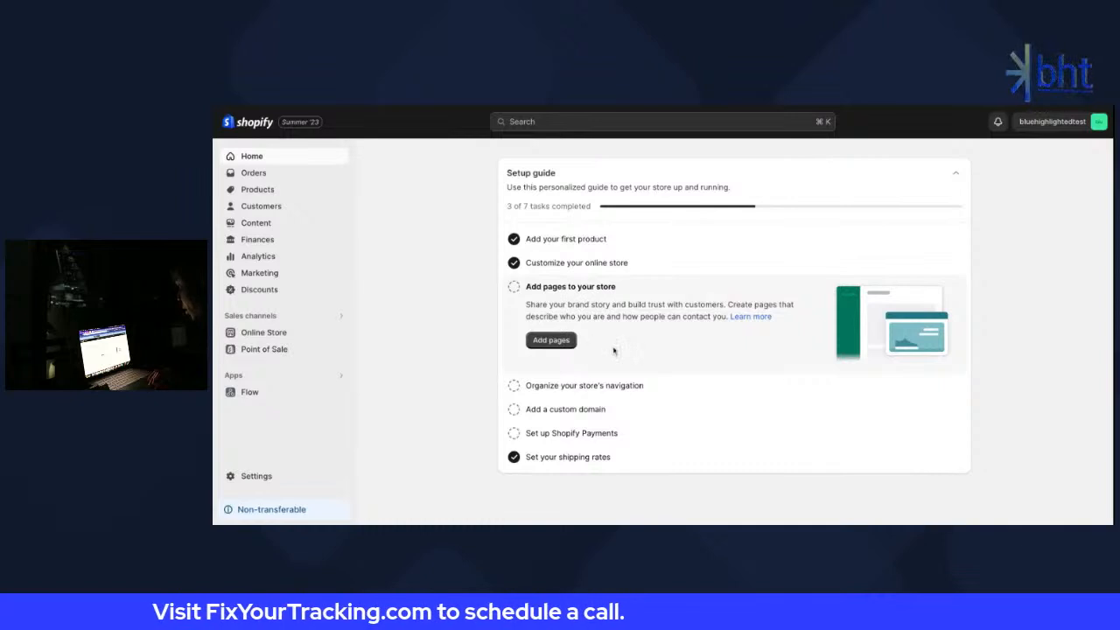
In Google Analytics, set the web stream's URL to bluehighlightedtest.myshopify.com and its name to Blue Highlighted TEST
click(564, 341)
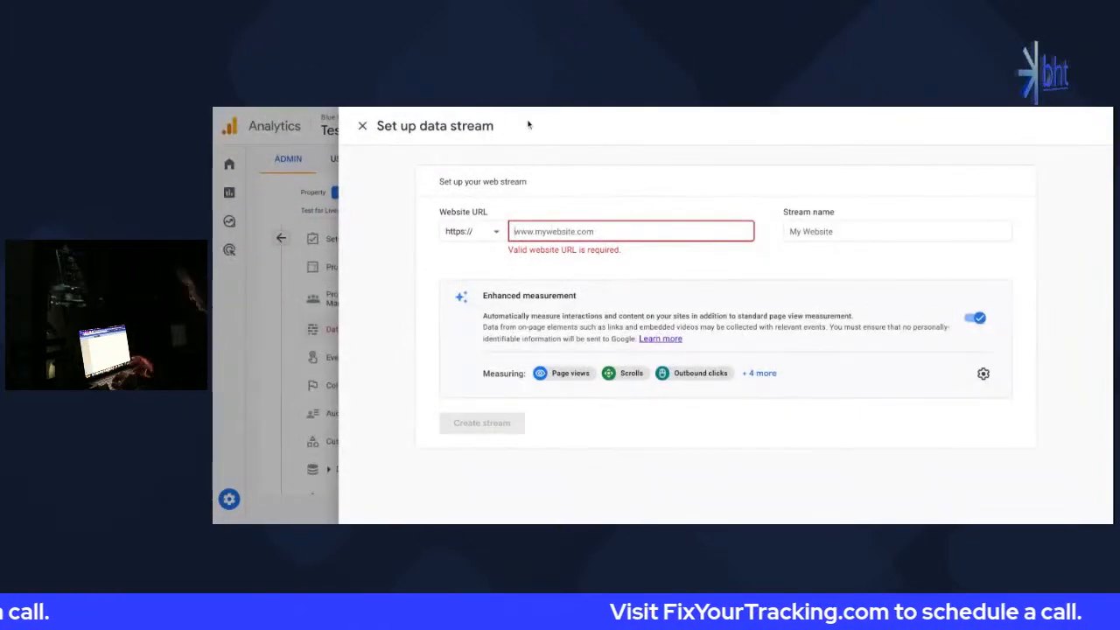
text(b)
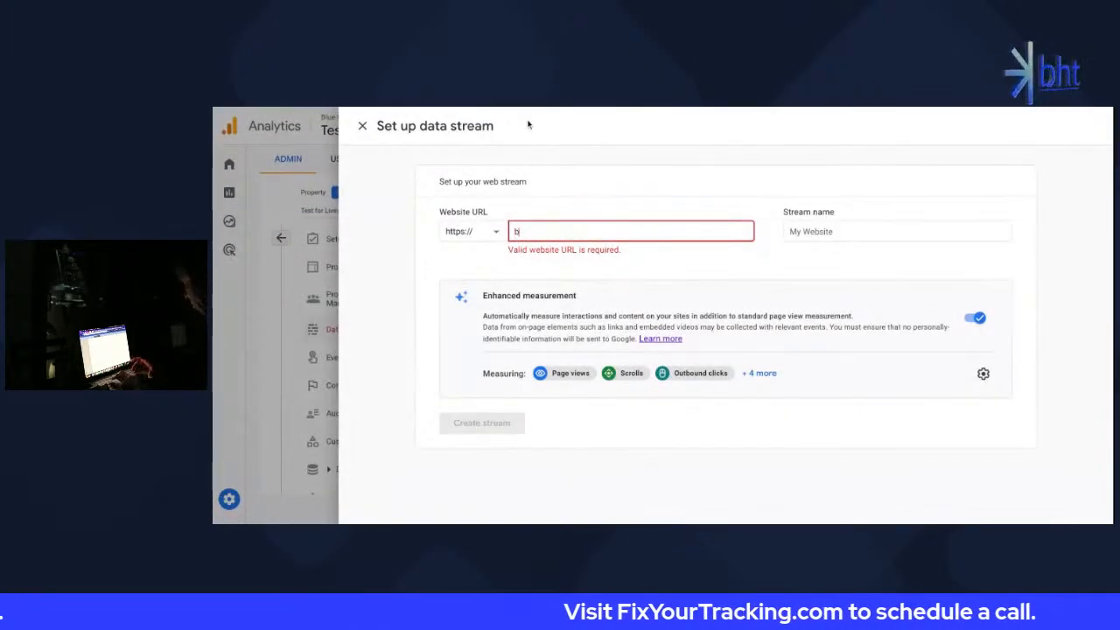
text(luehighlighted)
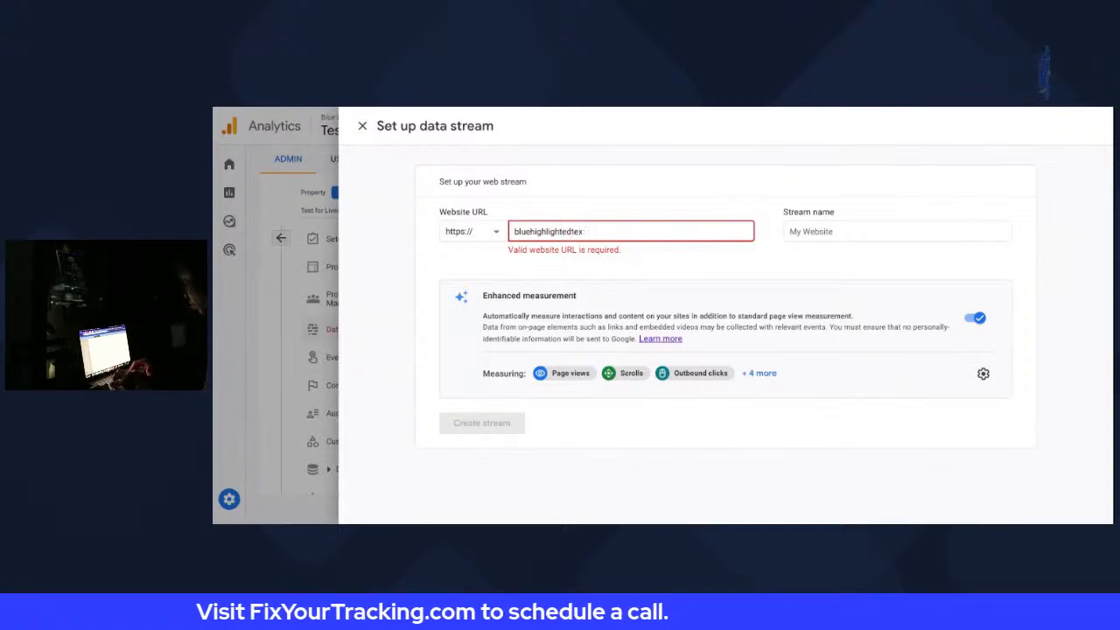
text(test.myshop)
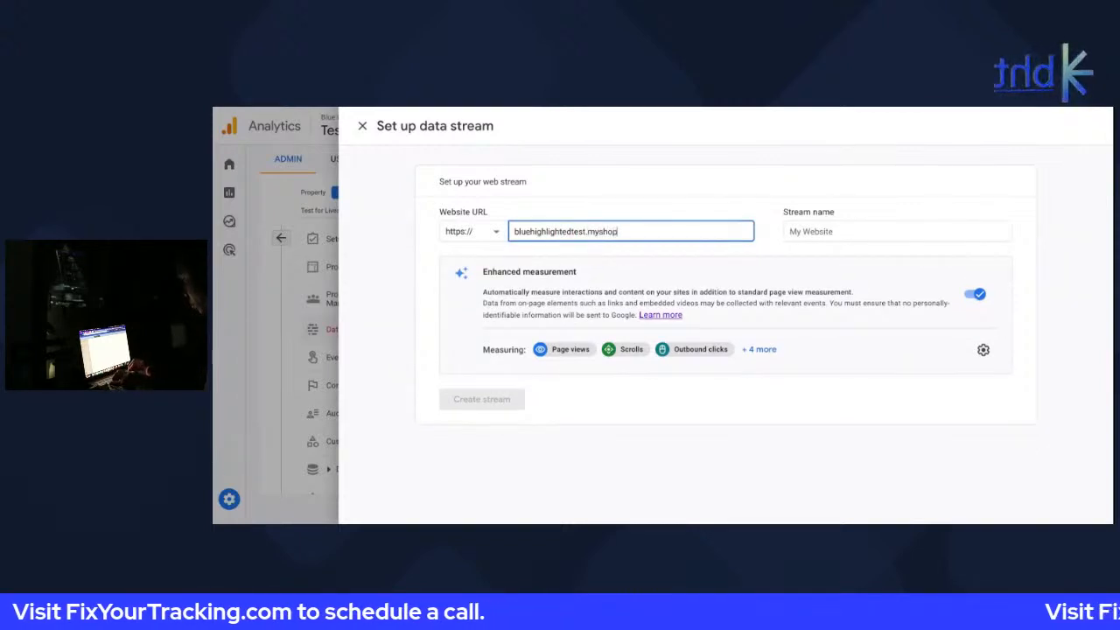
text(ify.com)
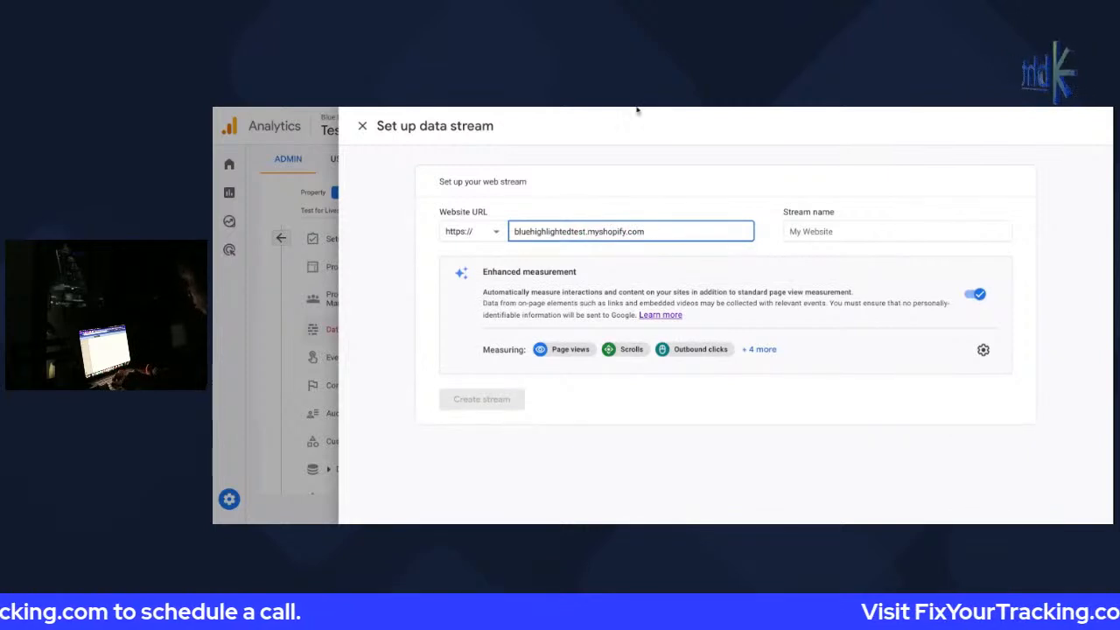
click(813, 235)
text(Bl)
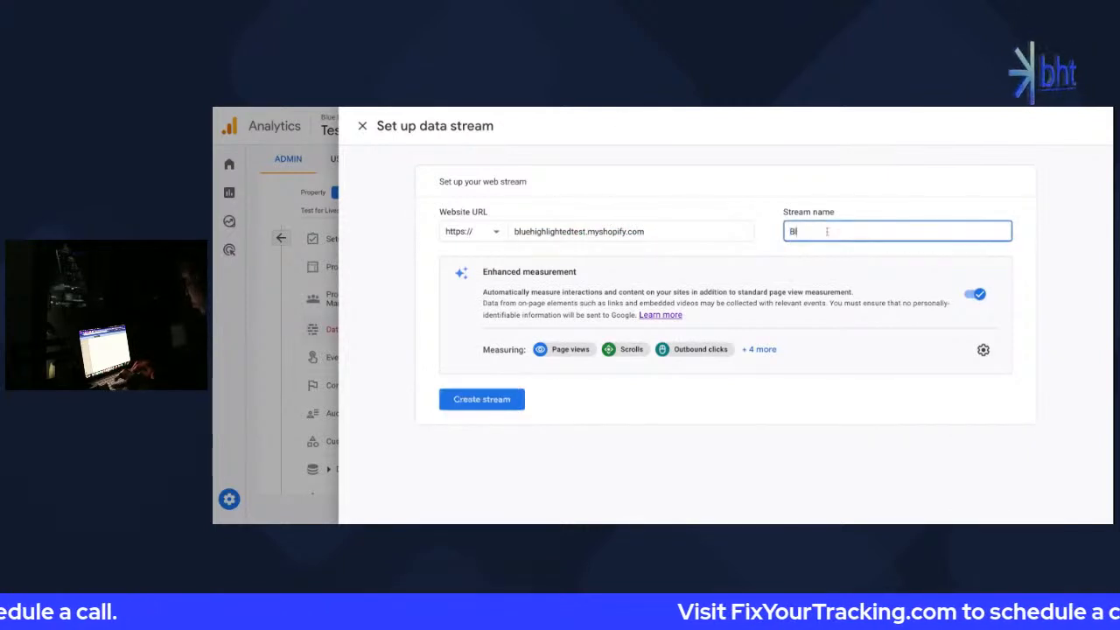
text(ue Highlightd)
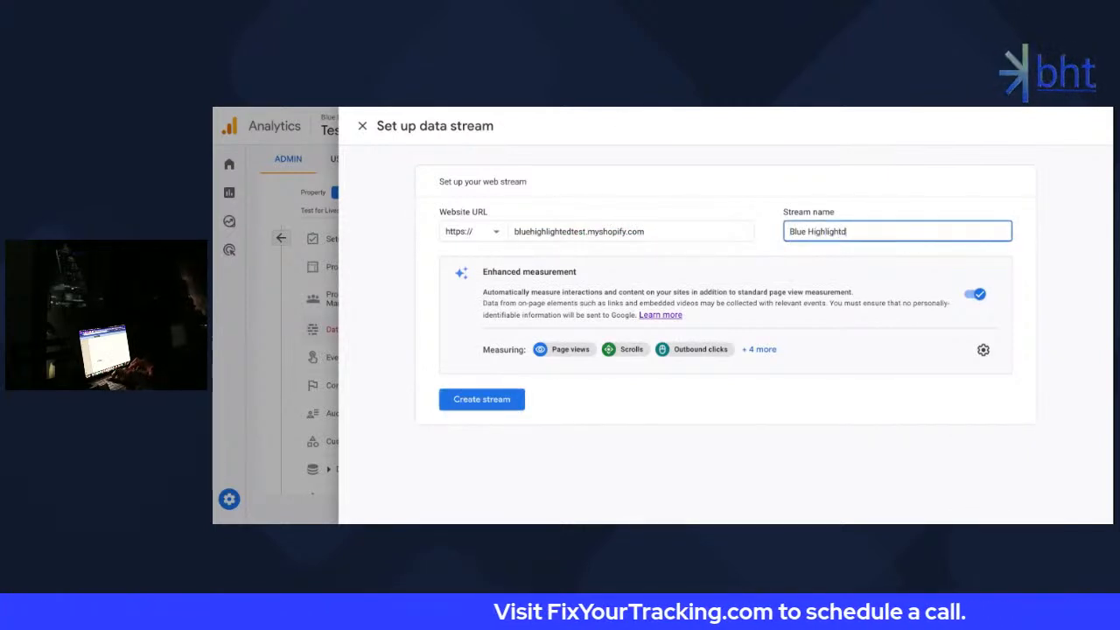
Review the enhanced measurement options without changing them and create the web stream
click(983, 349)
scroll(918, 333, down, 5)
scroll(918, 333, up, 5)
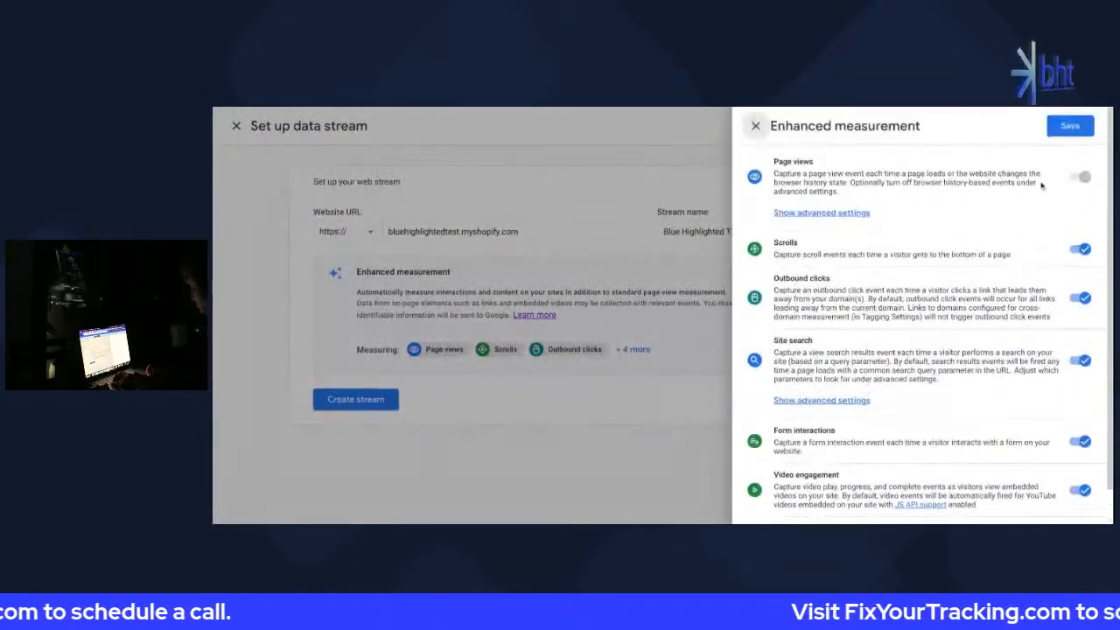
click(755, 125)
click(490, 398)
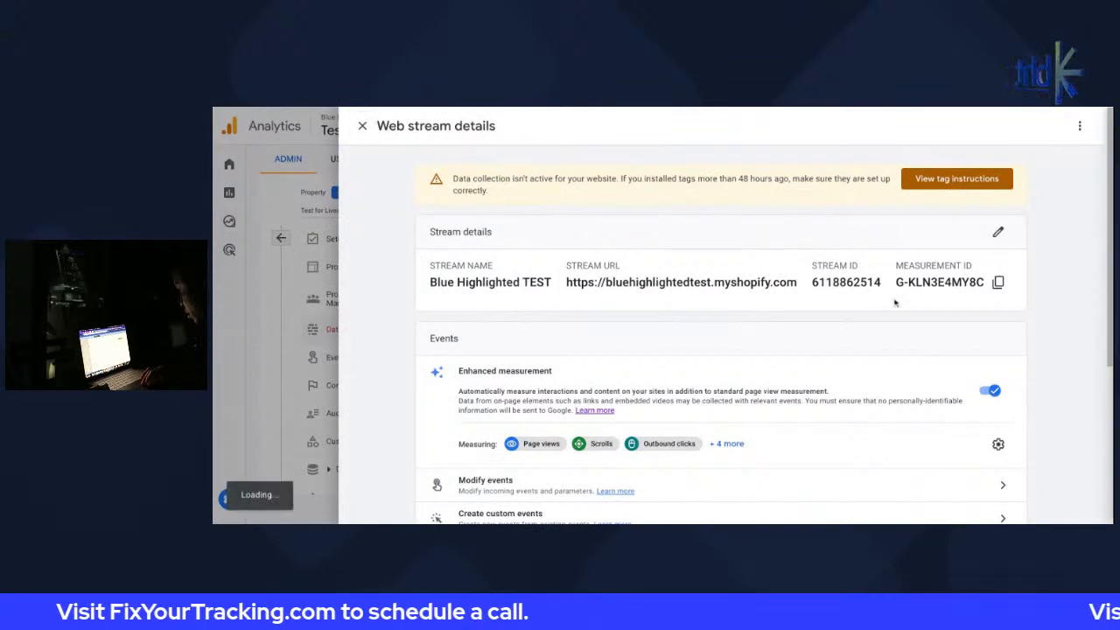
Examine the new web stream's details, including its measurement ID, stream URL and editable settings
click(957, 178)
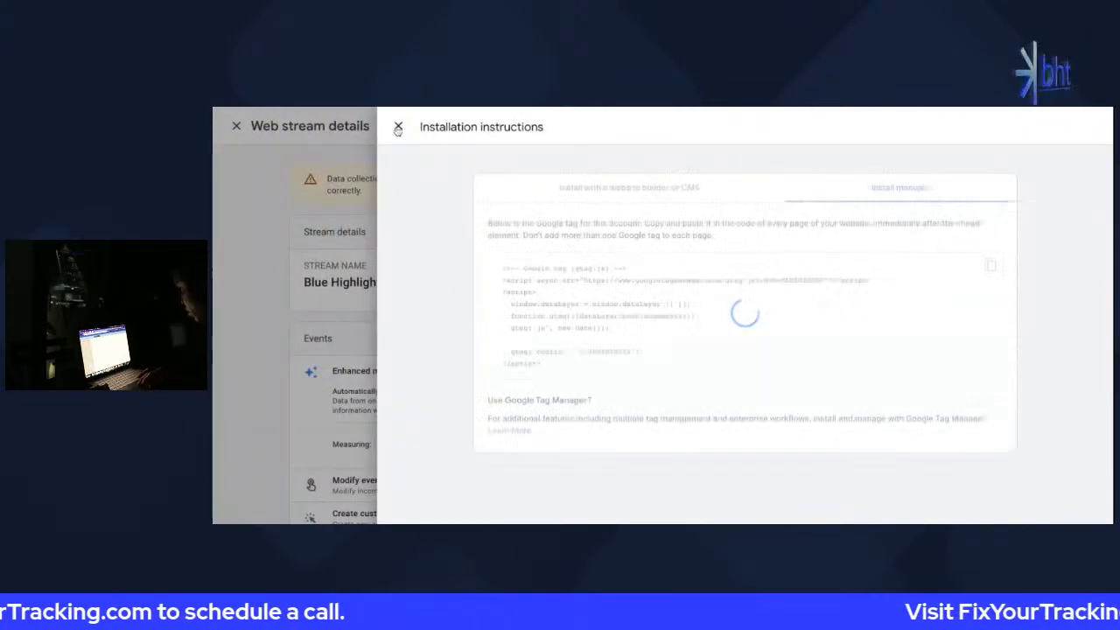
click(398, 128)
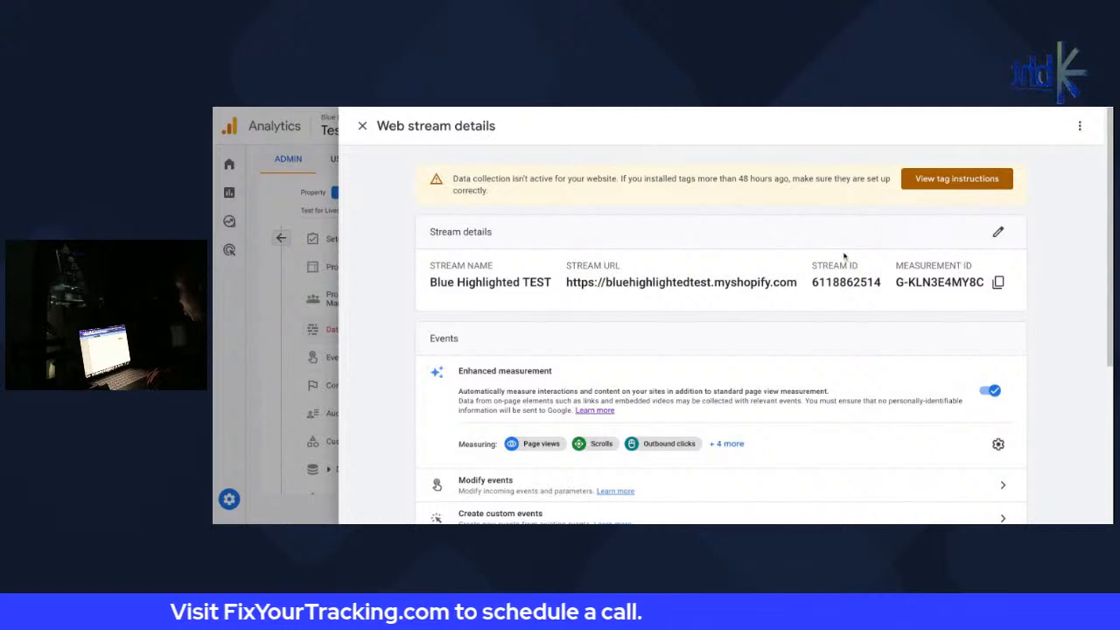
drag(811, 266, 971, 266)
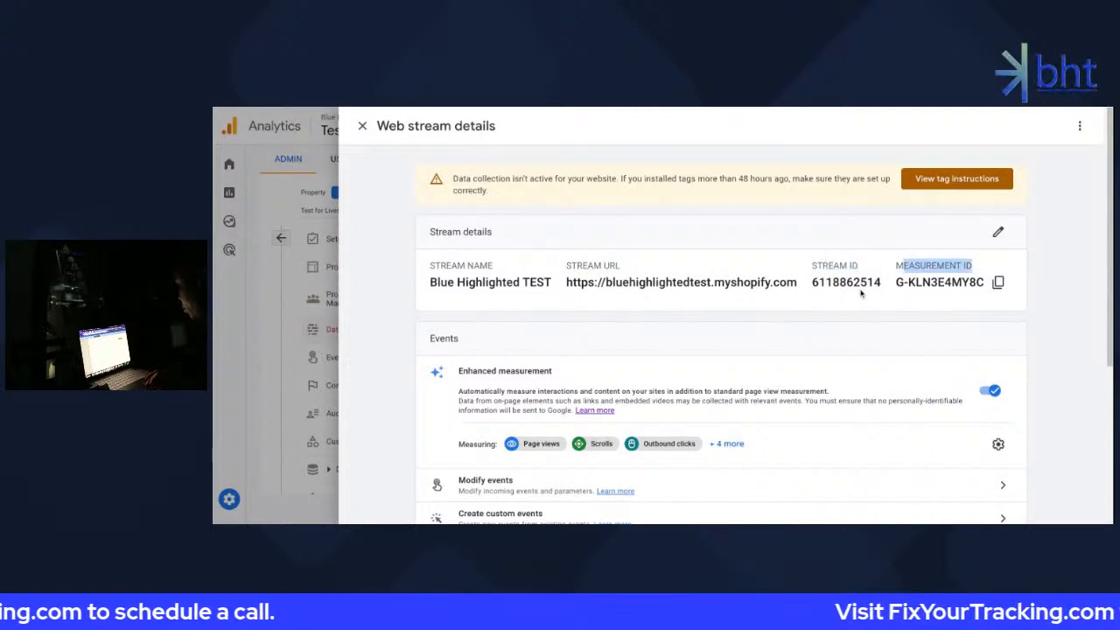
click(997, 231)
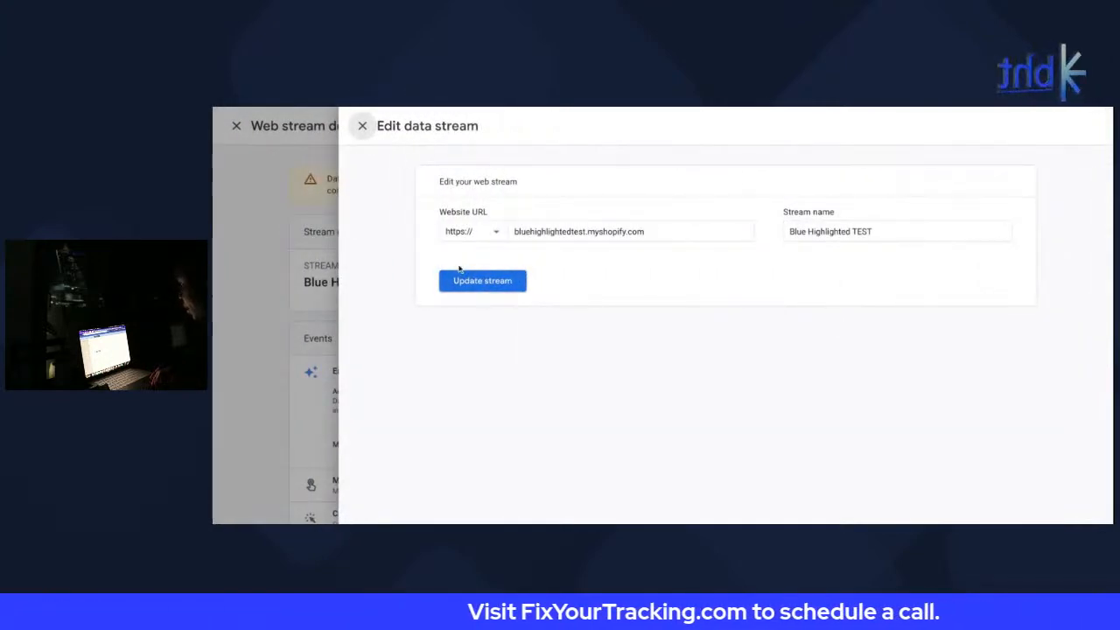
click(362, 125)
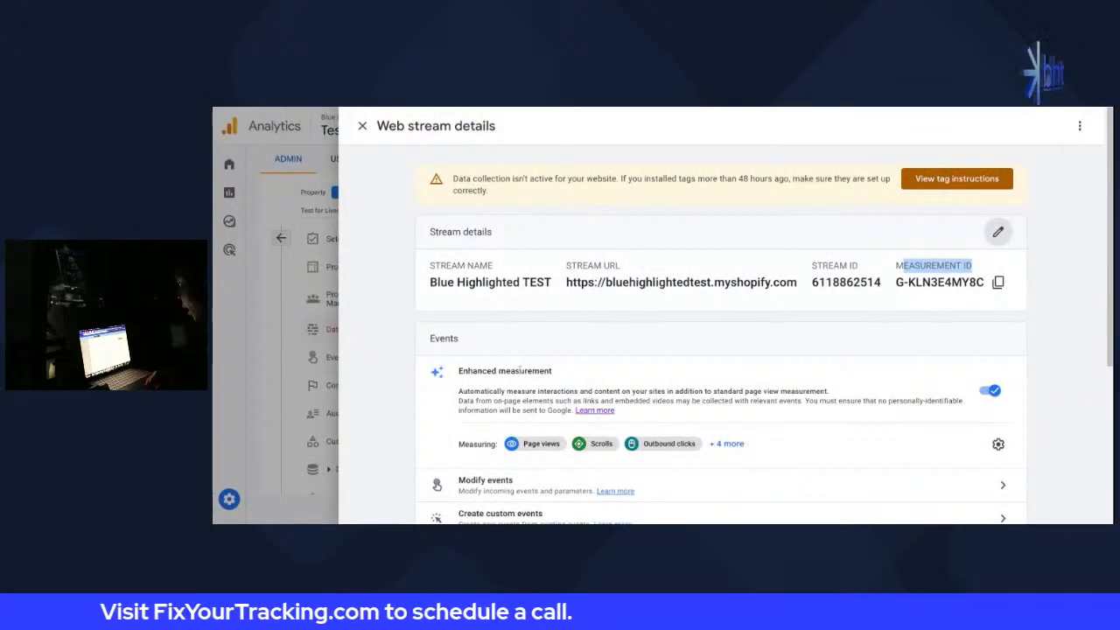
drag(566, 282, 645, 282)
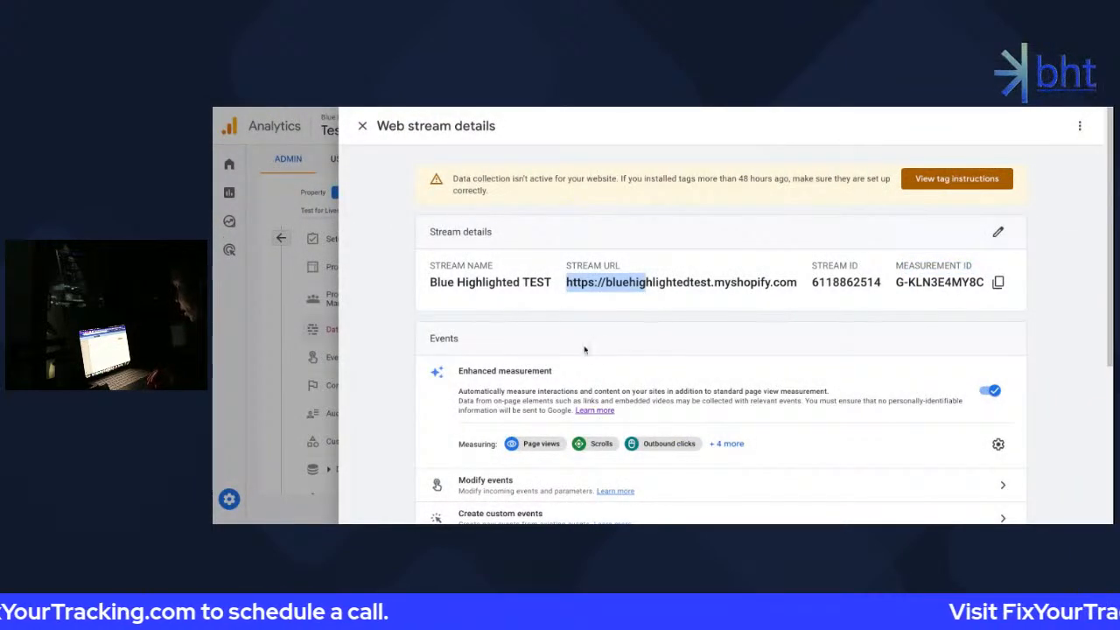
scroll(586, 350, down, 3)
scroll(652, 308, down, 1)
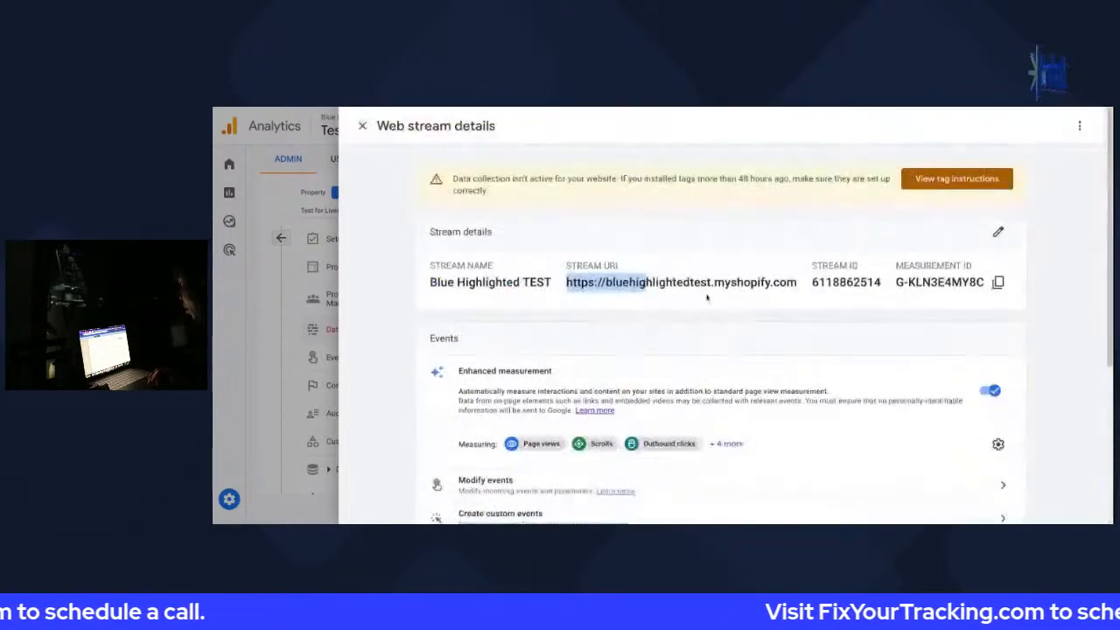
Read the manual installation code for the Google tag and the note about using Google Tag Manager
click(942, 180)
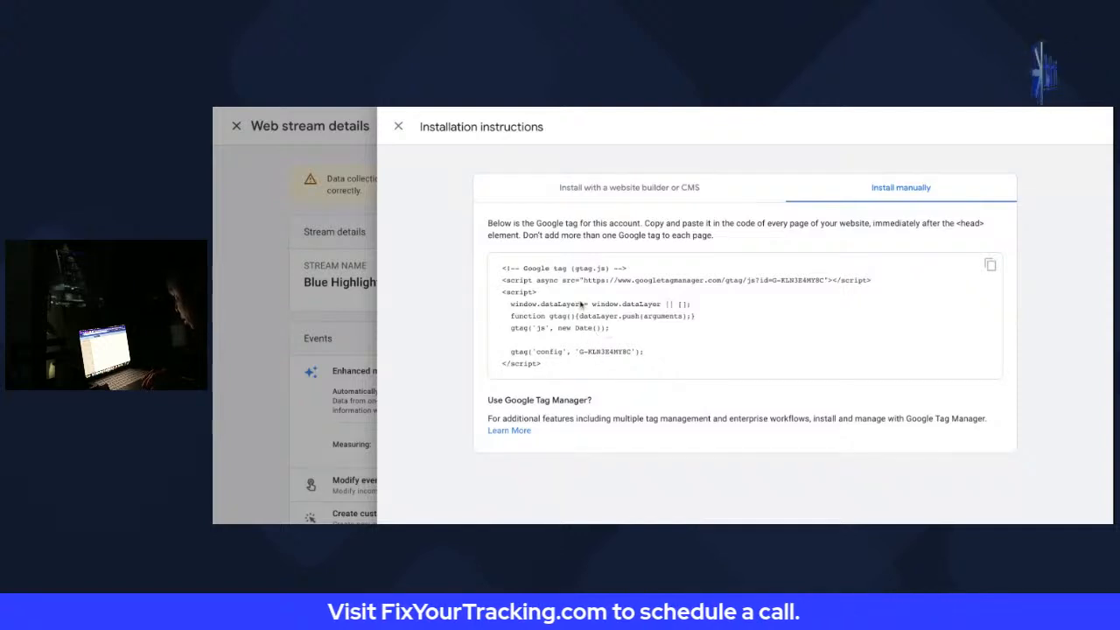
drag(571, 317, 691, 317)
drag(508, 303, 610, 328)
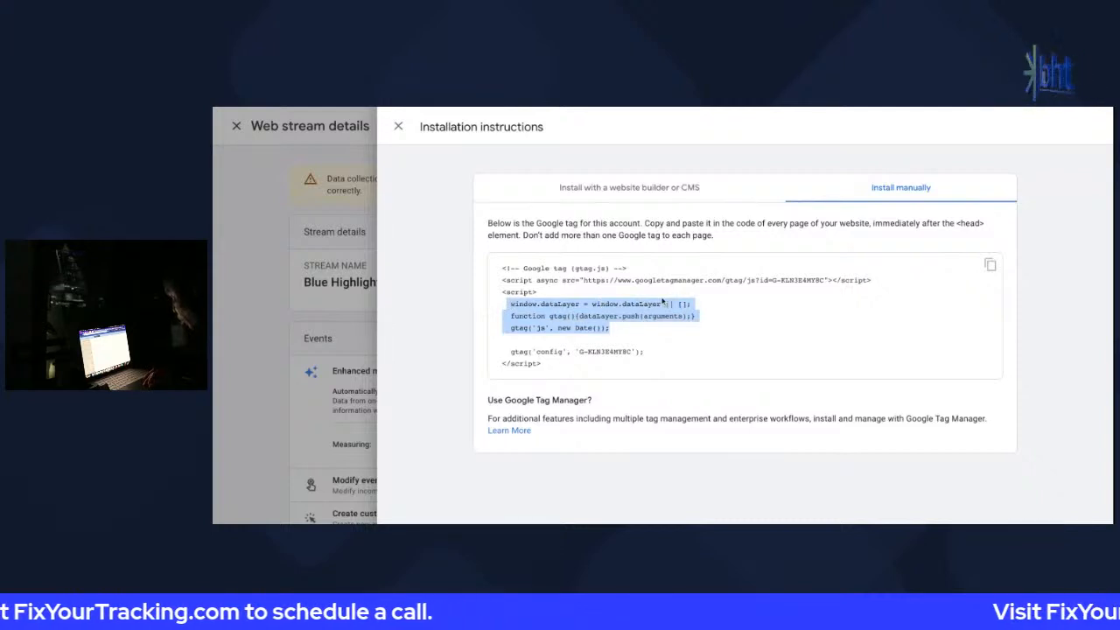
triple_click(699, 282)
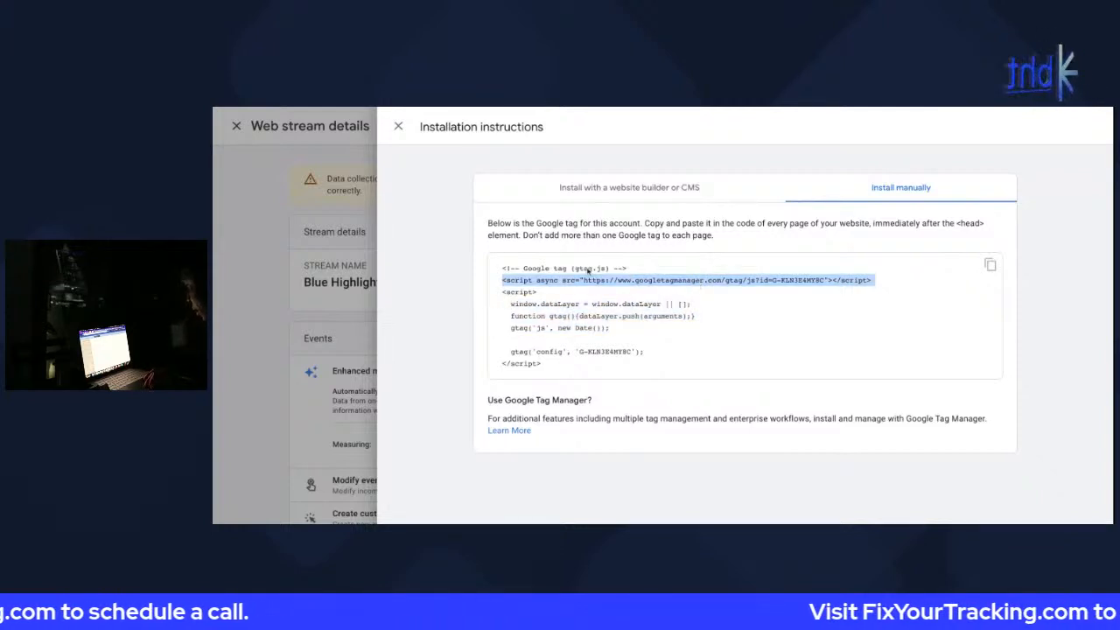
click(587, 270)
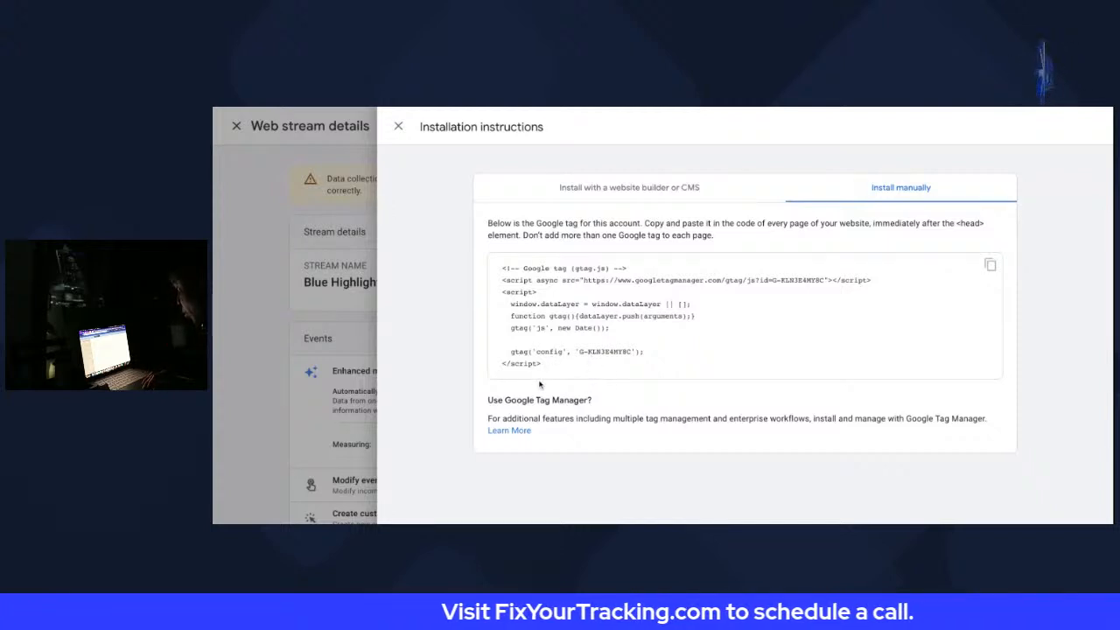
drag(489, 419, 987, 419)
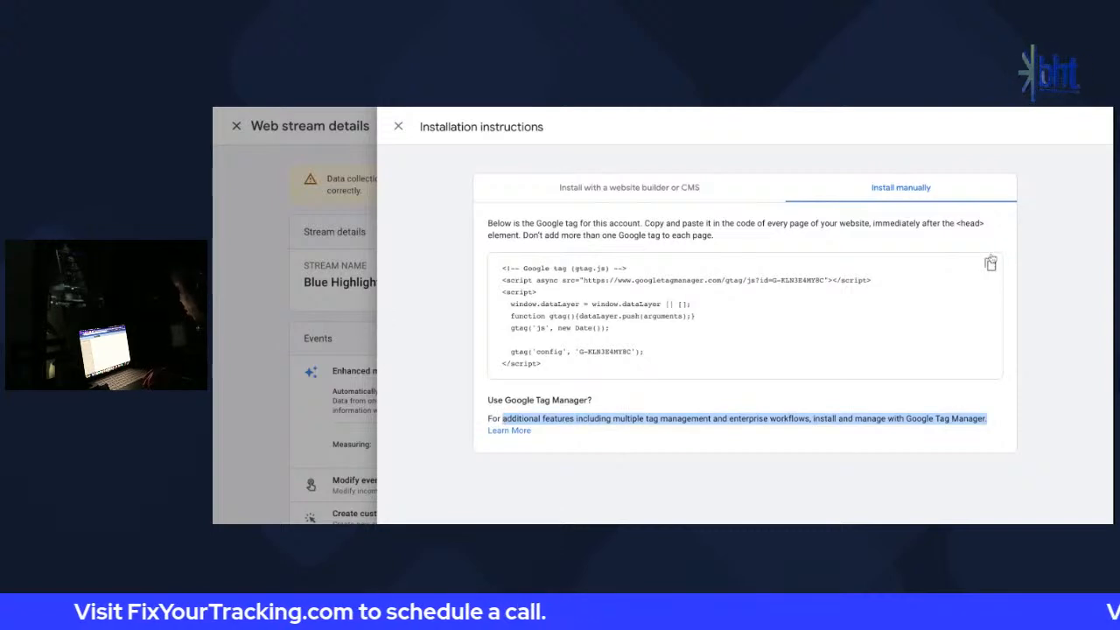
Look through the full list of website builder and CMS platforms offered for installing the tag
click(685, 193)
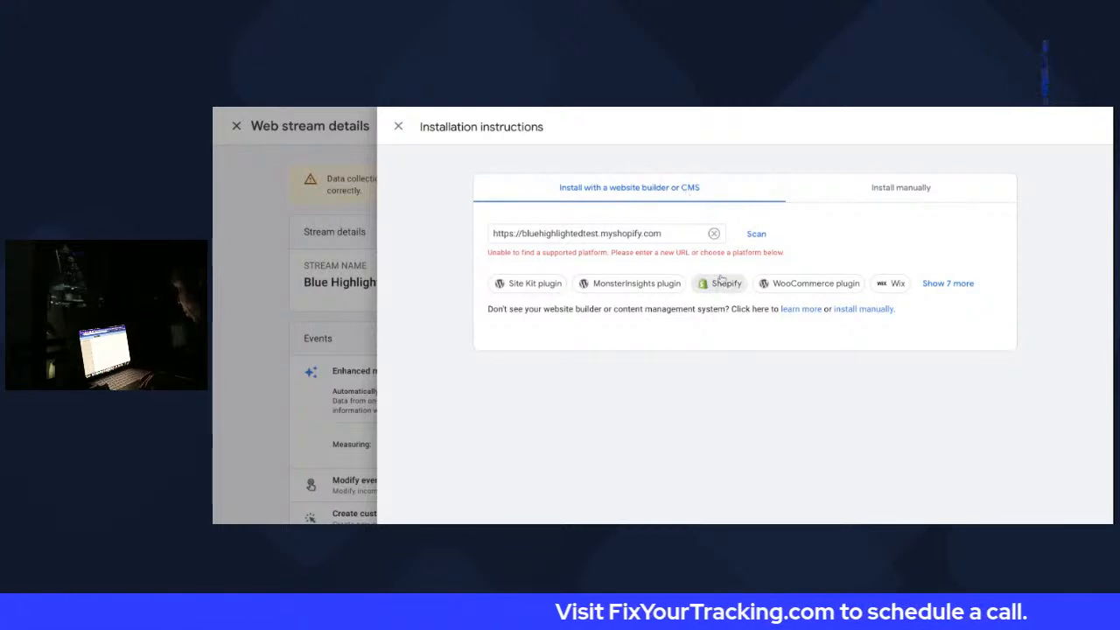
click(962, 284)
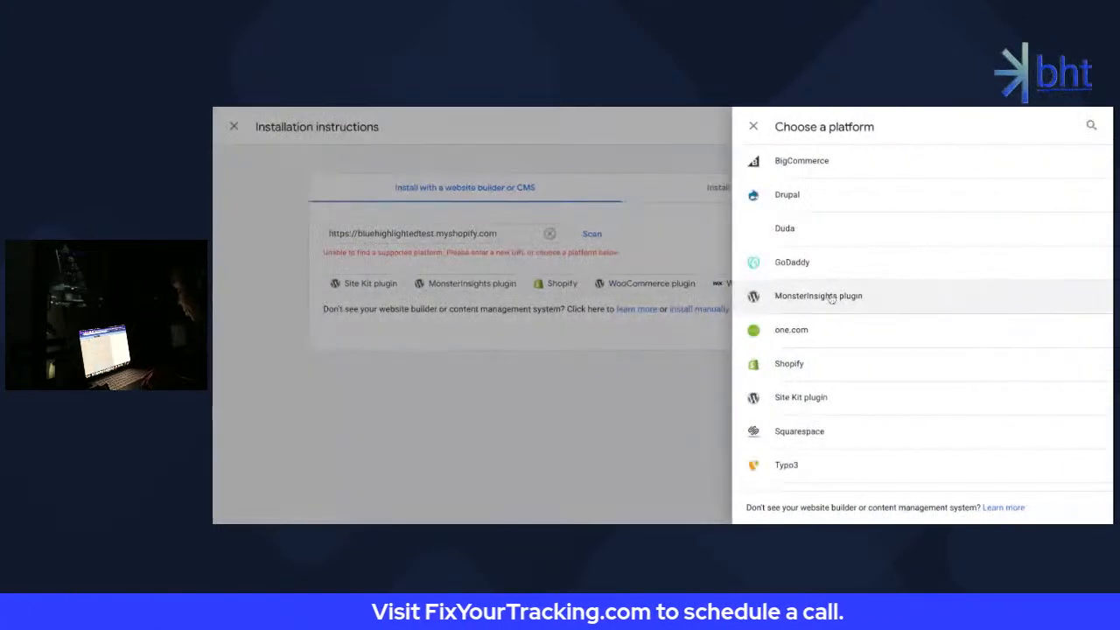
scroll(812, 449, down, 2)
scroll(813, 449, up, 2)
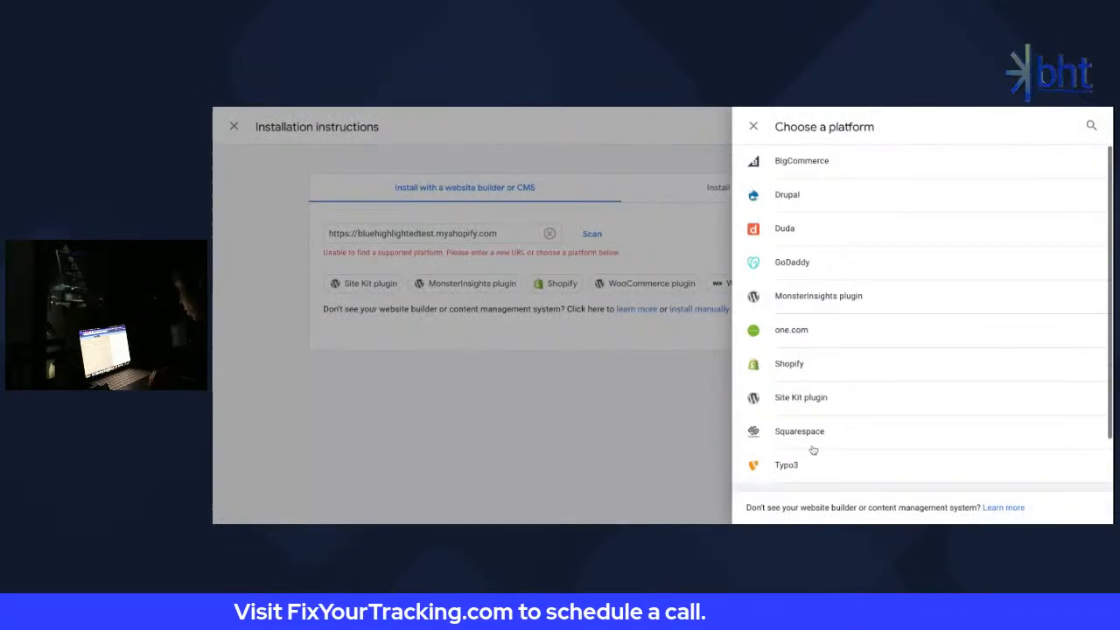
click(600, 387)
Return to the manual installation instructions and review the Google Tag Manager note on multiple tag management and enterprise workflows
click(855, 188)
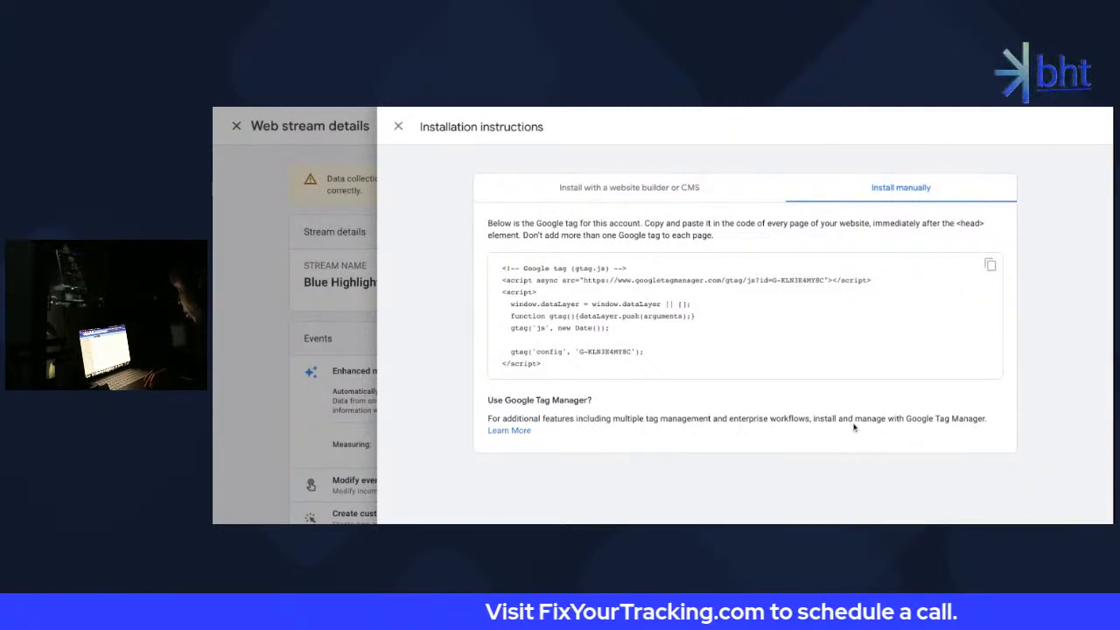
drag(570, 419, 809, 419)
drag(569, 419, 812, 419)
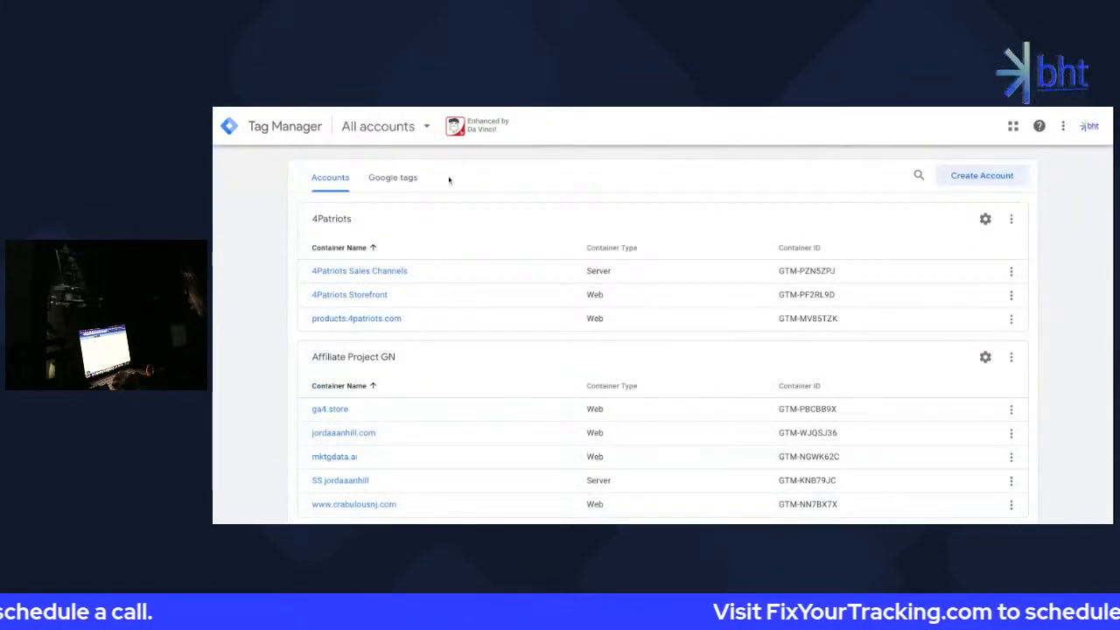
Find the Blue Highlighted Text account containing BHT SS Live in the account list and start a new container in it
scroll(544, 374, down, 10)
scroll(544, 375, down, 4)
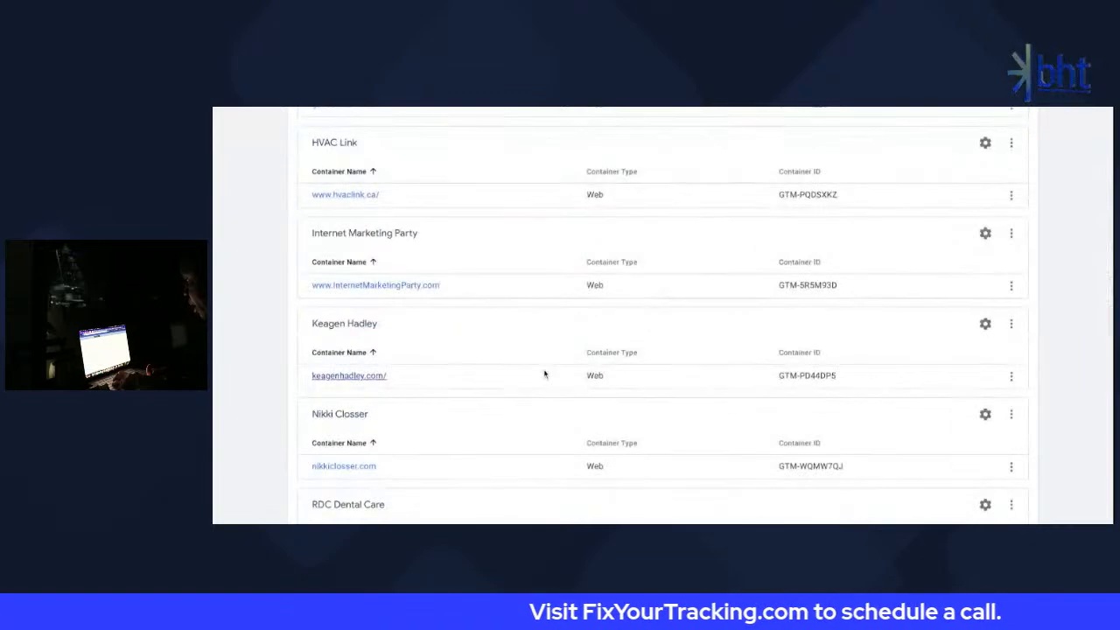
scroll(547, 374, down, 10)
scroll(376, 244, up, 10)
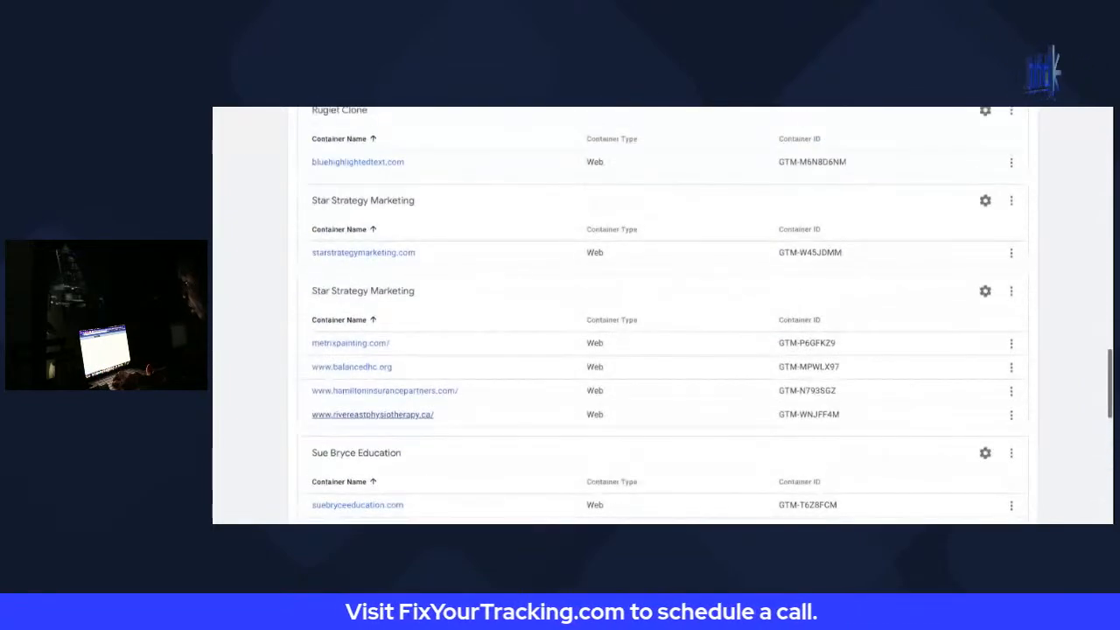
scroll(376, 243, up, 10)
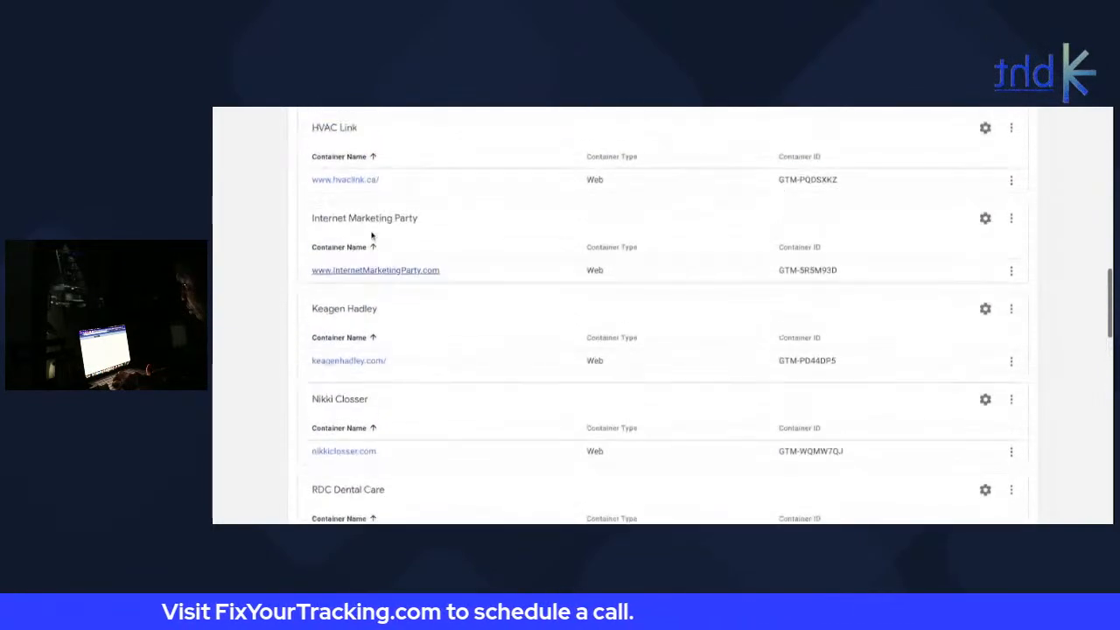
scroll(371, 235, up, 4)
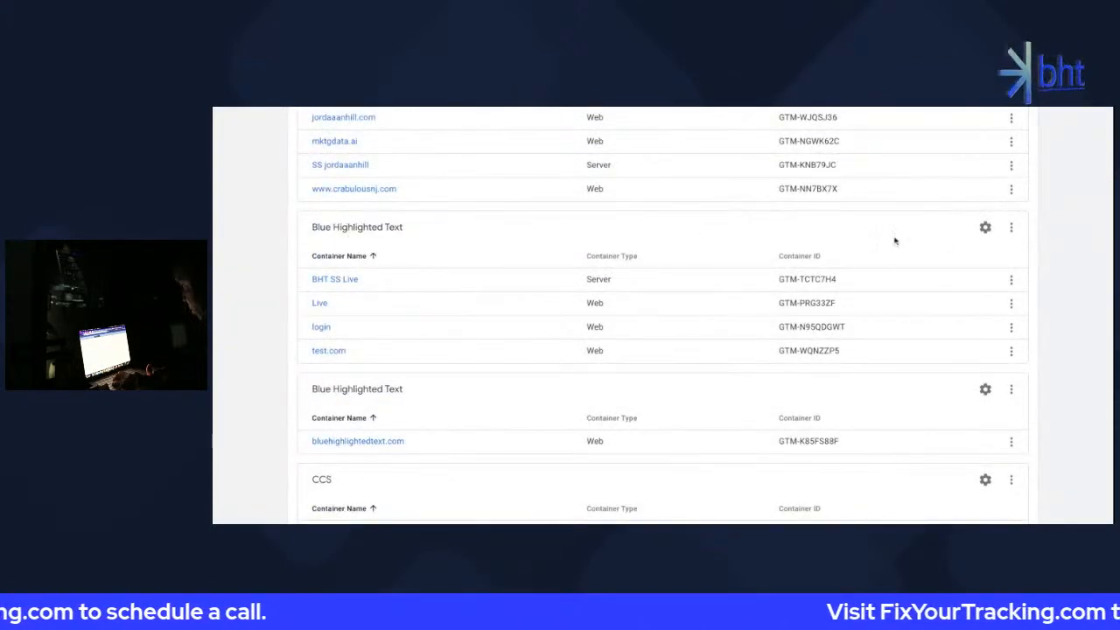
click(1010, 229)
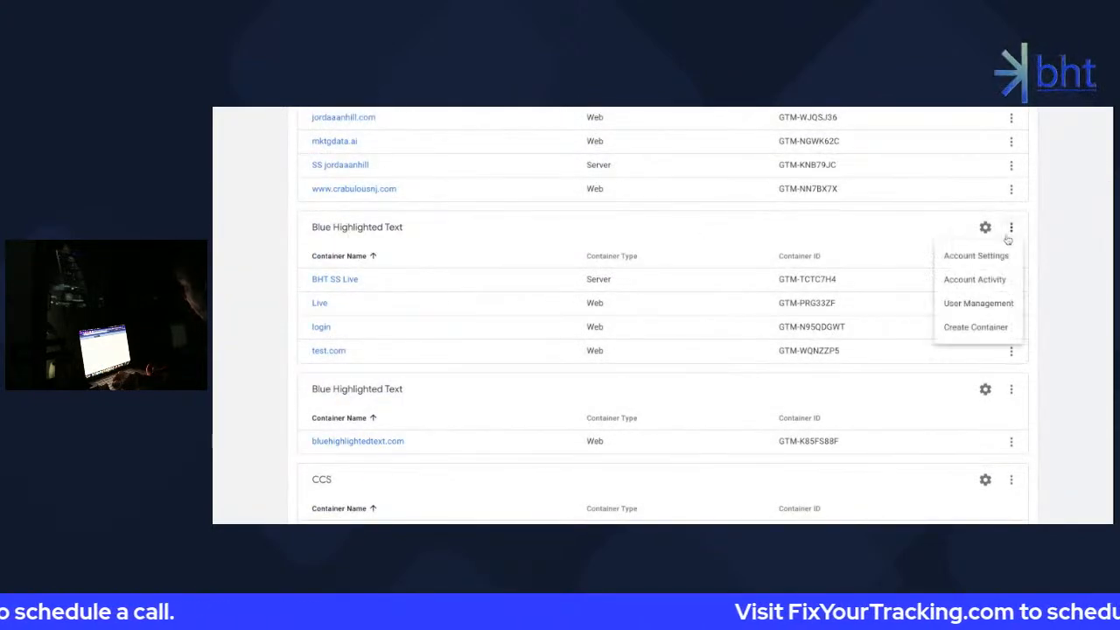
click(978, 329)
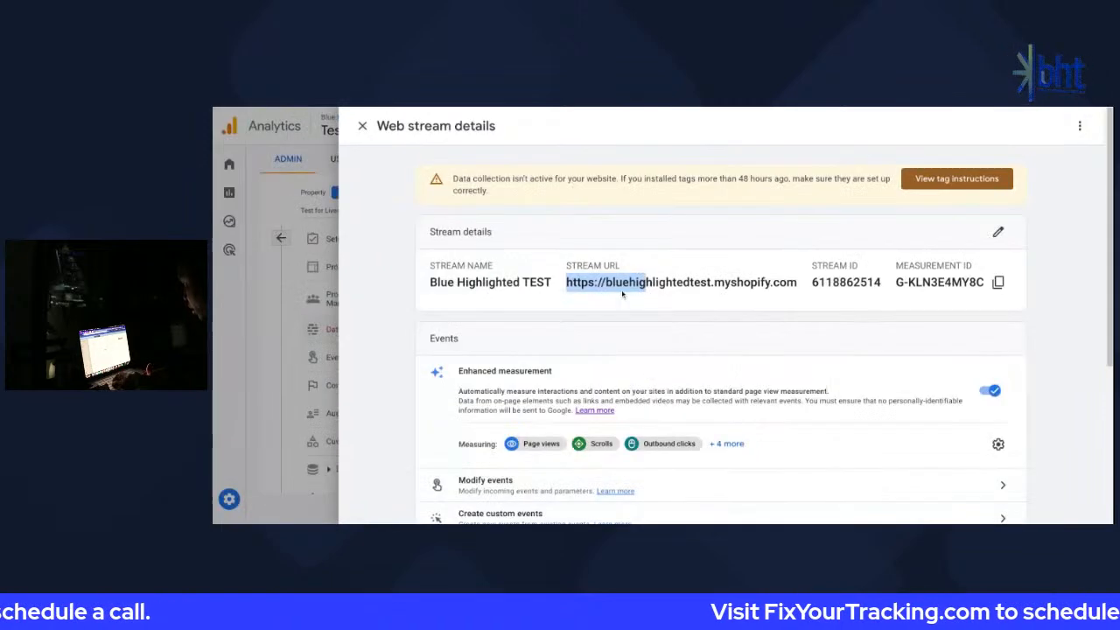
triple_click(622, 289)
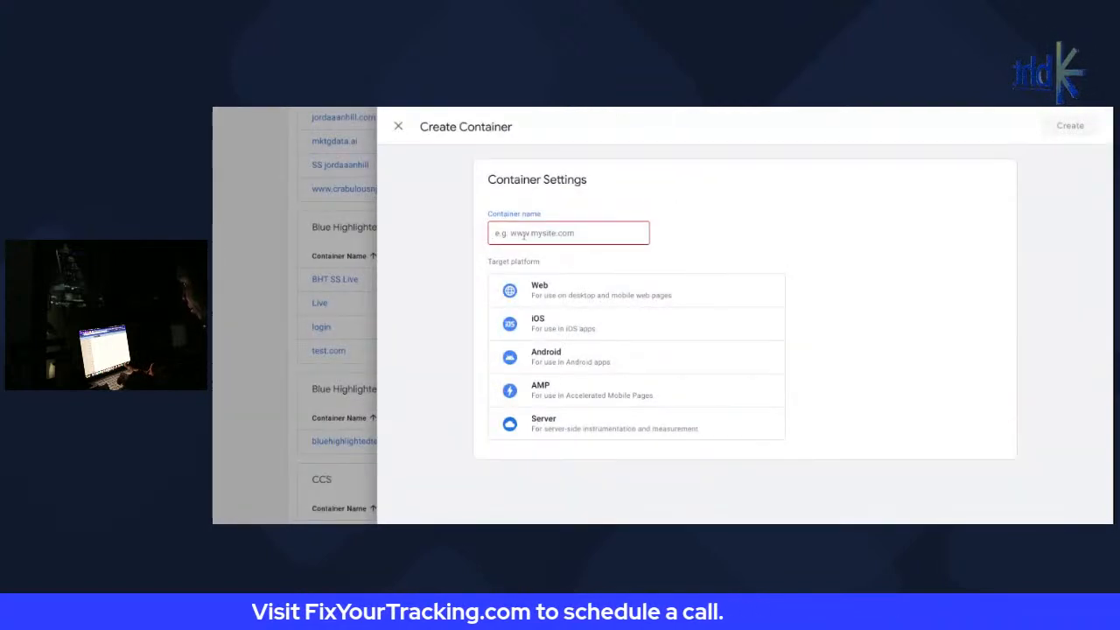
text(https://bluehighlightedtest.myshopify.com)
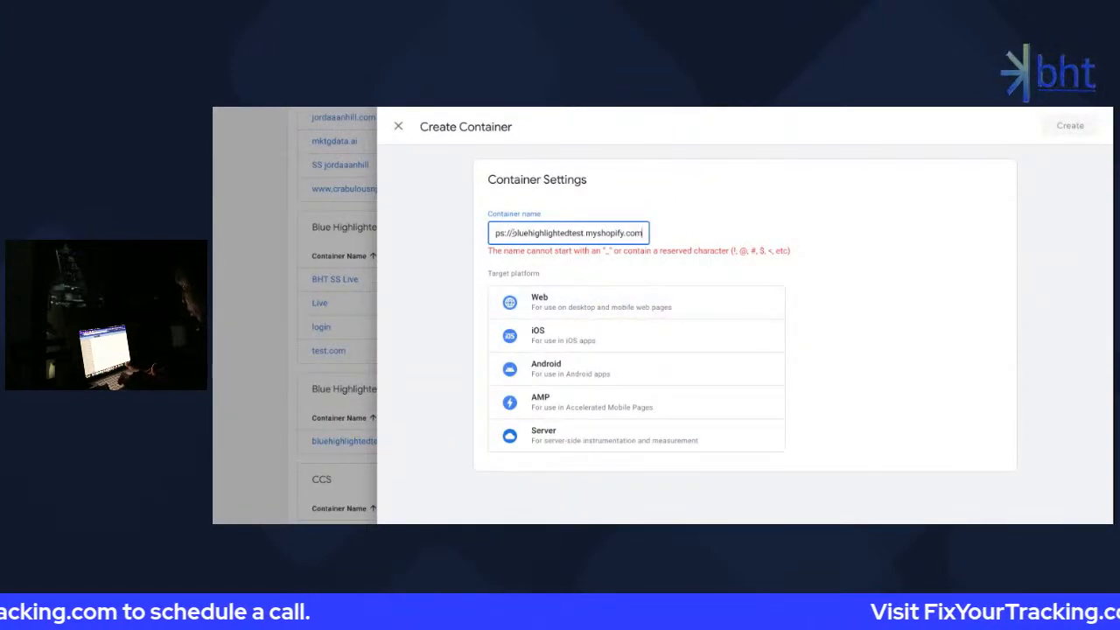
drag(514, 232, 494, 232)
key(BackSpace)
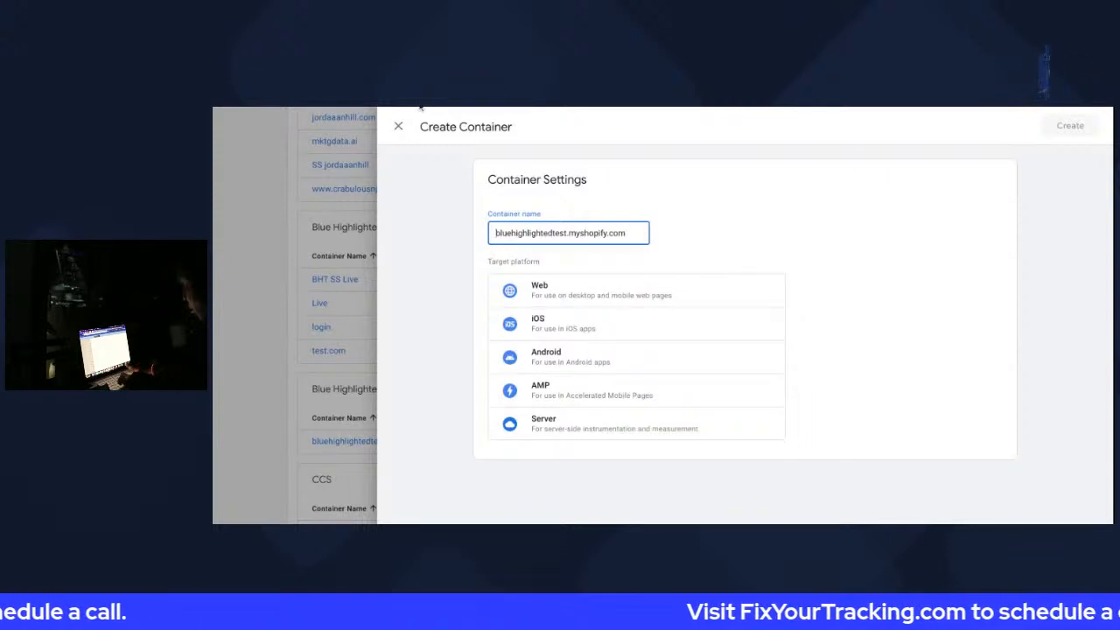
click(568, 294)
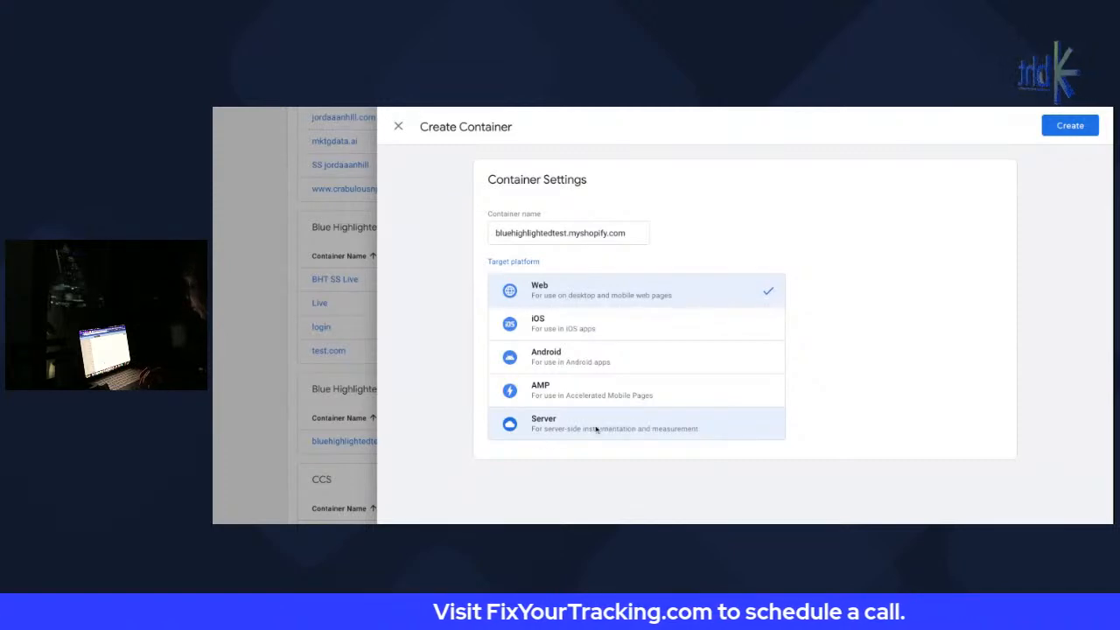
click(1069, 125)
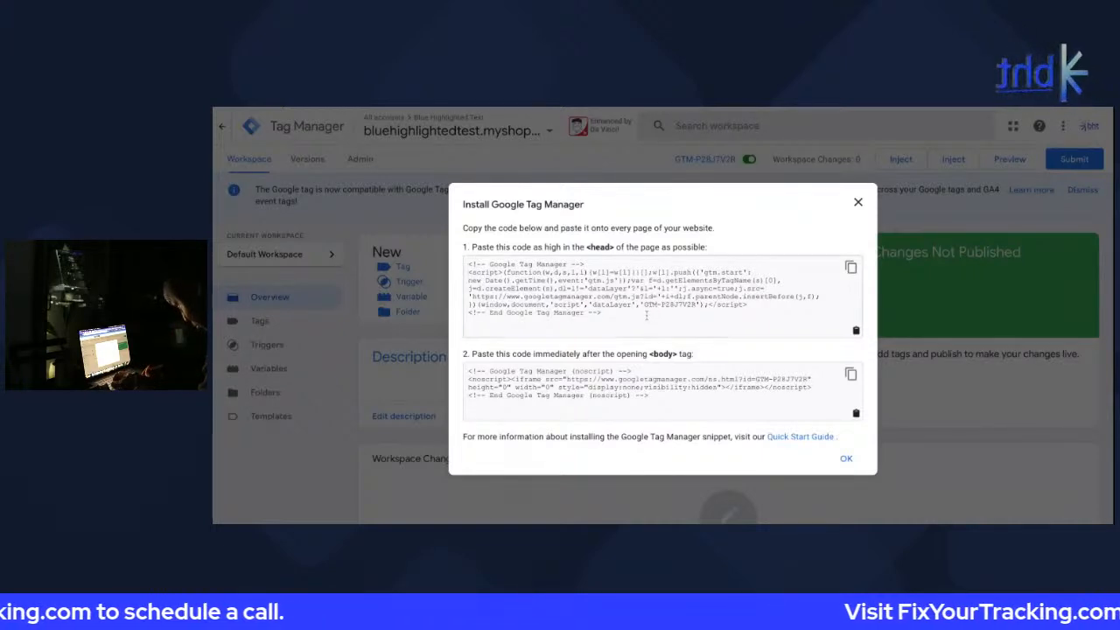
Copy the Google Tag Manager installation snippet meant for the page's head section
click(653, 316)
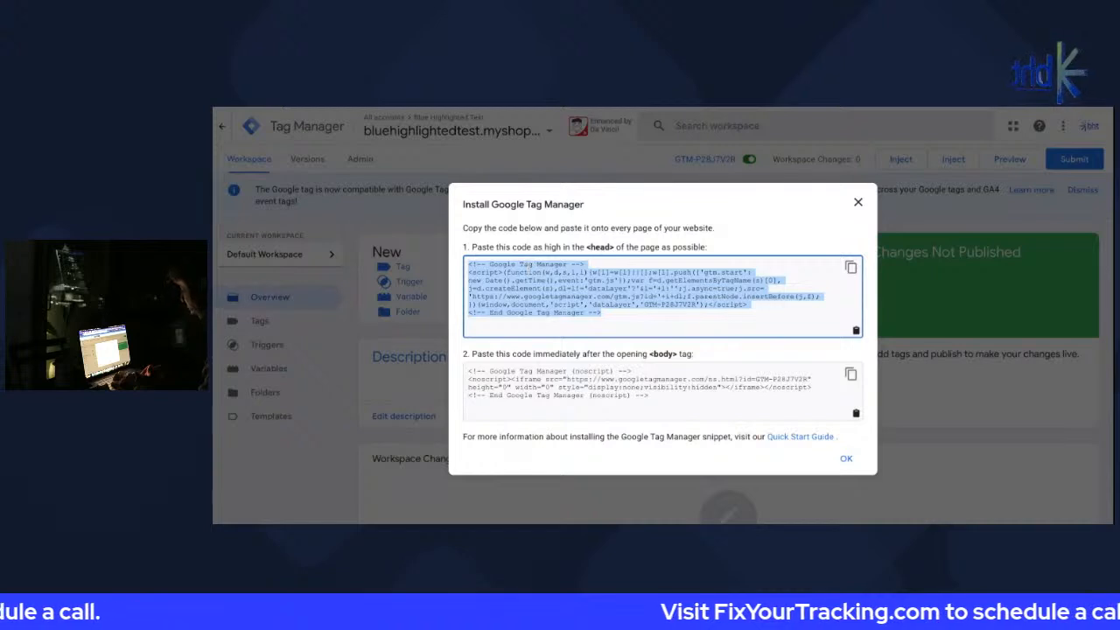
click(688, 106)
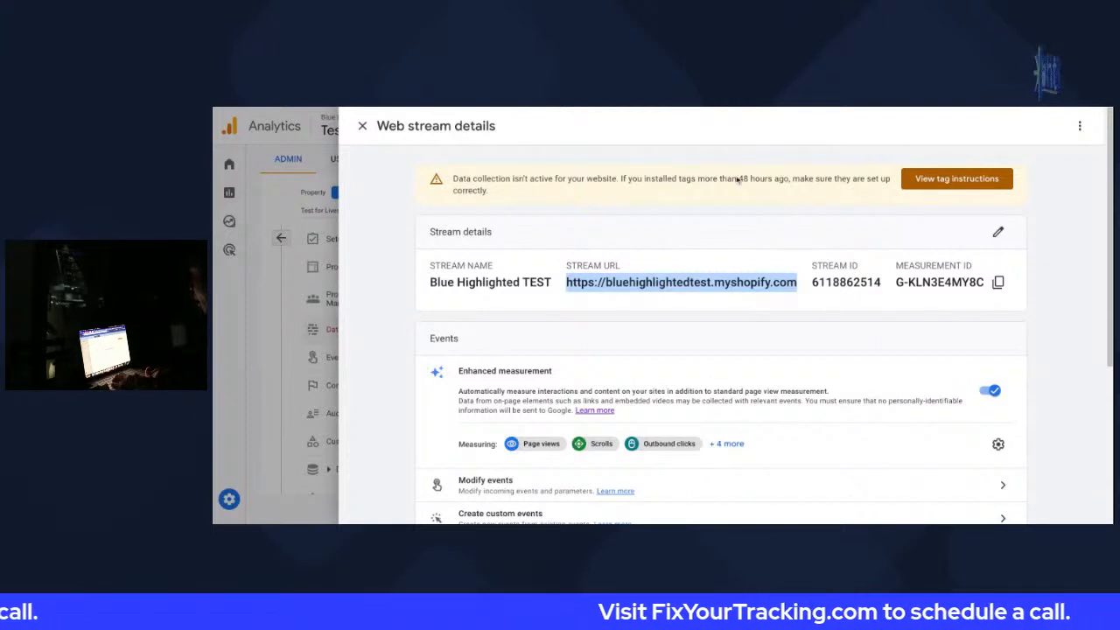
key(super+Tab)
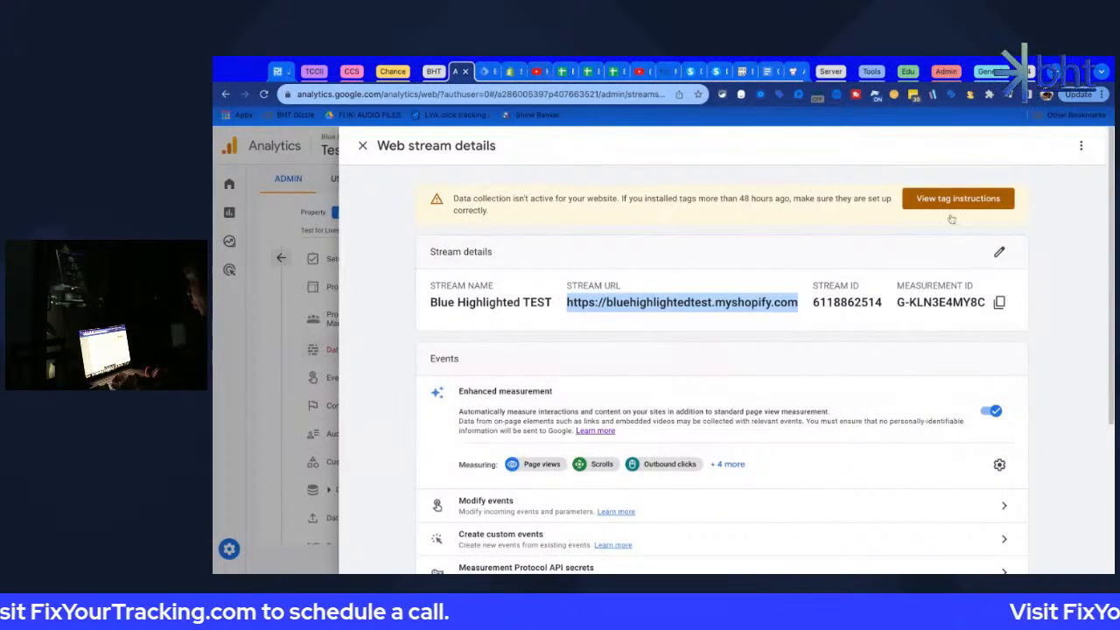
click(866, 314)
double_click(857, 302)
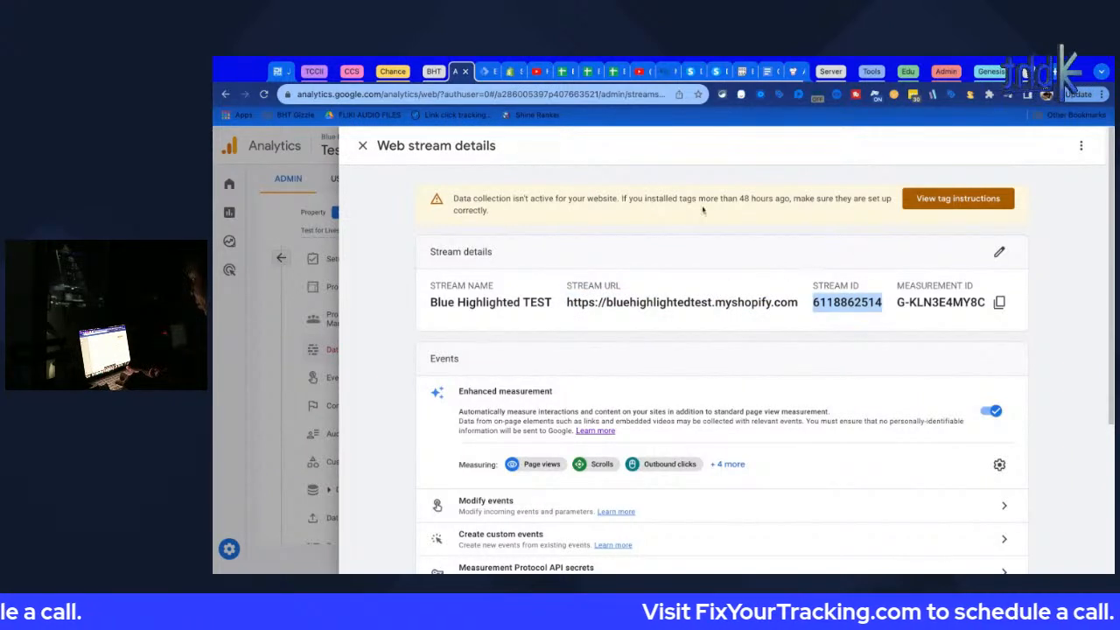
click(486, 72)
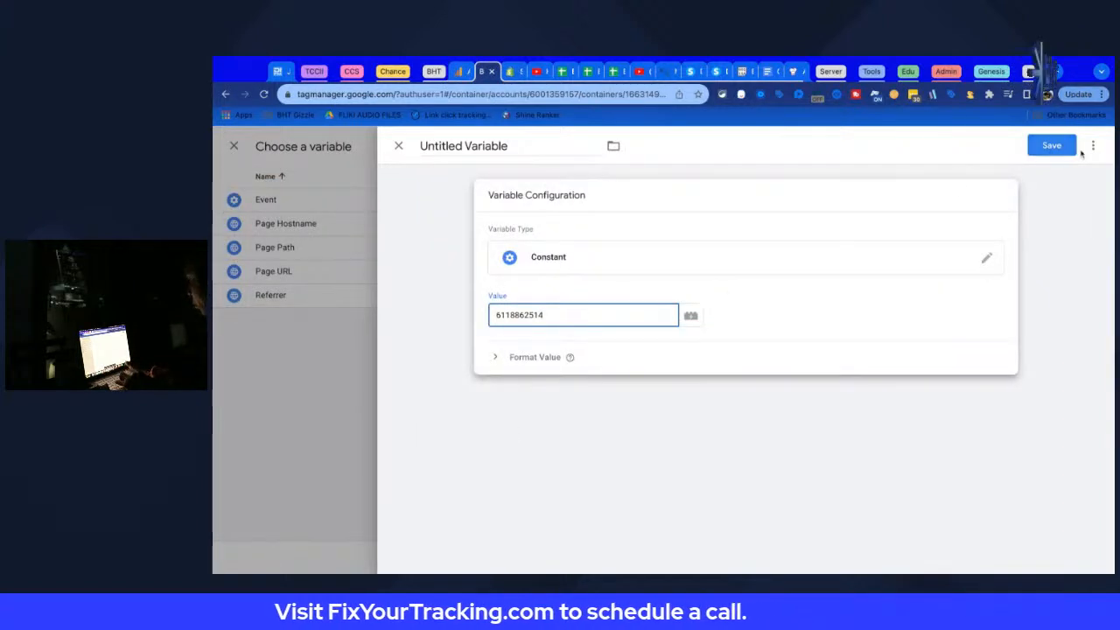
click(1049, 145)
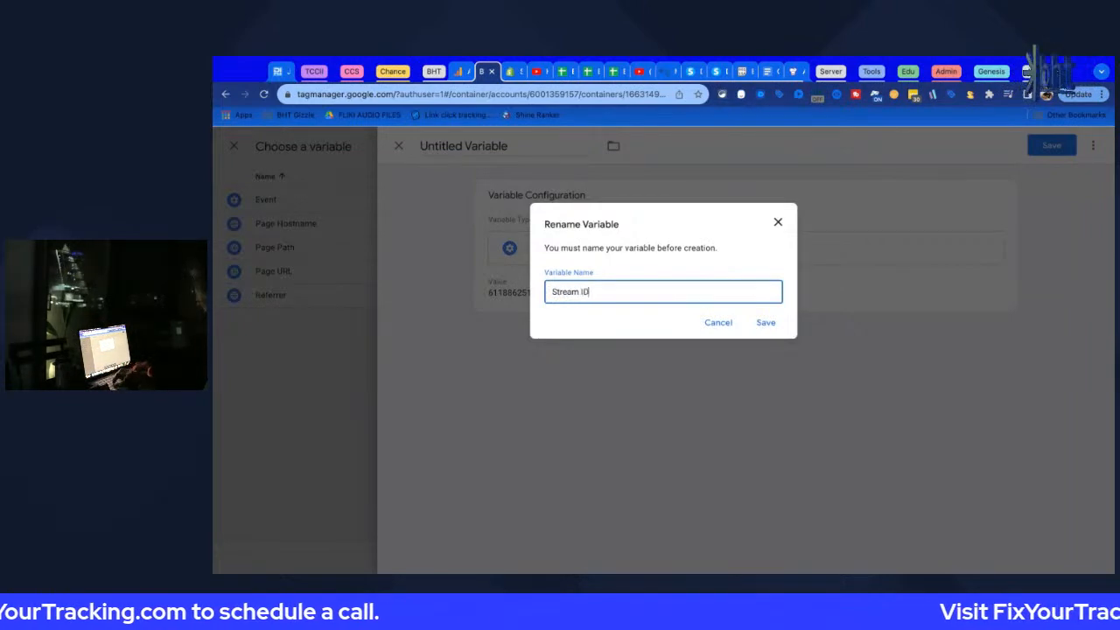
text(Stream ID)
click(766, 322)
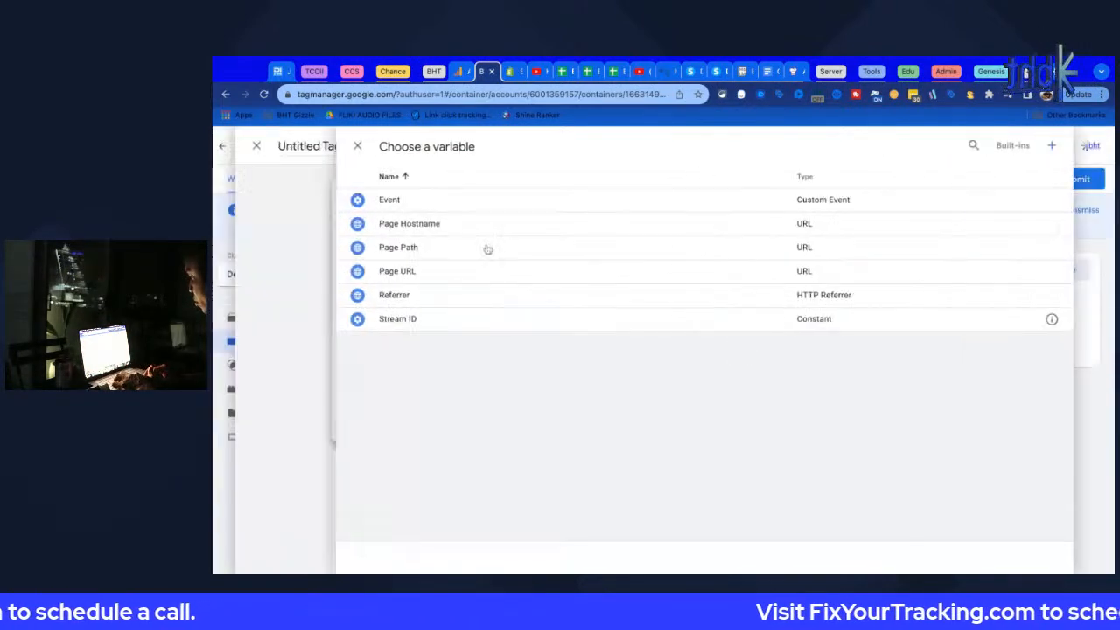
click(542, 318)
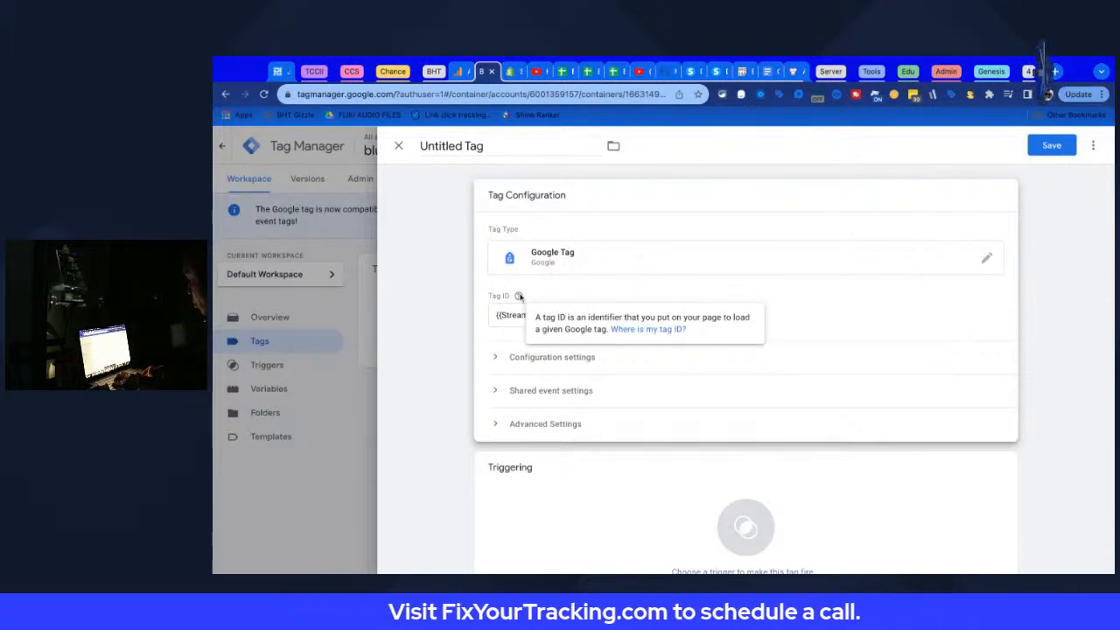
Open the help article on locating the tag ID and read what a Google tag ID is
click(616, 332)
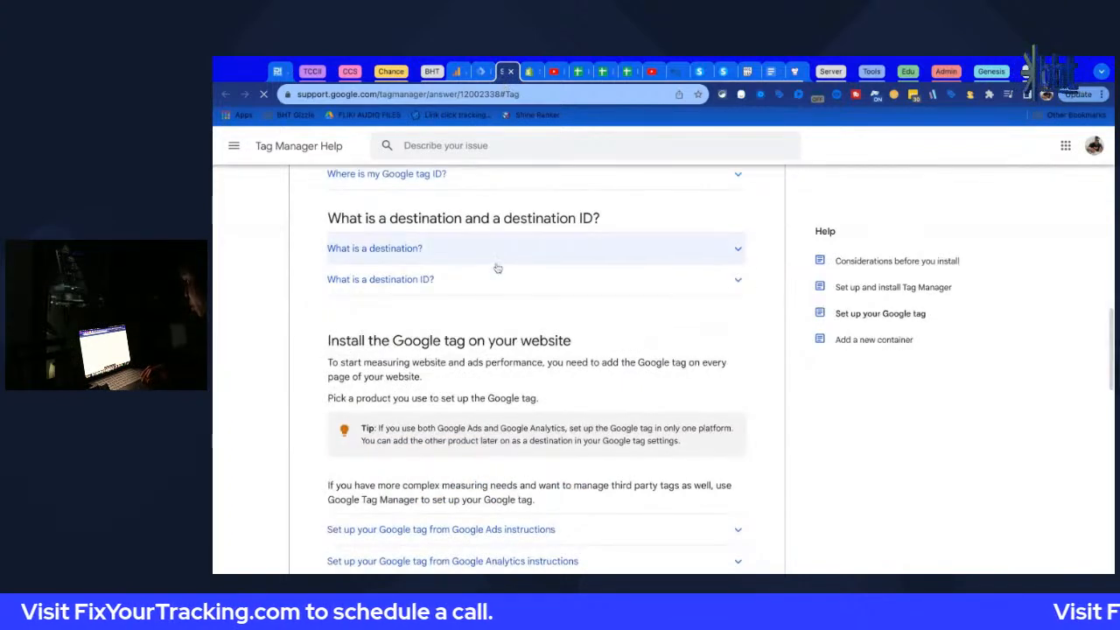
scroll(494, 298, up, 5)
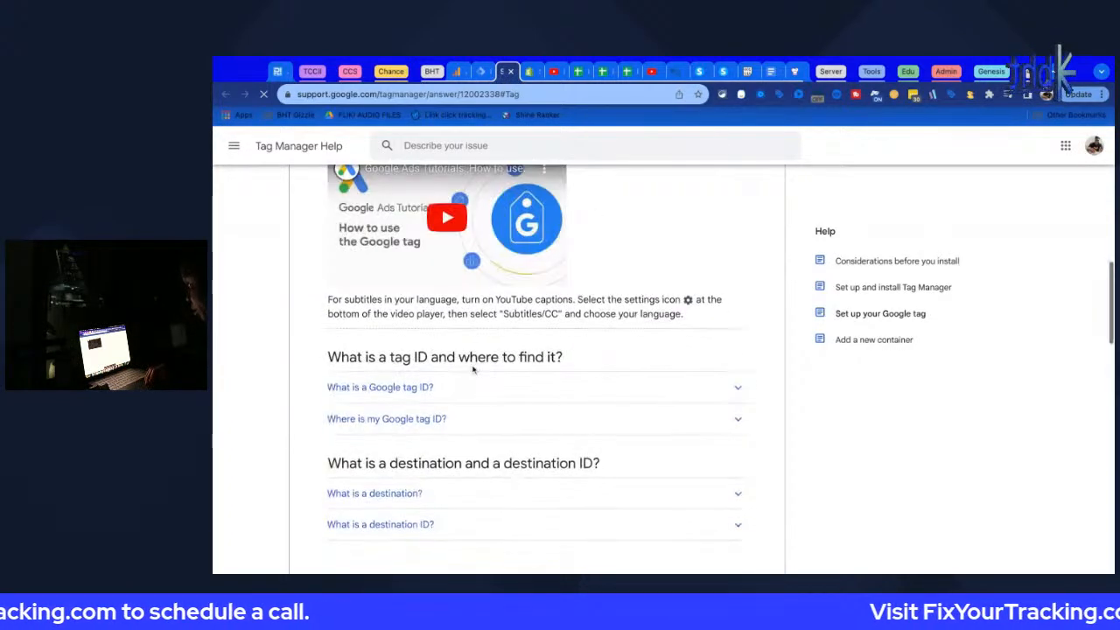
scroll(473, 370, up, 2)
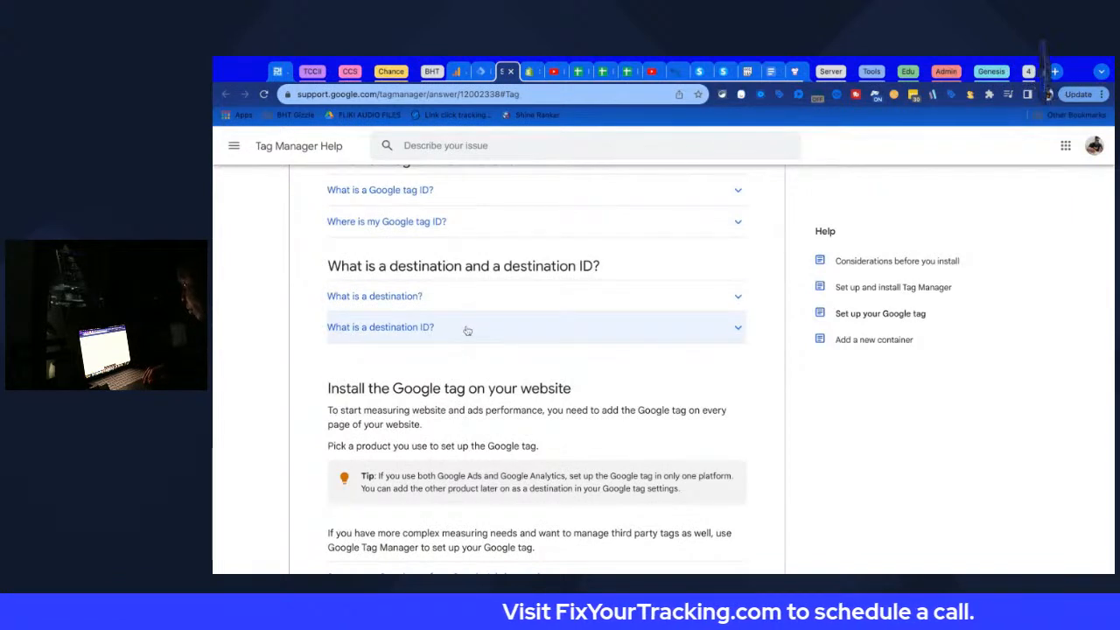
scroll(464, 329, up, 2)
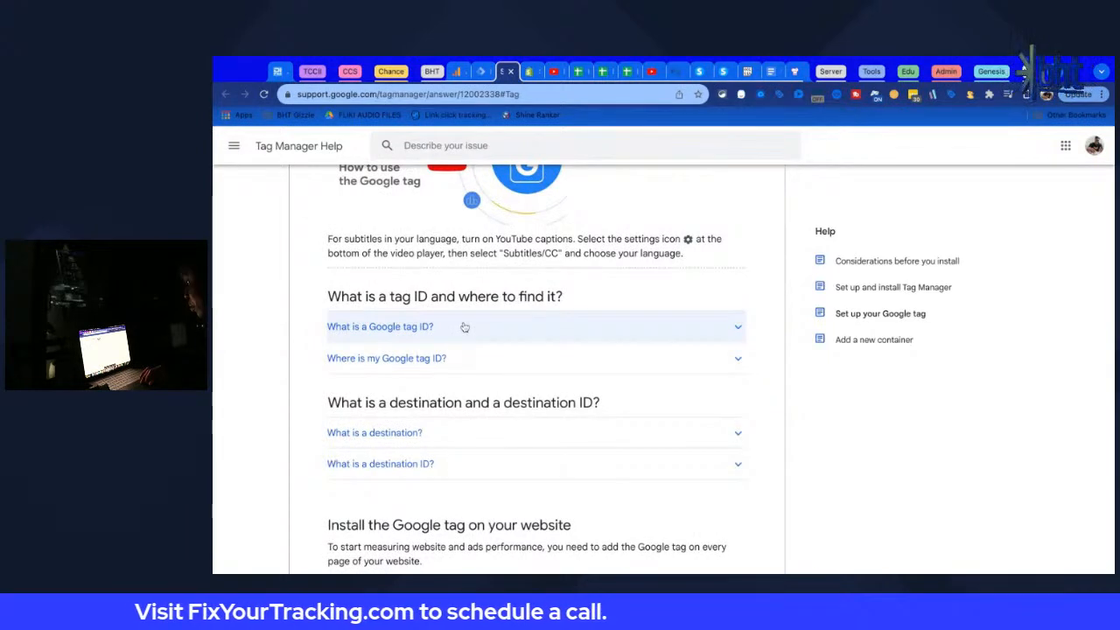
click(464, 327)
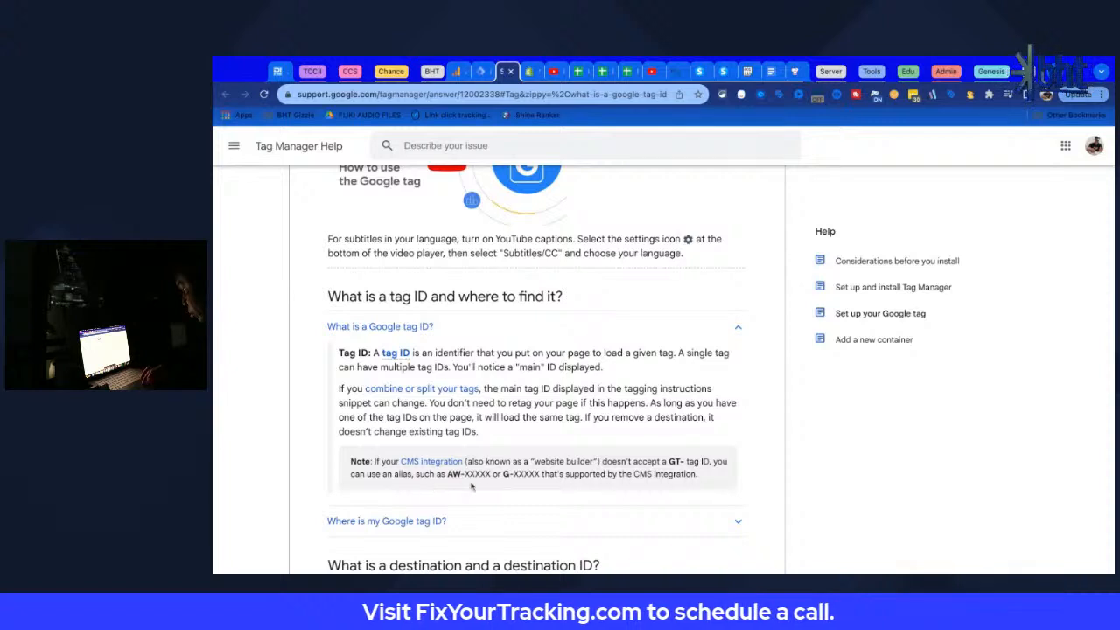
Read the help article's Google Tag Manager instructions for finding the Google tag ID
scroll(590, 486, down, 3)
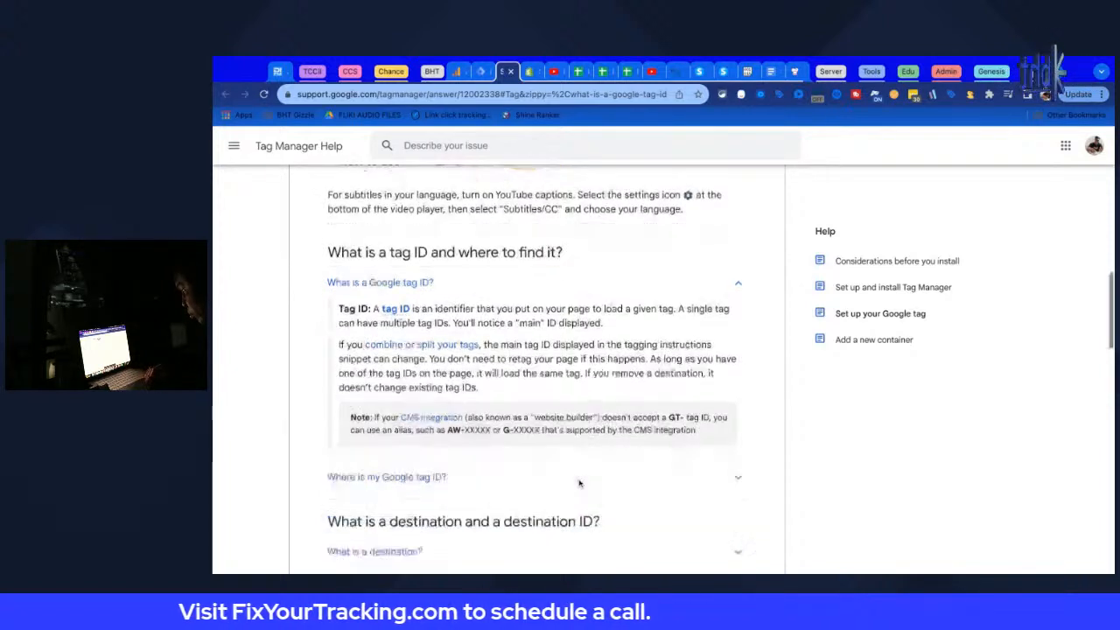
click(443, 366)
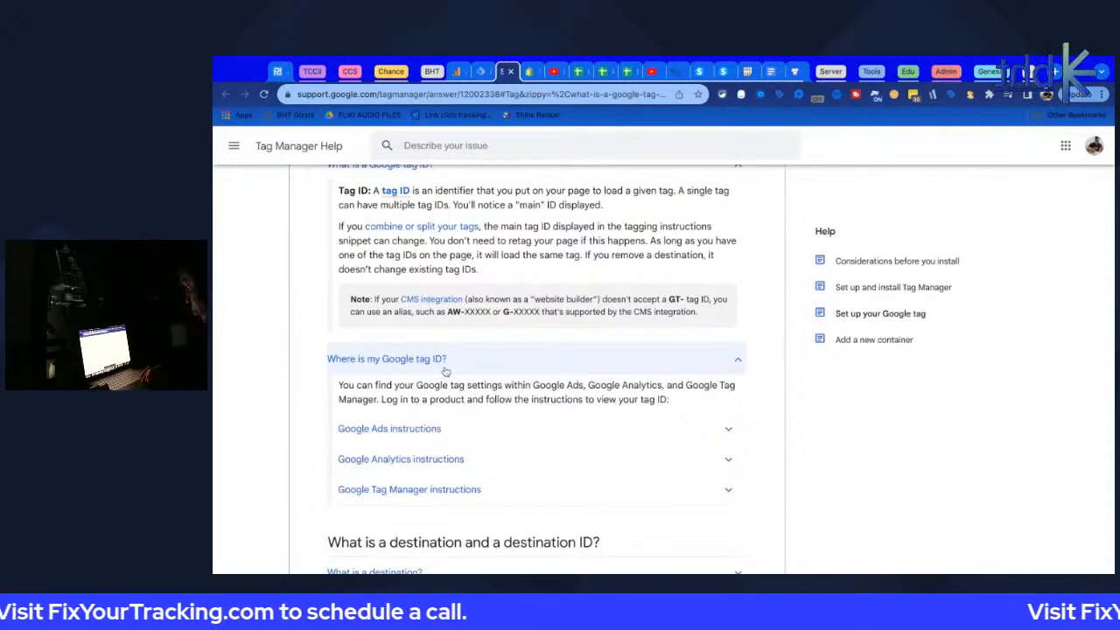
scroll(429, 411, down, 1)
click(416, 442)
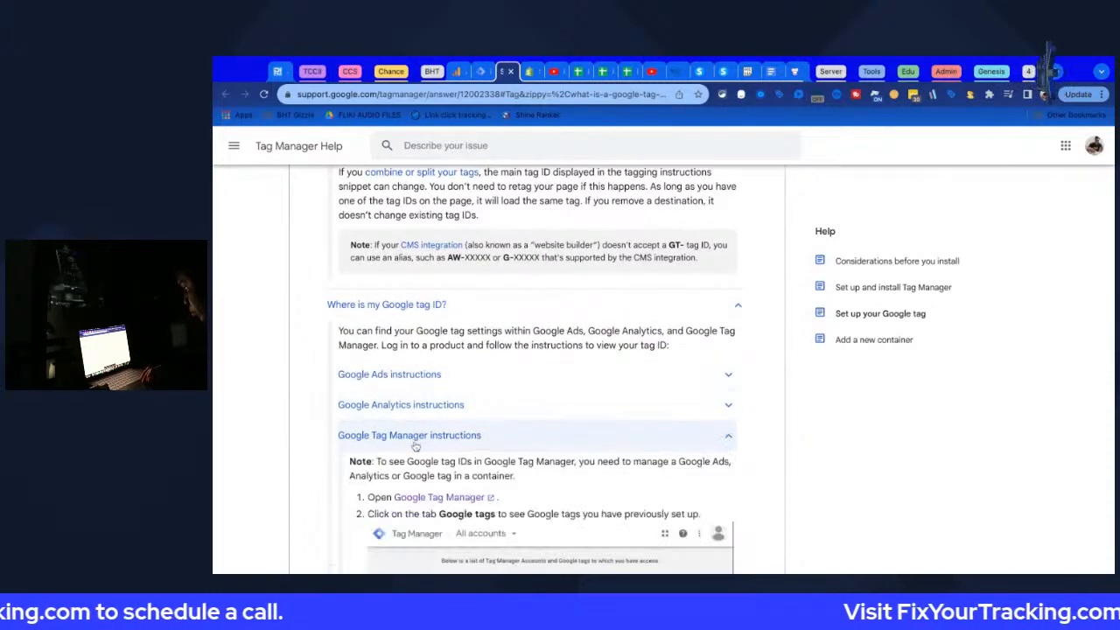
scroll(416, 445, down, 3)
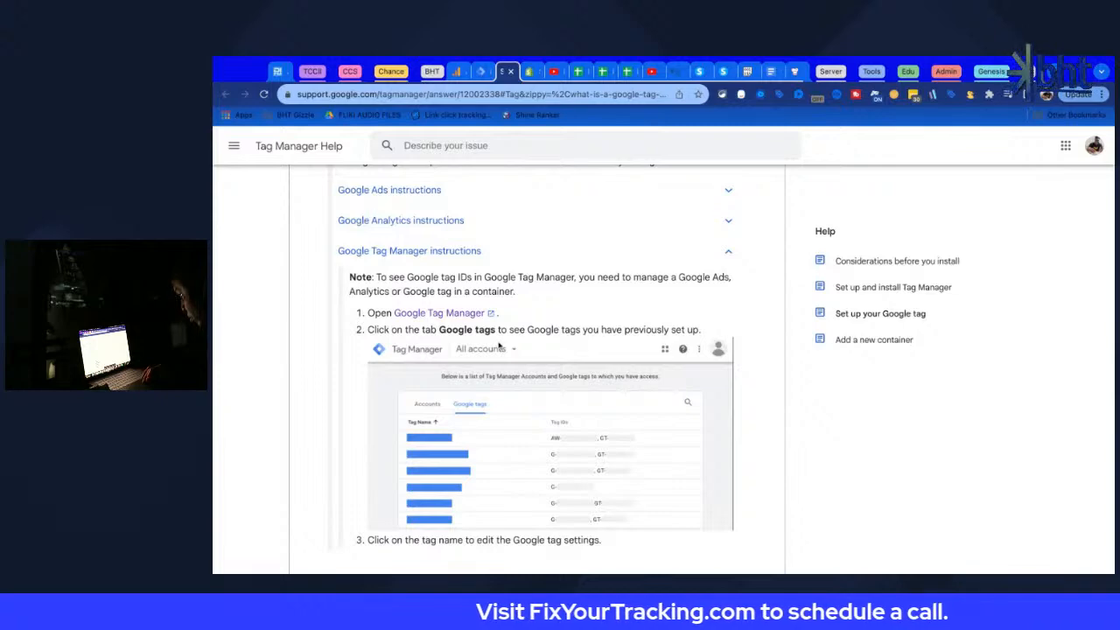
scroll(499, 345, down, 2)
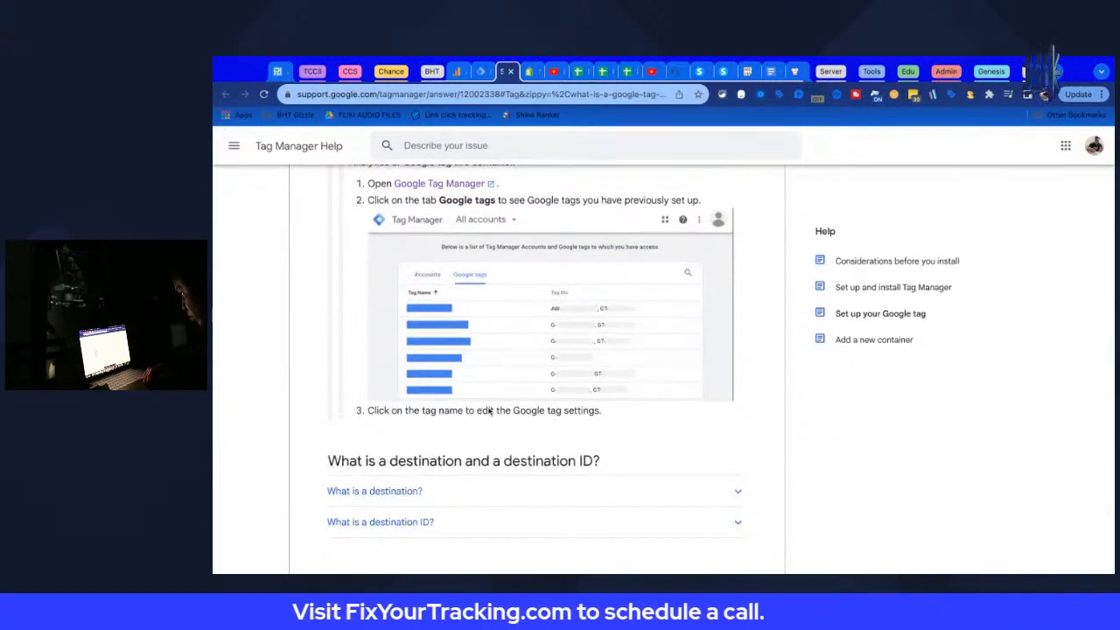
scroll(490, 410, down, 4)
scroll(490, 410, up, 1)
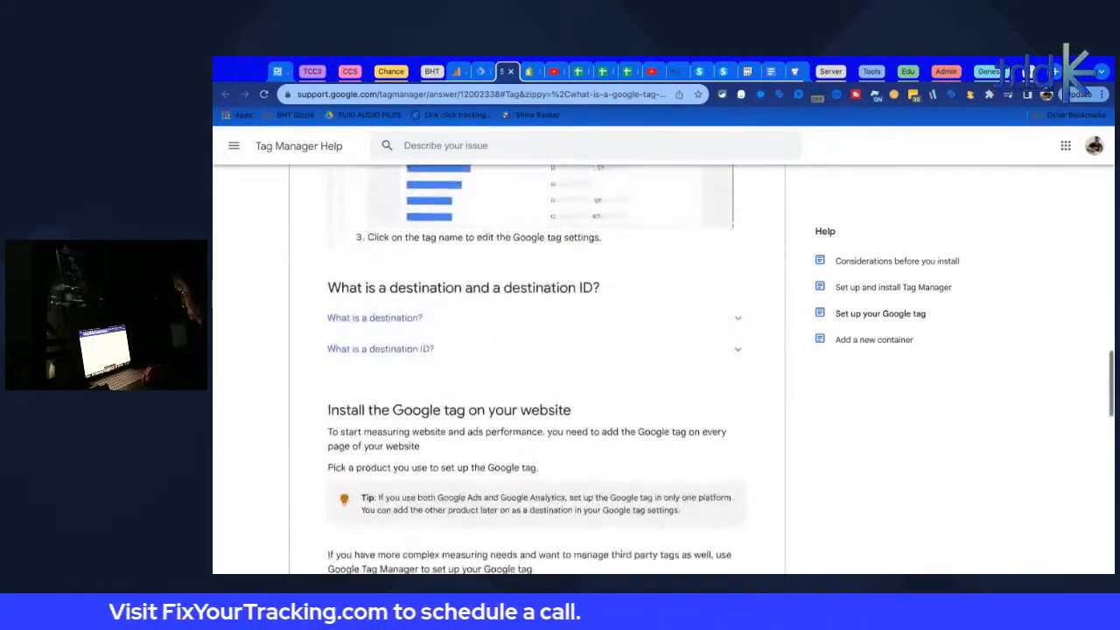
Look over the article's introduction to setting up a Google tag and play its video tutorial on using the tag
scroll(498, 367, up, 15)
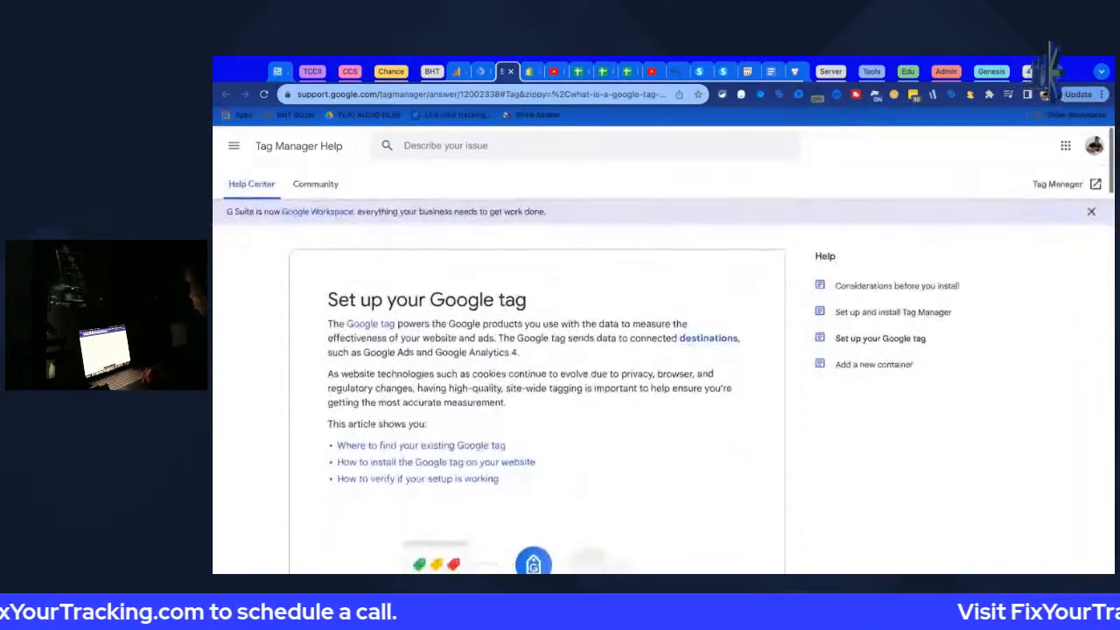
scroll(569, 358, down, 4)
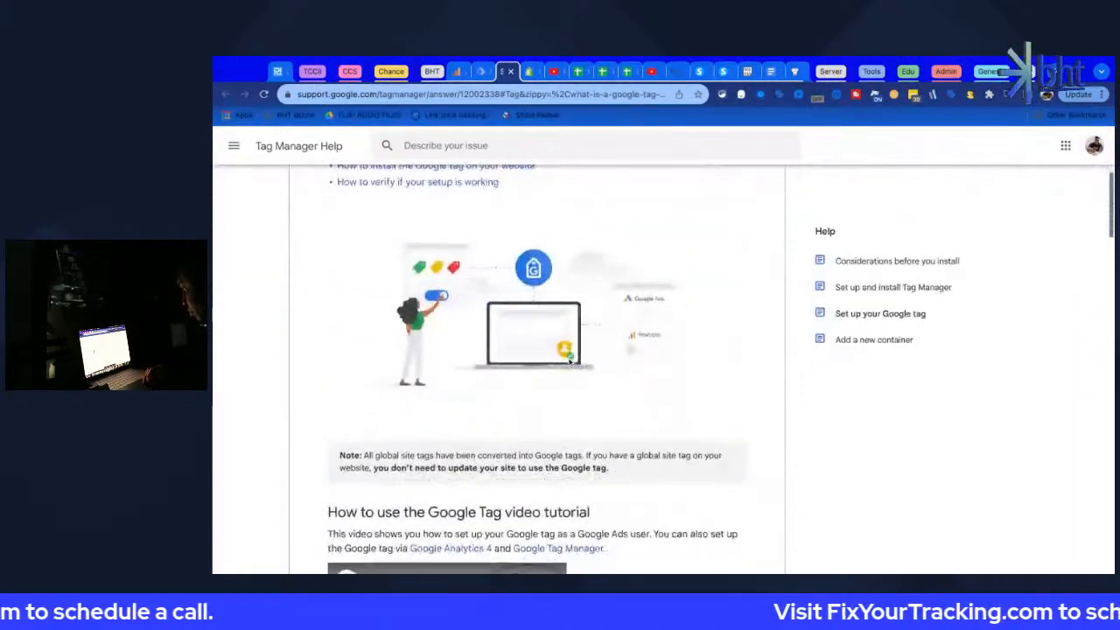
scroll(569, 359, down, 5)
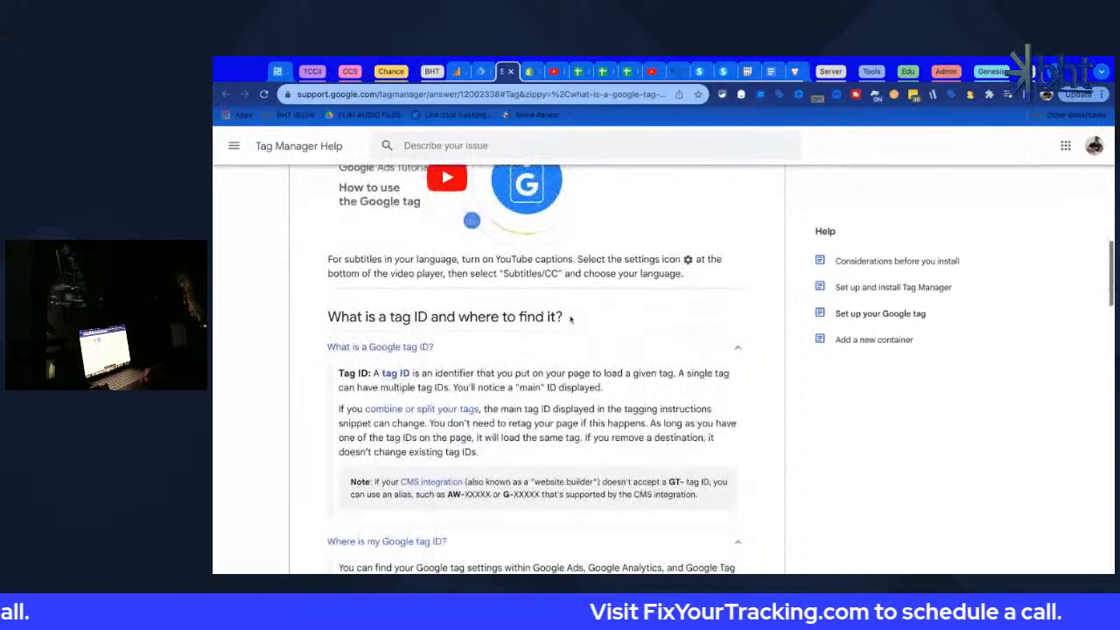
scroll(569, 319, up, 1)
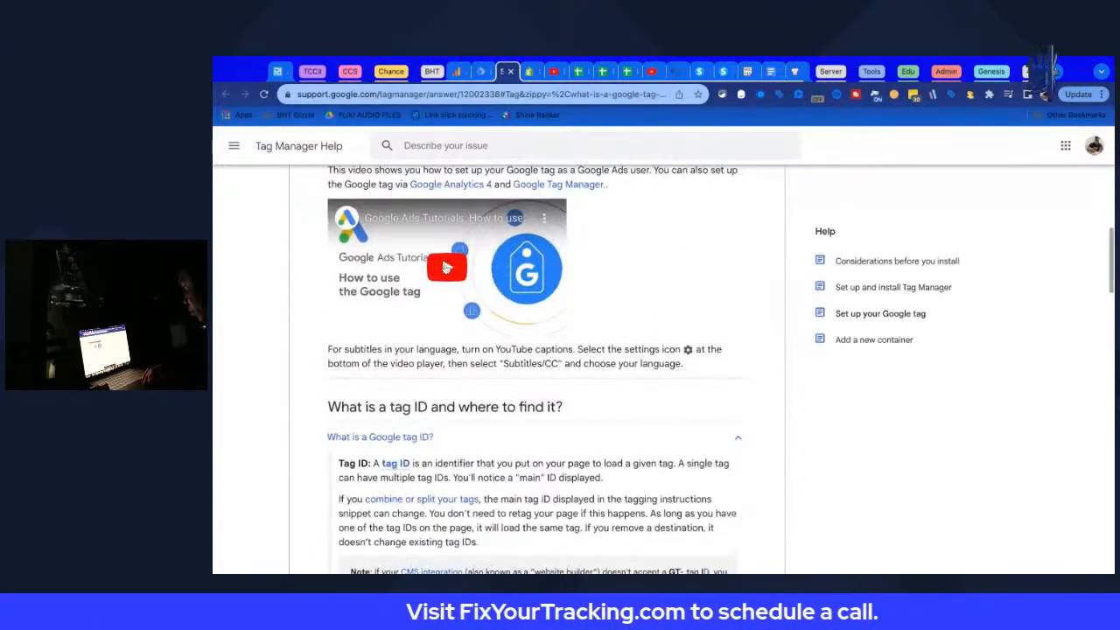
click(446, 267)
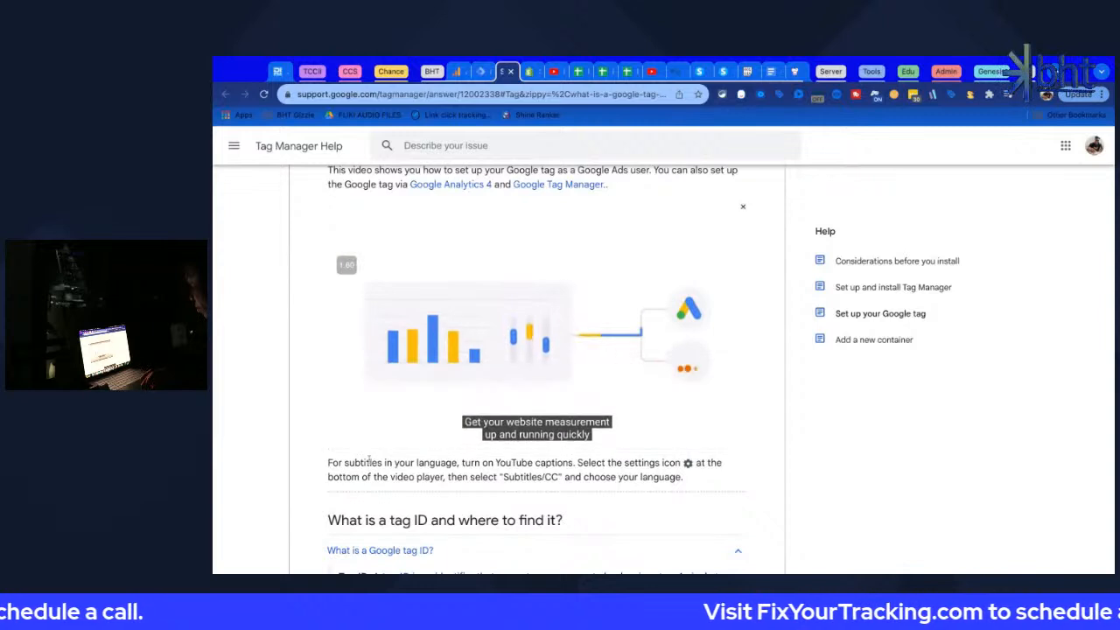
Watch the Google tag video tutorial through its section on combining tags to the end
click(350, 439)
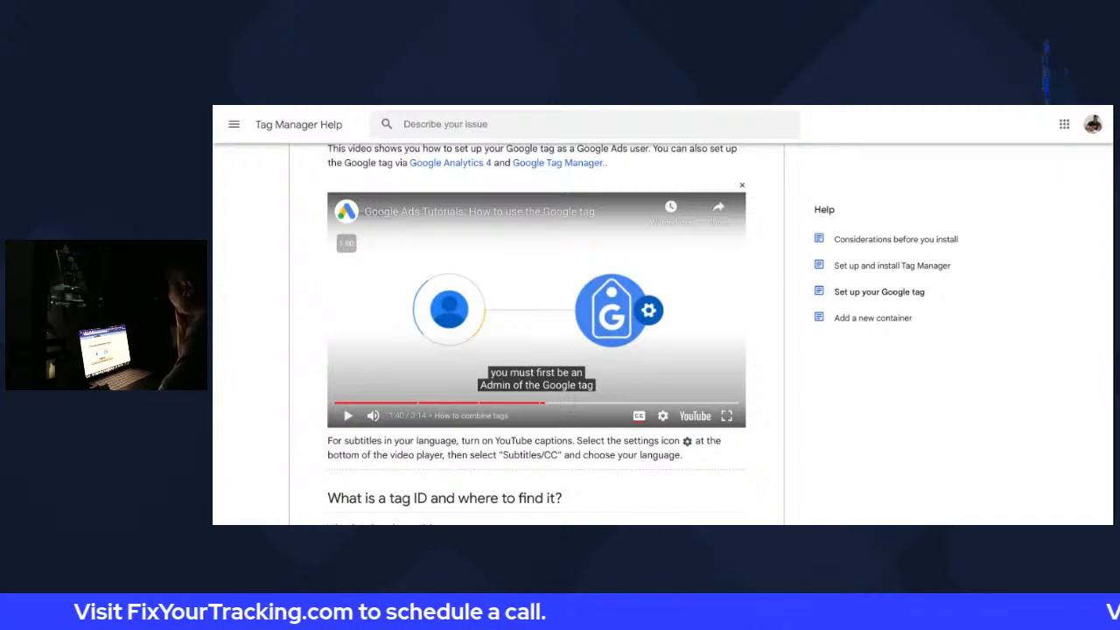
click(497, 286)
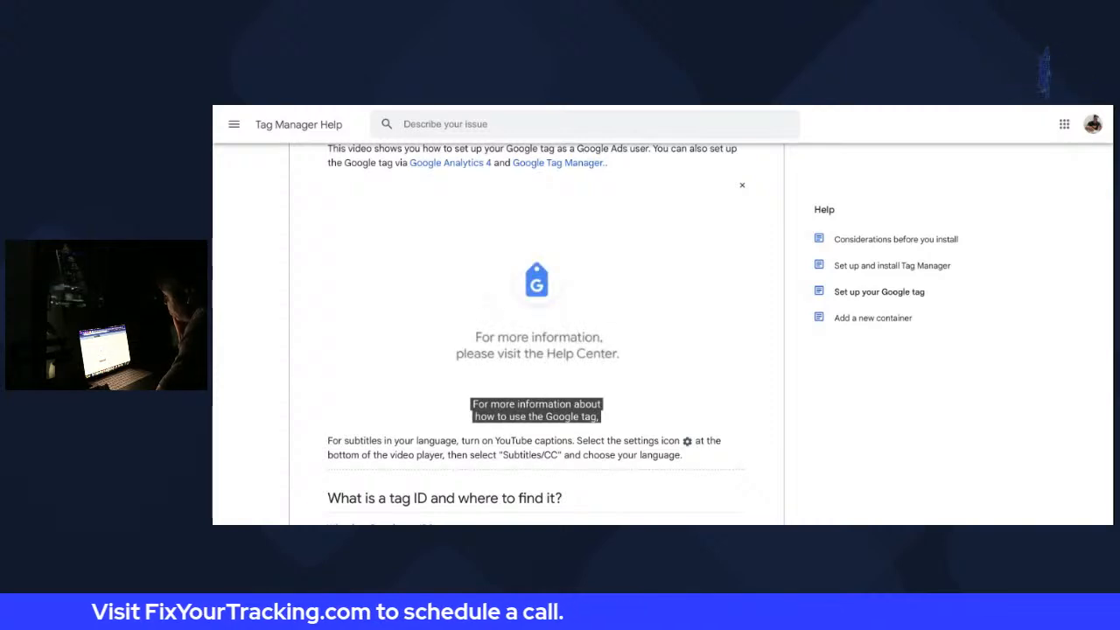
click(507, 255)
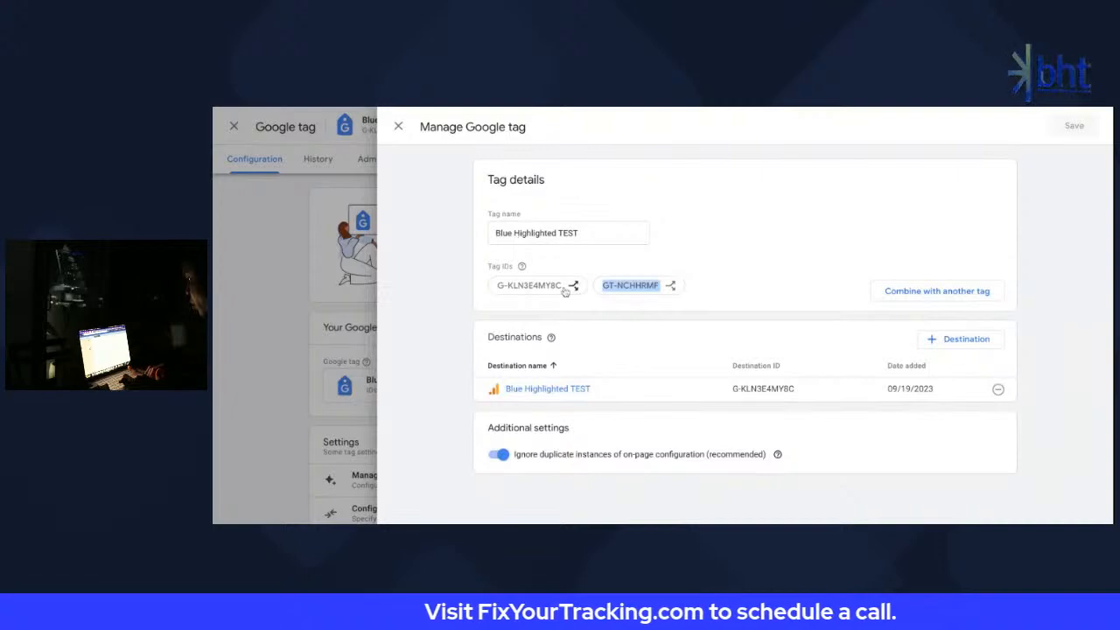
Return to the web stream details in Google Analytics and check the Google tag section's installation instructions
click(398, 126)
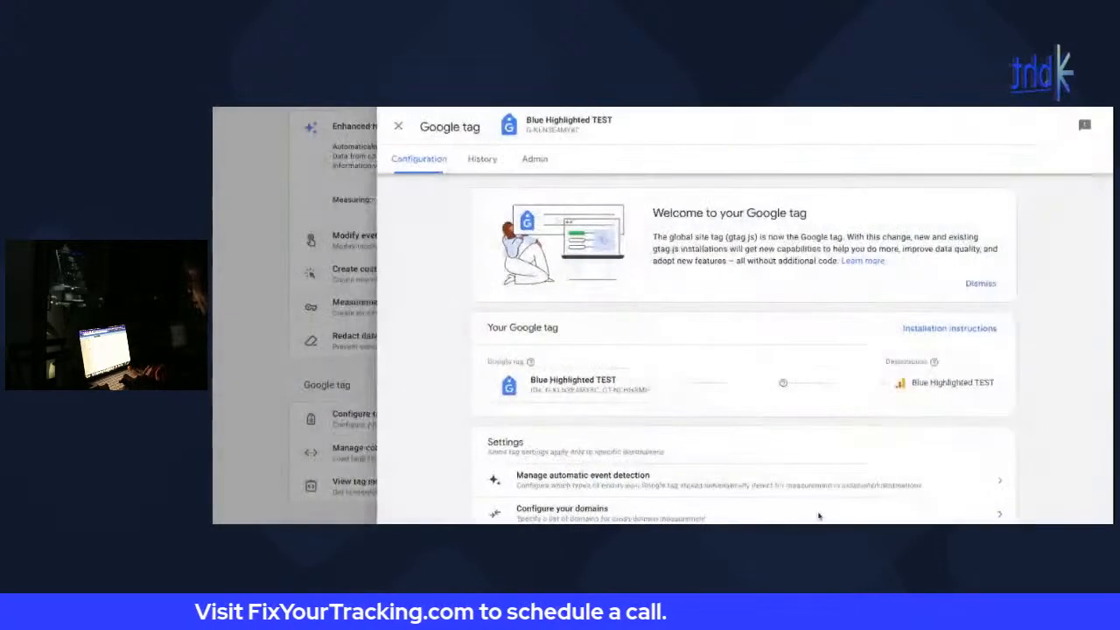
click(398, 126)
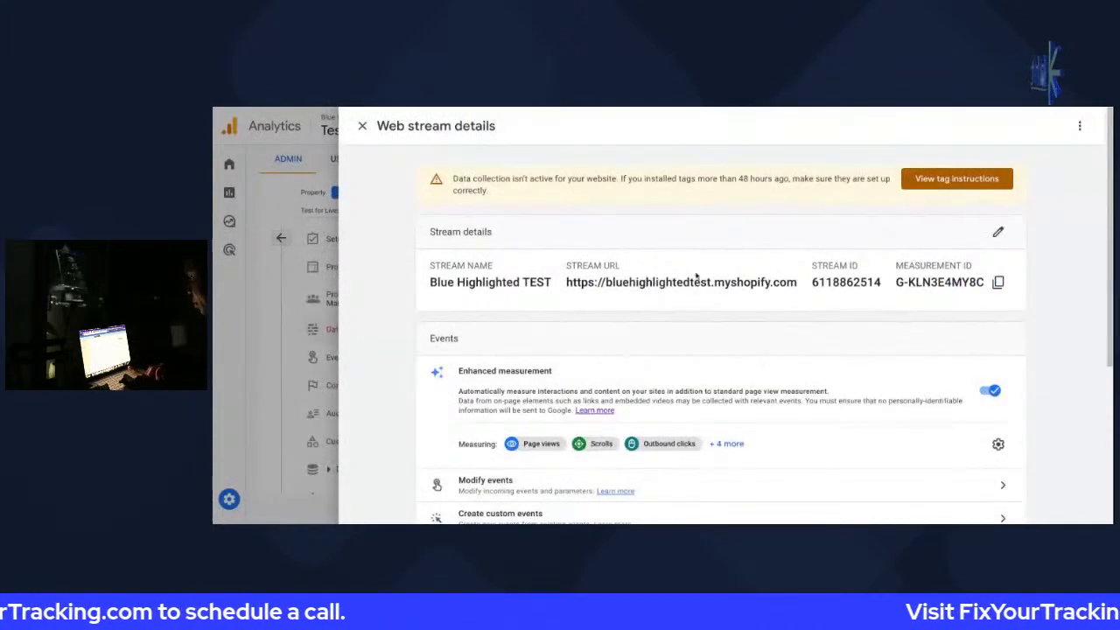
scroll(542, 389, down, 3)
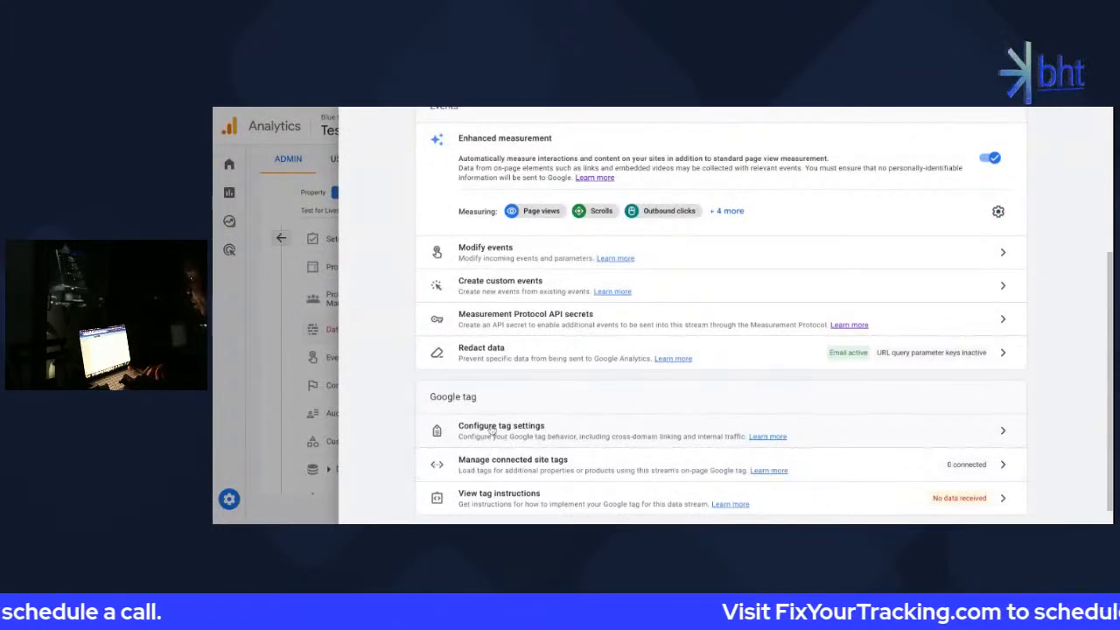
scroll(492, 418, down, 1)
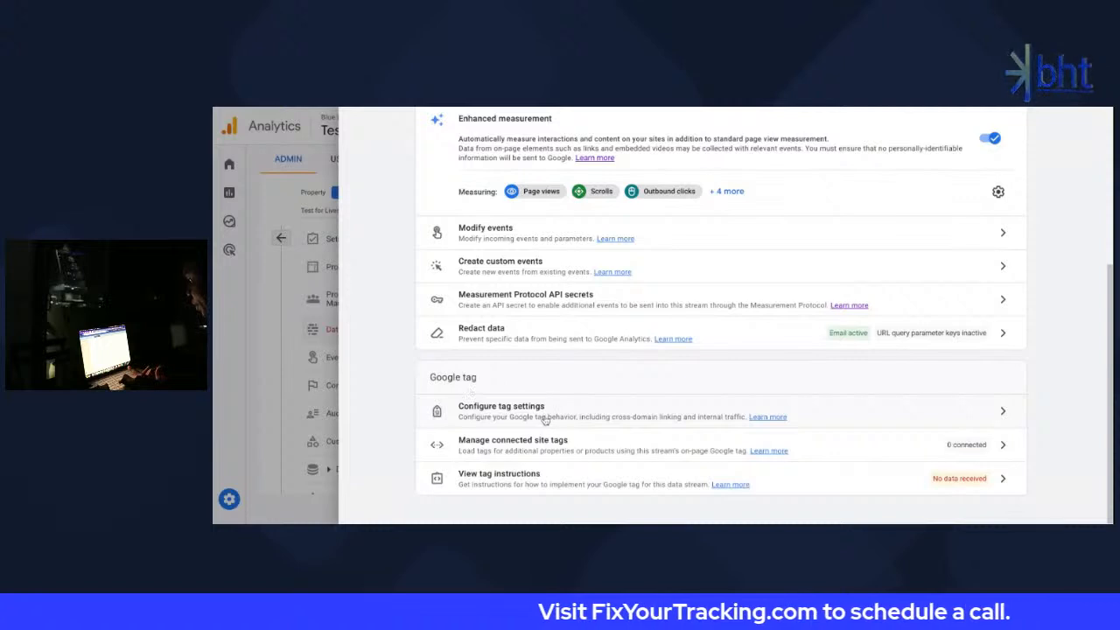
click(584, 481)
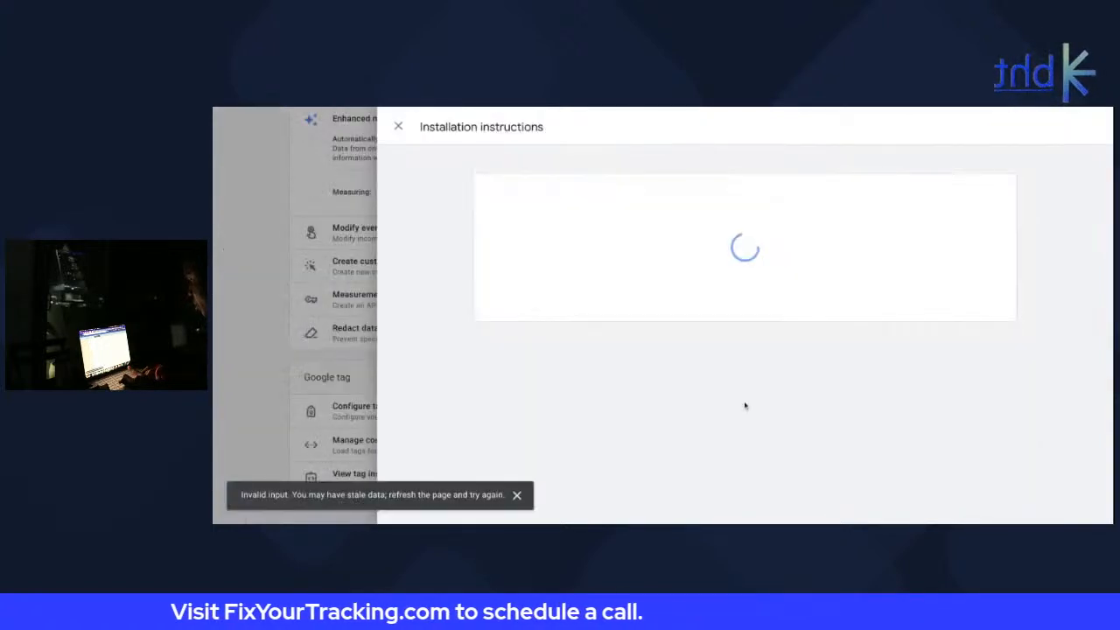
click(398, 127)
Examine the form for connecting additional site tags to the stream, then close it
click(586, 453)
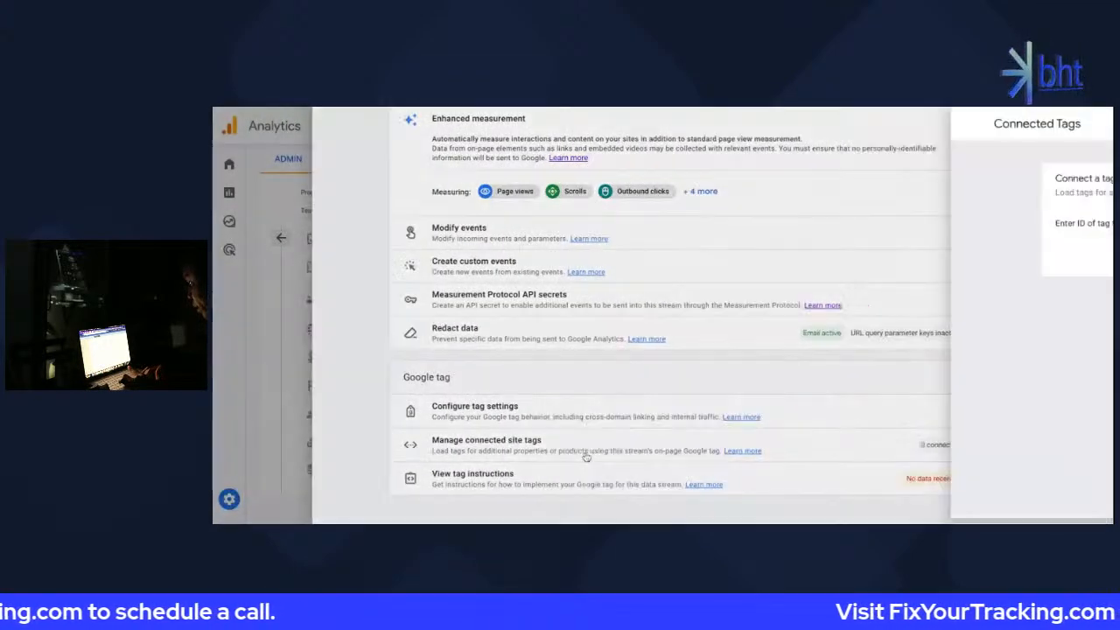
click(521, 245)
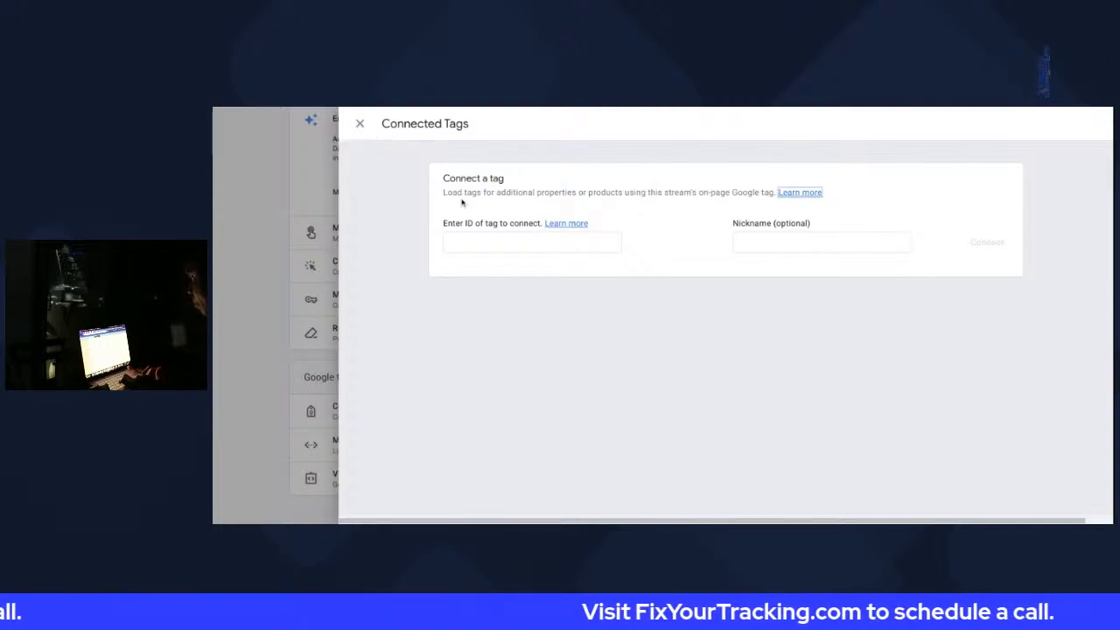
click(359, 125)
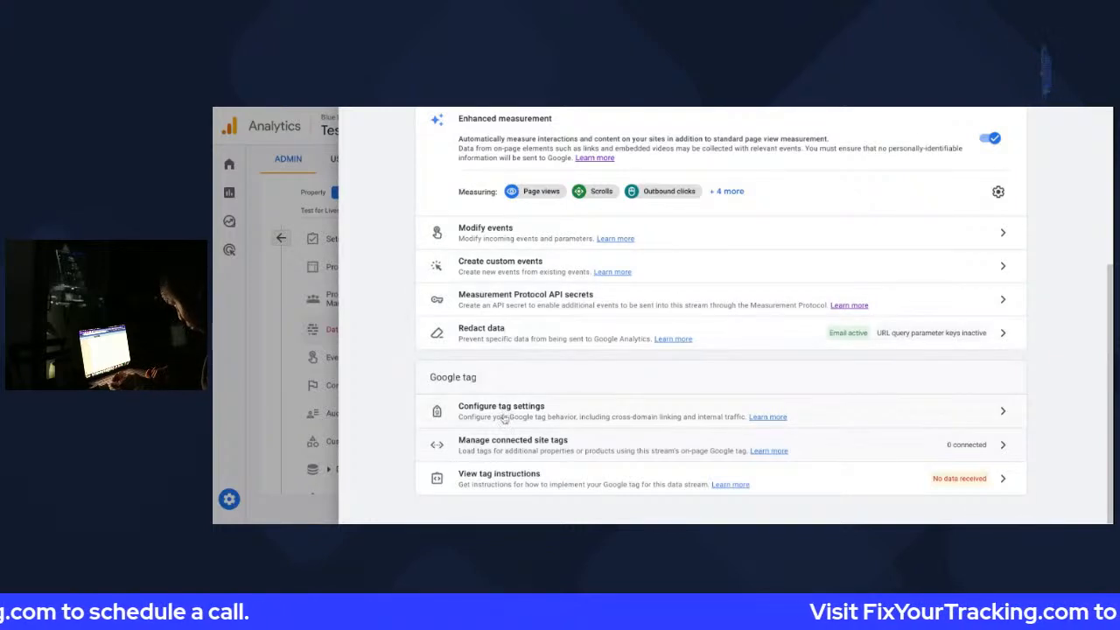
Open the stream's data redaction settings and read the explanation and example URL for URL query parameters
scroll(508, 419, up, 1)
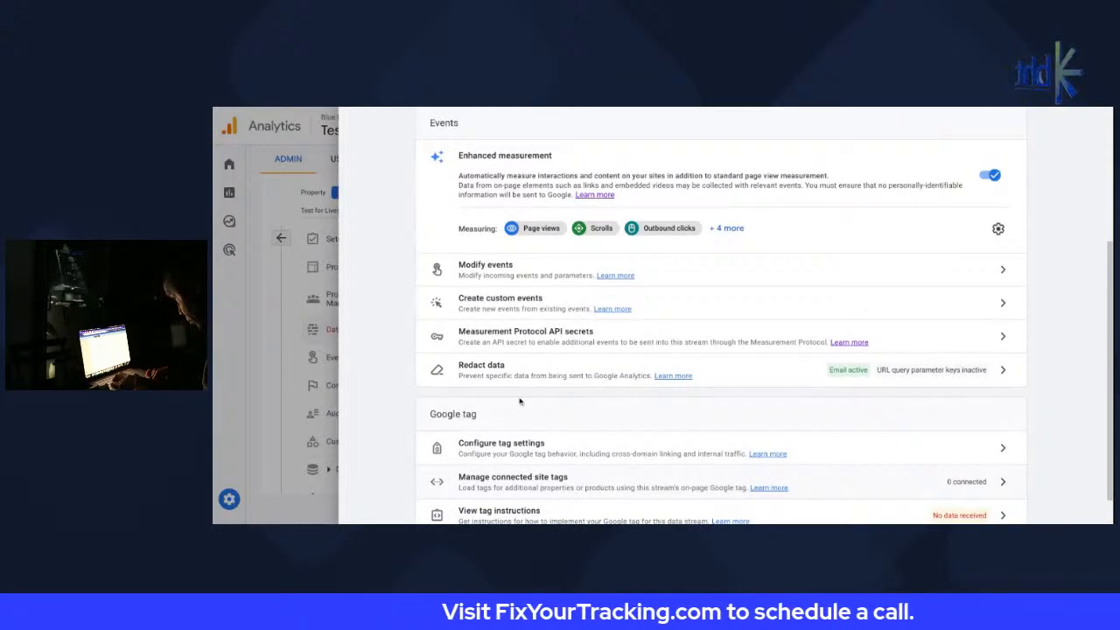
click(545, 383)
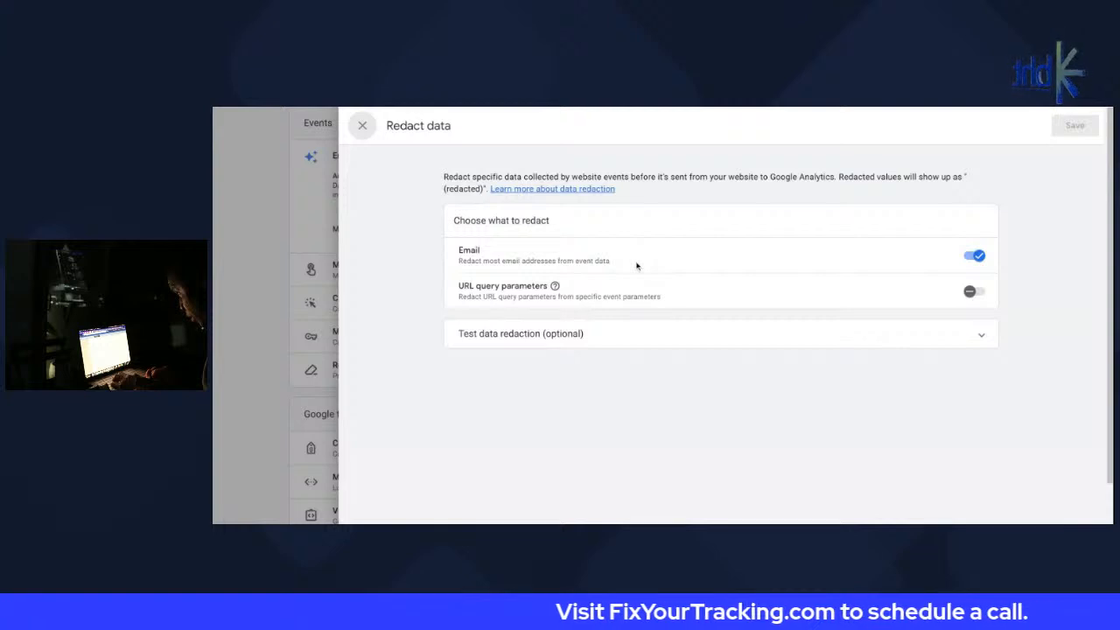
mouse_move(556, 290)
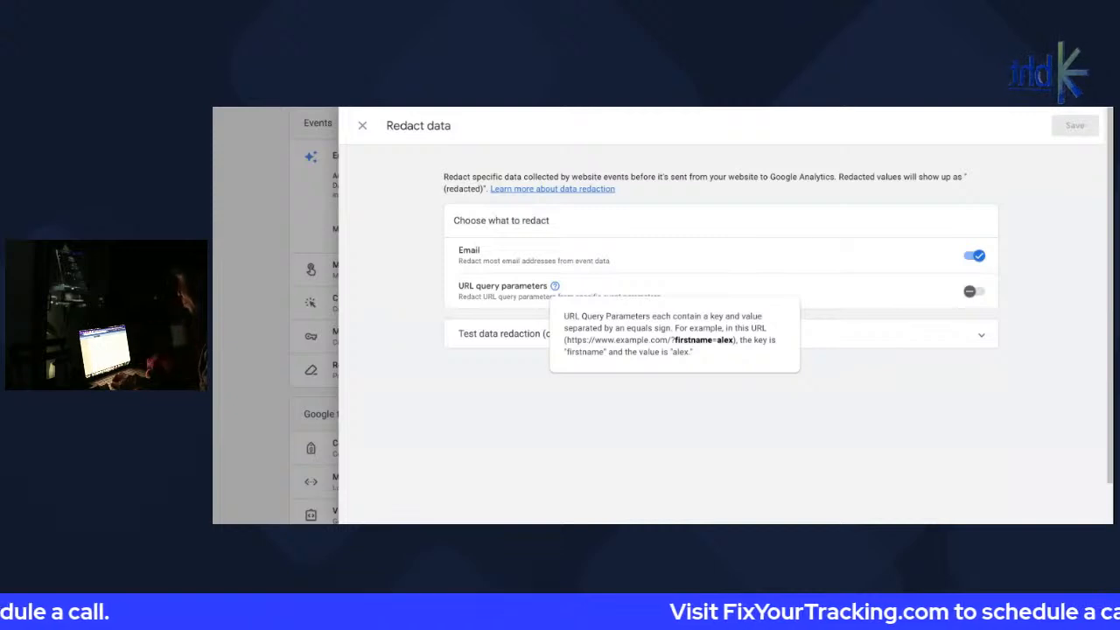
drag(564, 340, 735, 339)
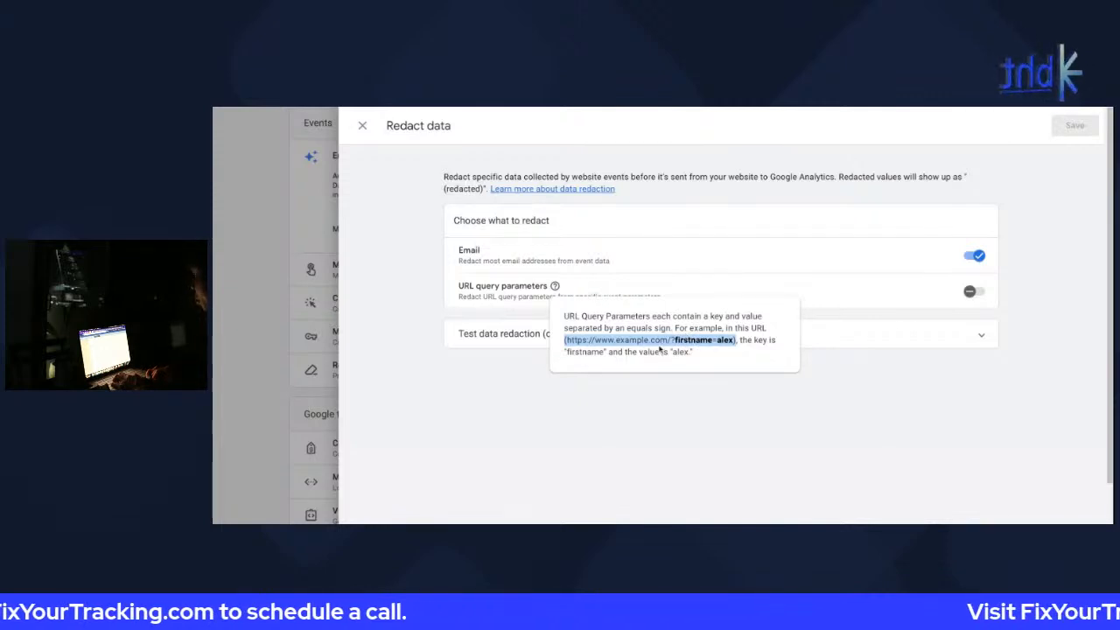
drag(594, 340, 731, 341)
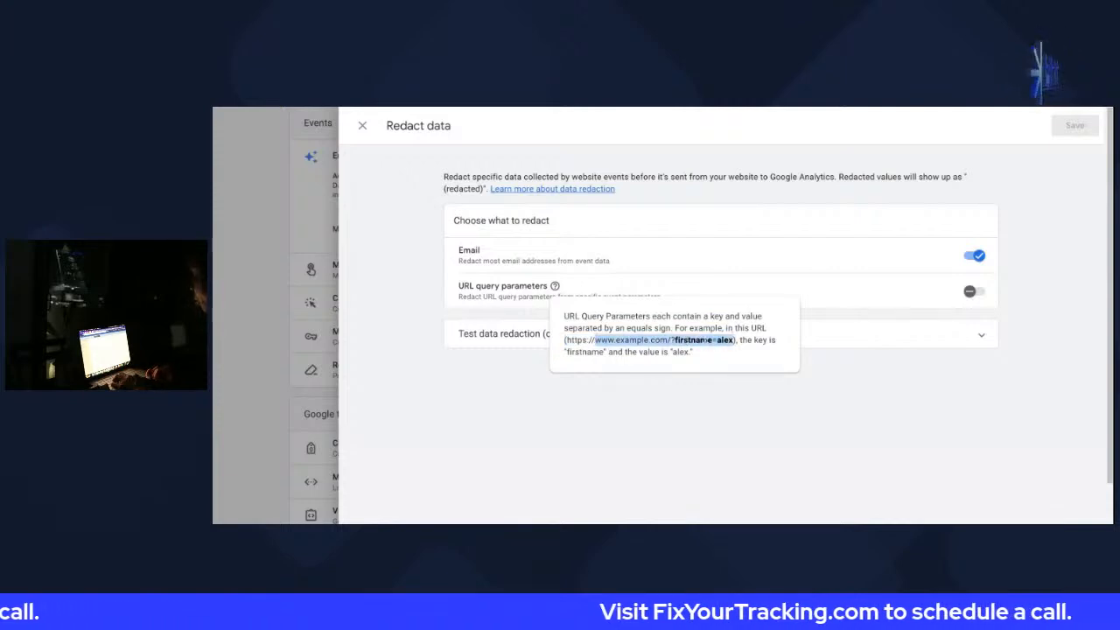
click(726, 360)
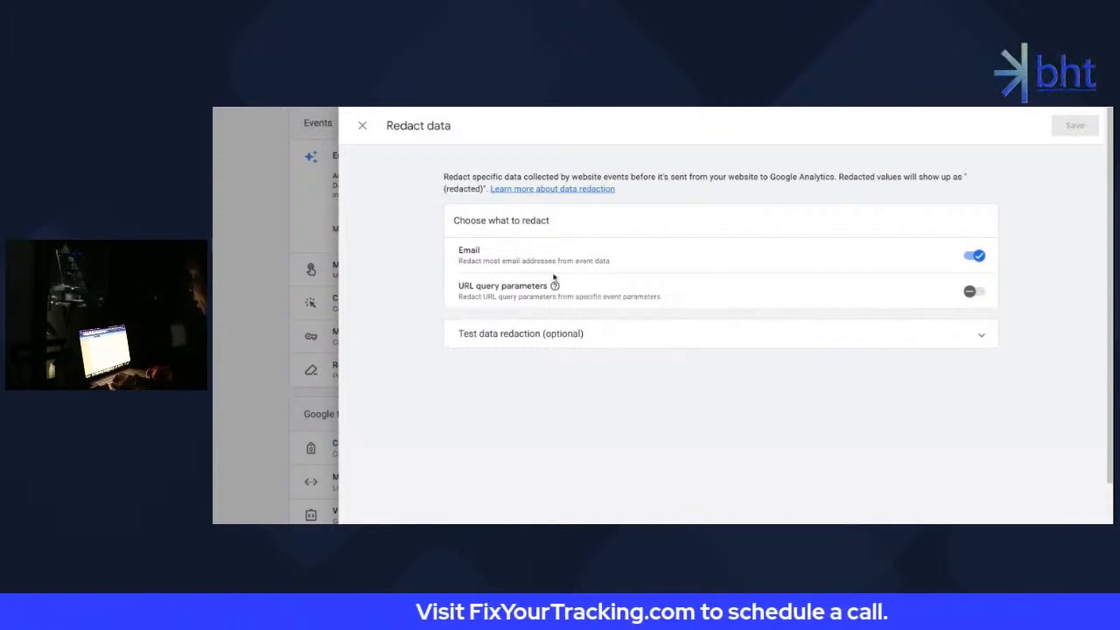
Preview the URL query parameter redaction and test data redaction options, leaving the redaction settings unsaved
click(973, 292)
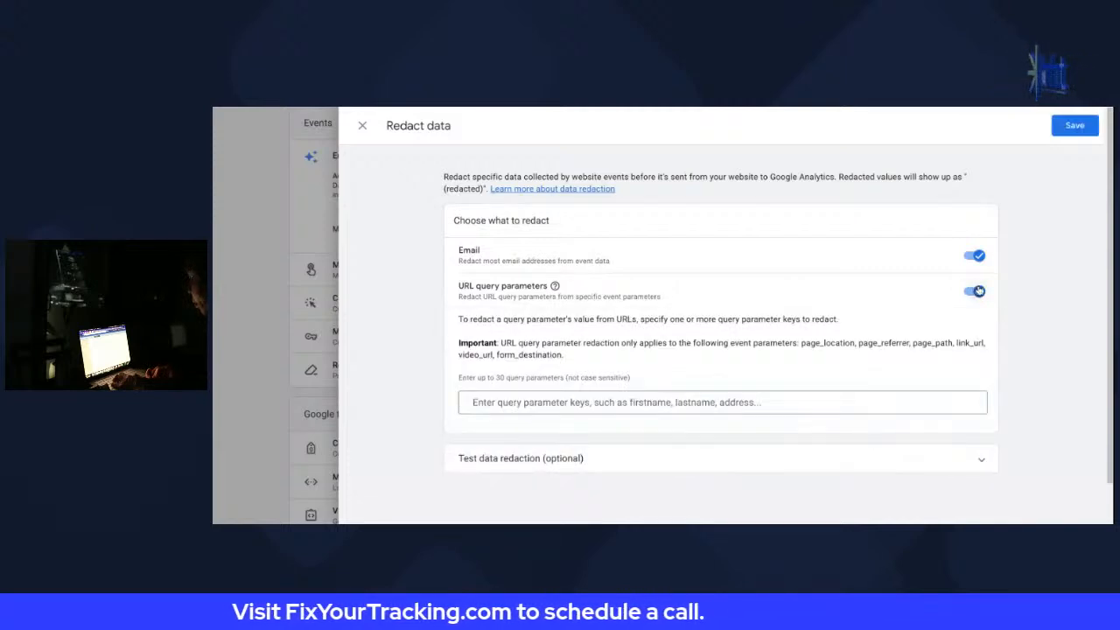
click(650, 404)
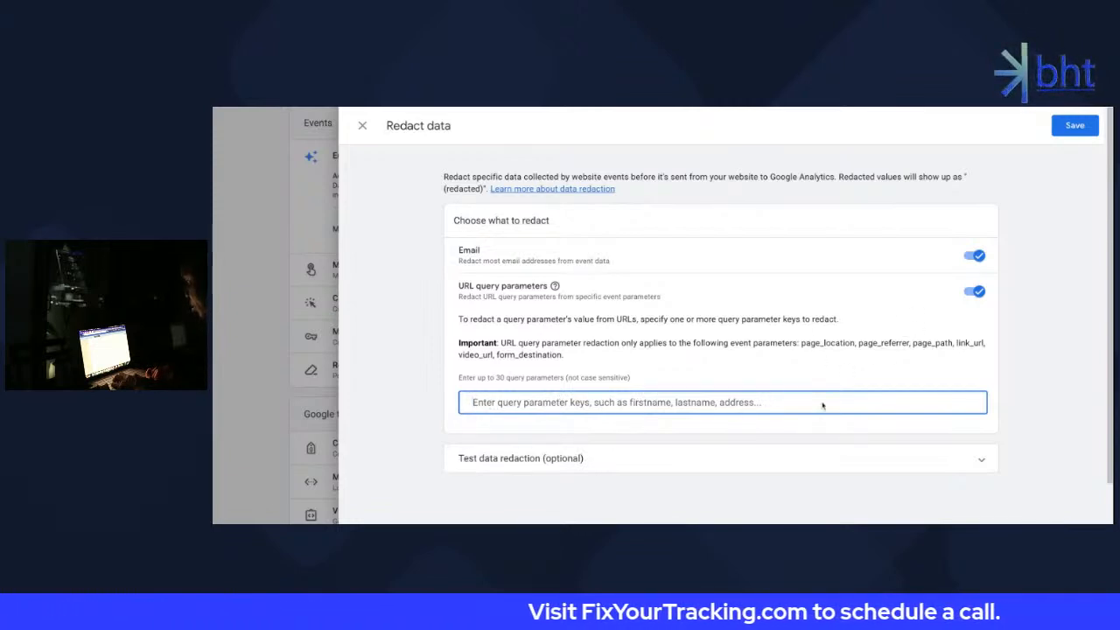
click(973, 292)
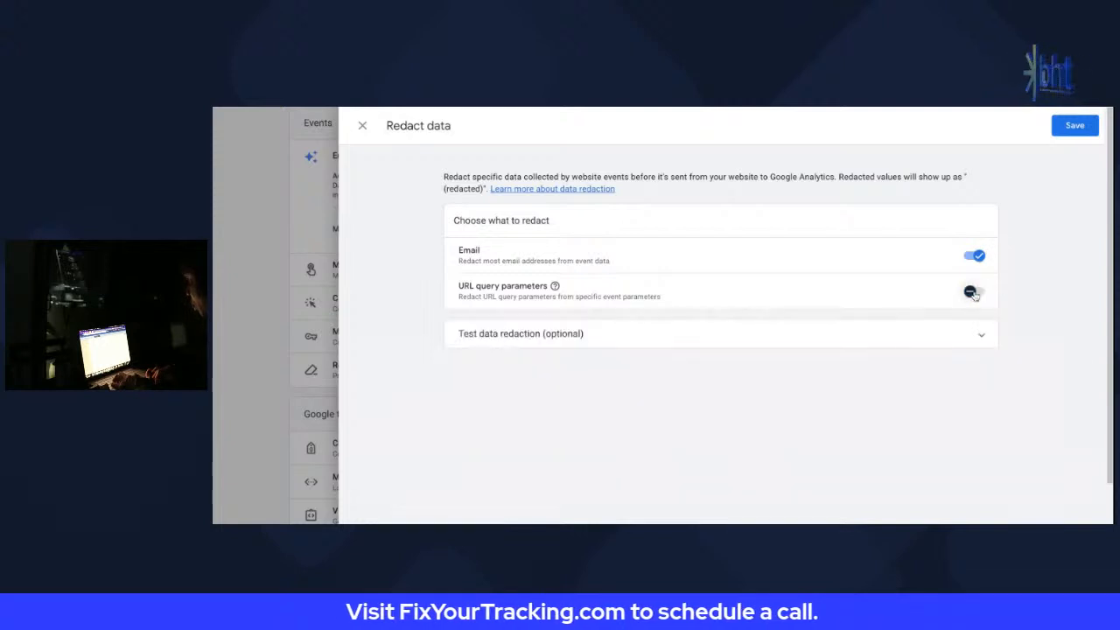
click(512, 337)
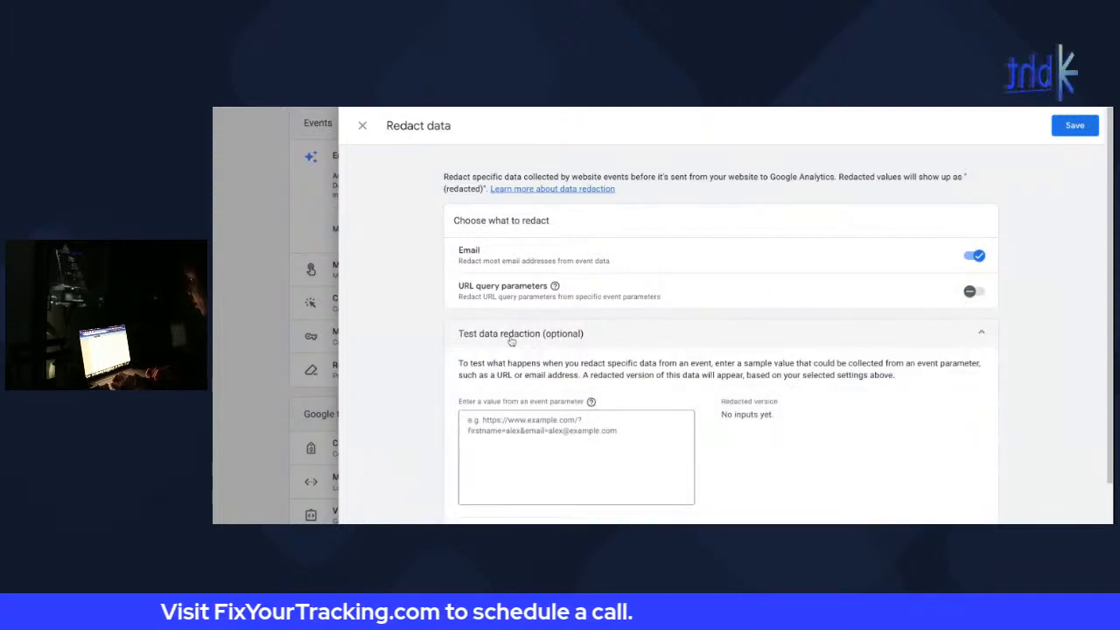
click(512, 339)
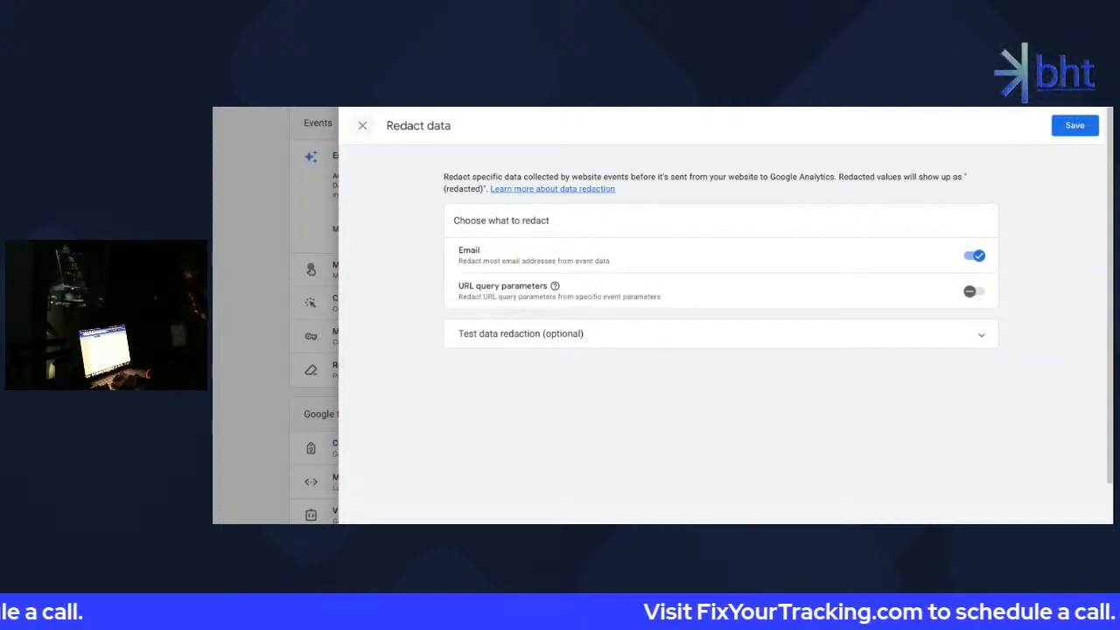
click(362, 126)
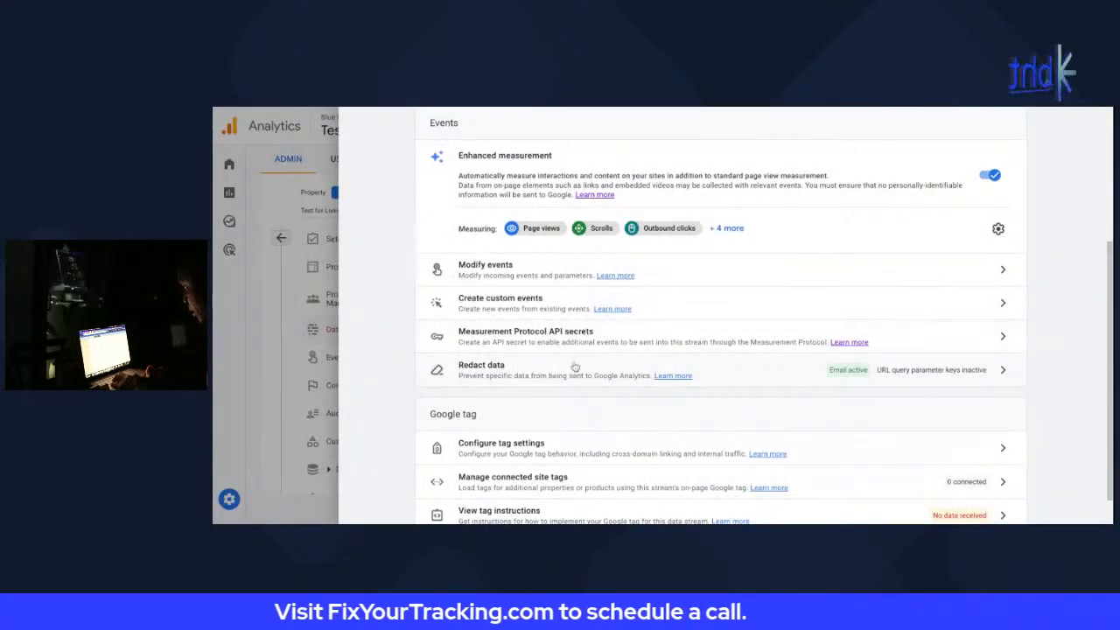
Open the Google tag's details from the stream's tag settings and copy the tag ID G-KLN3E4MY8C
scroll(604, 437, up, 1)
scroll(595, 446, down, 2)
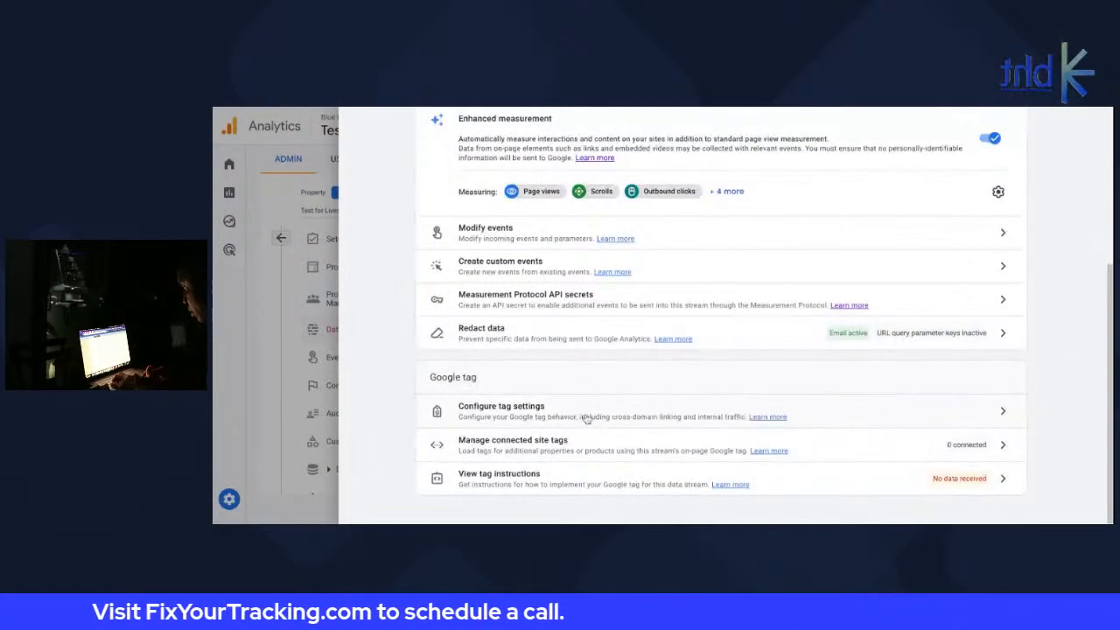
click(585, 416)
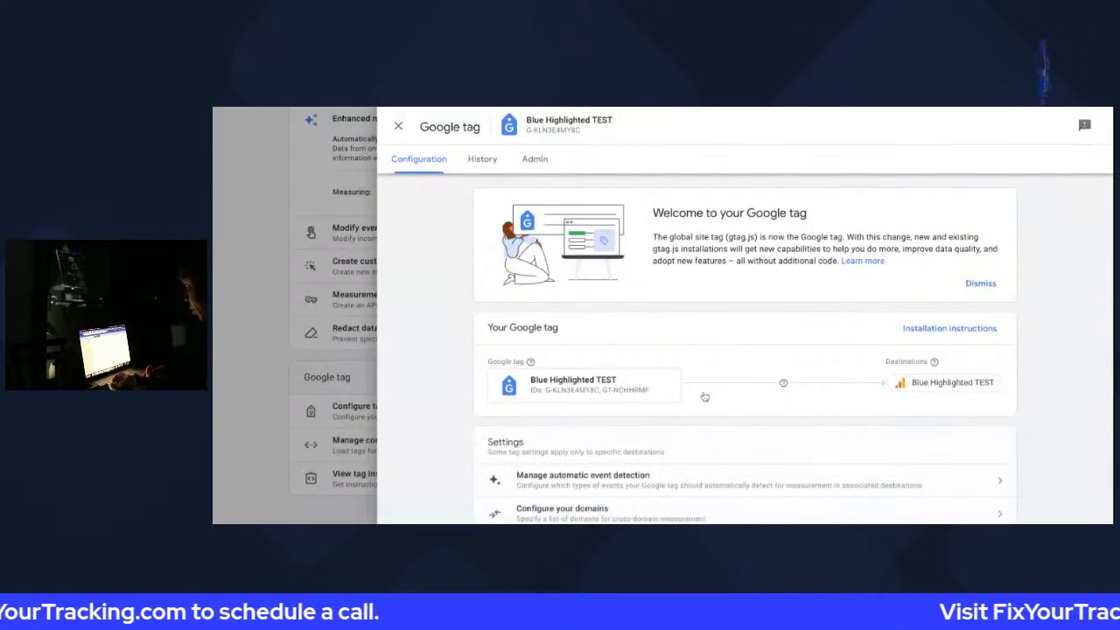
scroll(688, 401, down, 2)
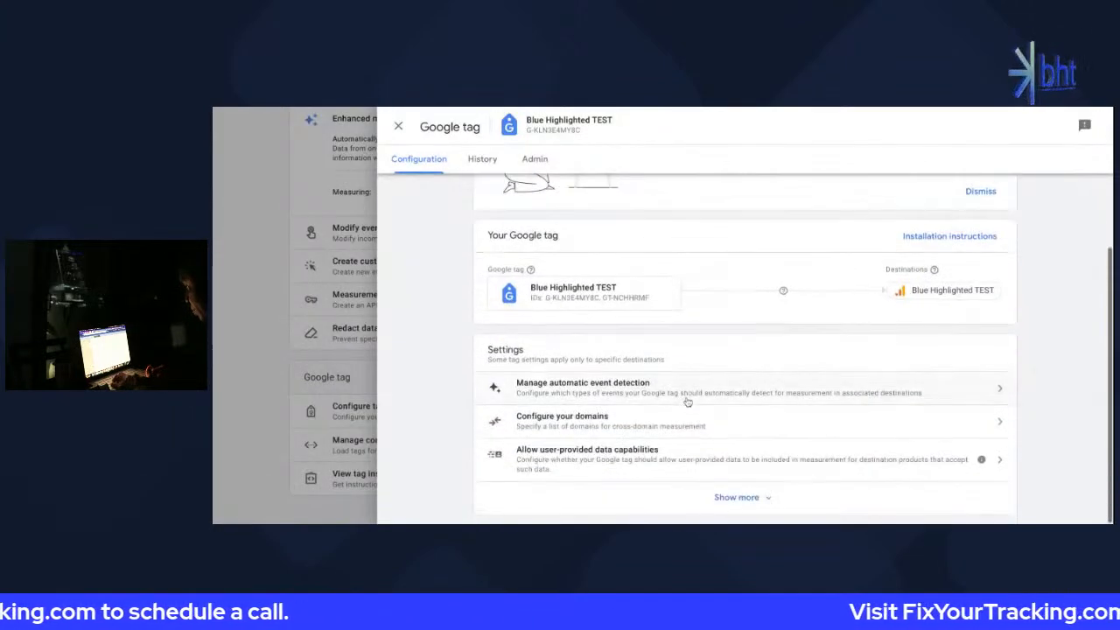
click(603, 302)
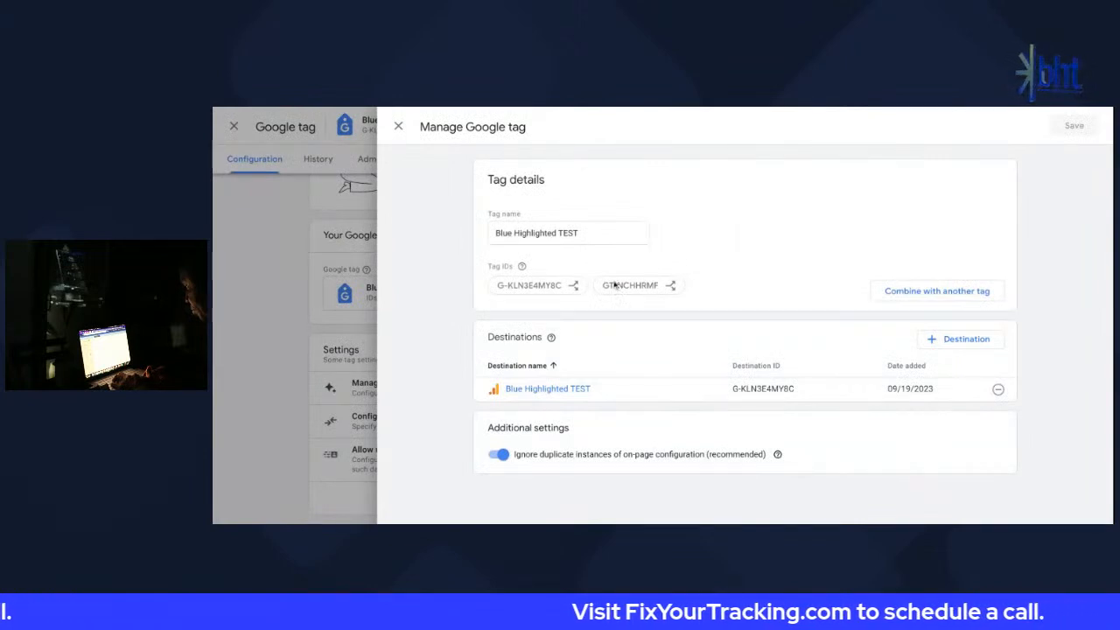
triple_click(604, 289)
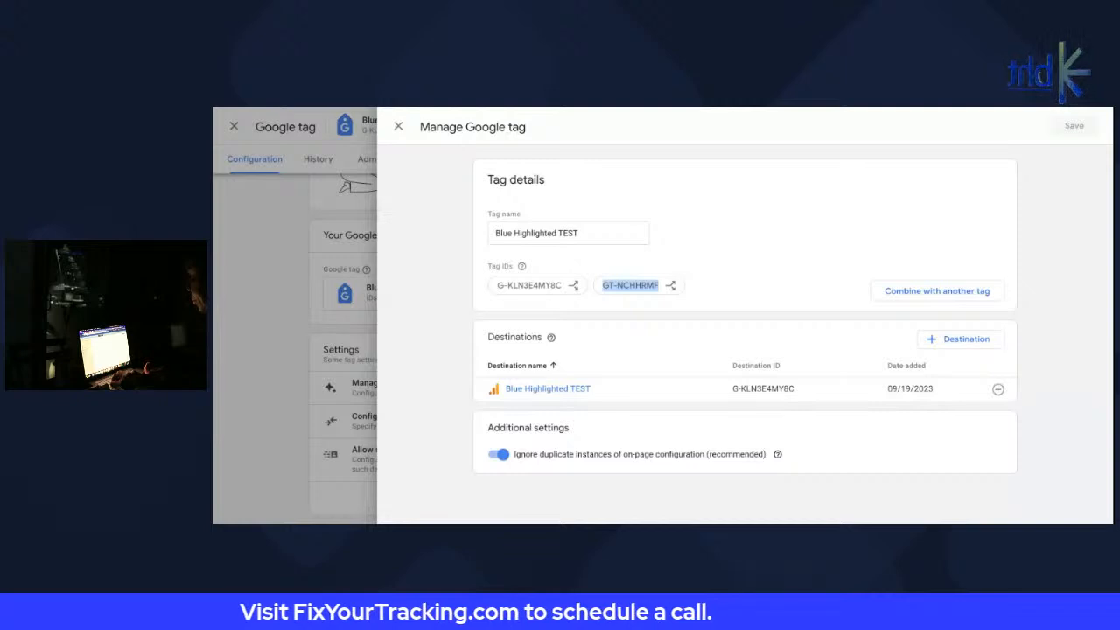
triple_click(513, 286)
key(ctrl+c)
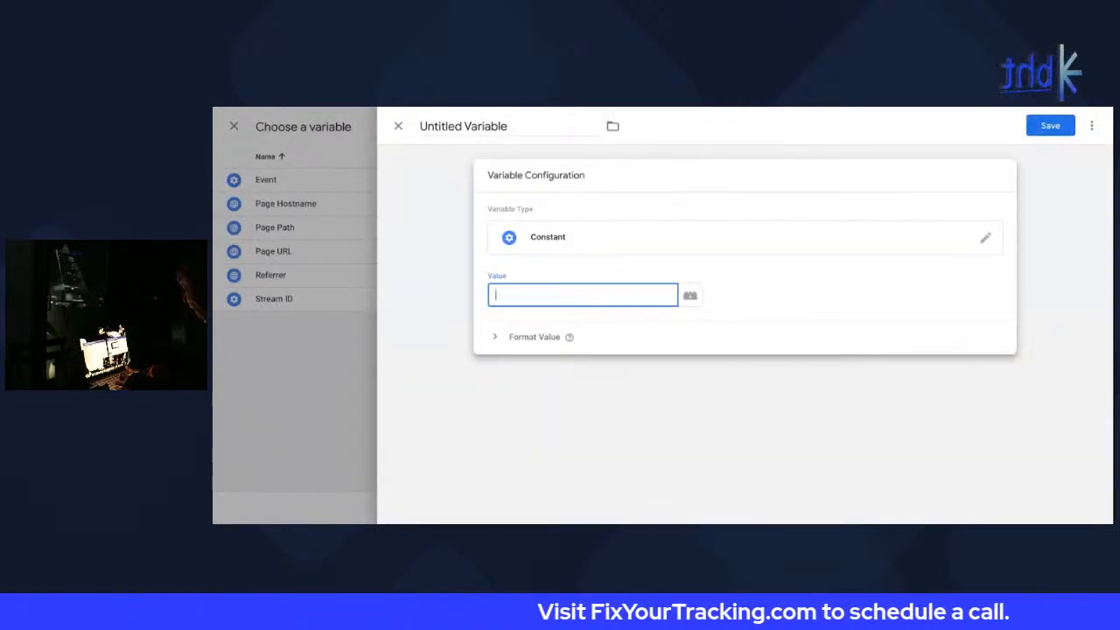
In Tag Manager, save G-KLN3E4MY8C as a constant variable named GA4 Measurement ID for the GA4 event tag's Measurement ID
key(super+Tab)
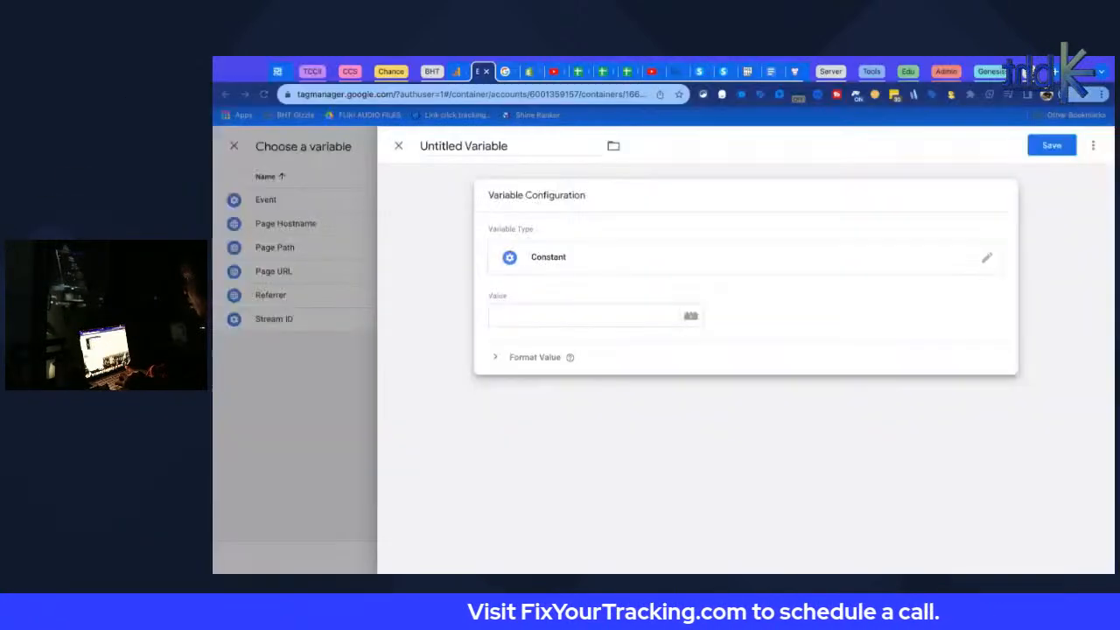
key(ctrl+v)
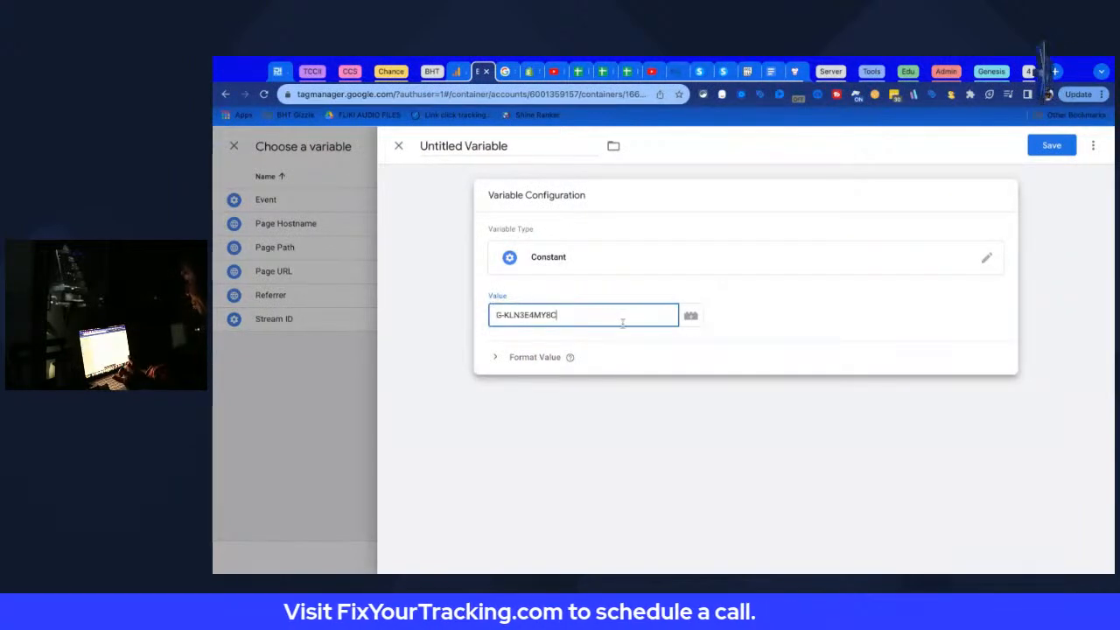
click(484, 146)
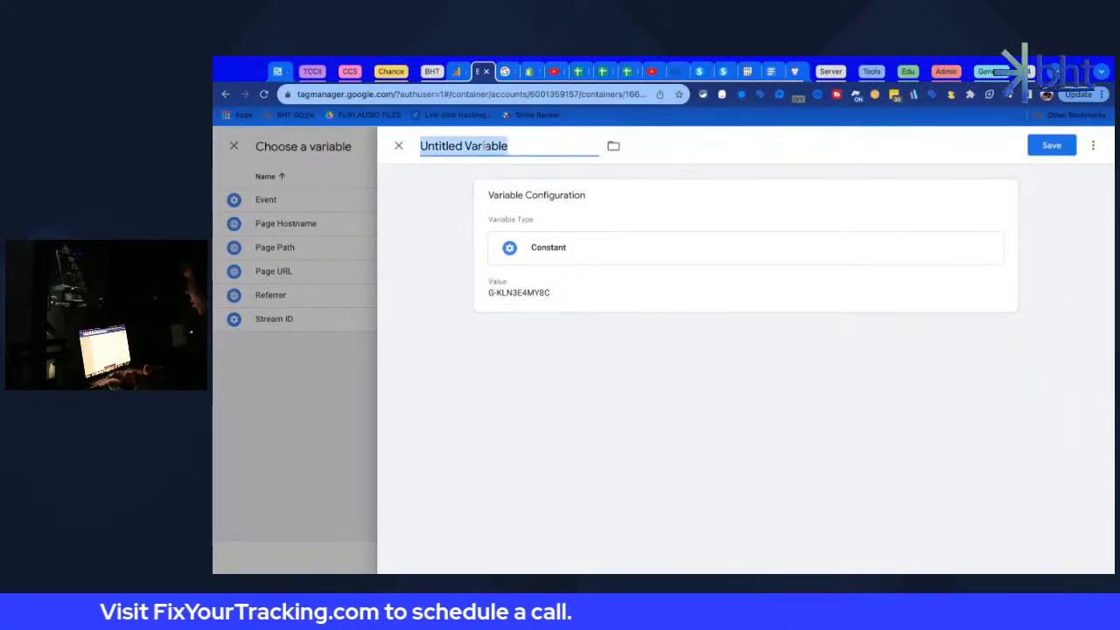
text(GA4 )
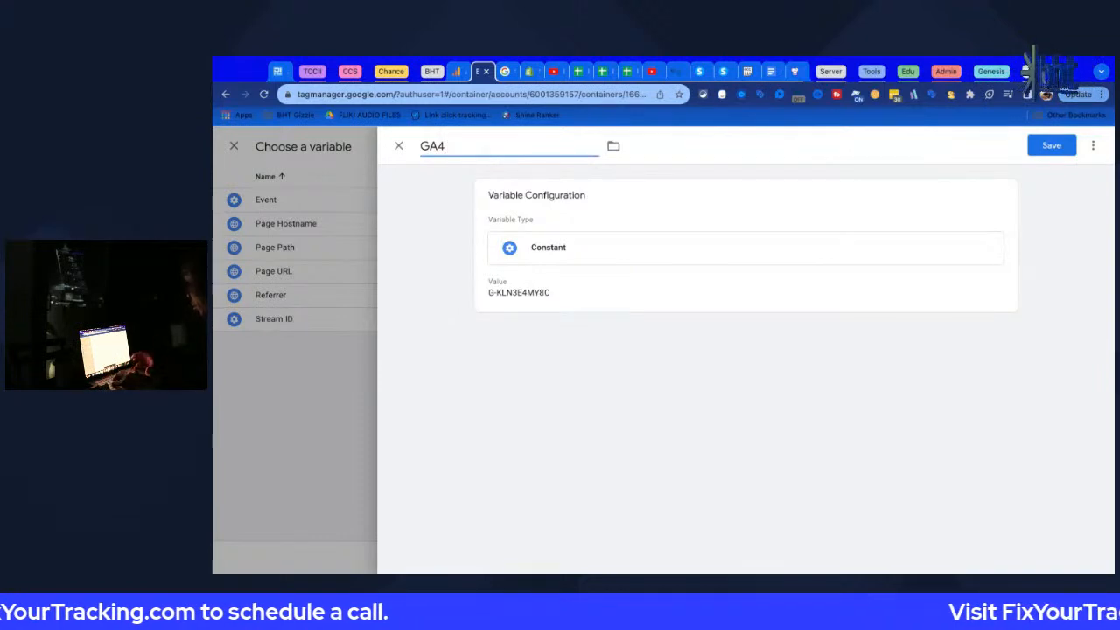
text(Mes)
text(surement ID)
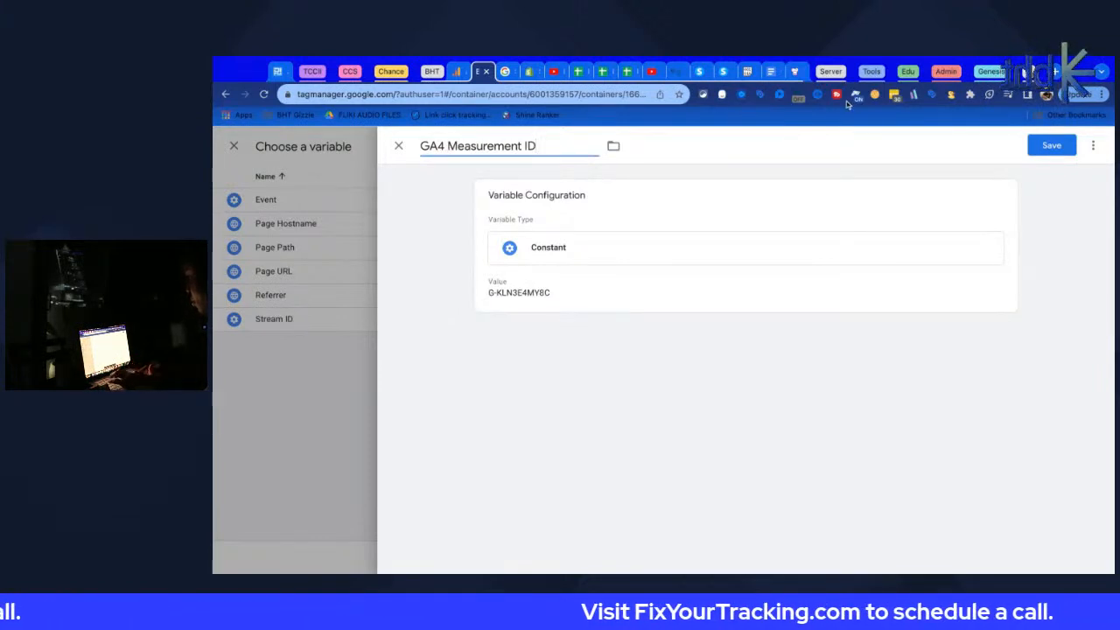
click(1051, 146)
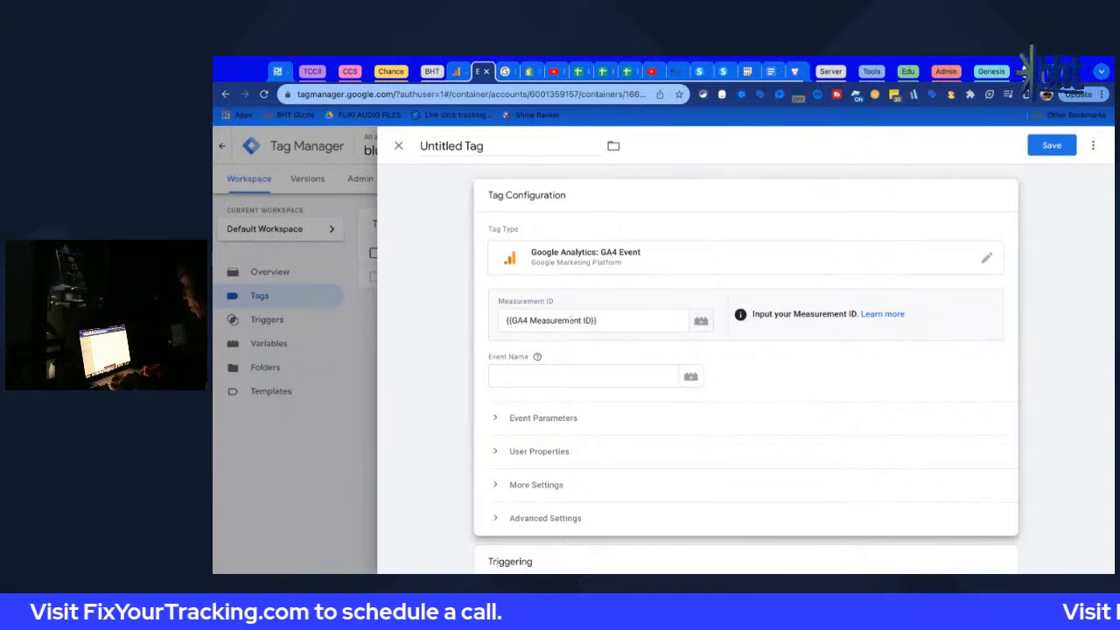
Set the GA4 event tag's event name to add_to_cart
click(598, 321)
key(Tab)
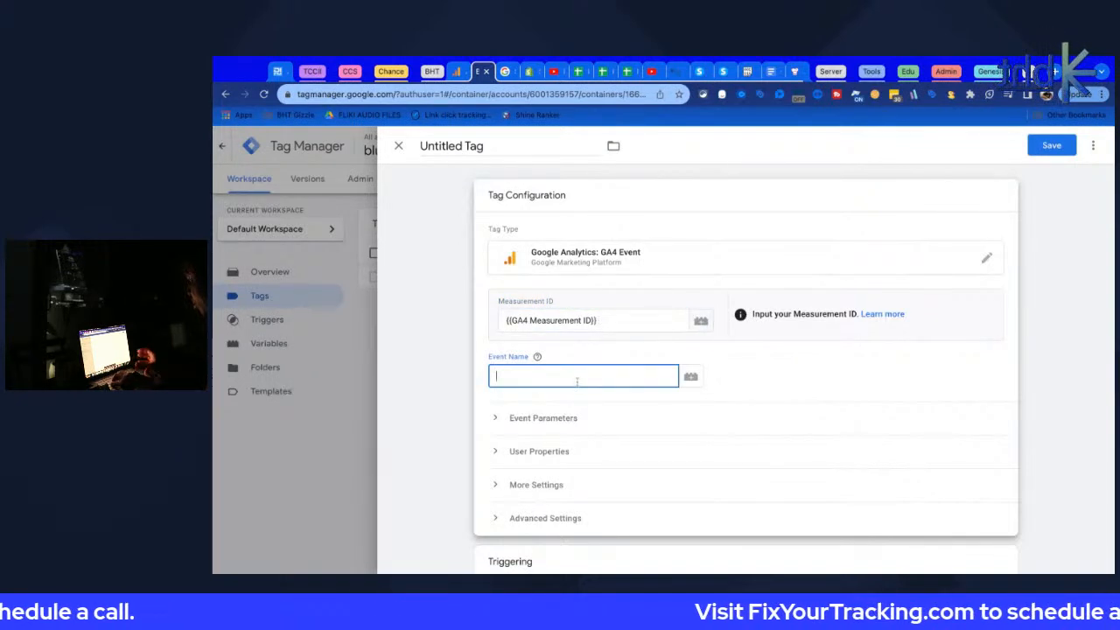
text(pu)
key(BackSpace)
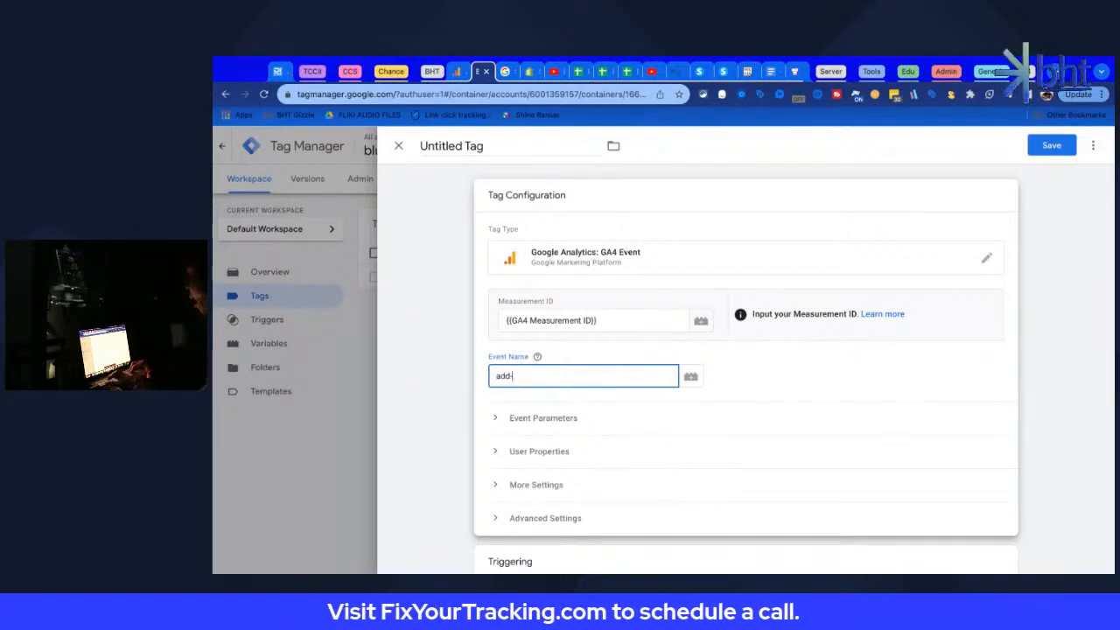
text(add_to)
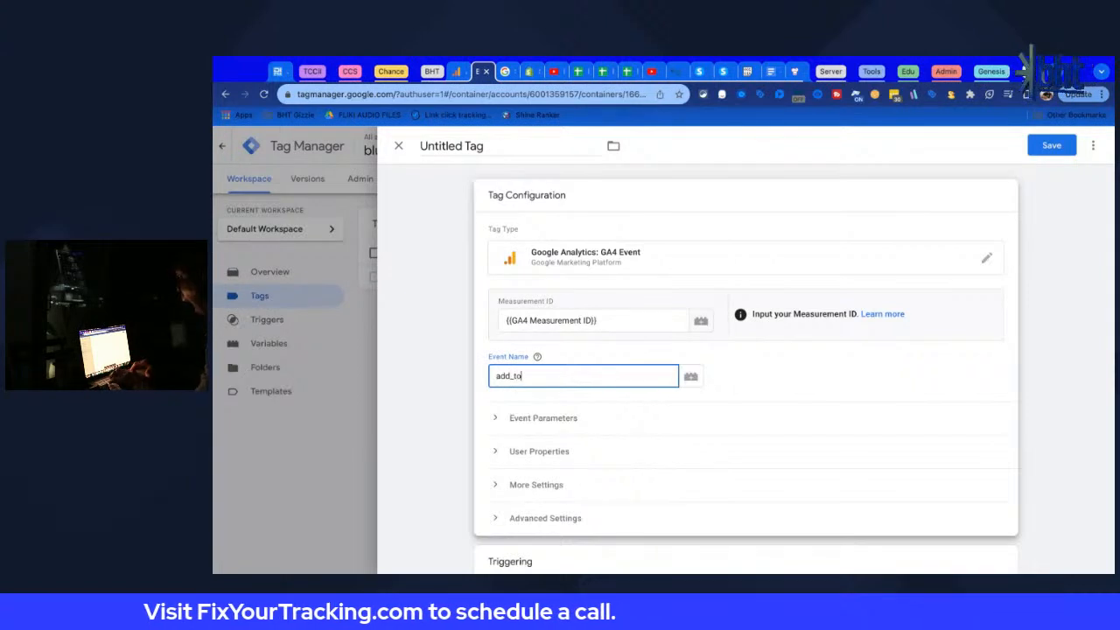
text(_cart)
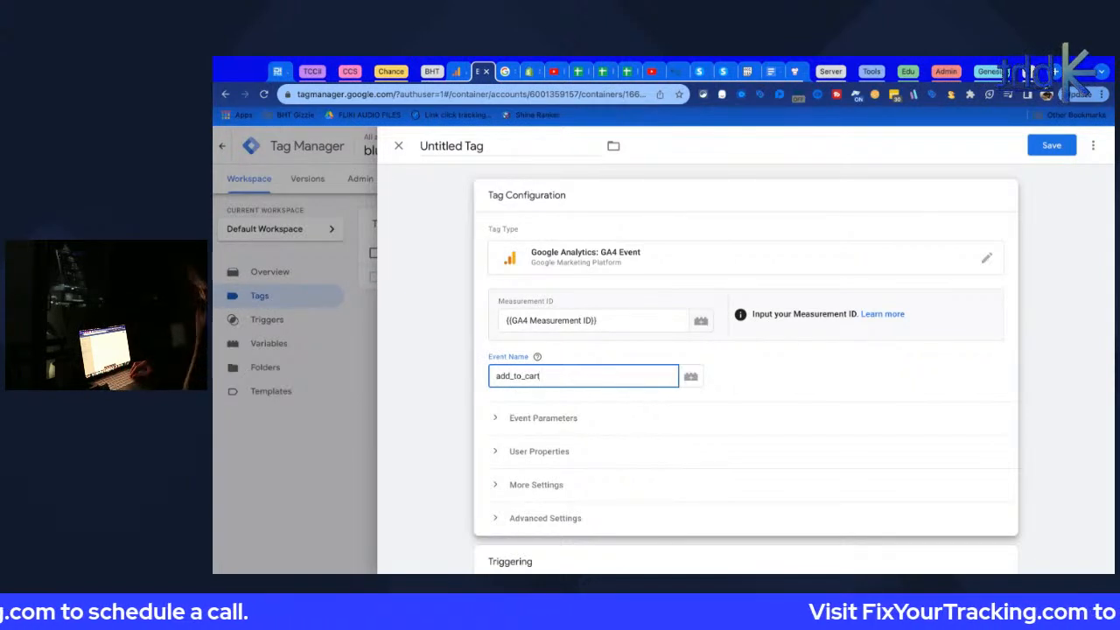
Create a new event settings variable for the tag's event parameters and name it Checkout Variable
click(578, 418)
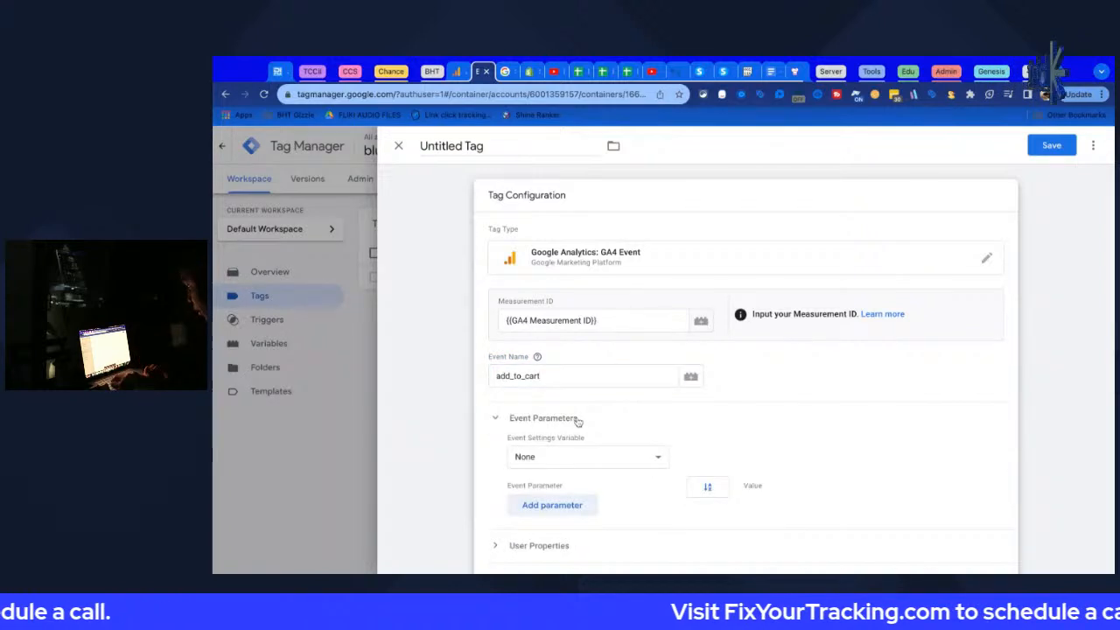
click(561, 465)
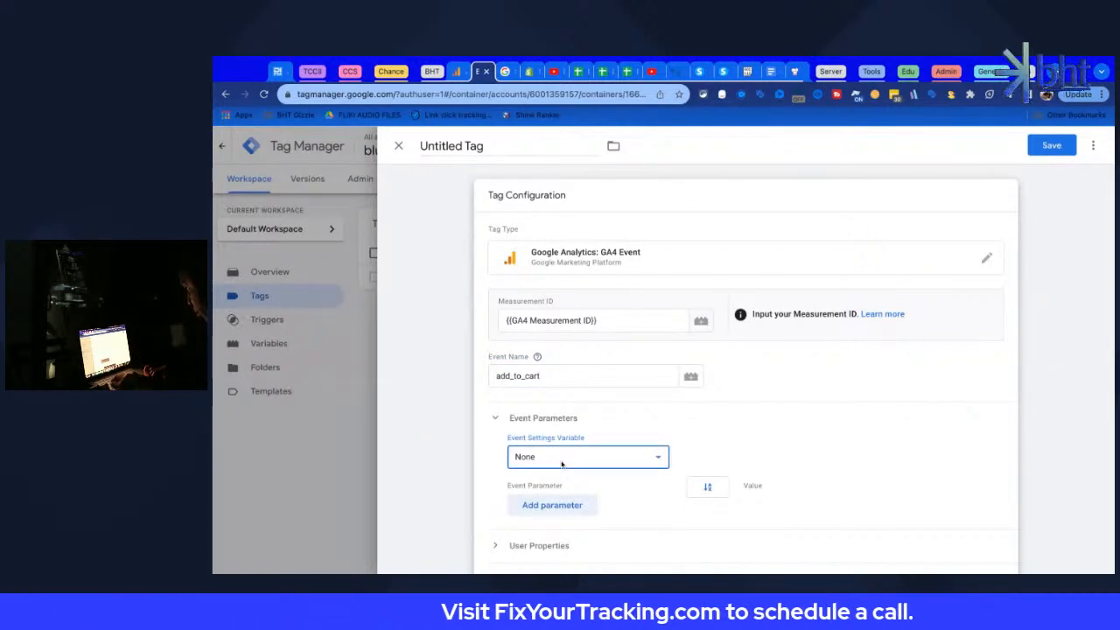
scroll(660, 450, down, 2)
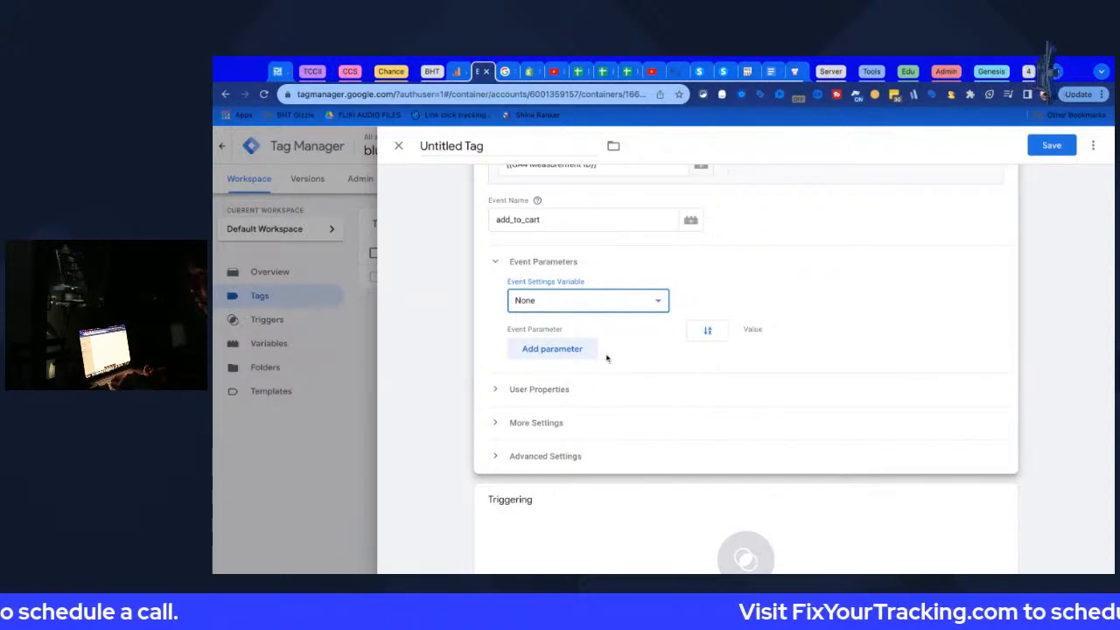
click(575, 311)
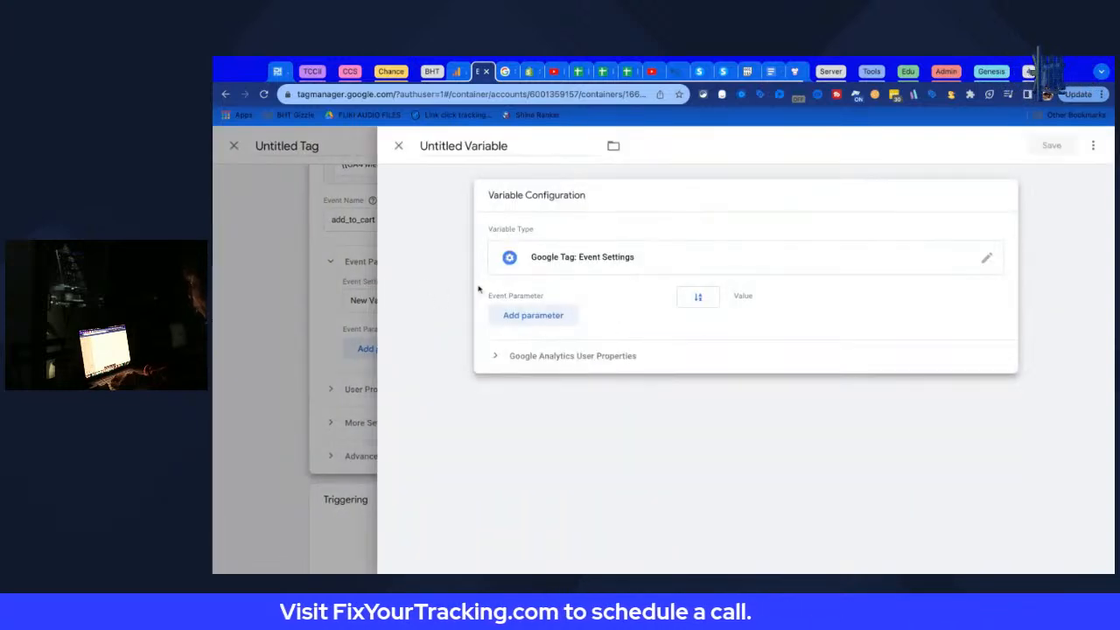
click(467, 146)
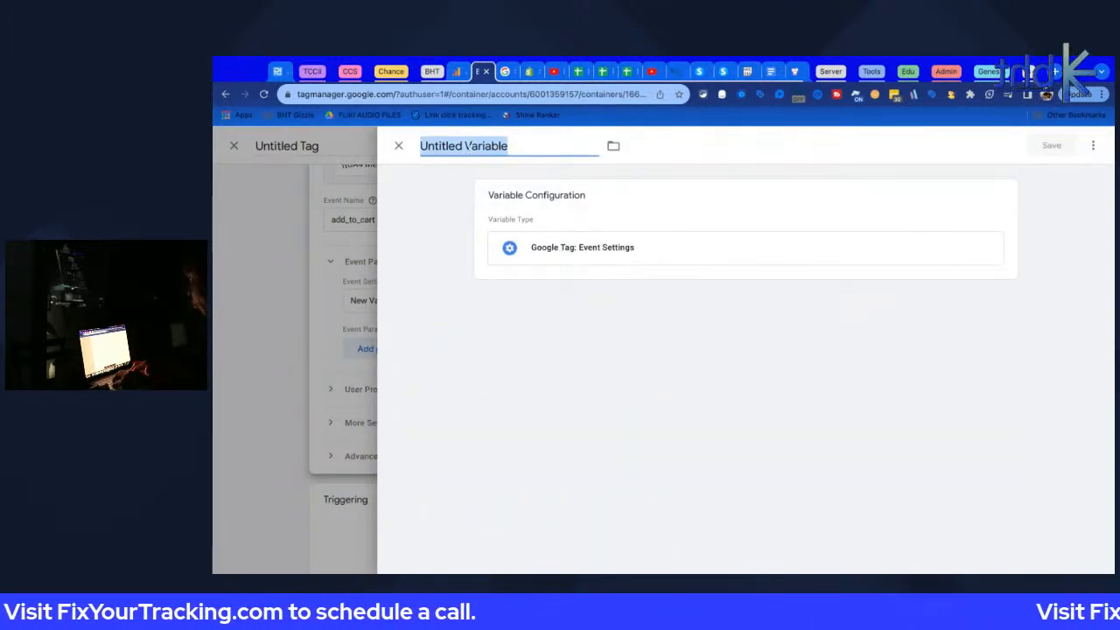
text(Checkou)
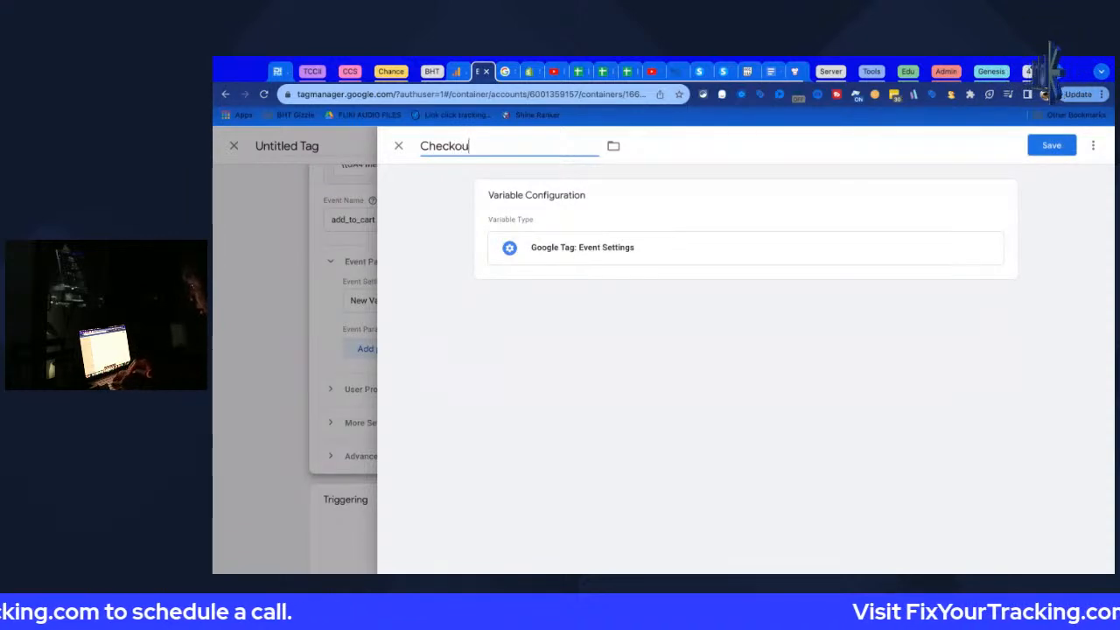
text(t Variable)
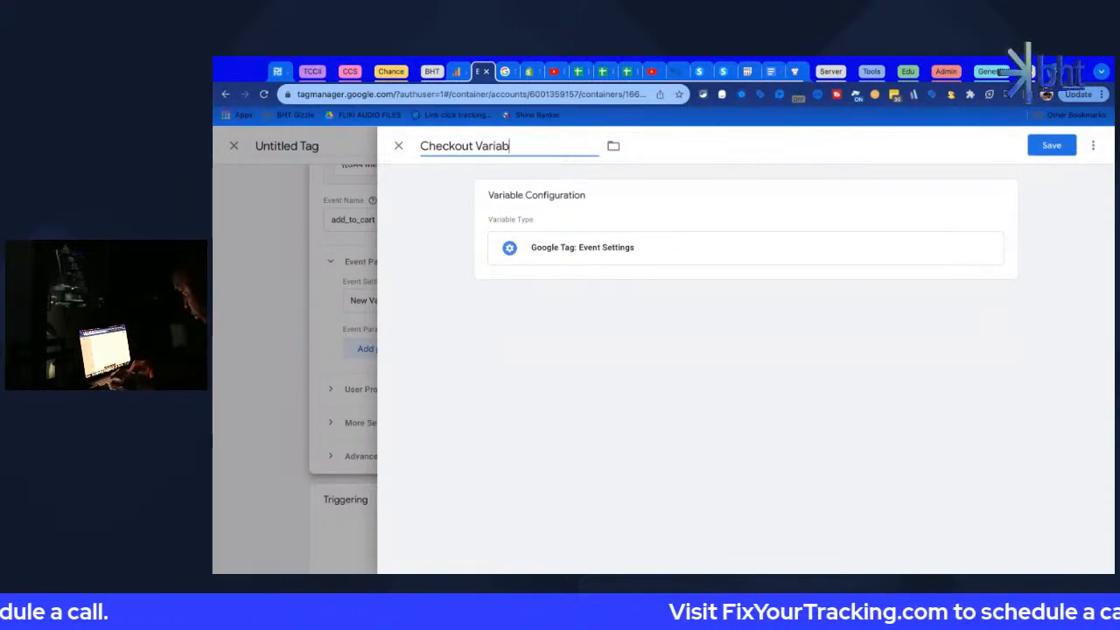
click(527, 192)
Add the event parameter page_path to Checkout Variable with the value {{Page Path}}
click(532, 314)
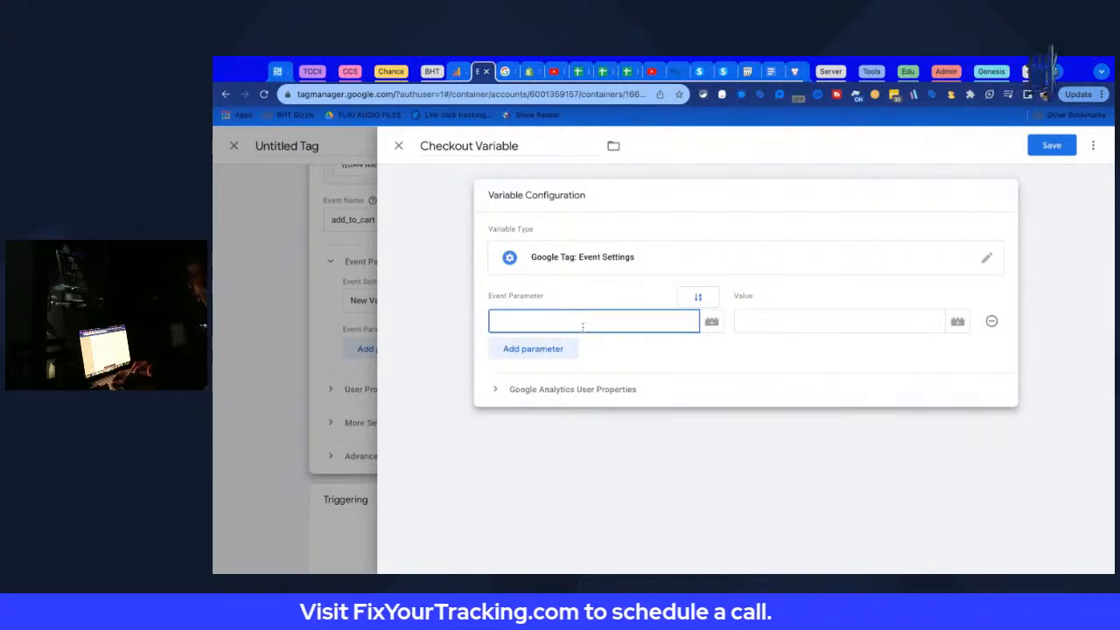
text(page)
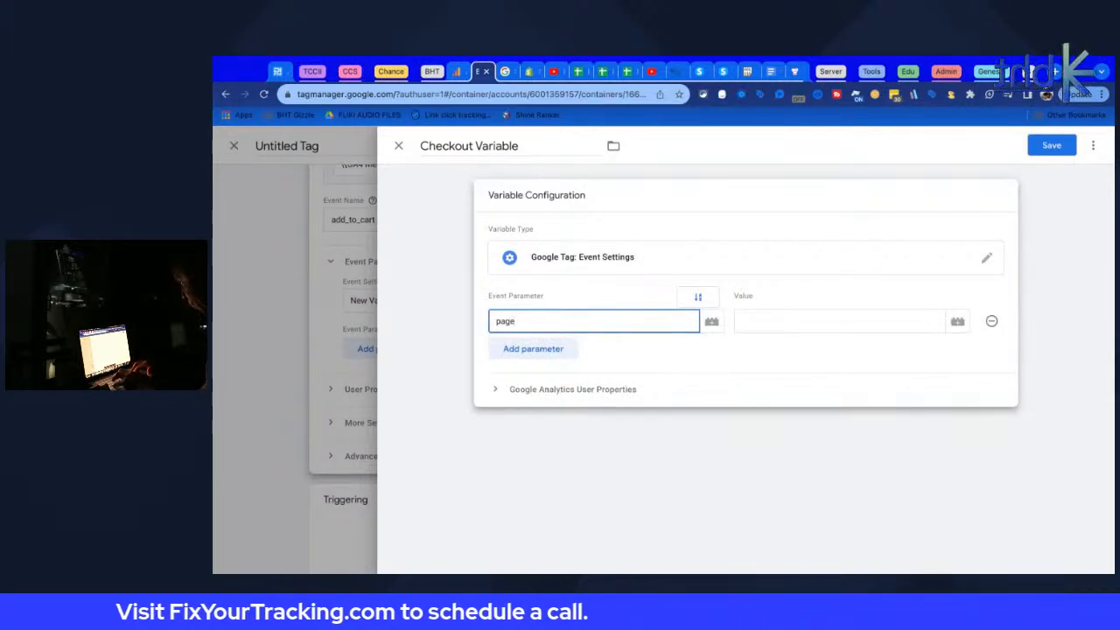
text(_path)
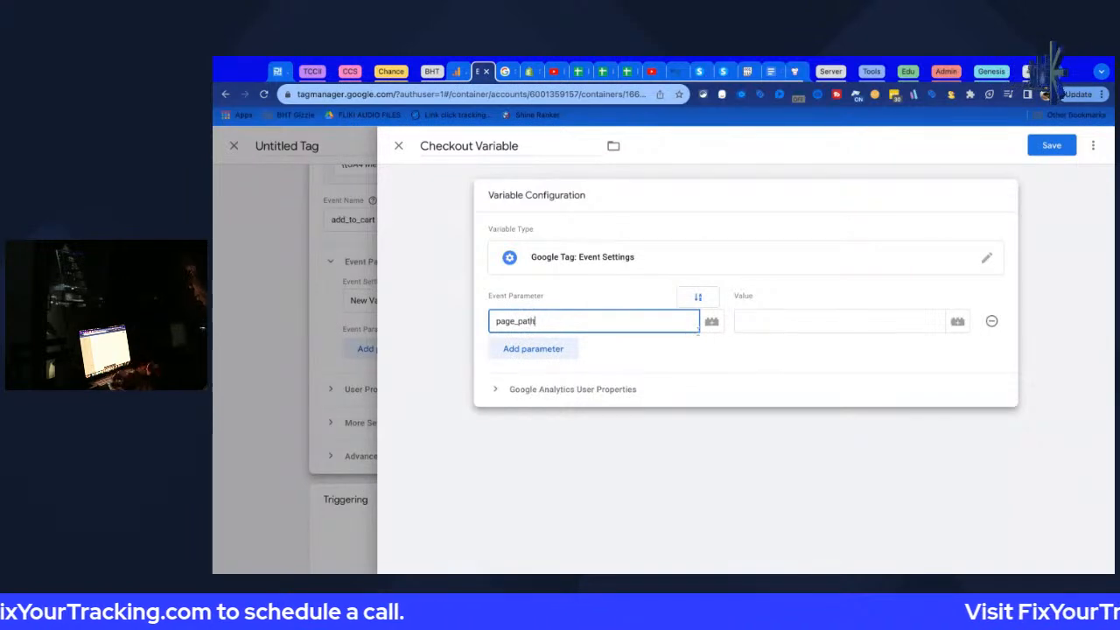
click(786, 320)
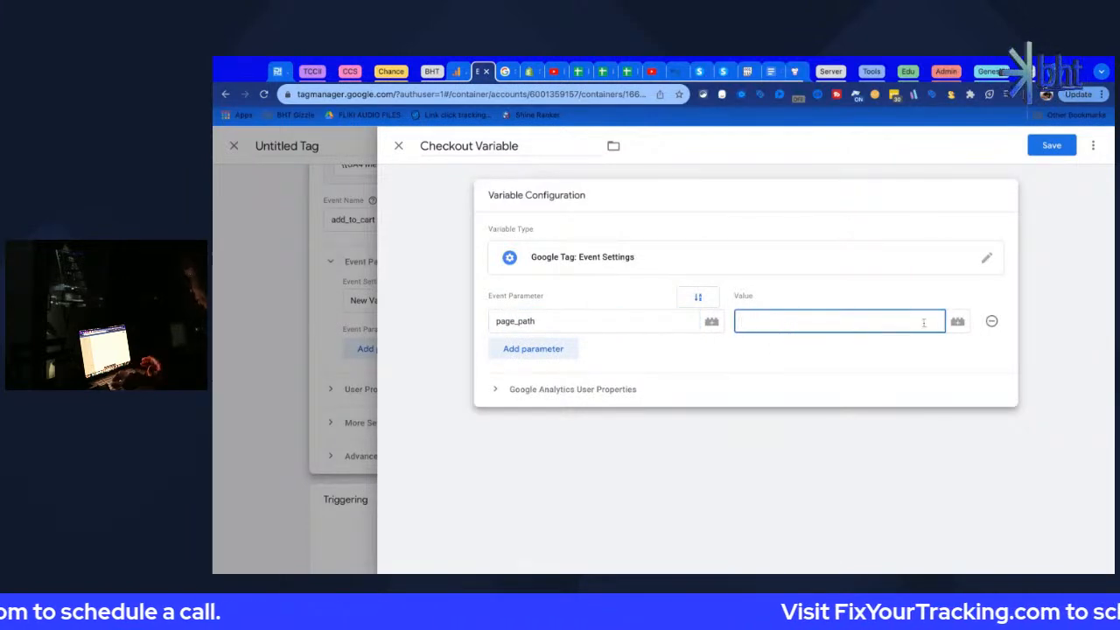
text({{)
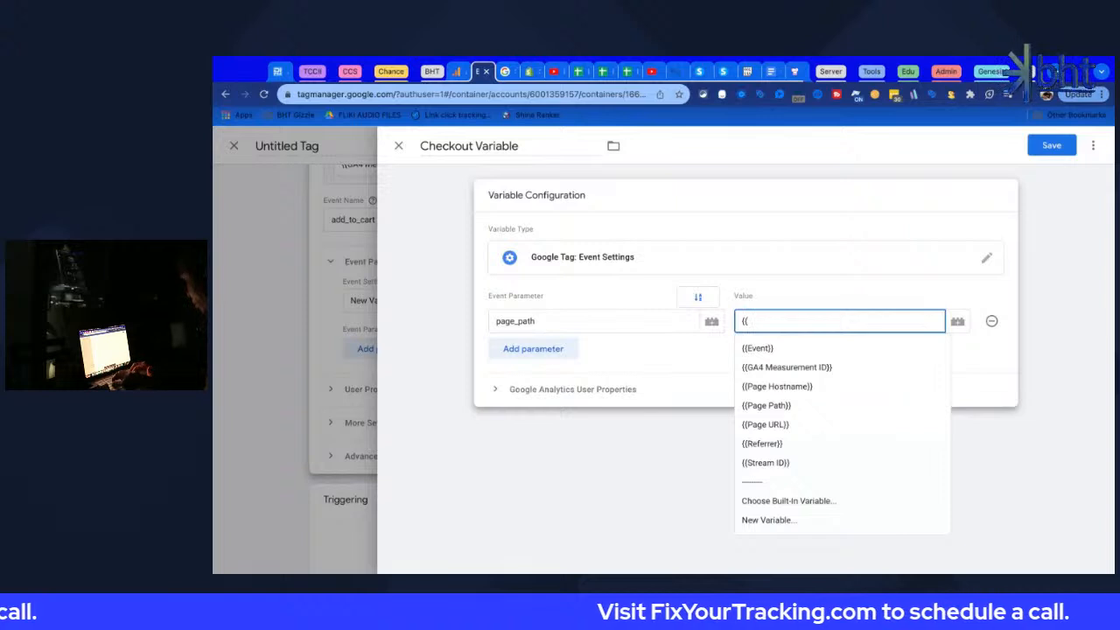
click(918, 405)
click(947, 339)
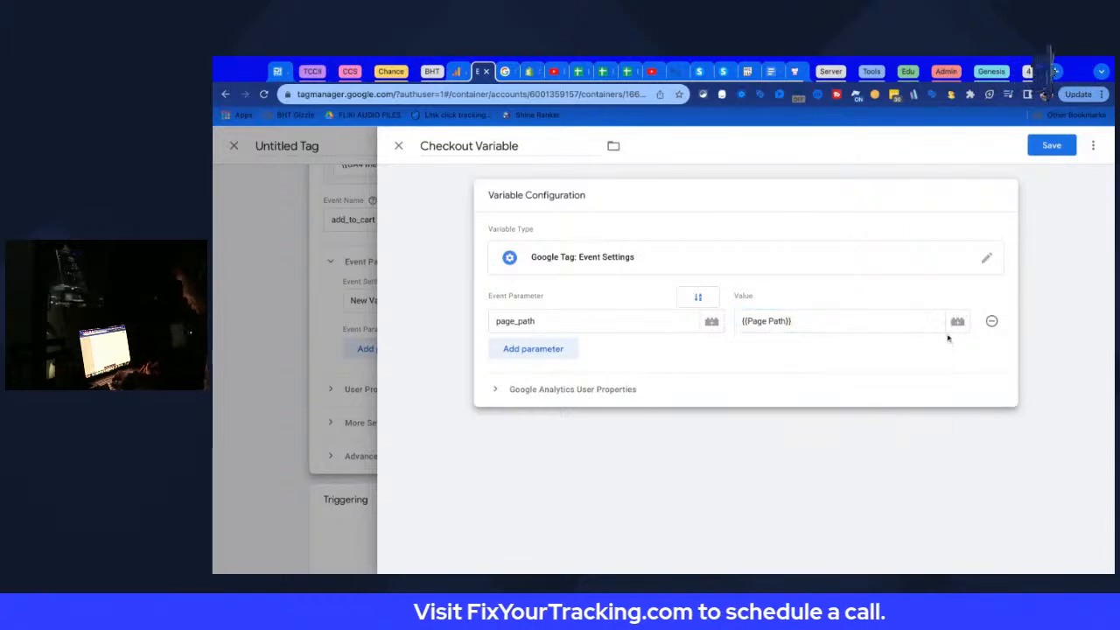
Add a second event parameter named user_id to Checkout Variable
click(492, 343)
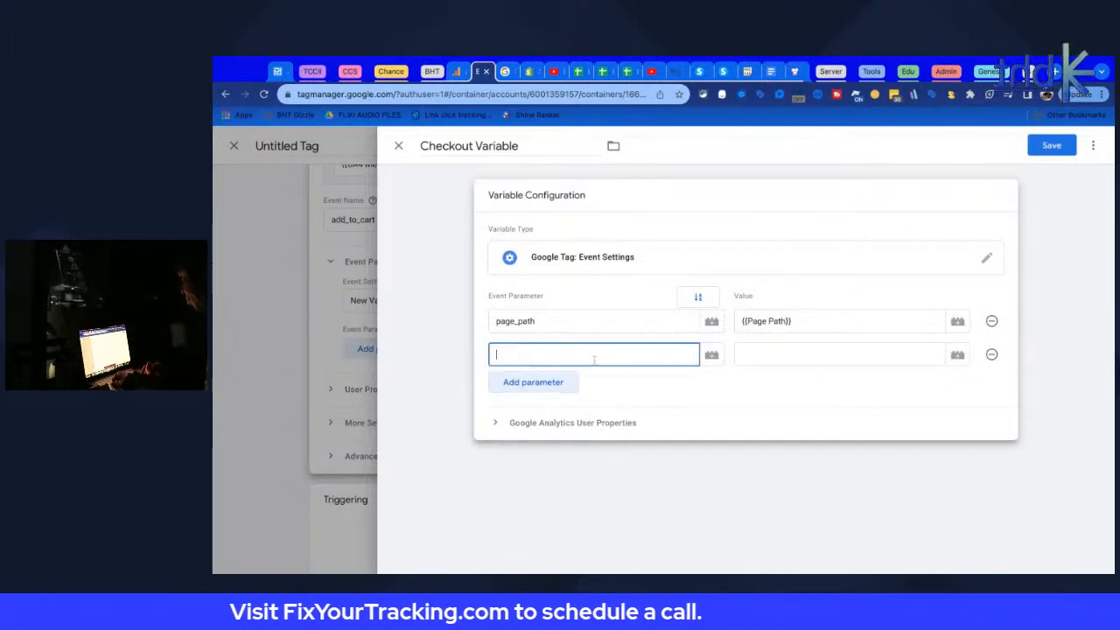
text(user)
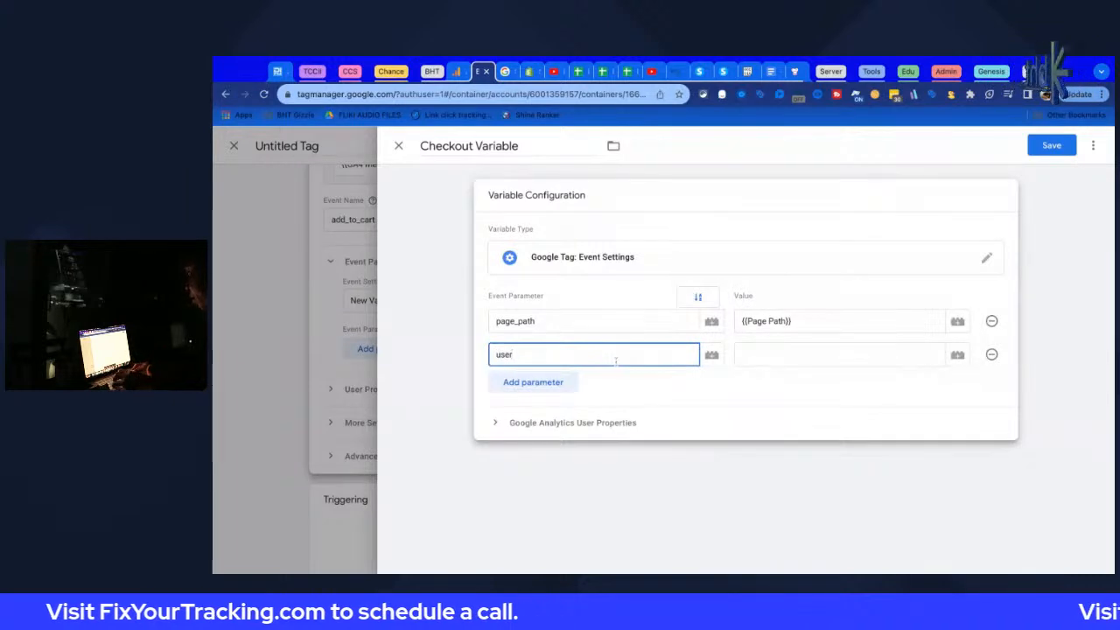
text(_id)
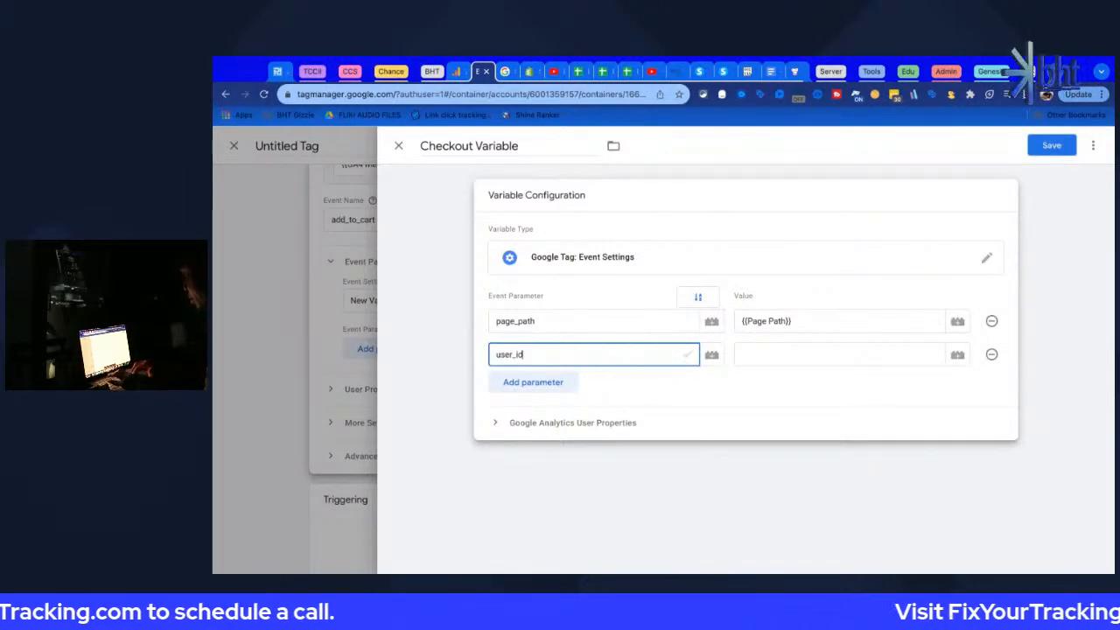
click(787, 351)
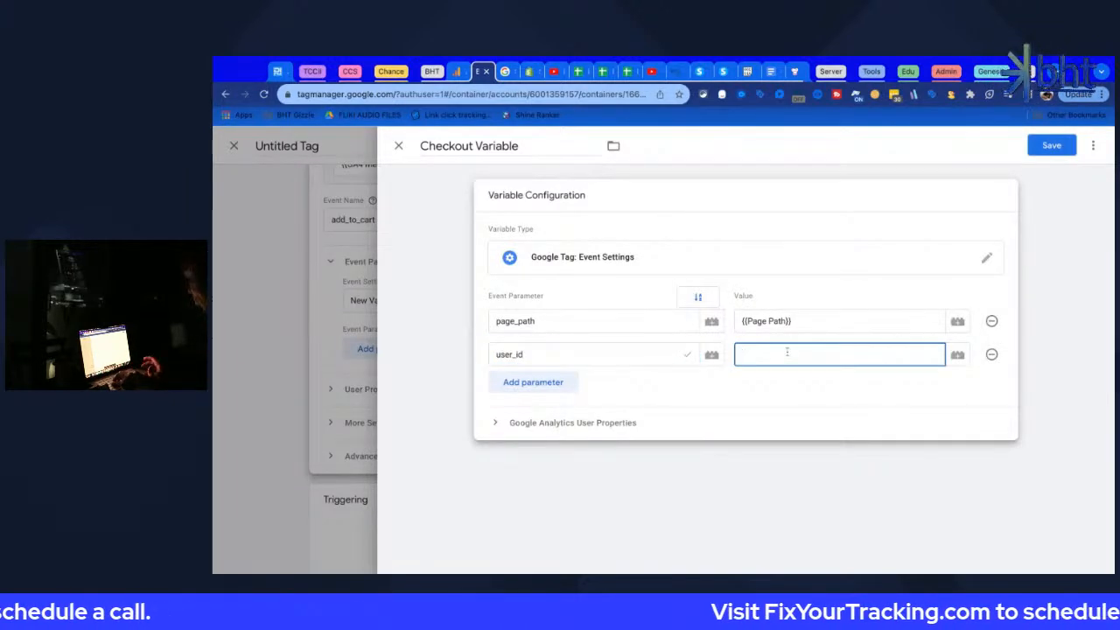
Start a new variable of type Data Layer Variable for the user_id parameter's value
text({{)
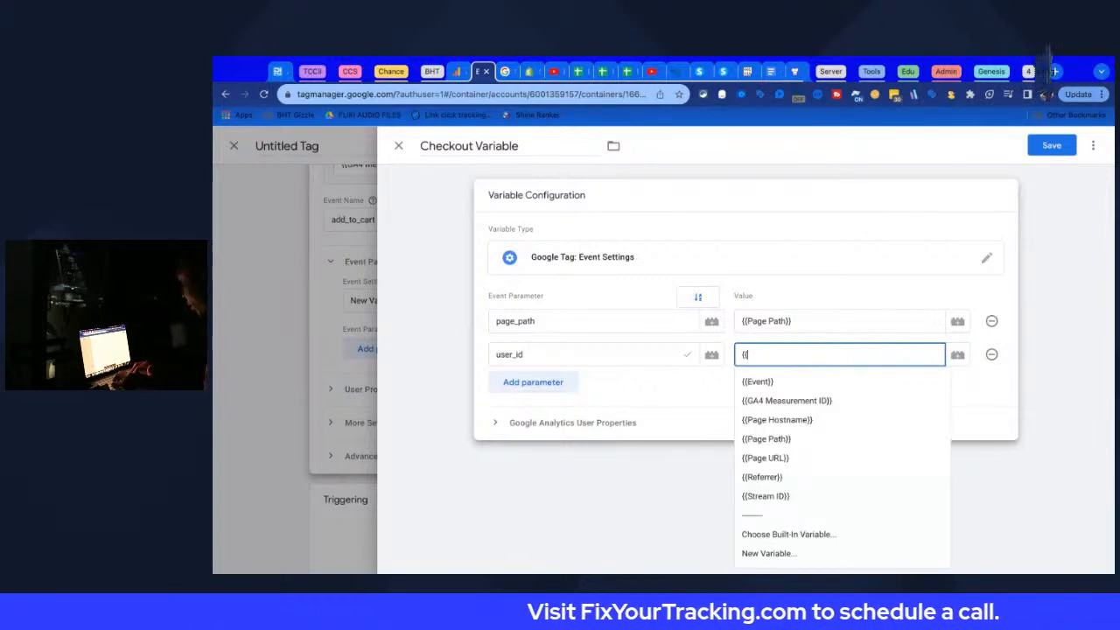
click(806, 551)
click(769, 220)
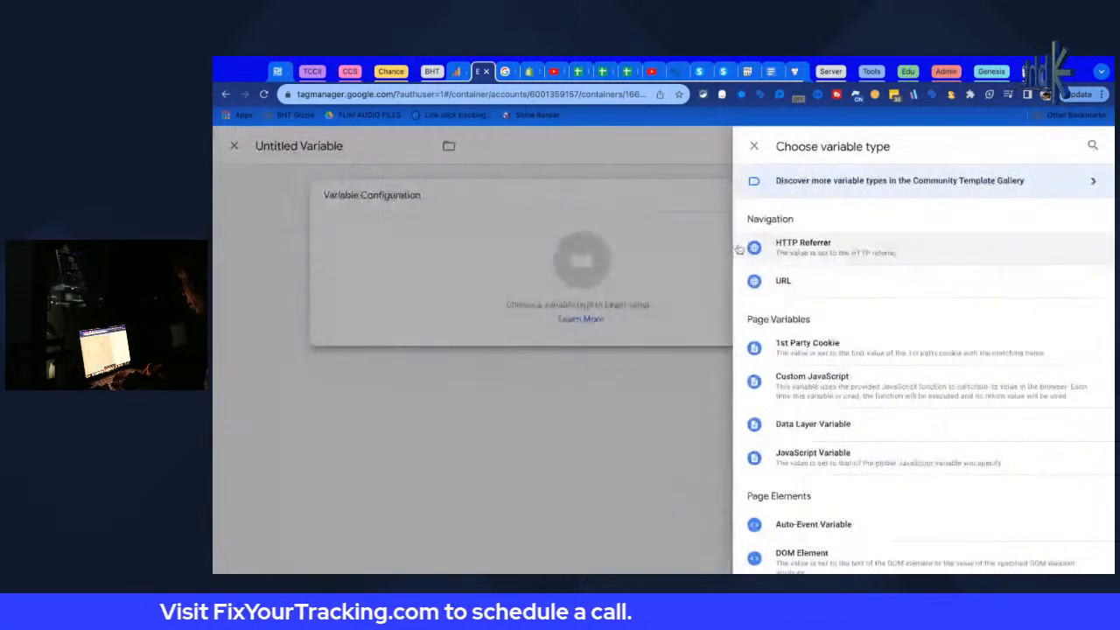
scroll(928, 419, down, 4)
scroll(924, 412, up, 3)
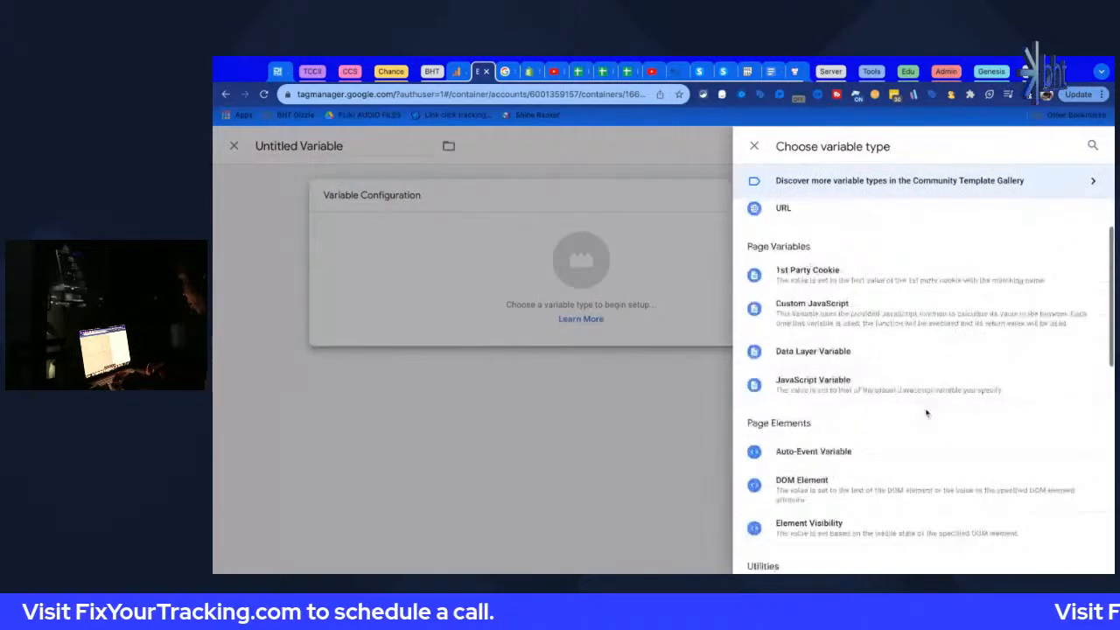
click(898, 354)
Set the data layer variable name to user_id and save the variable as dlv - user_id
click(530, 320)
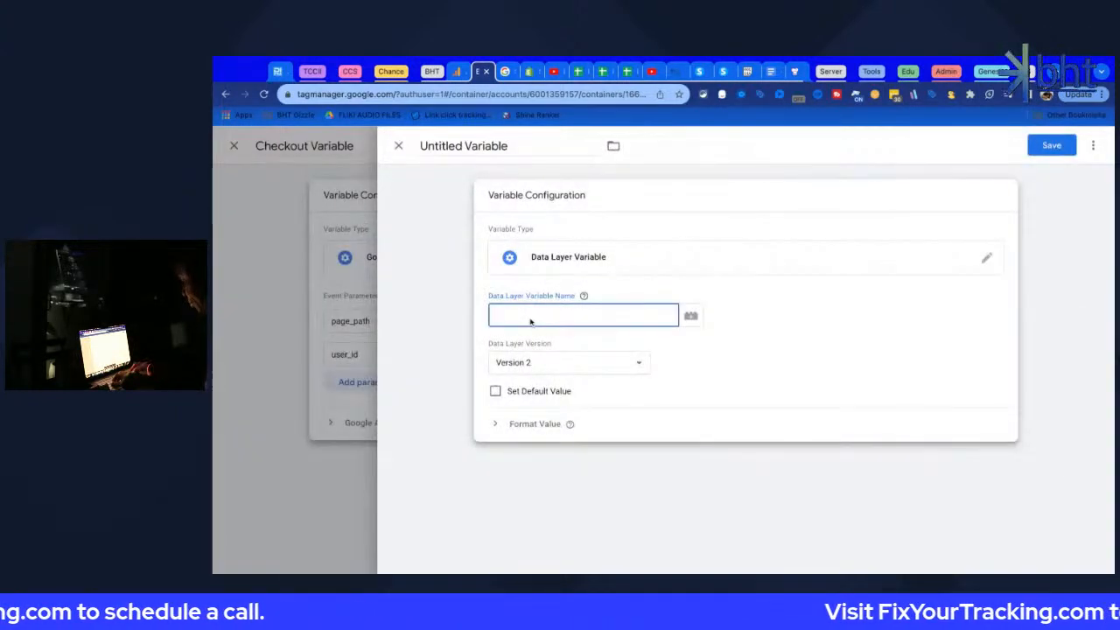
text(user_i)
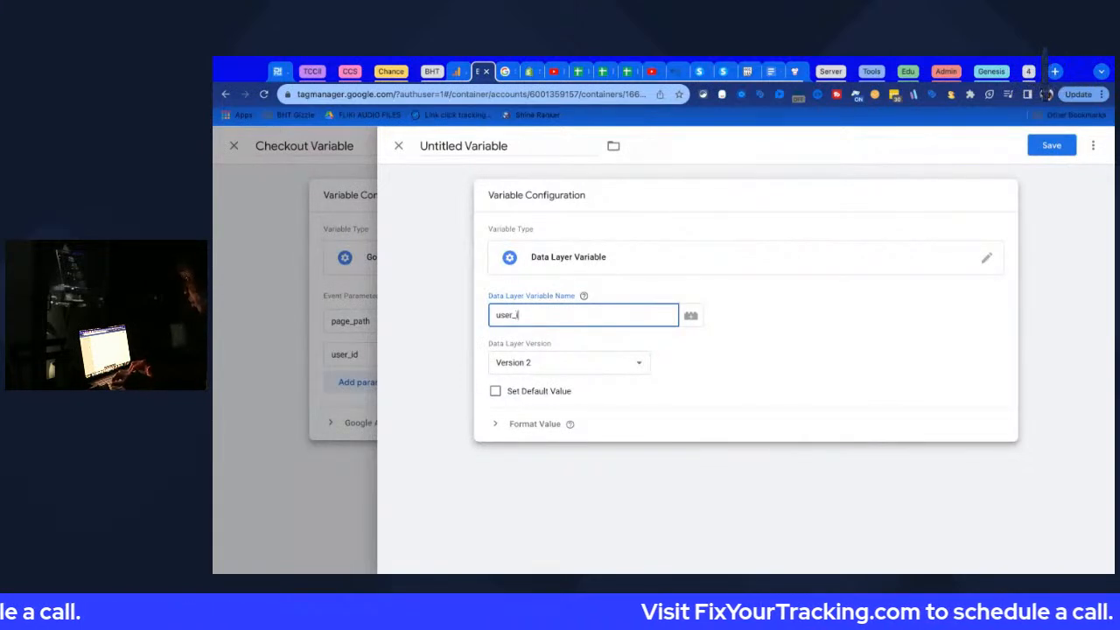
text(d)
double_click(505, 313)
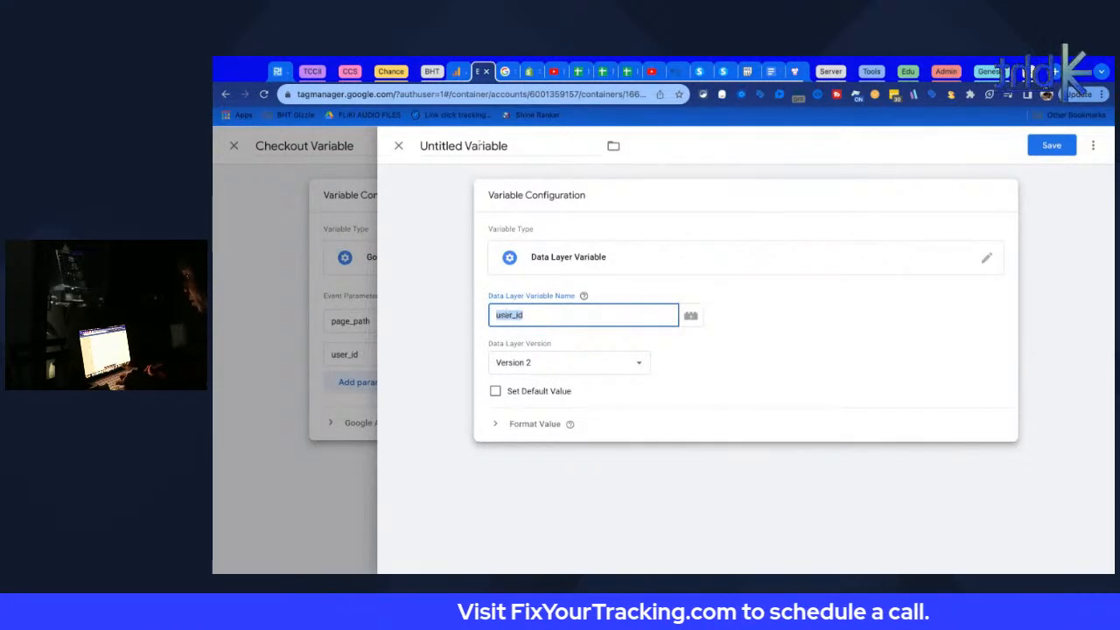
click(479, 145)
text(dlv - user_id)
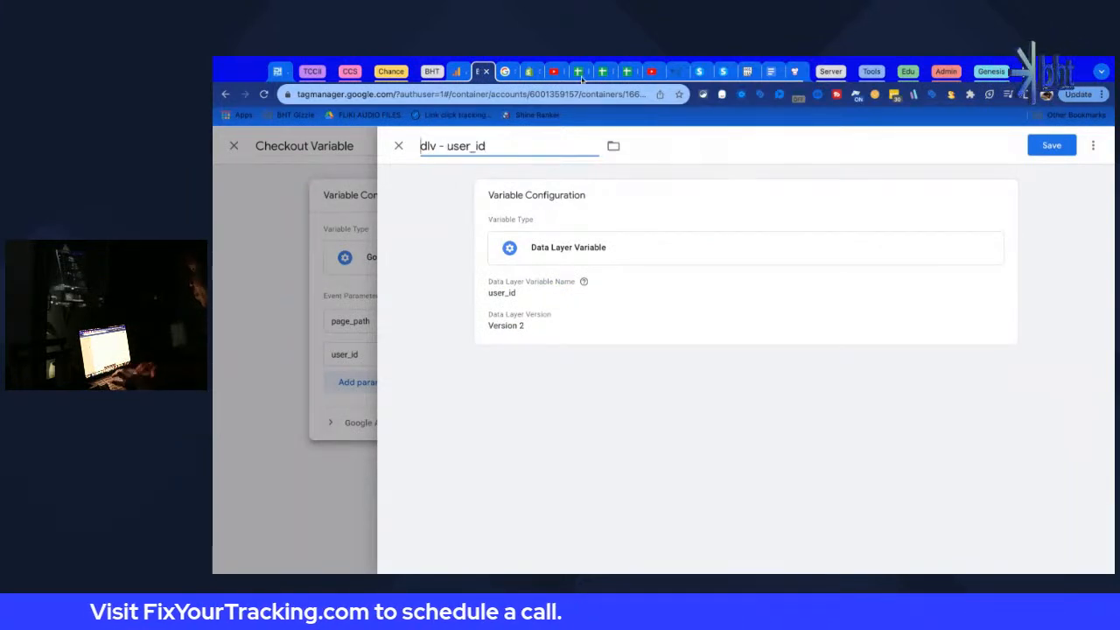
click(1052, 145)
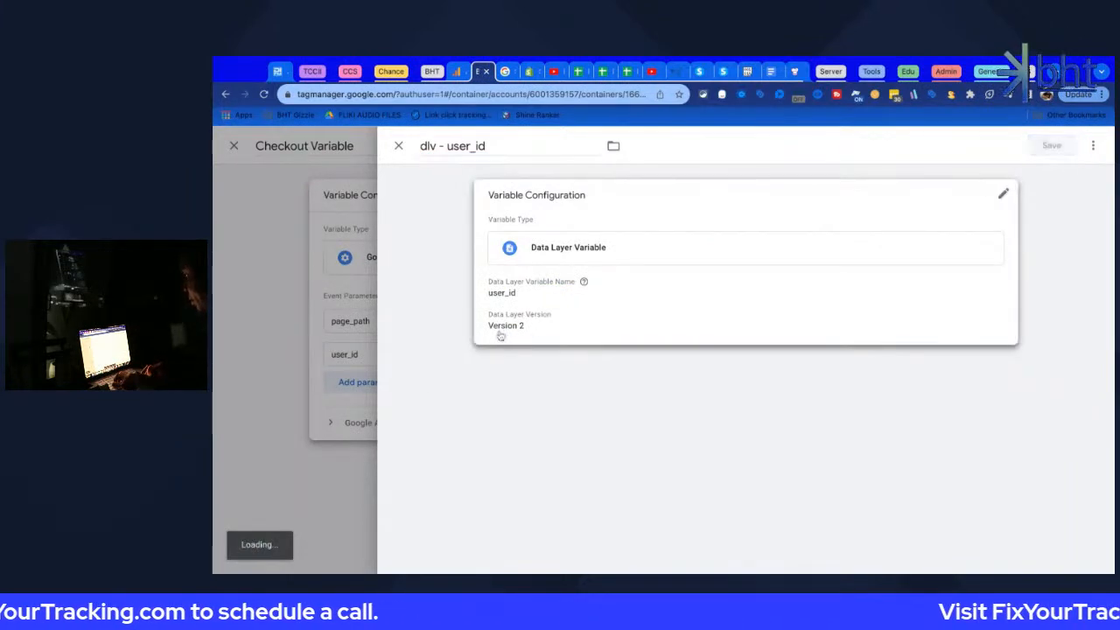
Add a third event parameter named login to Checkout Variable
click(531, 383)
click(550, 385)
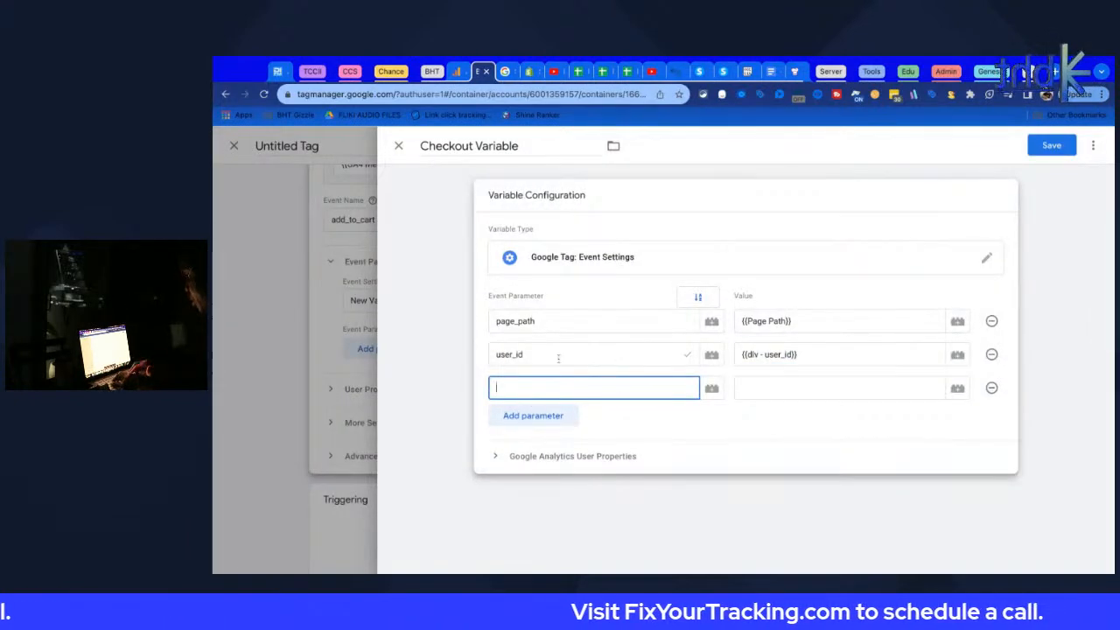
text(logi)
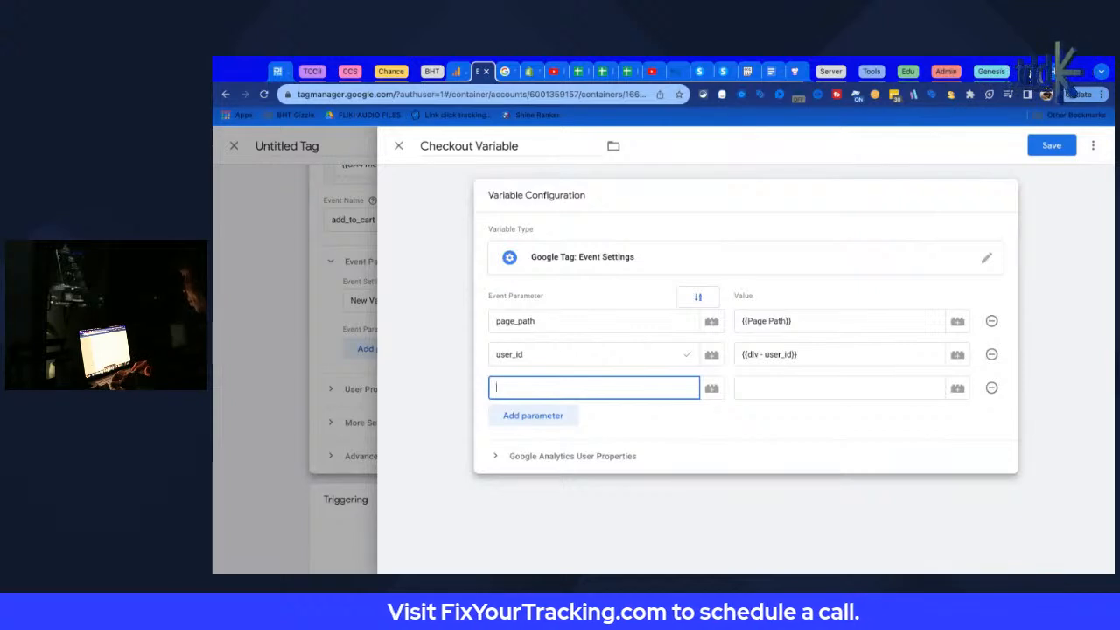
text(n)
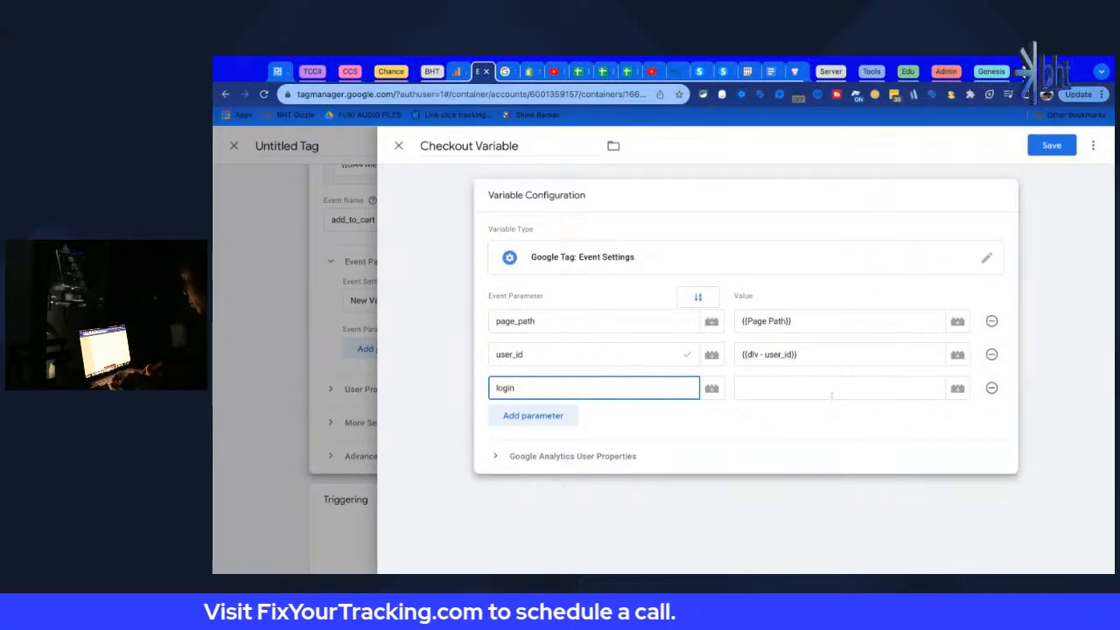
Start a new variable of type Data Layer Variable for the login parameter's value
click(793, 395)
text({{)
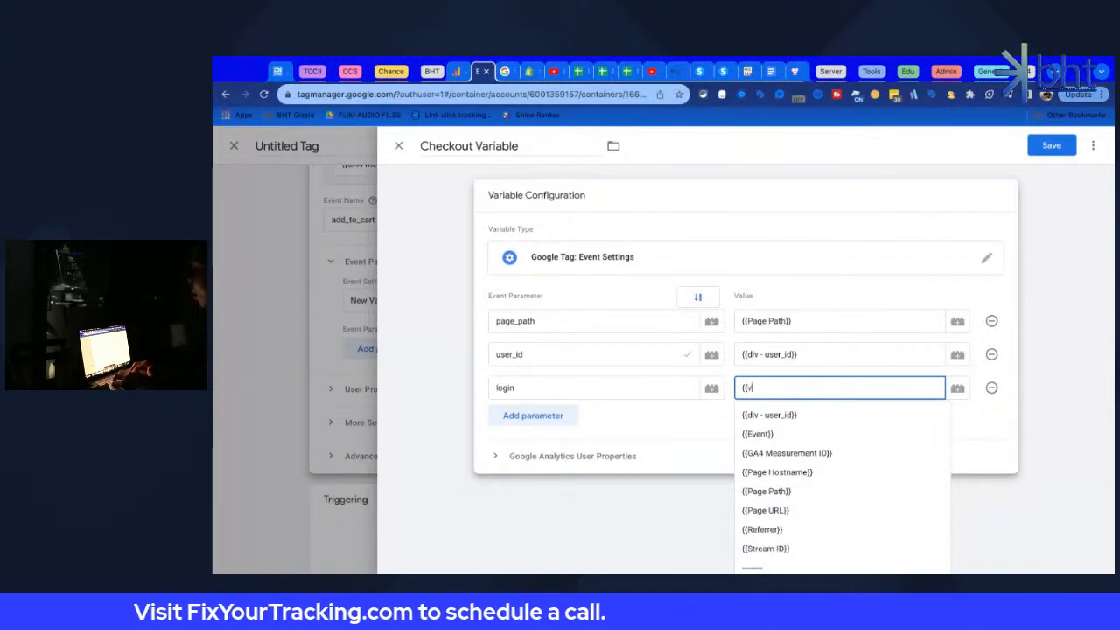
text(log)
key(BackSpace)
key(BackSpace)
key(BackSpace)
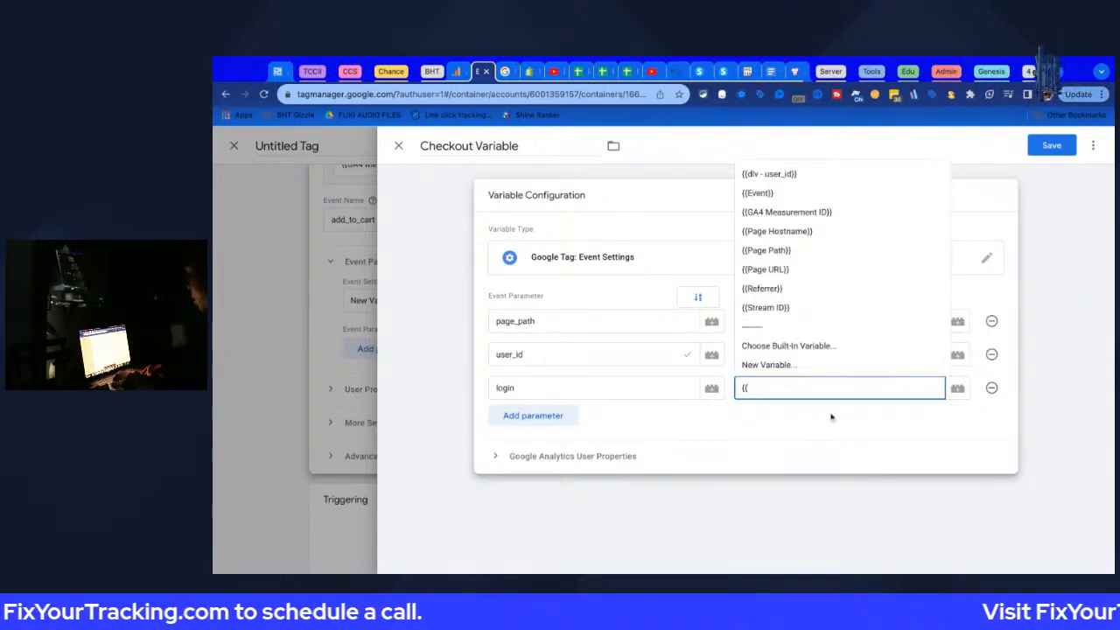
click(752, 365)
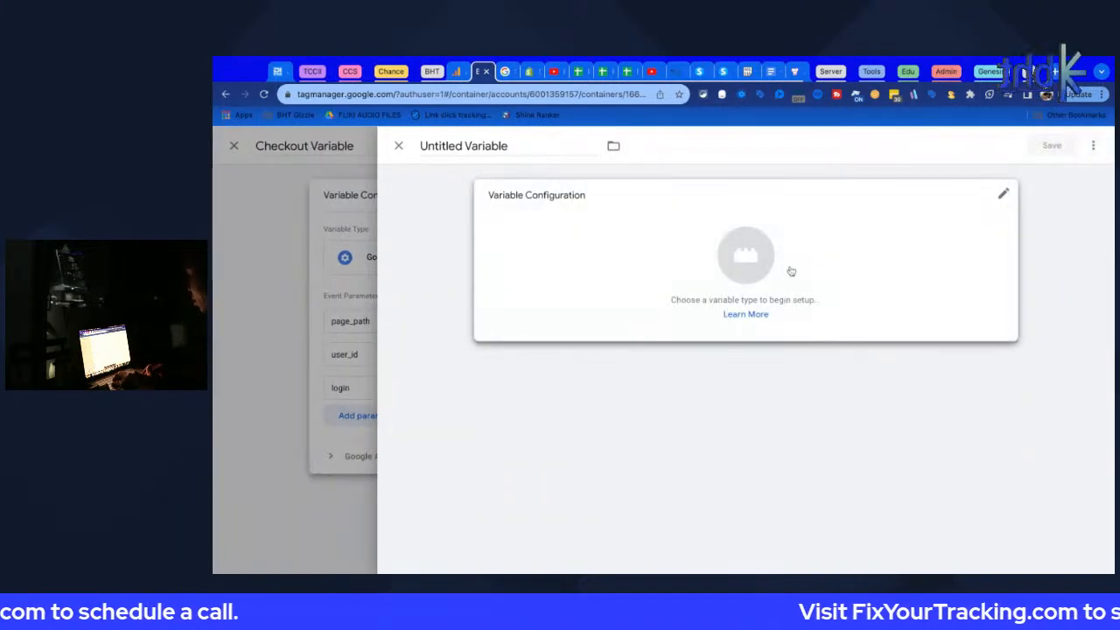
click(790, 262)
scroll(927, 376, down, 3)
click(910, 266)
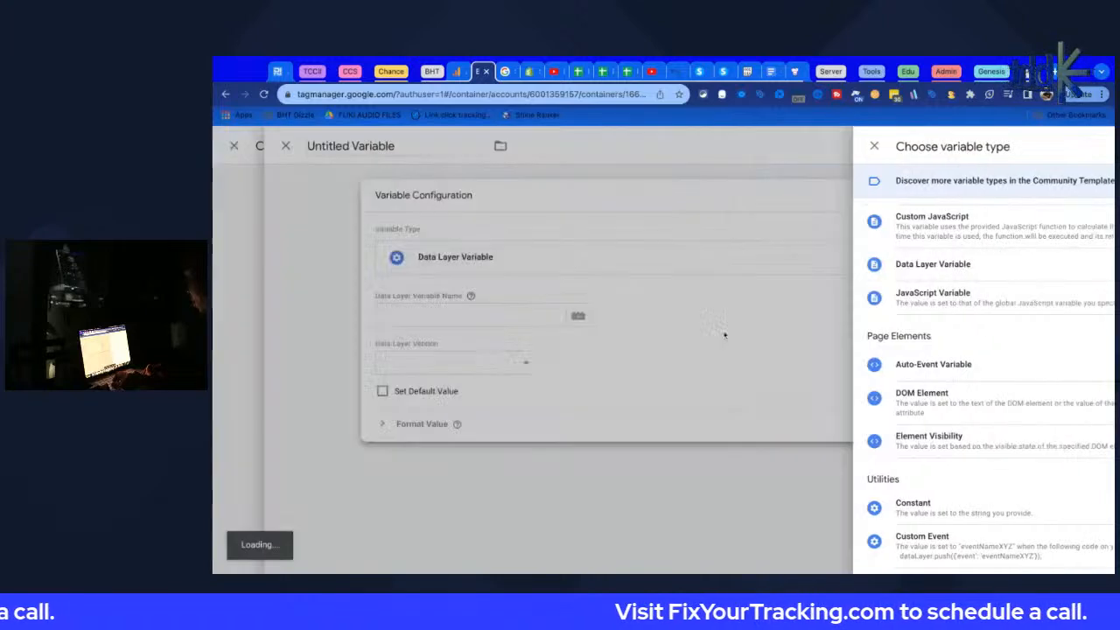
Set the data layer variable name to visitorLoginState
click(586, 313)
text(viso)
key(BackSpace)
text(i)
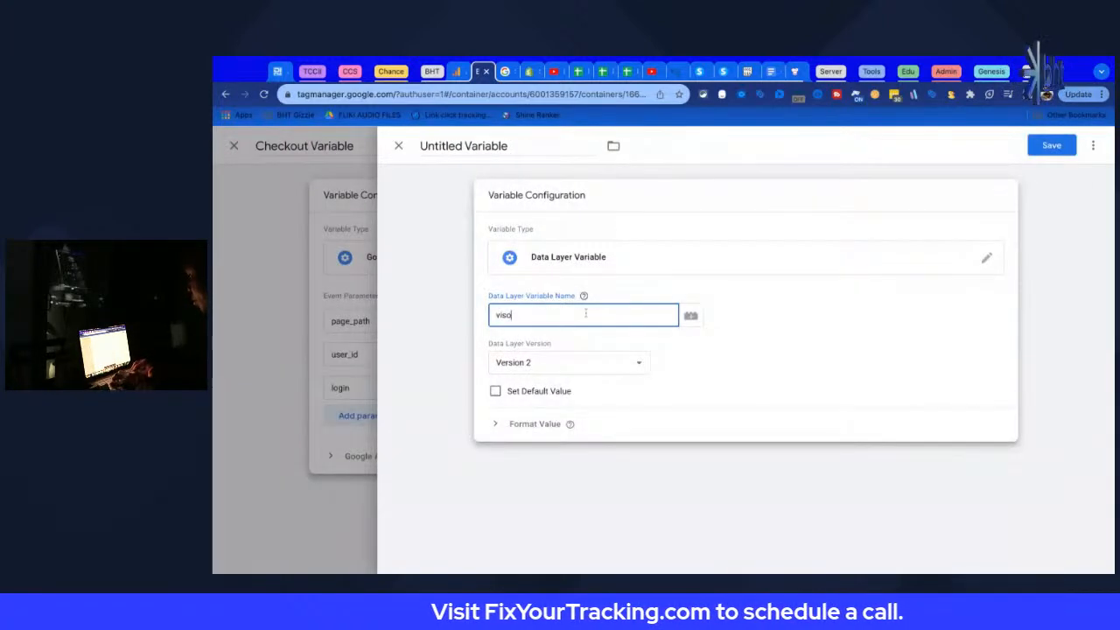
text(torLog)
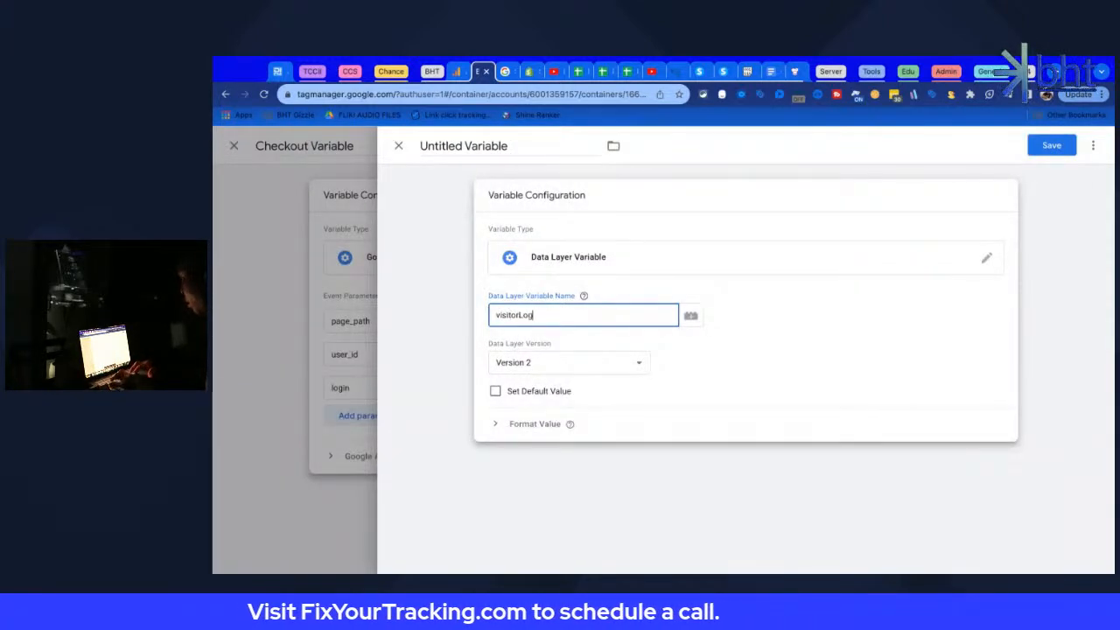
text(inState)
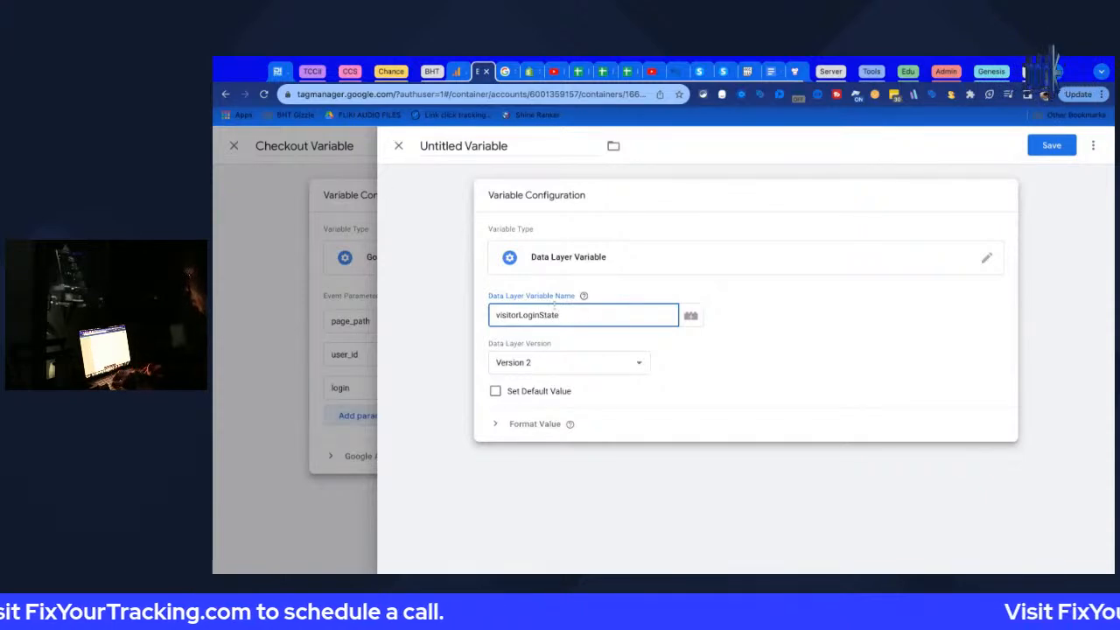
Name the variable dlv - visitorLoginState and save it as the login parameter's value
key(ctrl+a)
key(ctrl+c)
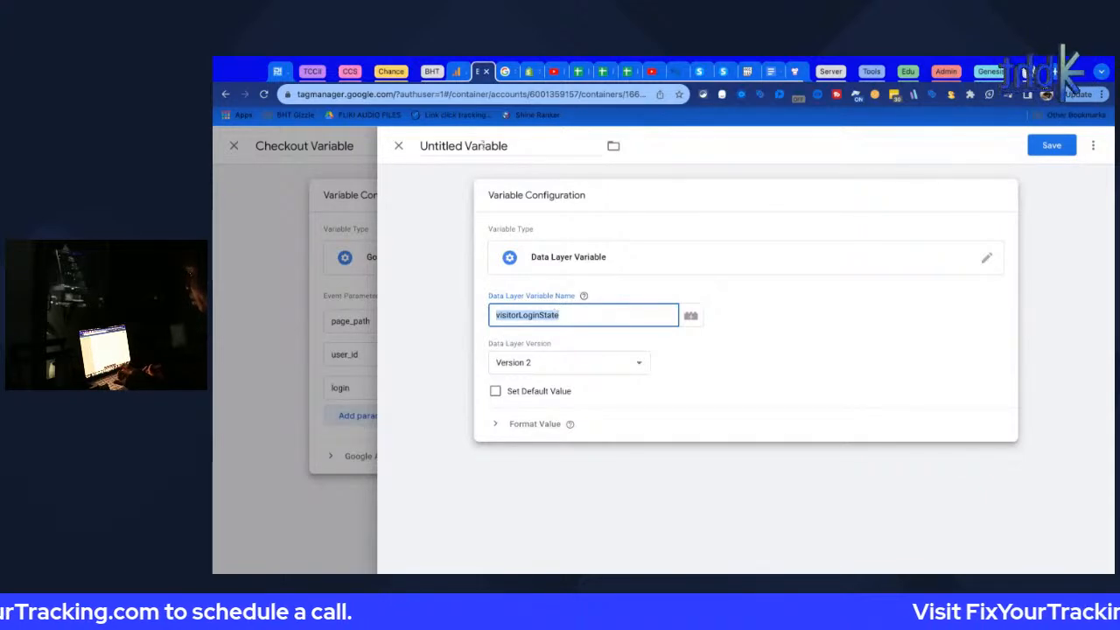
click(481, 145)
text(dlv -)
key(ctrl+v)
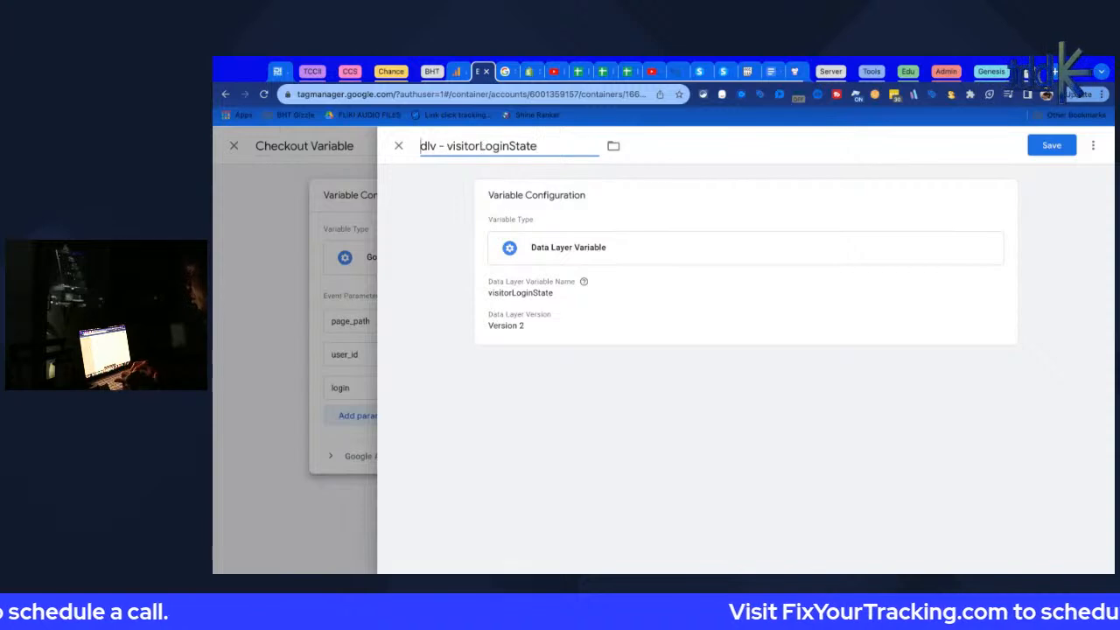
click(1052, 149)
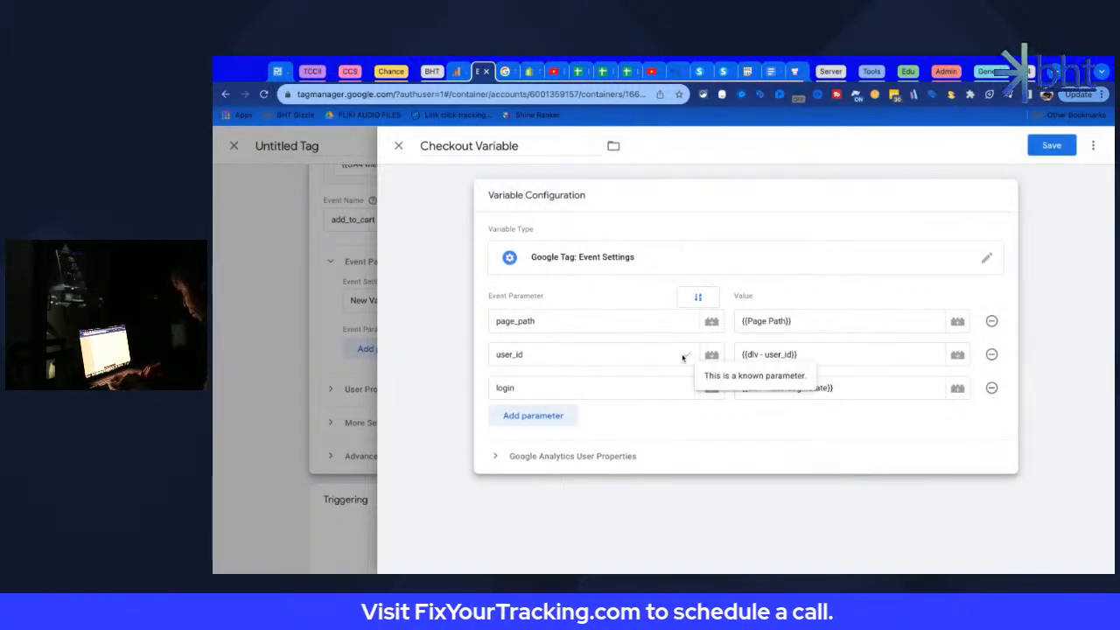
click(592, 329)
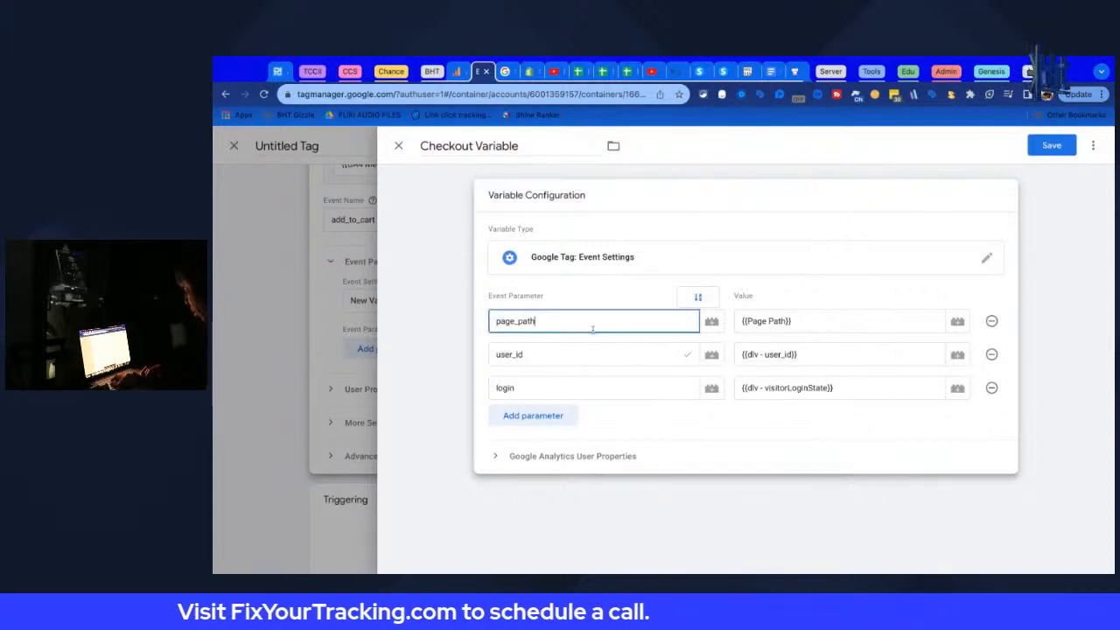
double_click(657, 323)
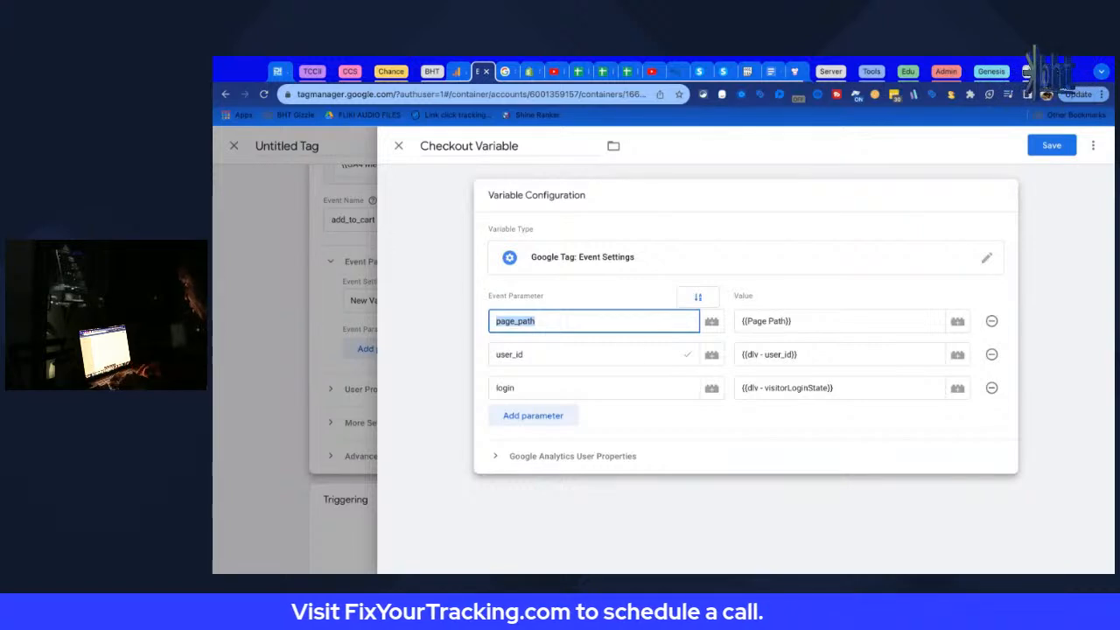
Add a Google Analytics user property named user_id to Checkout Variable
click(540, 454)
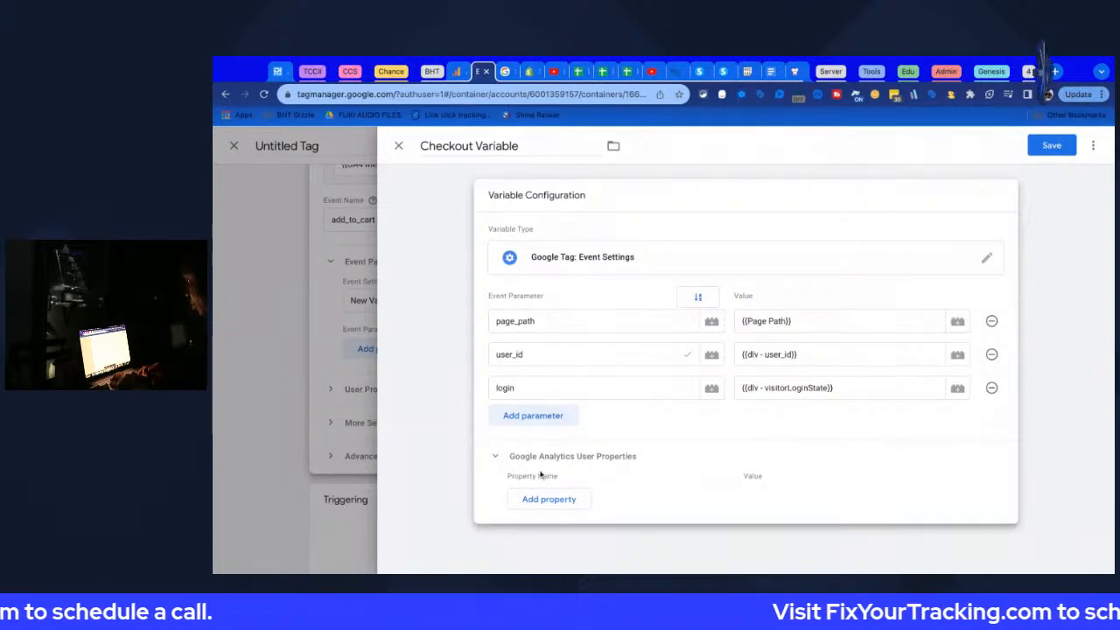
double_click(509, 355)
key(ctrl+c)
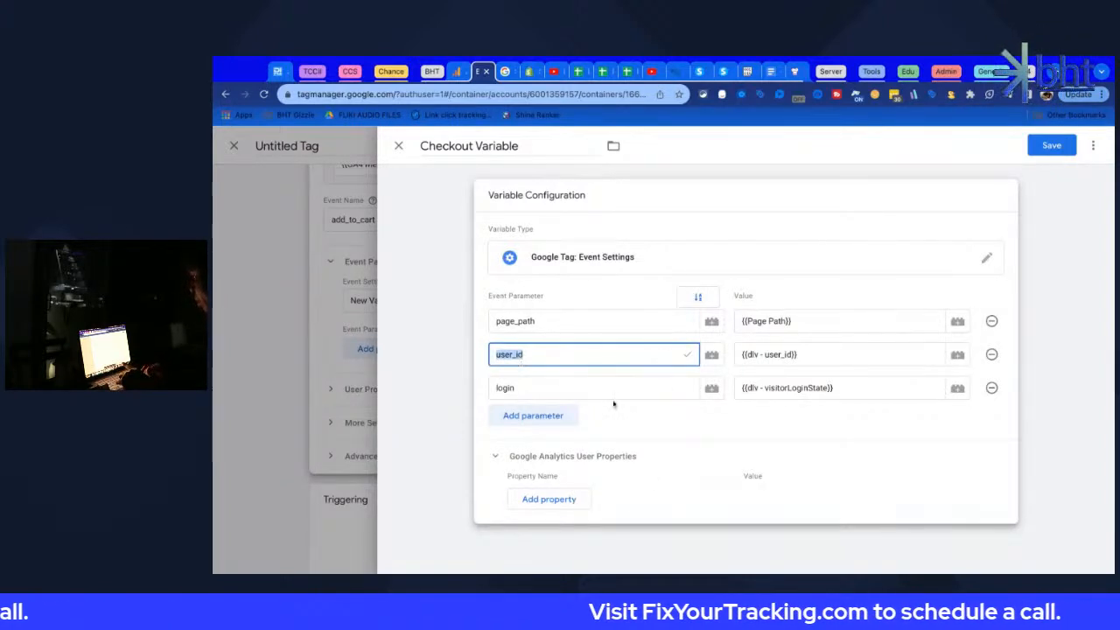
click(548, 499)
click(647, 496)
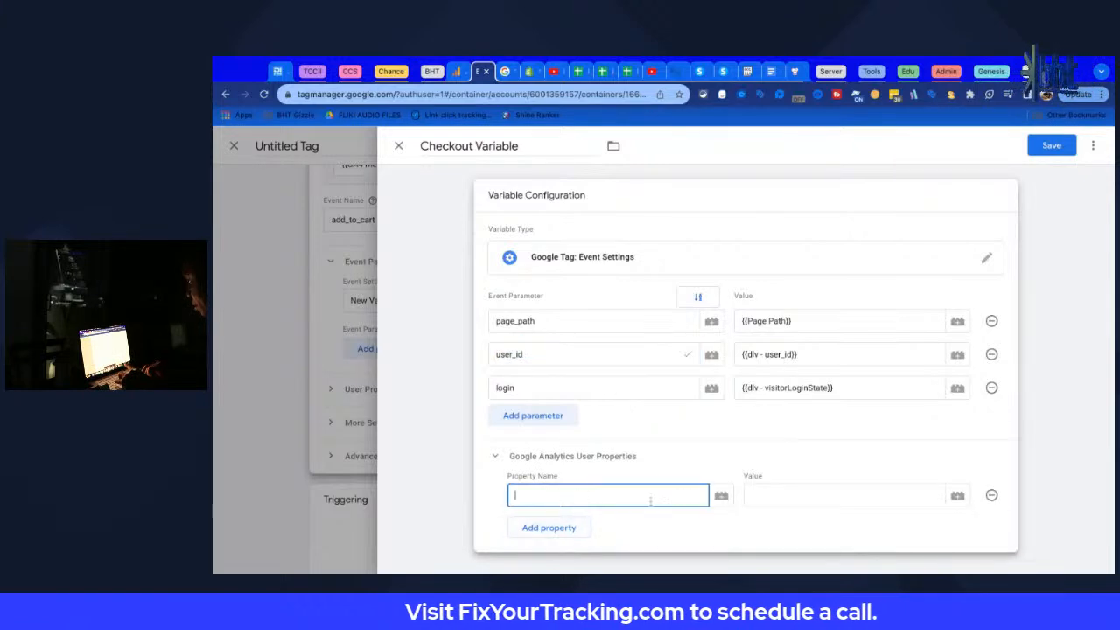
key(ctrl+v)
Set the user property's value to {{dlv - user_id}} and remove the property again
click(789, 495)
click(820, 346)
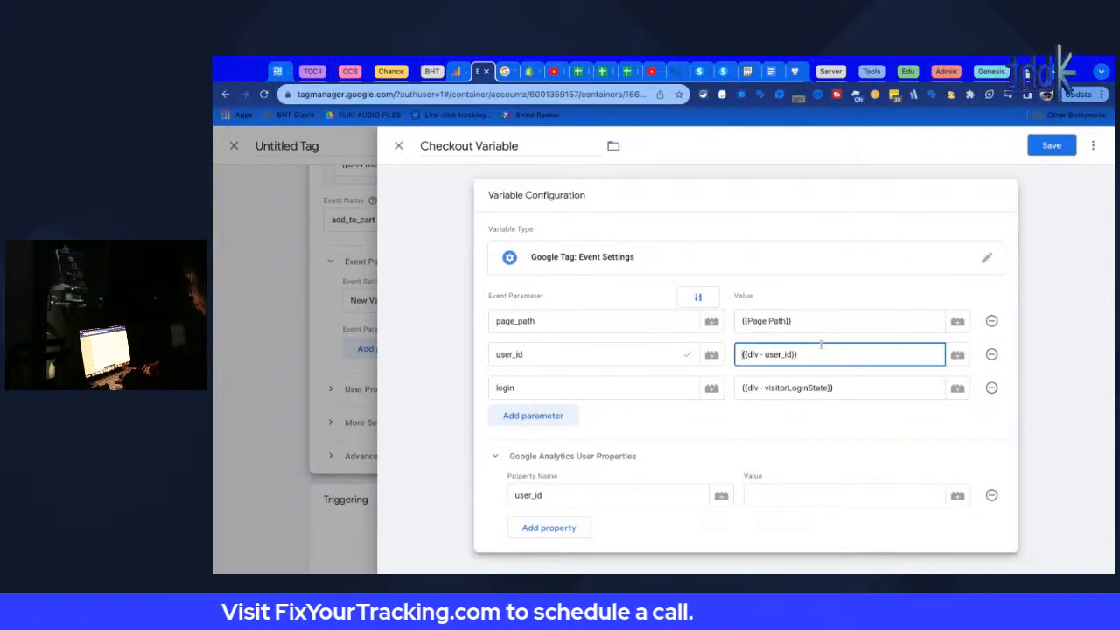
key(ctrl+a)
key(ctrl+c)
click(777, 495)
key(ctrl+v)
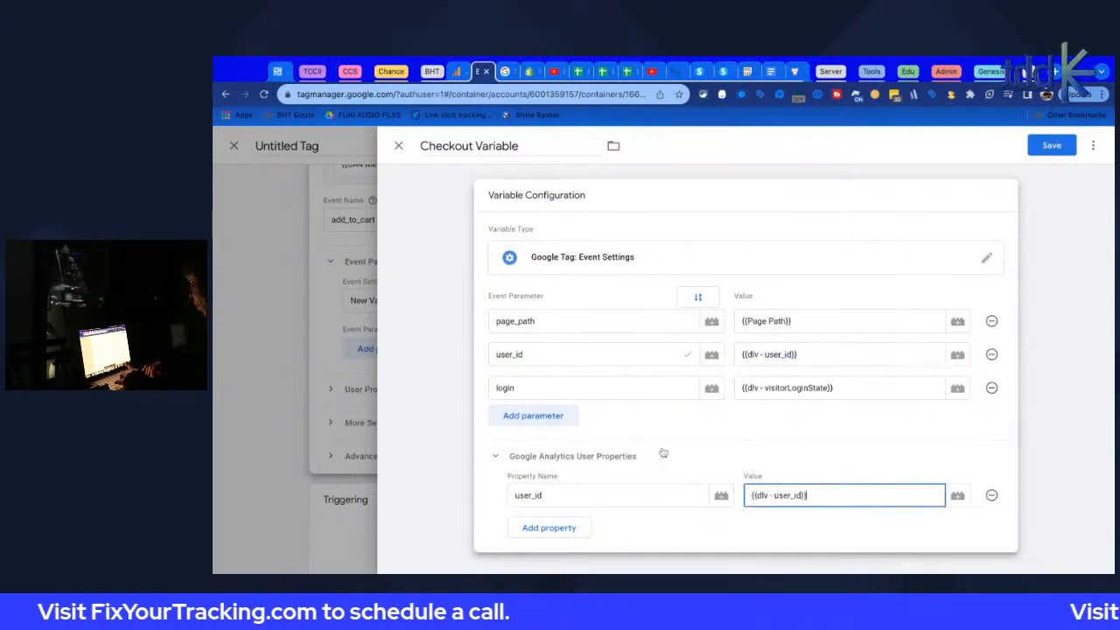
click(653, 437)
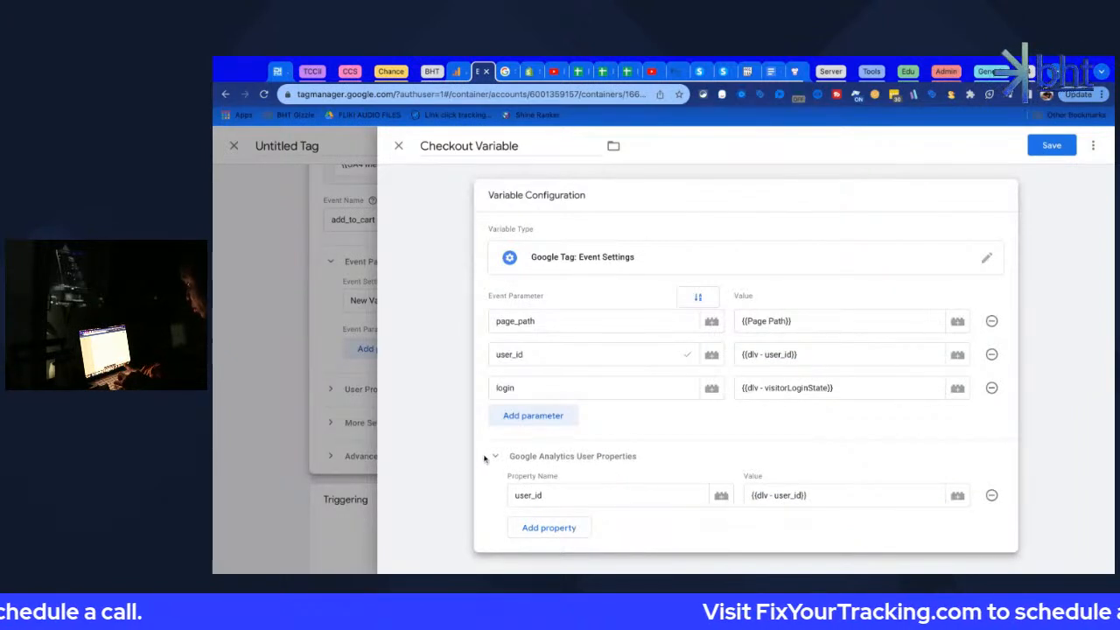
click(991, 495)
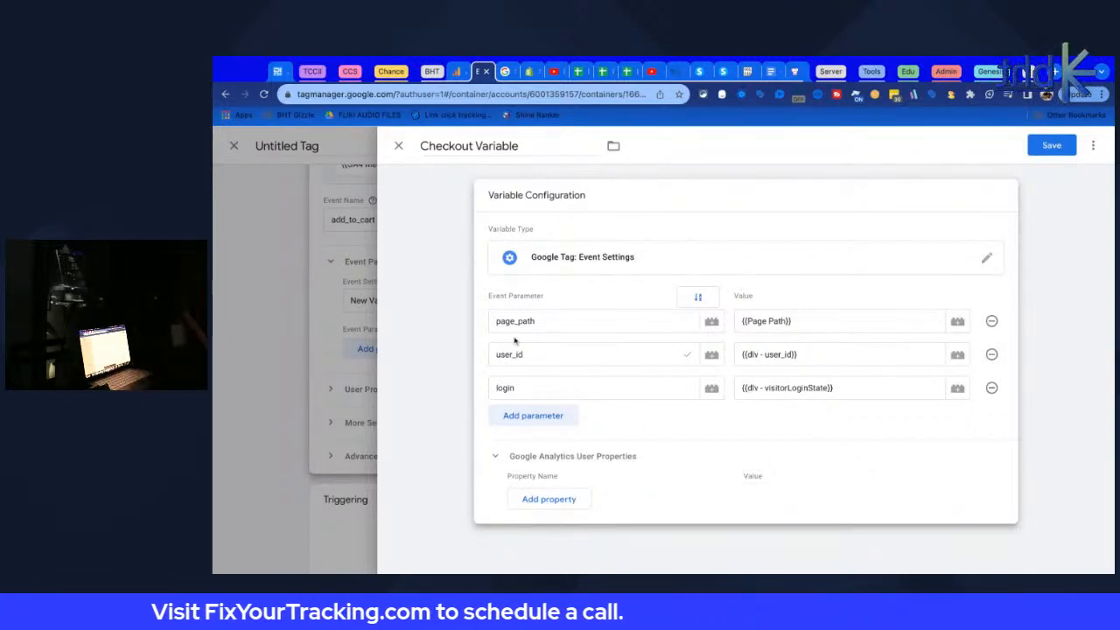
Add a fourth event parameter named item_variant to Checkout Variable
click(525, 420)
click(526, 417)
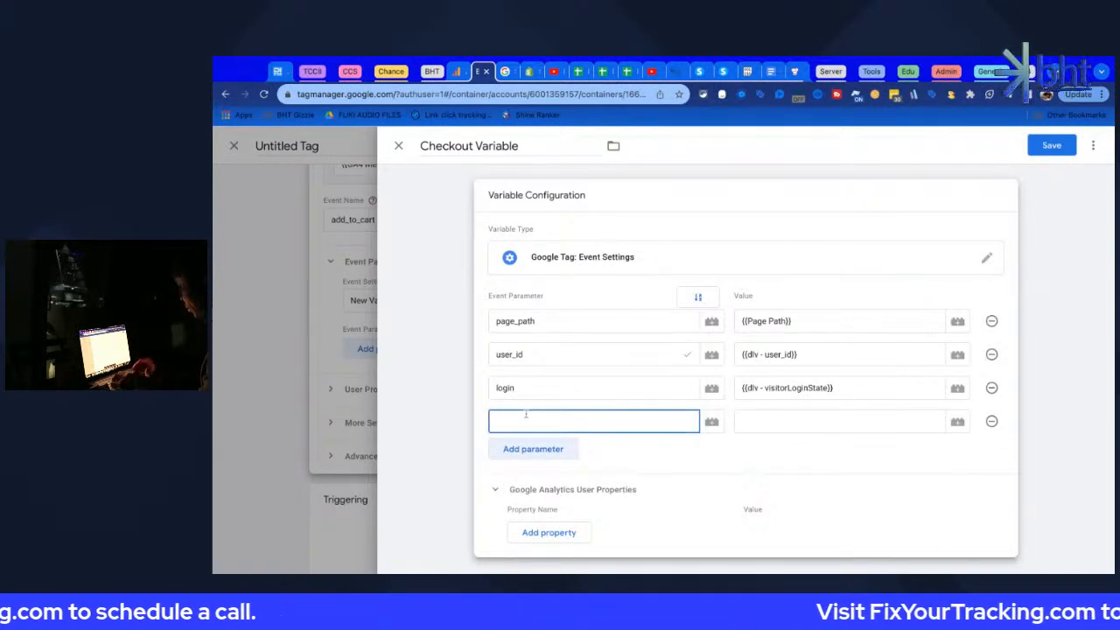
text(item_v)
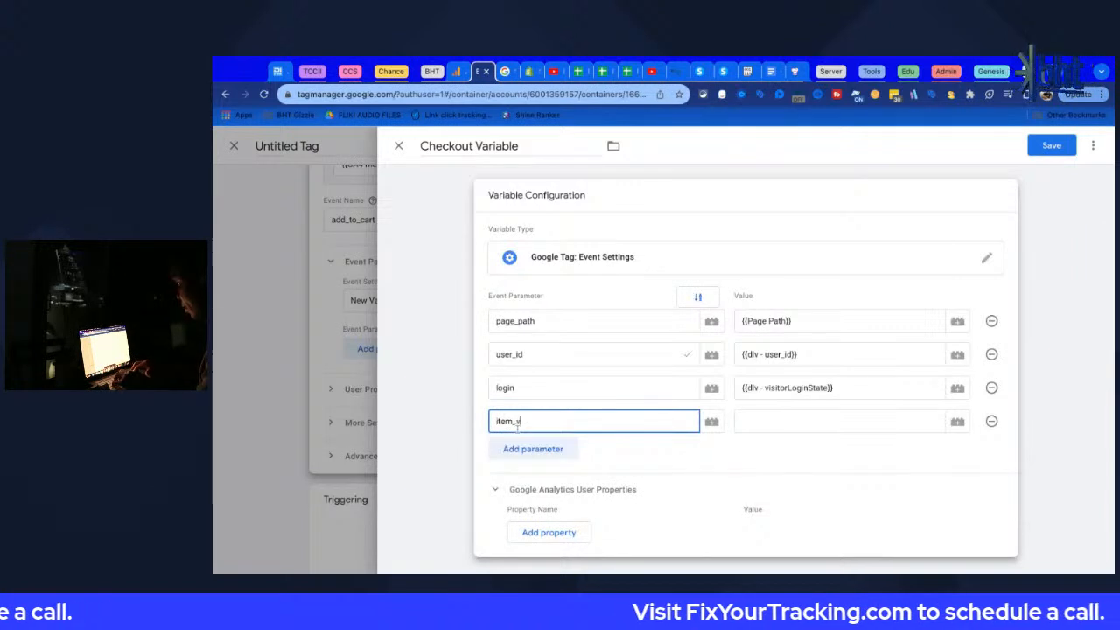
text(ariant)
key(Tab)
key(Tab)
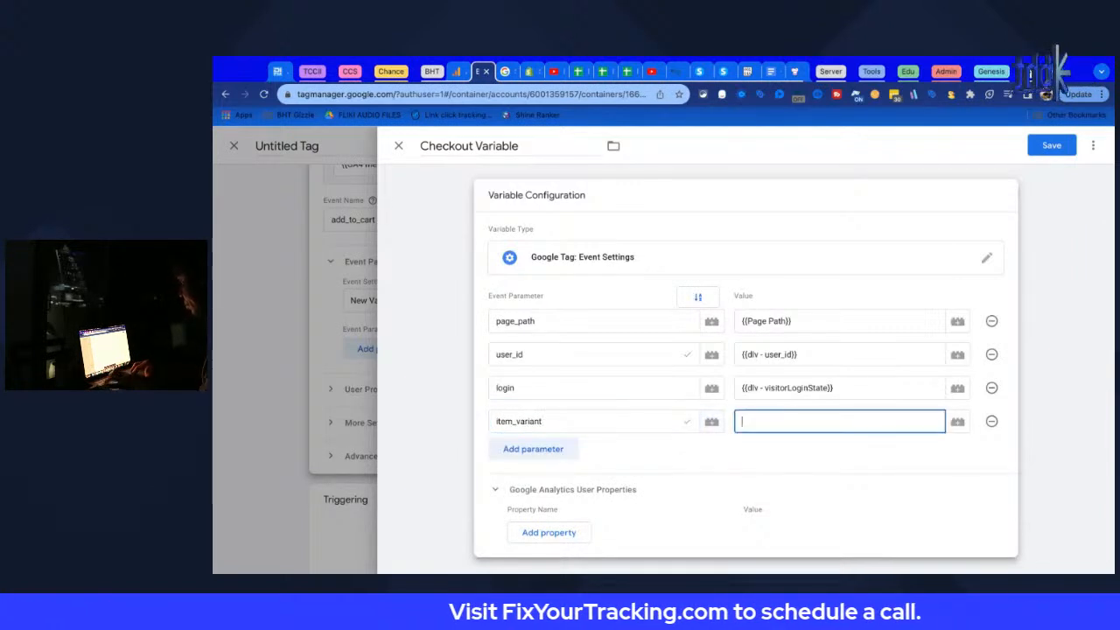
text({{)
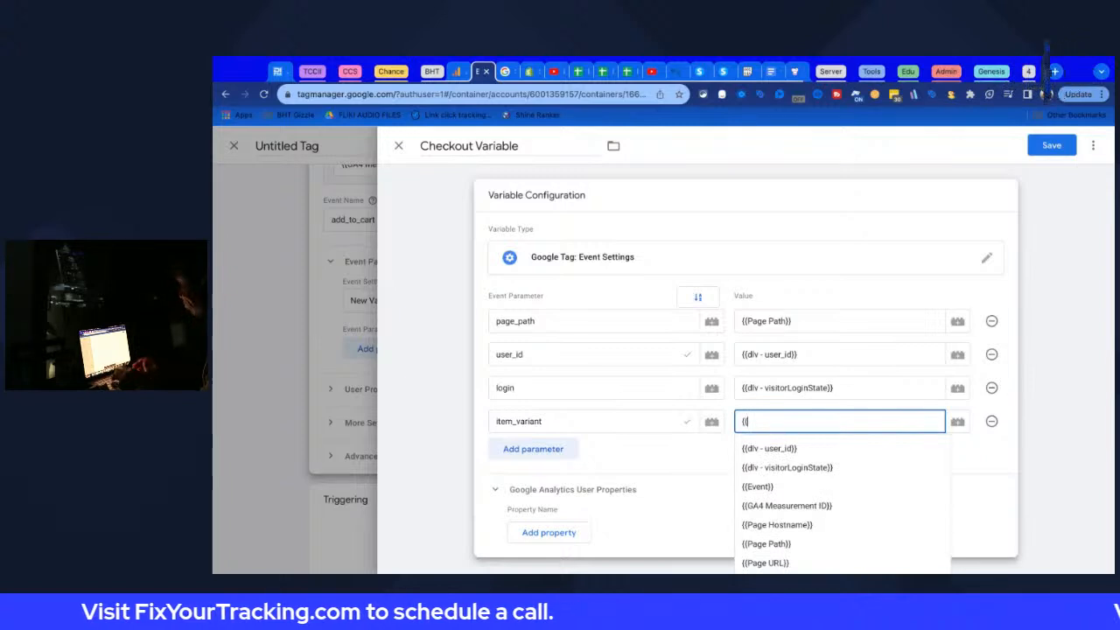
scroll(796, 490, down, 3)
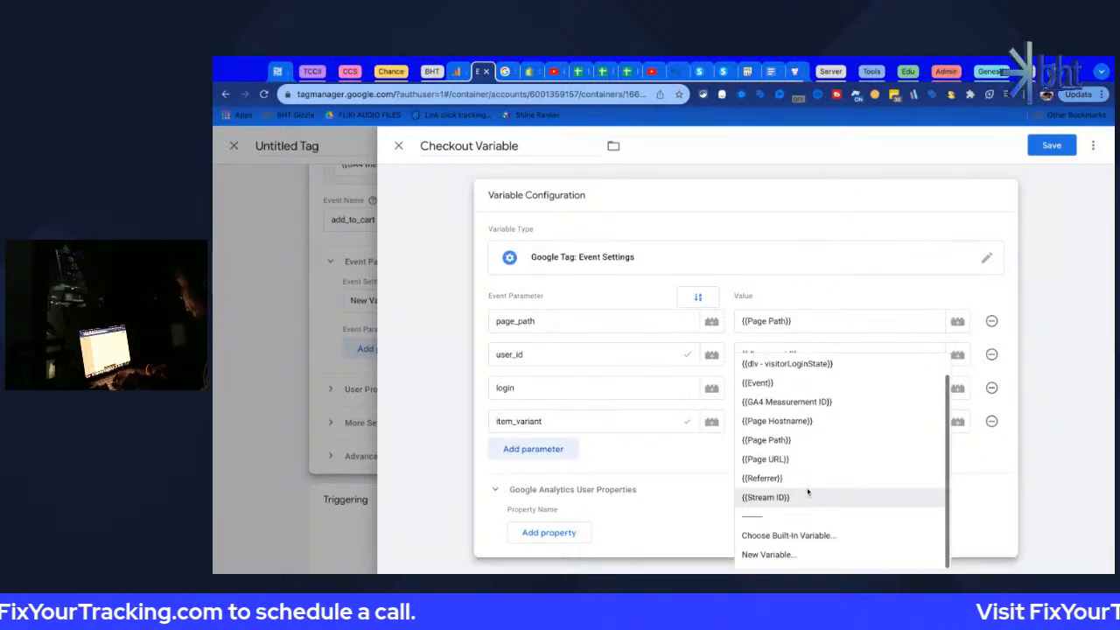
click(805, 535)
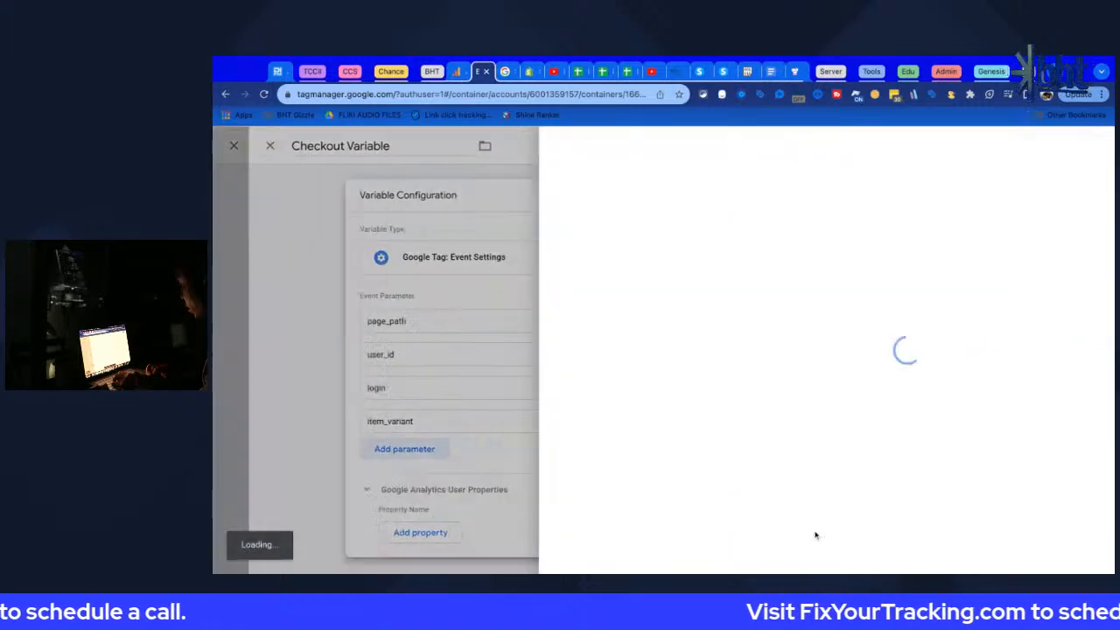
click(398, 146)
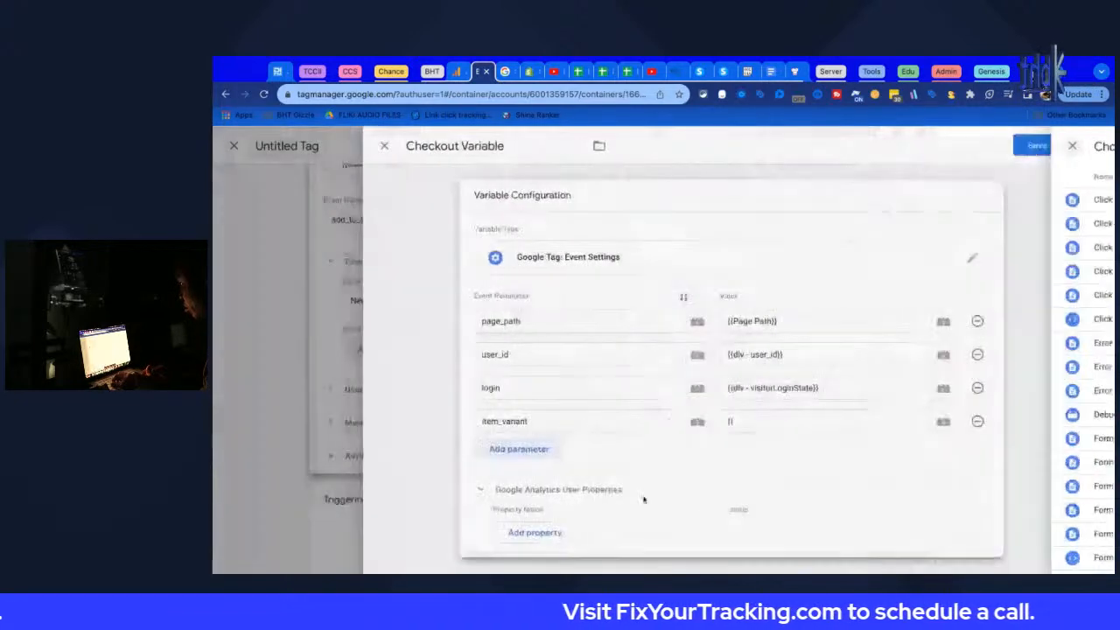
click(788, 426)
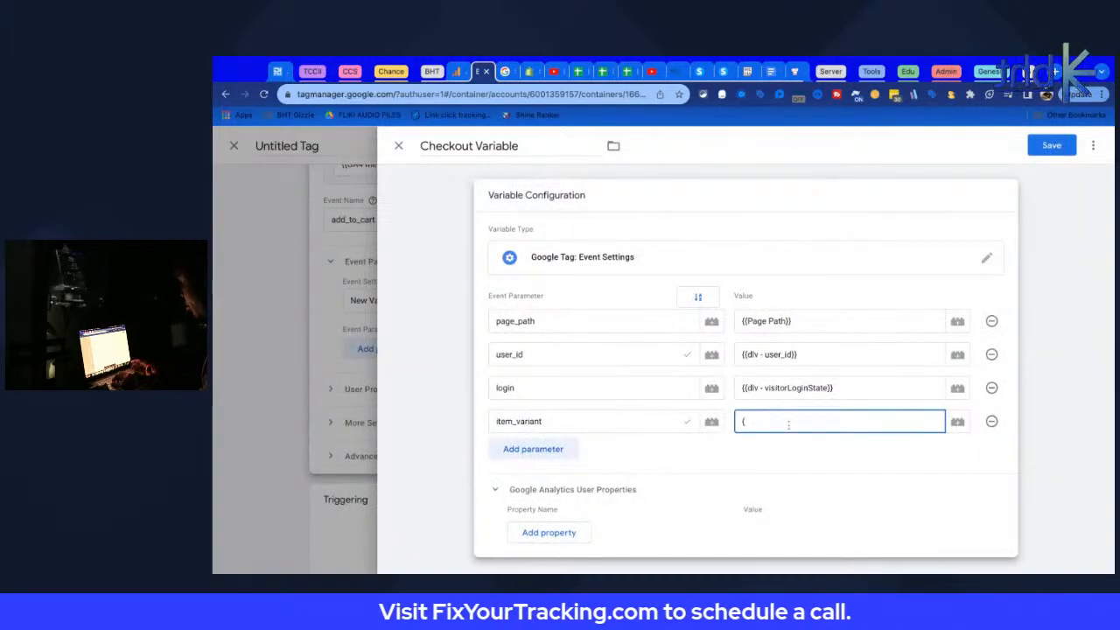
Create a Data Layer Variable for the item_variant parameter's value, with item_variant as its data layer variable name
click(958, 421)
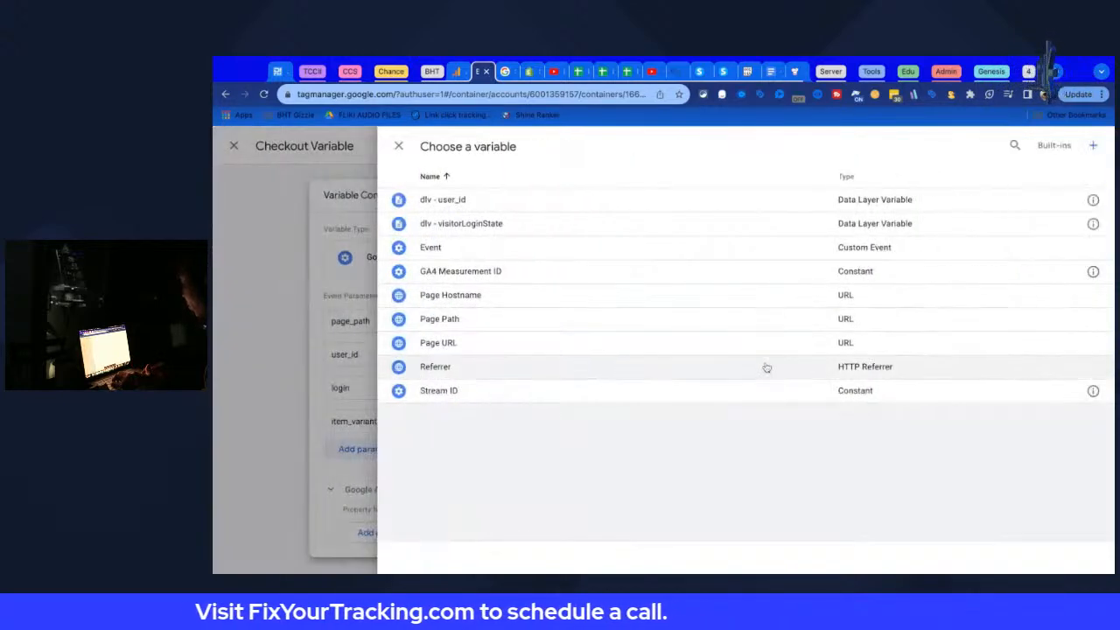
click(1093, 145)
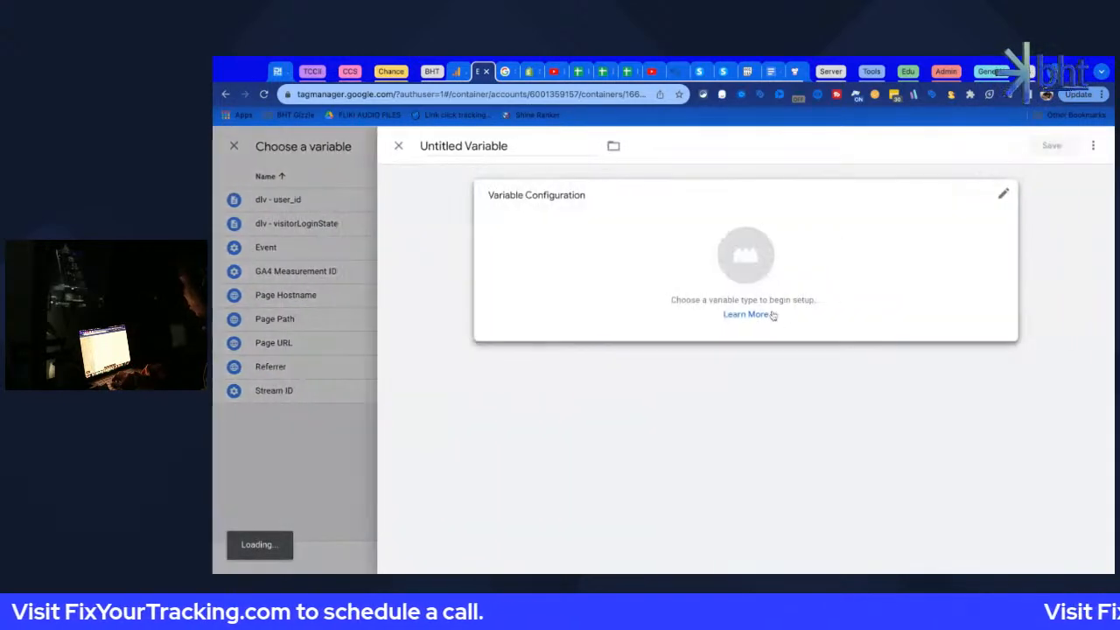
click(866, 315)
click(837, 422)
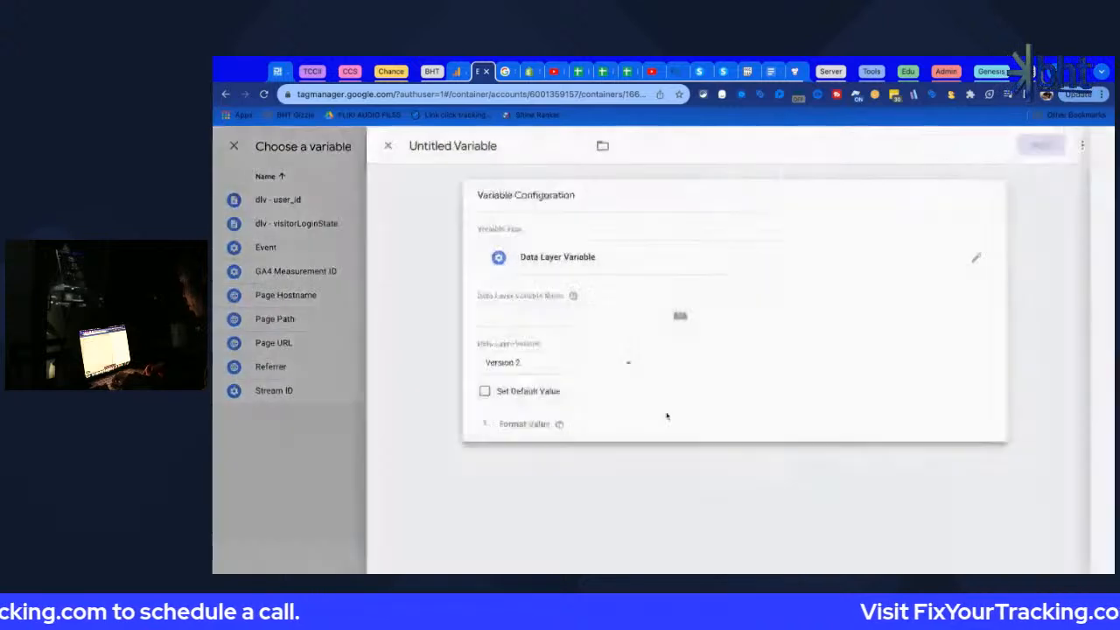
click(540, 313)
text(item_variant)
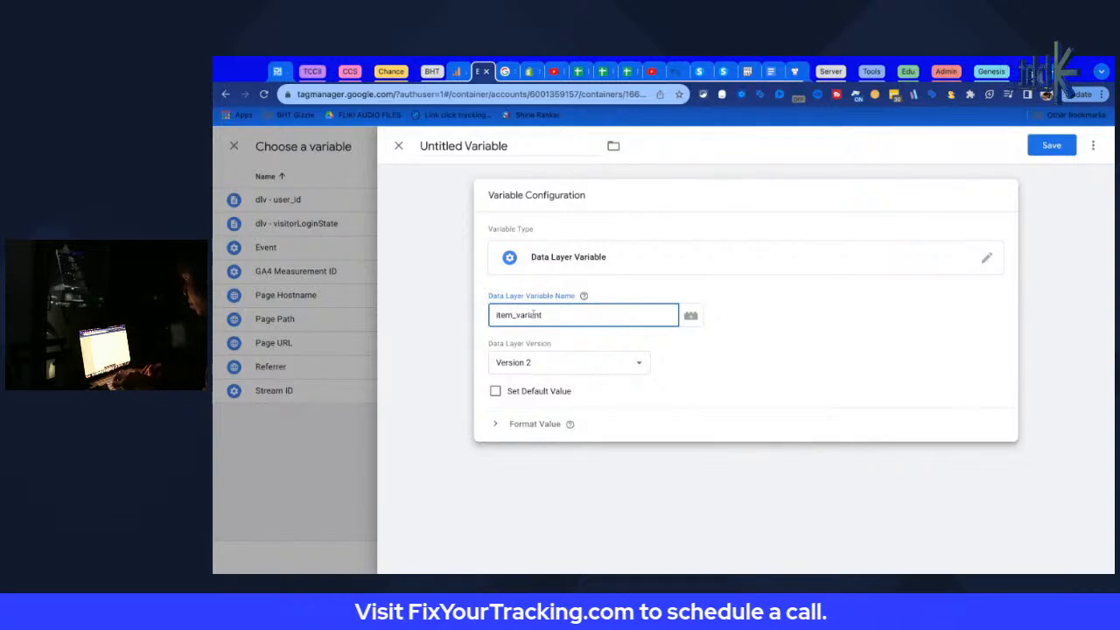
Name the new Data Layer Variable dlv - item_variant and save it, then save Checkout Variable with it as the item_variant value
double_click(533, 315)
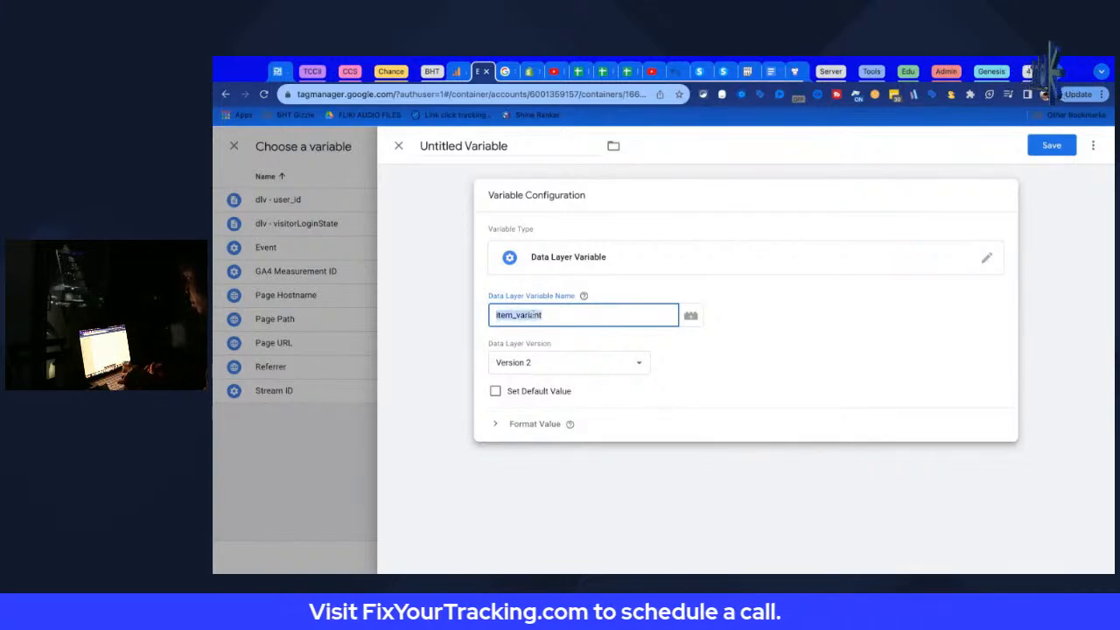
key(ctrl+c)
click(500, 146)
double_click(500, 146)
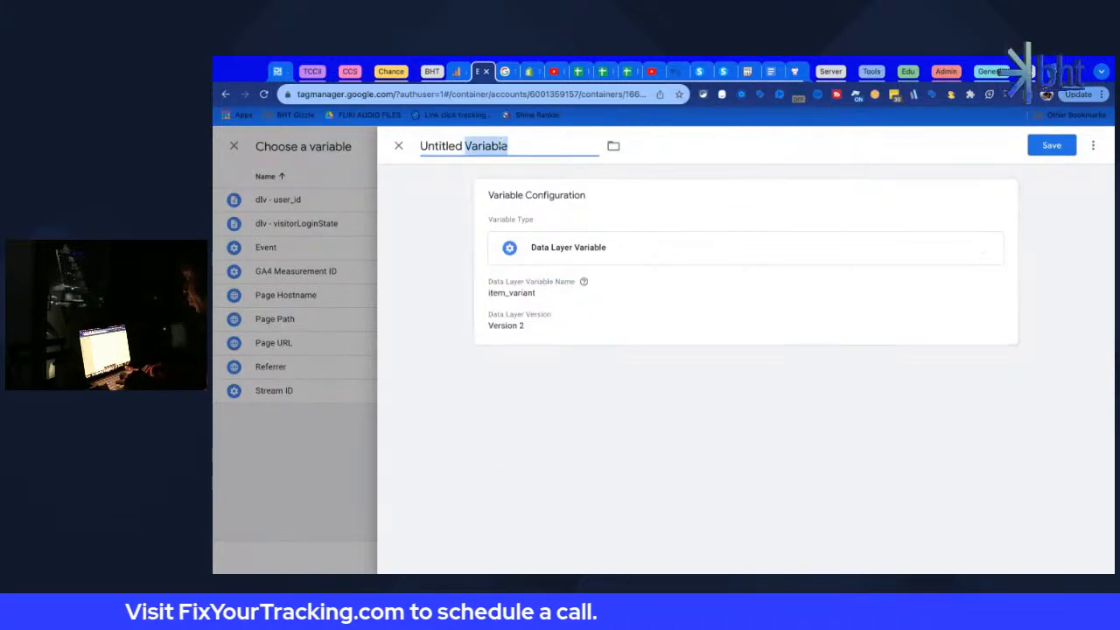
key(ctrl+v)
triple_click(500, 144)
key(ctrl+v)
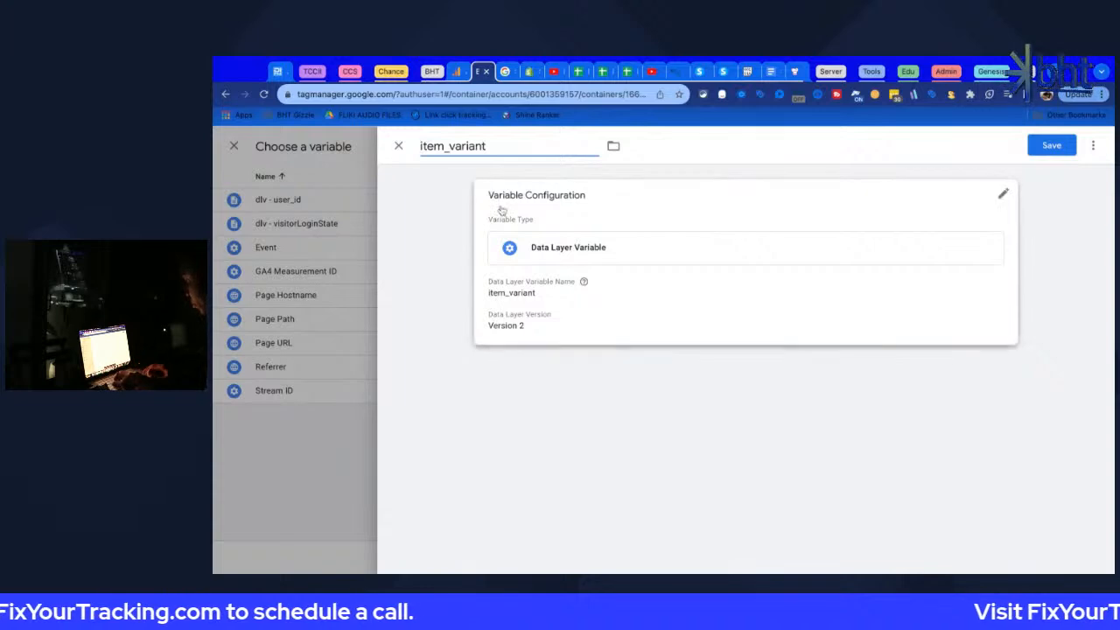
key(Home)
text(dlv -)
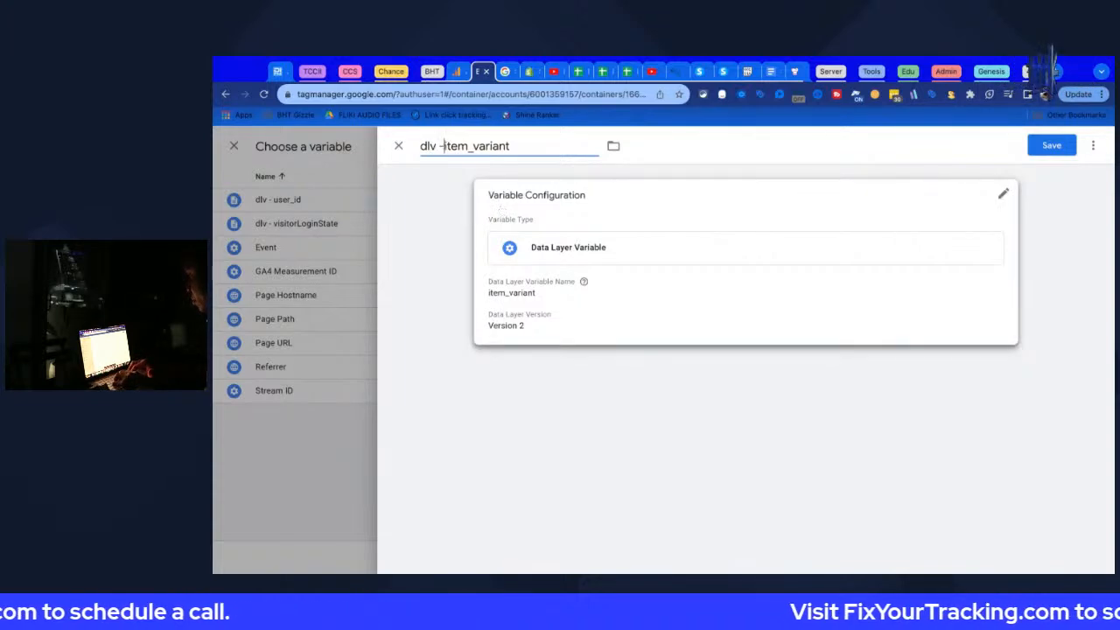
click(1052, 145)
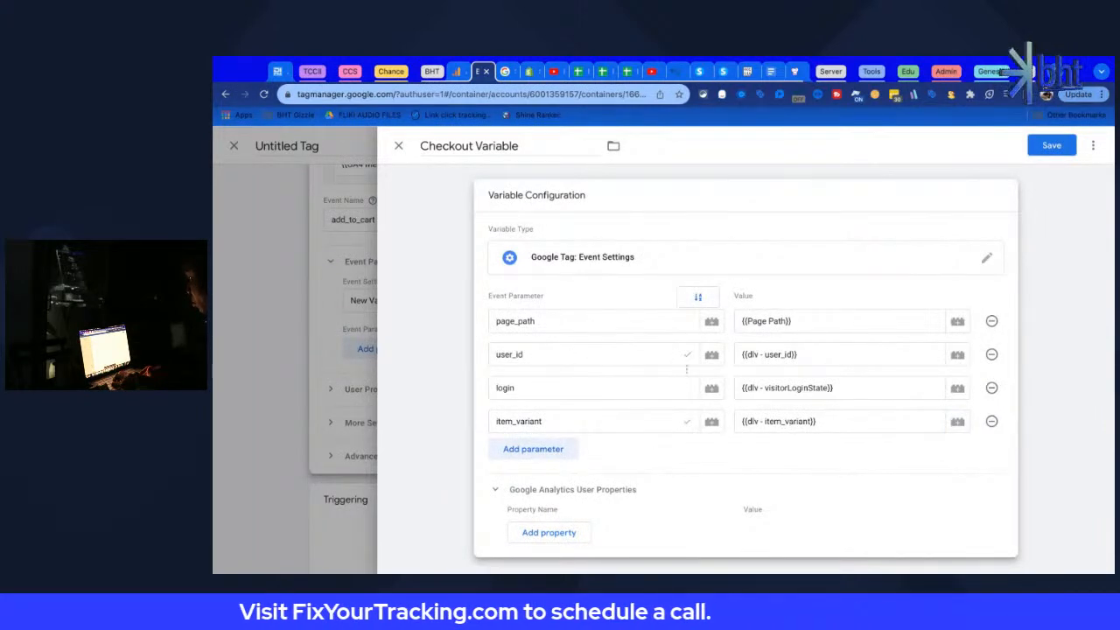
click(1052, 145)
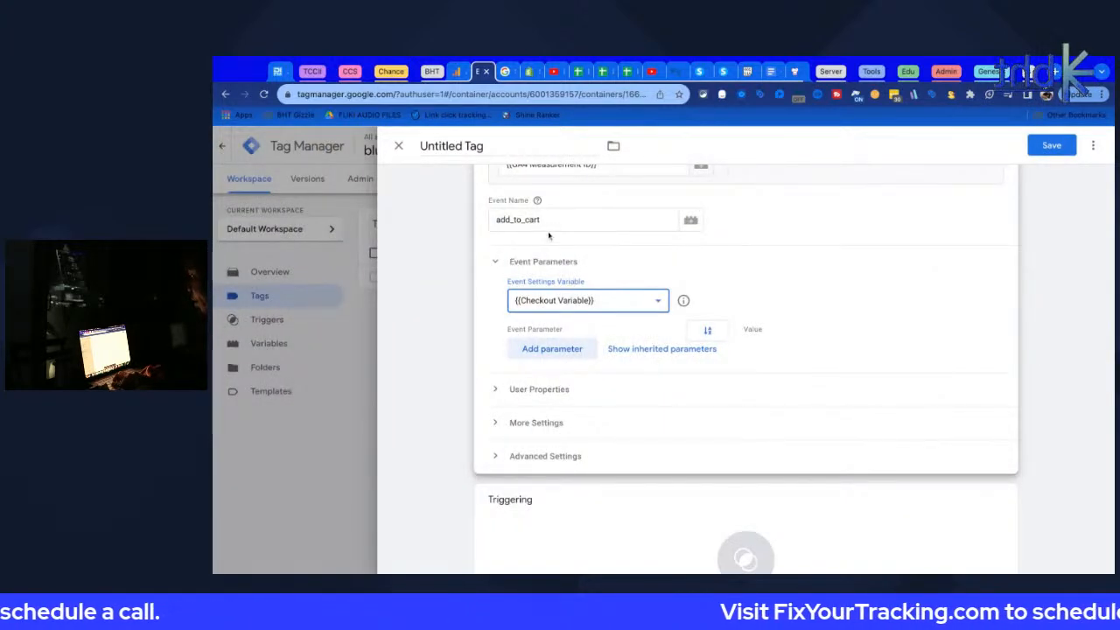
Start a new Custom Event trigger for the add_to_cart event tag
scroll(546, 237, up, 2)
scroll(541, 400, down, 2)
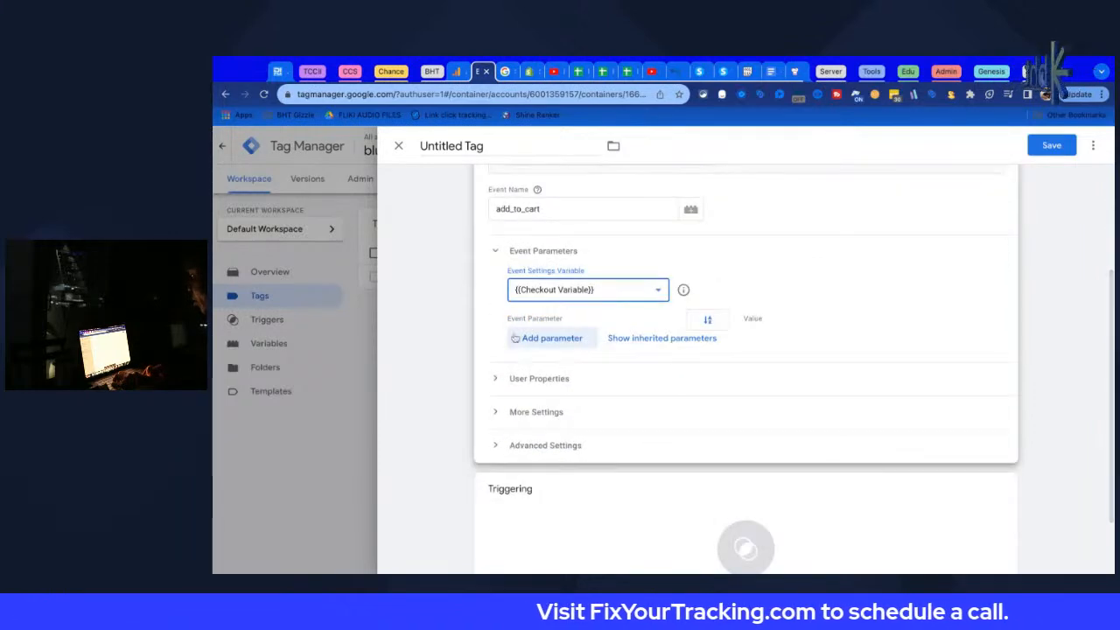
scroll(525, 420, down, 2)
click(560, 475)
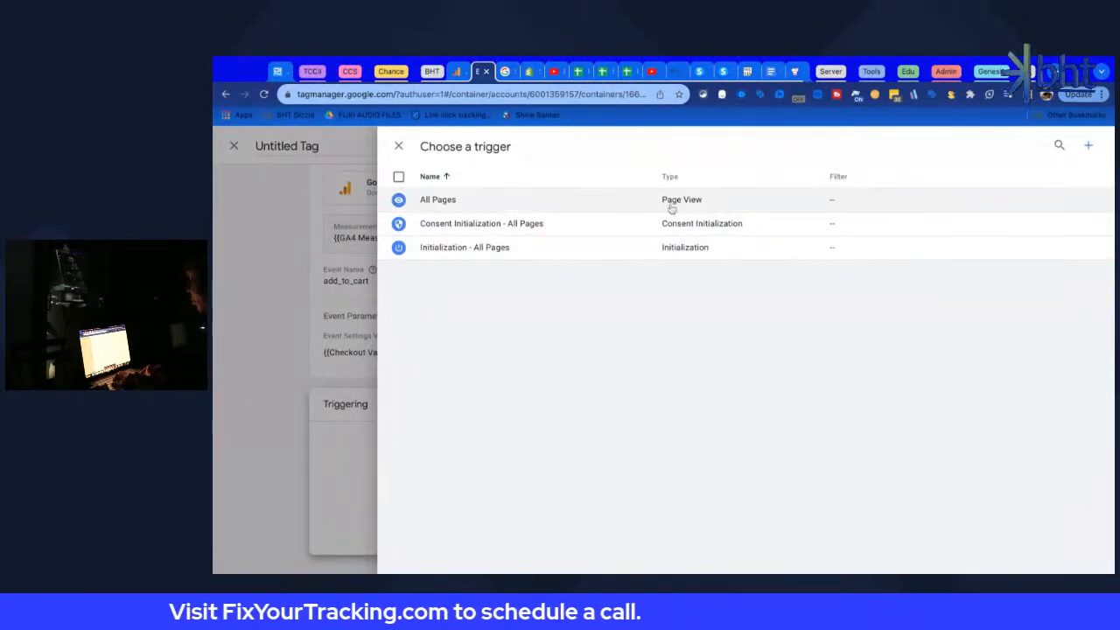
click(1087, 145)
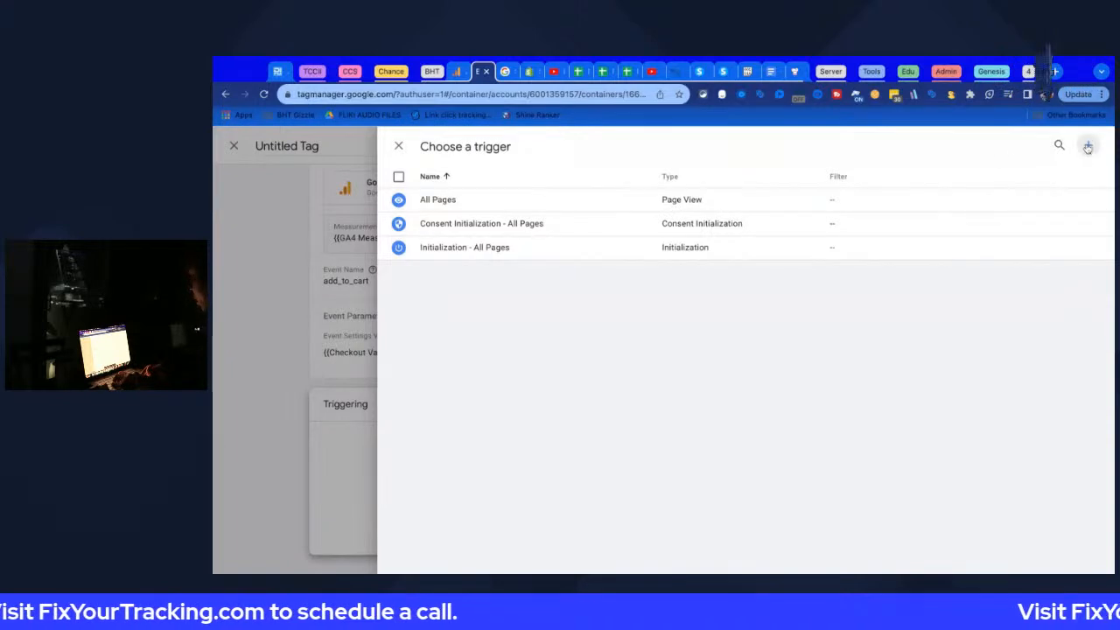
click(615, 207)
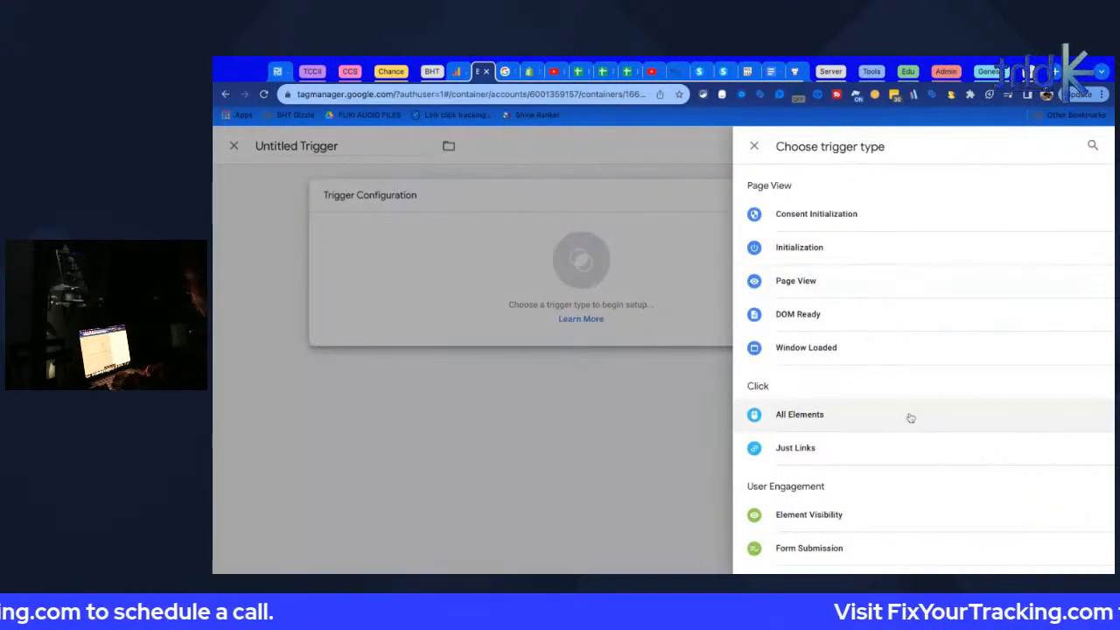
scroll(907, 414, down, 3)
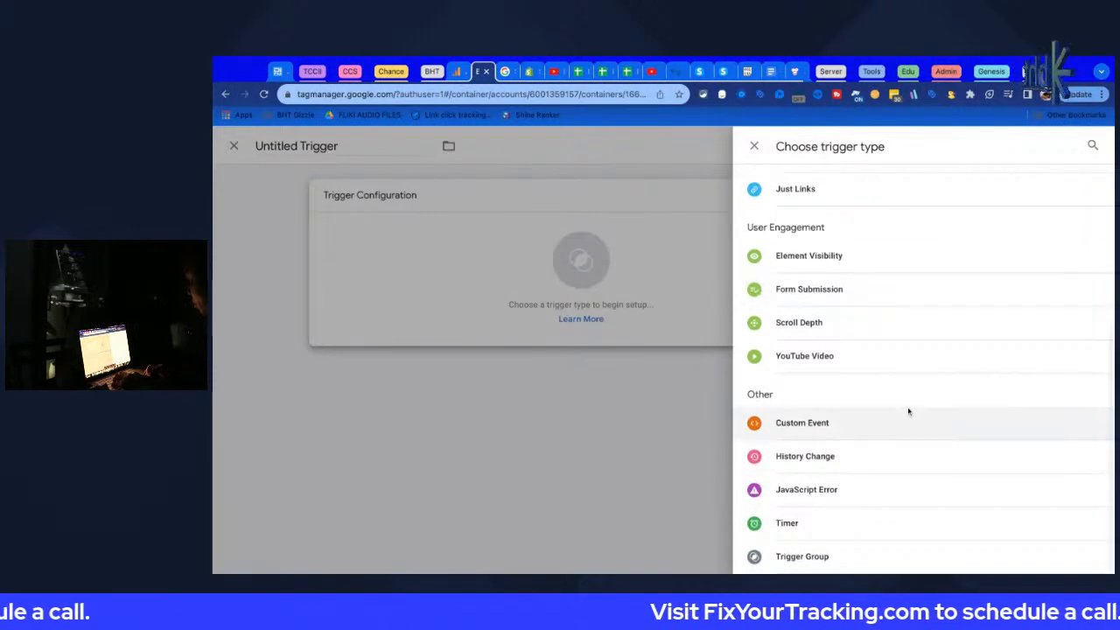
click(902, 424)
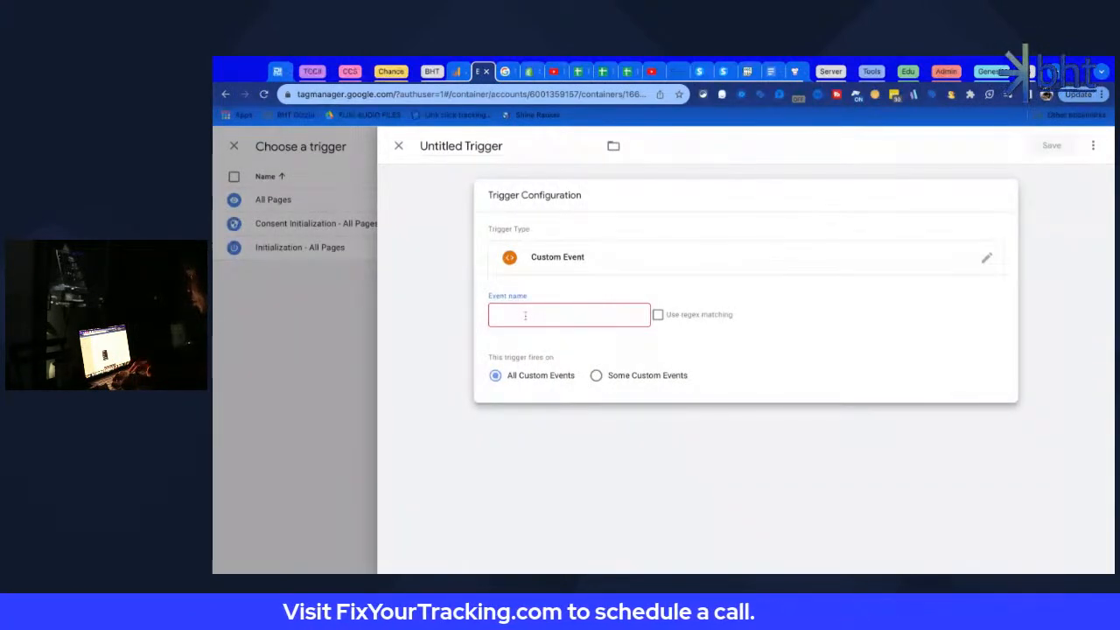
Set the trigger's event name to add_to_cart and name the trigger add_to_cart as well
text(a)
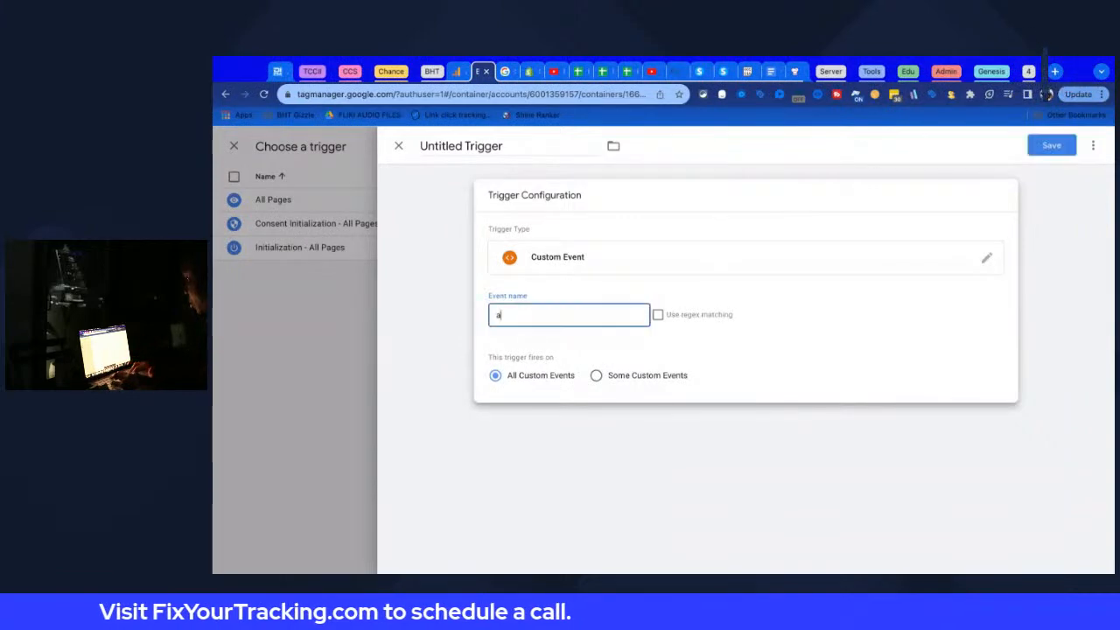
text(dd_to)
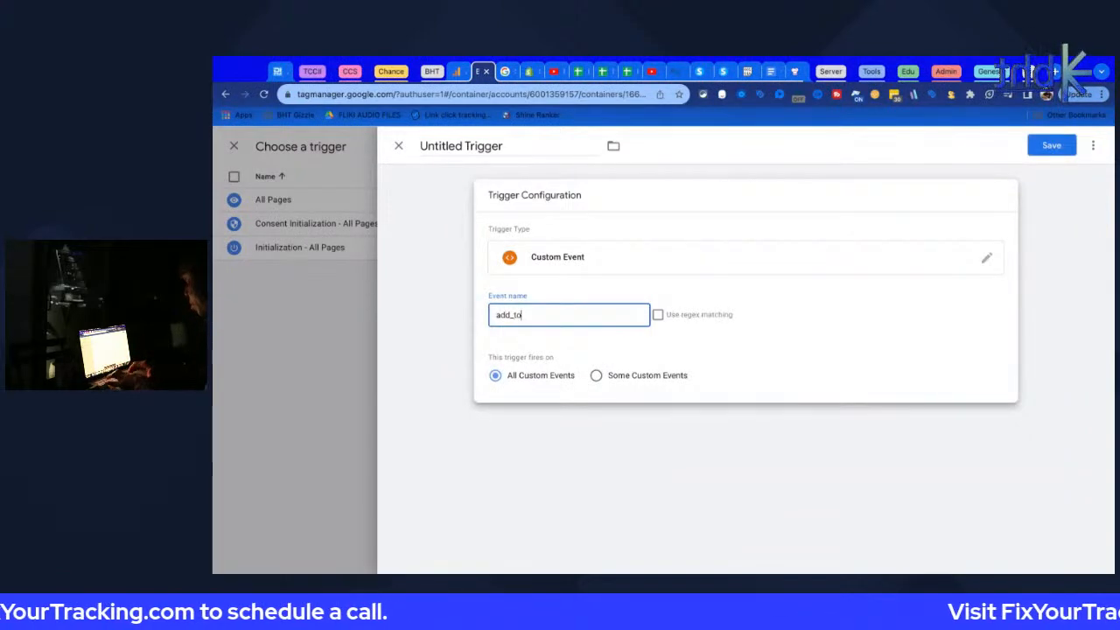
text(_cart)
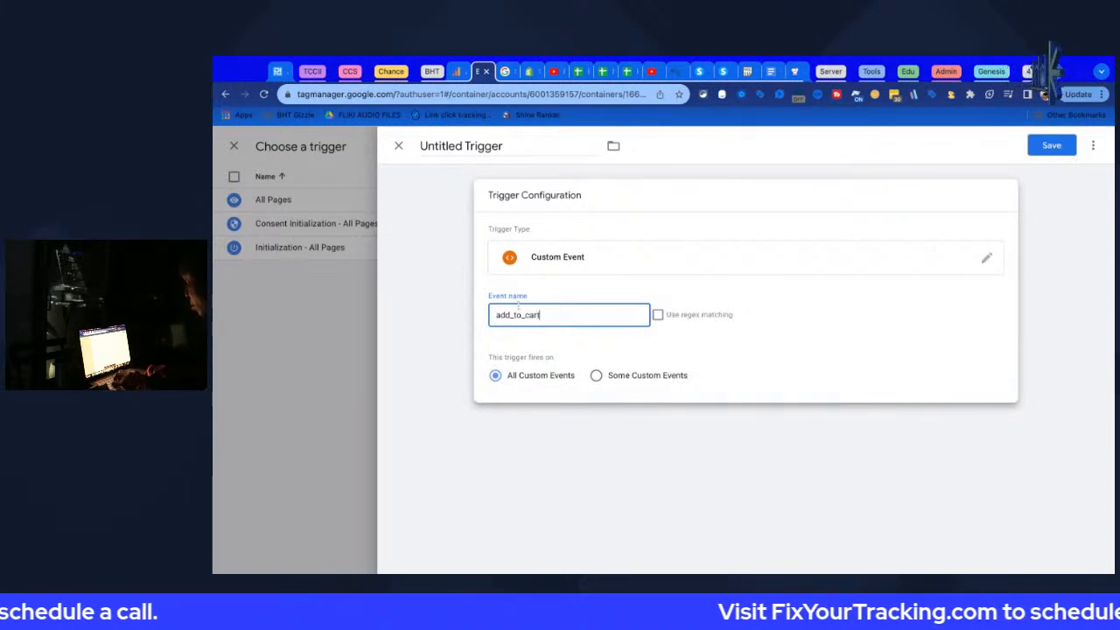
key(ctrl+a)
key(ctrl+c)
click(489, 147)
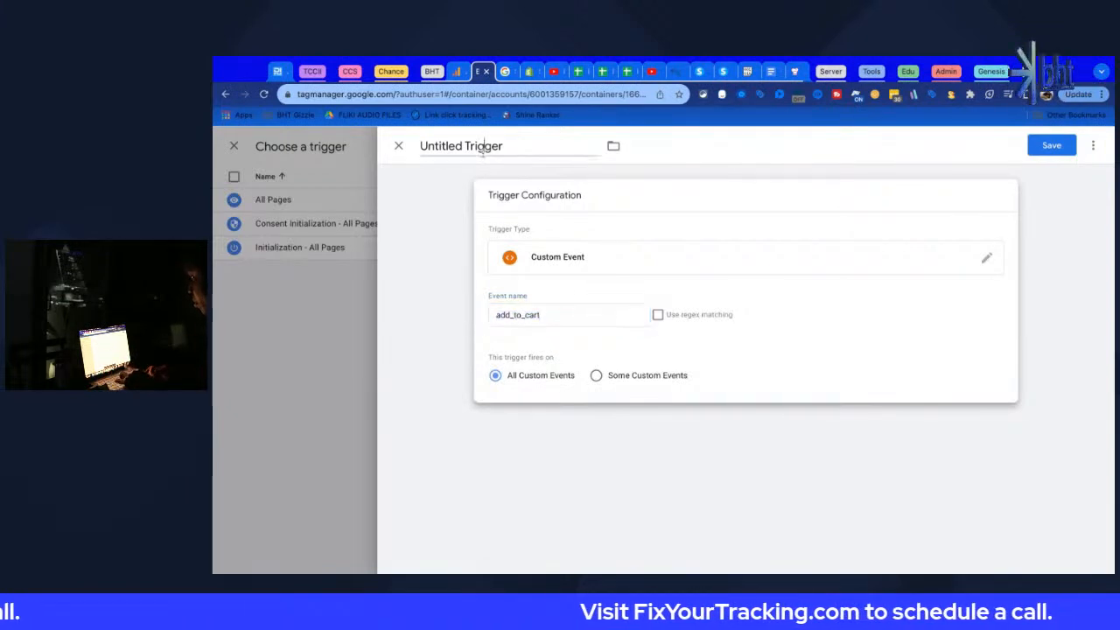
key(ctrl+v)
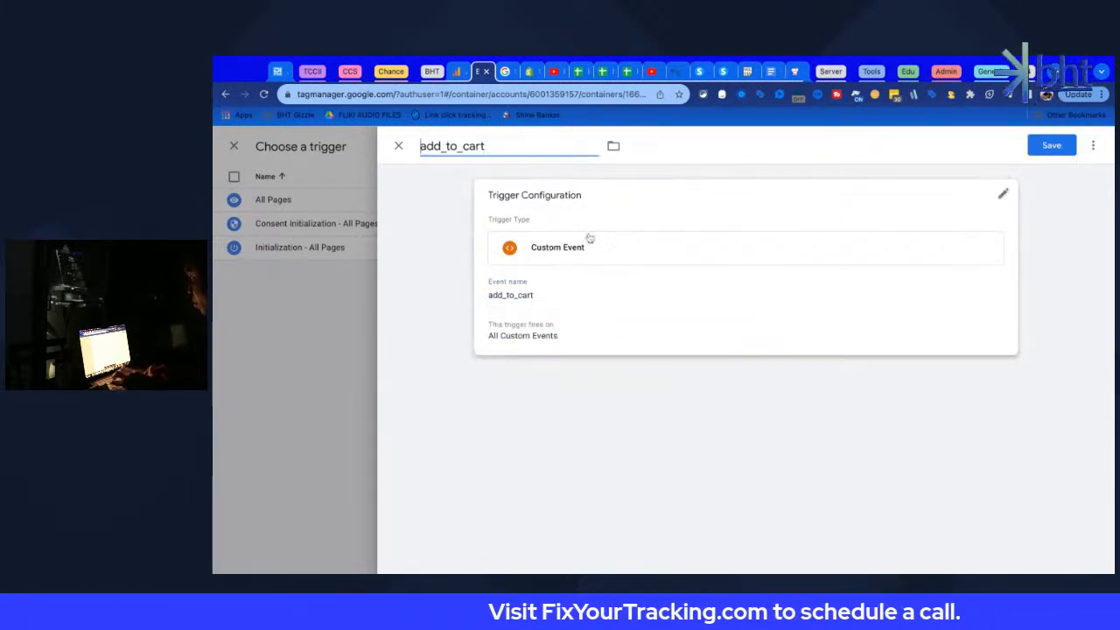
Restrict the trigger to some custom events, with the condition Event contains add_to_cart
click(594, 328)
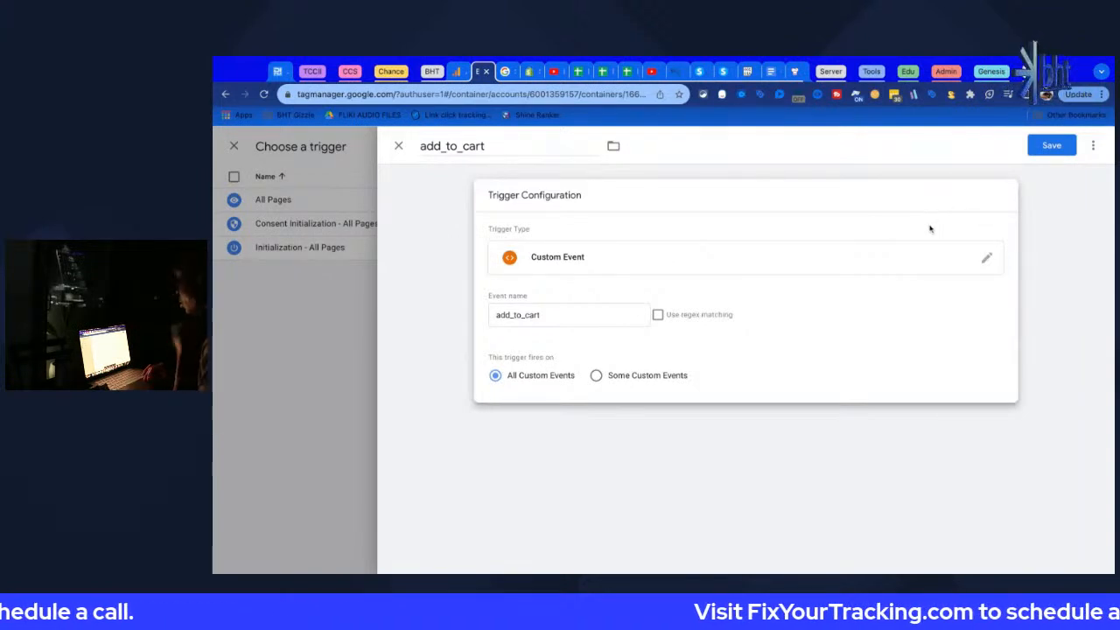
click(652, 377)
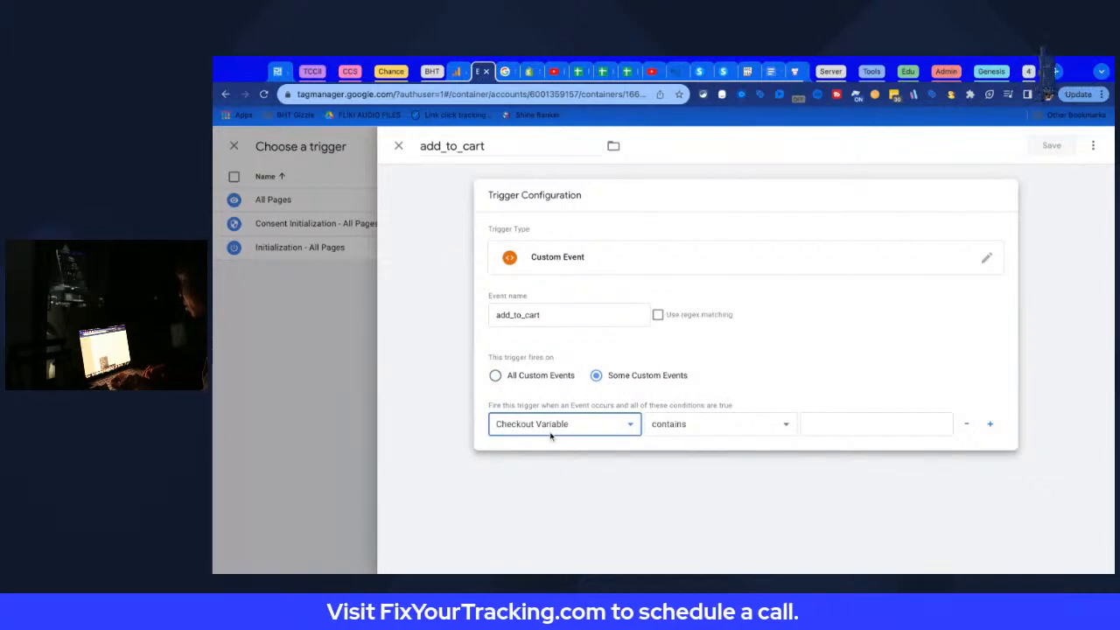
click(837, 423)
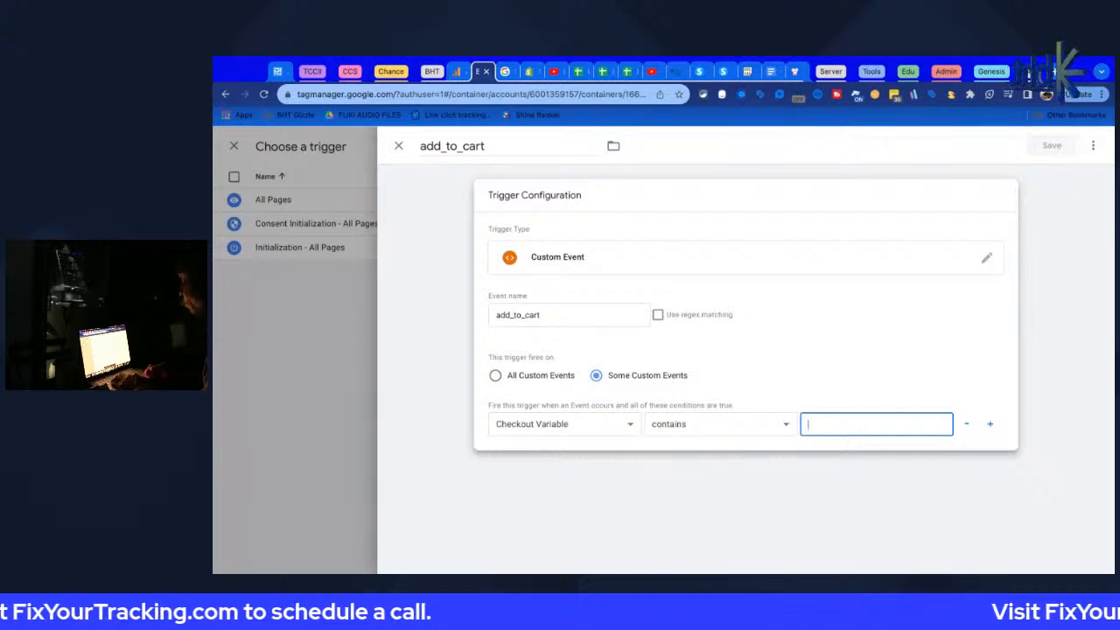
click(610, 424)
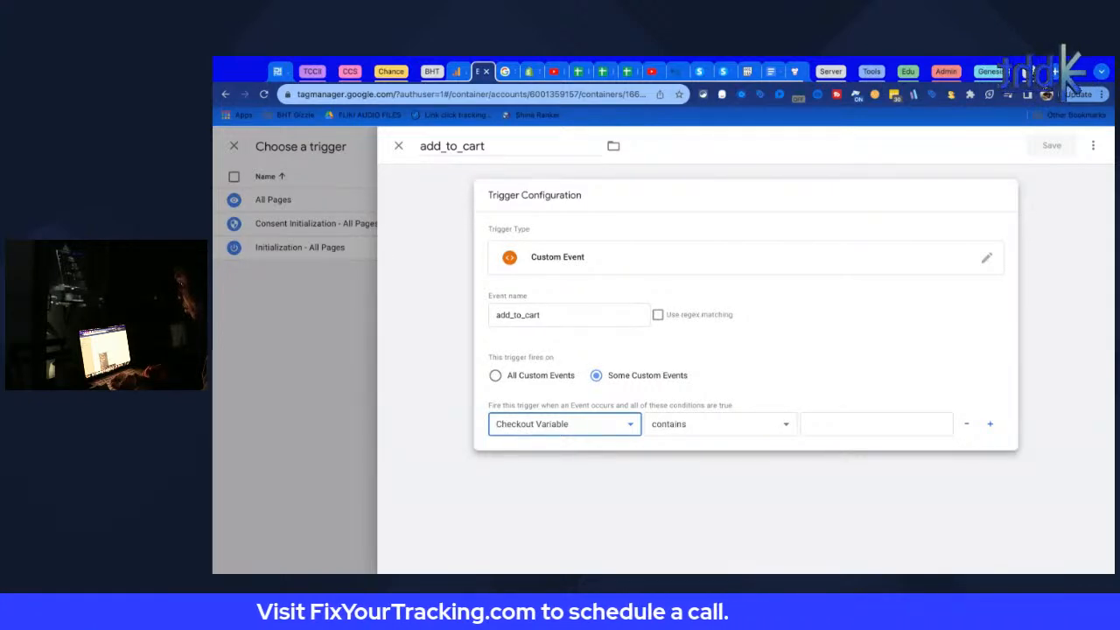
click(807, 423)
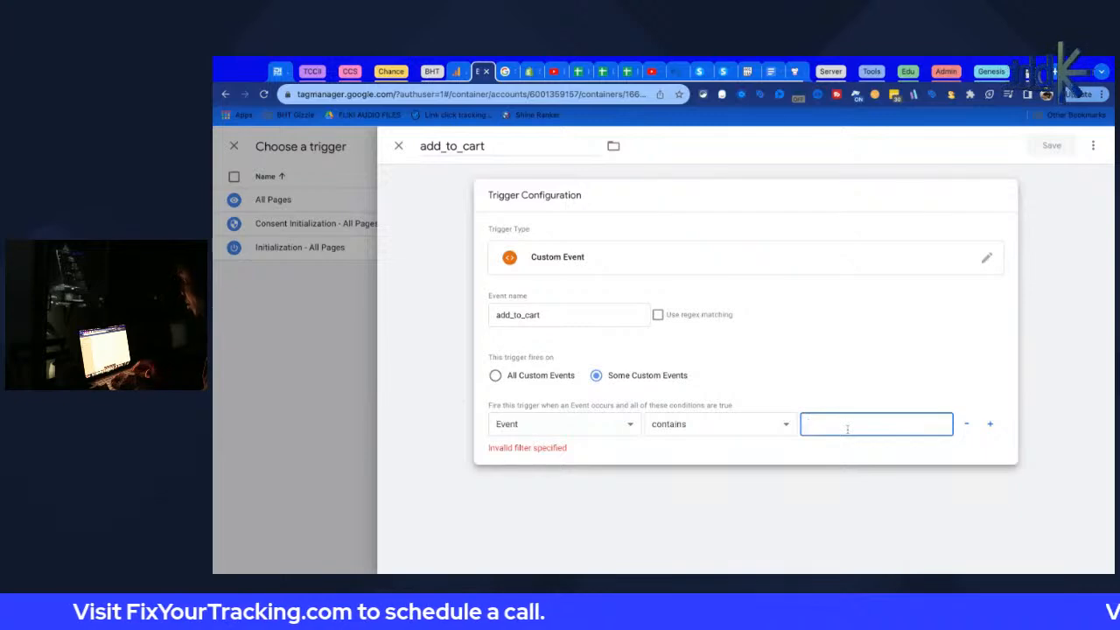
text(add_to)
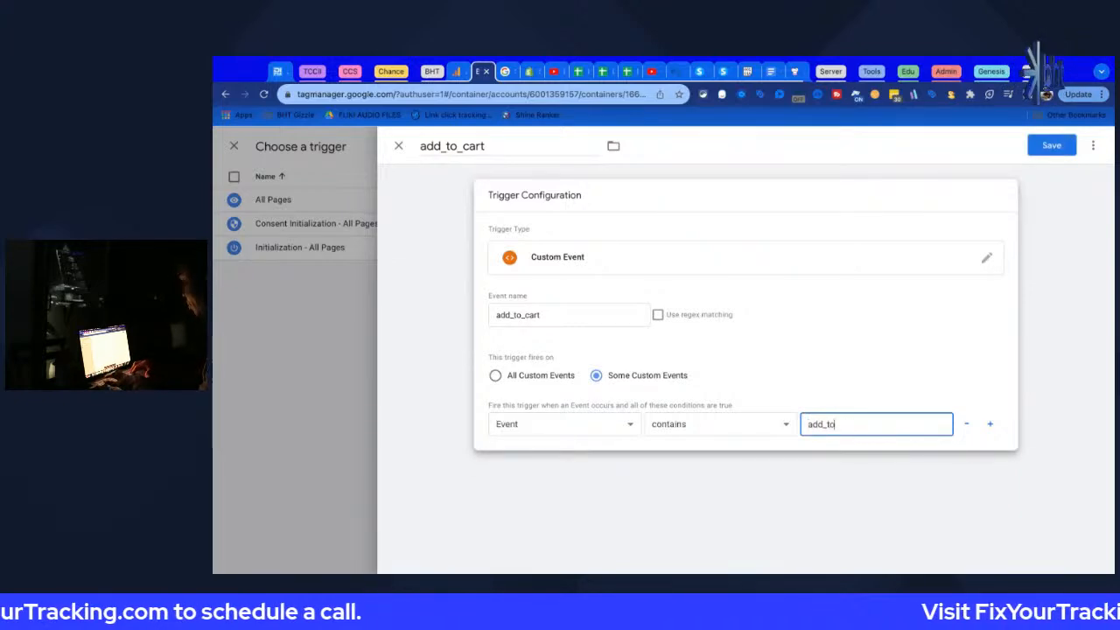
text(_cart)
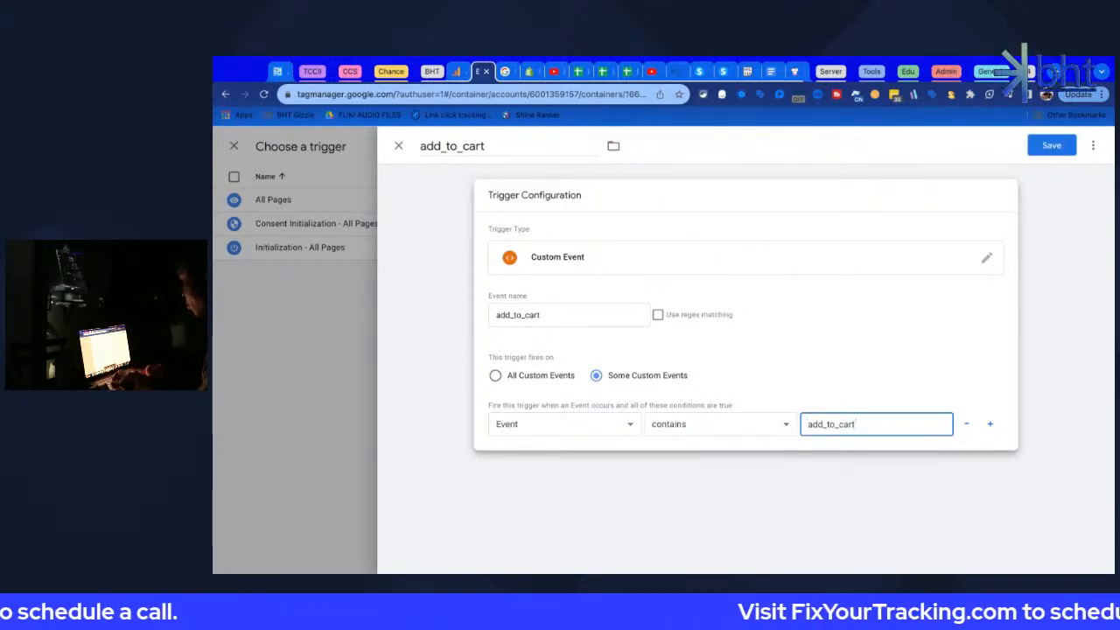
key(ctrl+a)
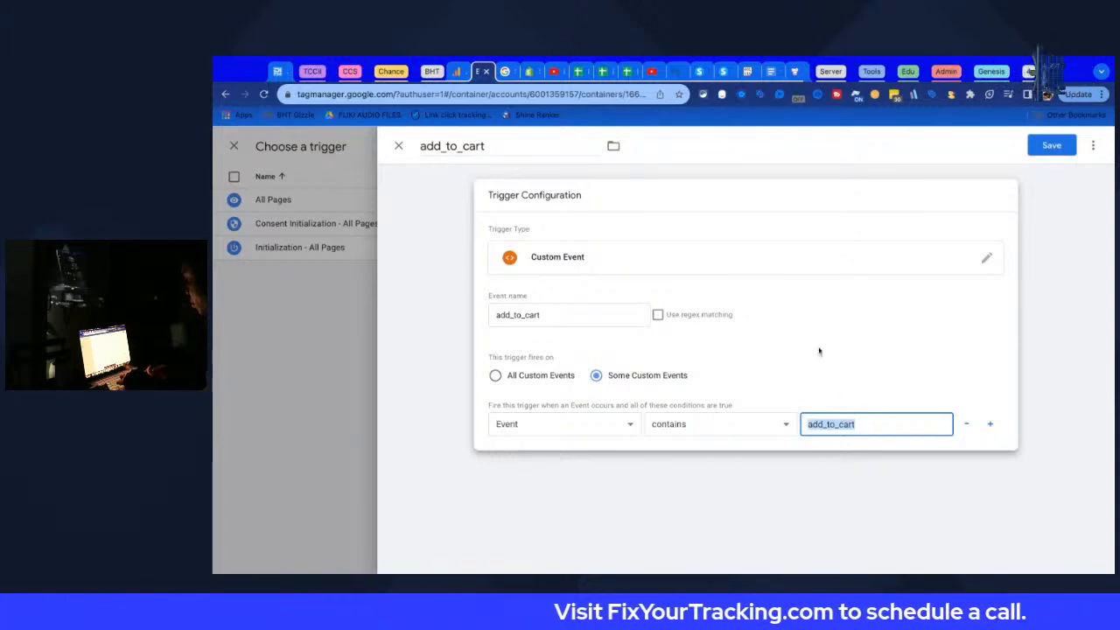
Add a second trigger condition, Checkout Variable contains item_added, and save the trigger to the tag
click(990, 424)
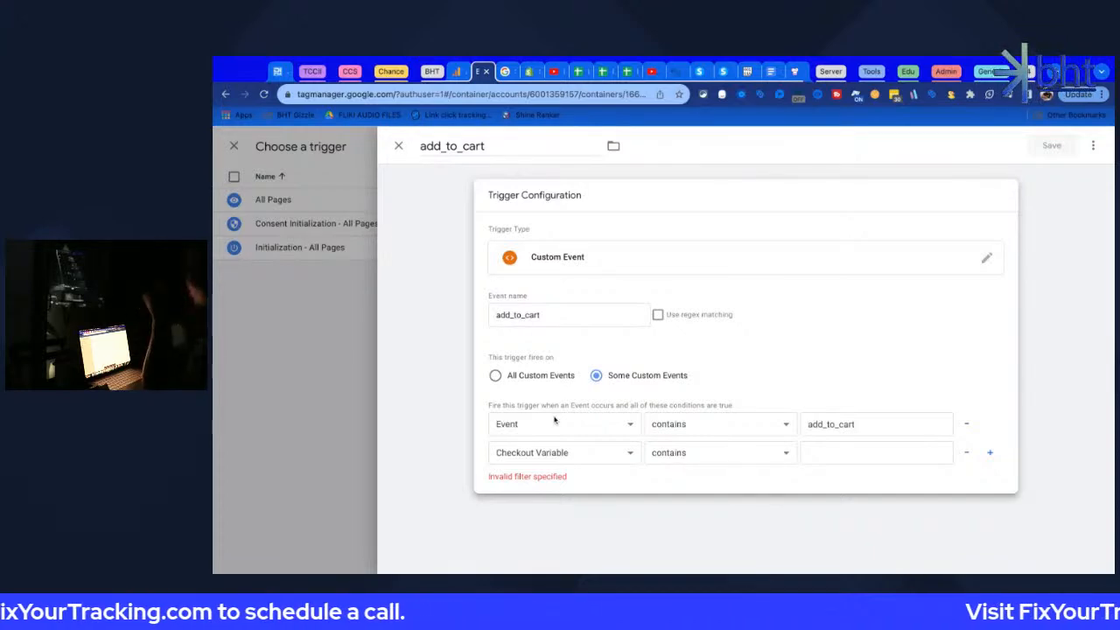
click(835, 455)
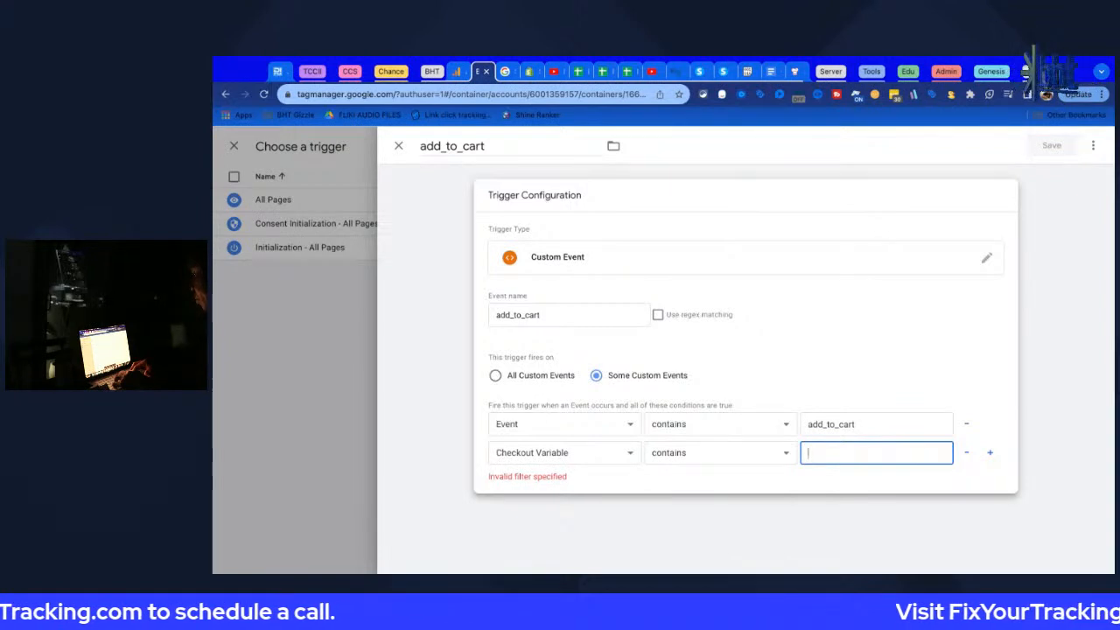
text(car)
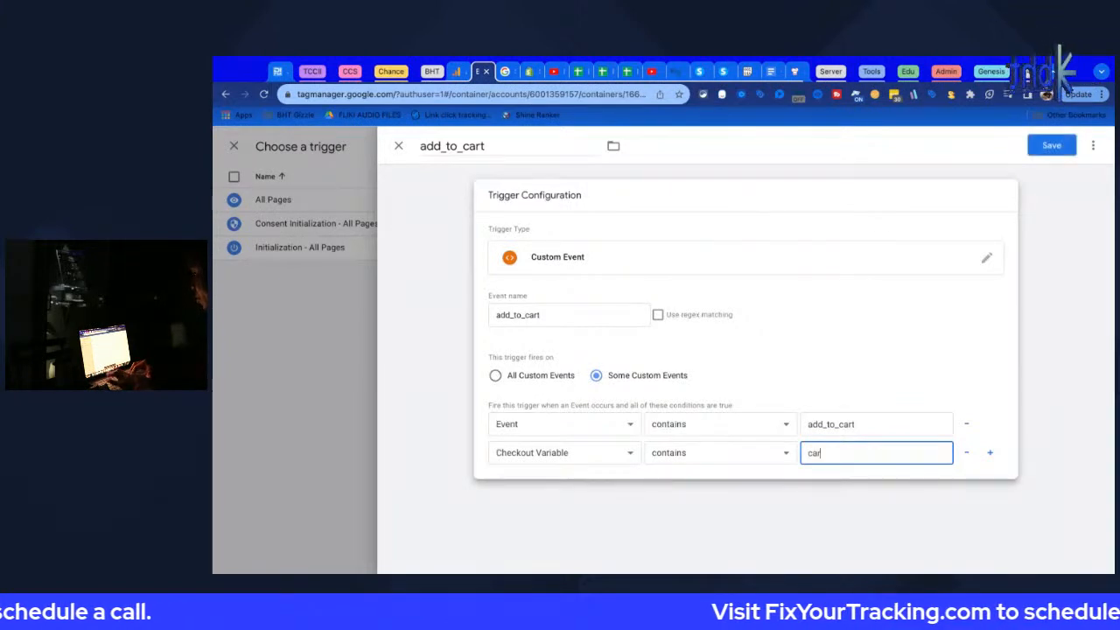
key(BackSpace)
key(BackSpace)
key(BackSpace)
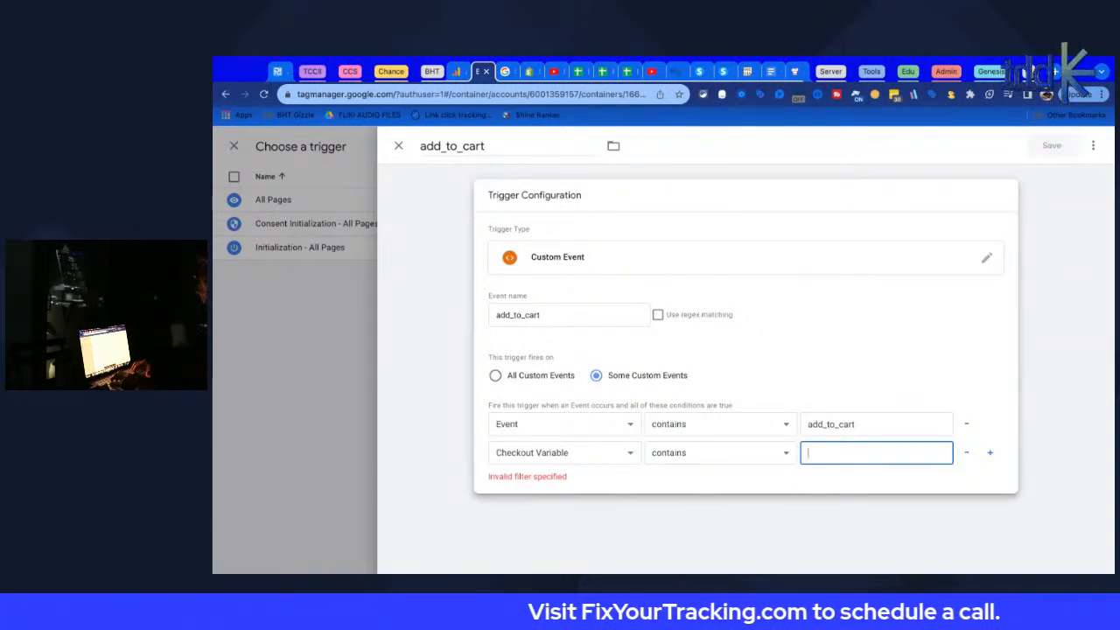
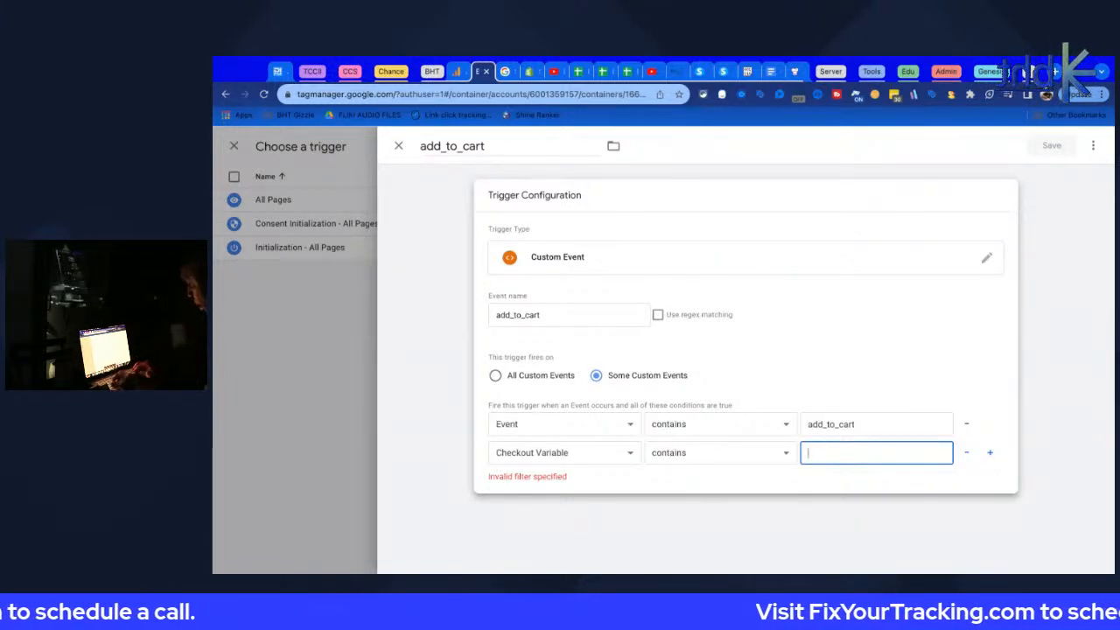
text(item)
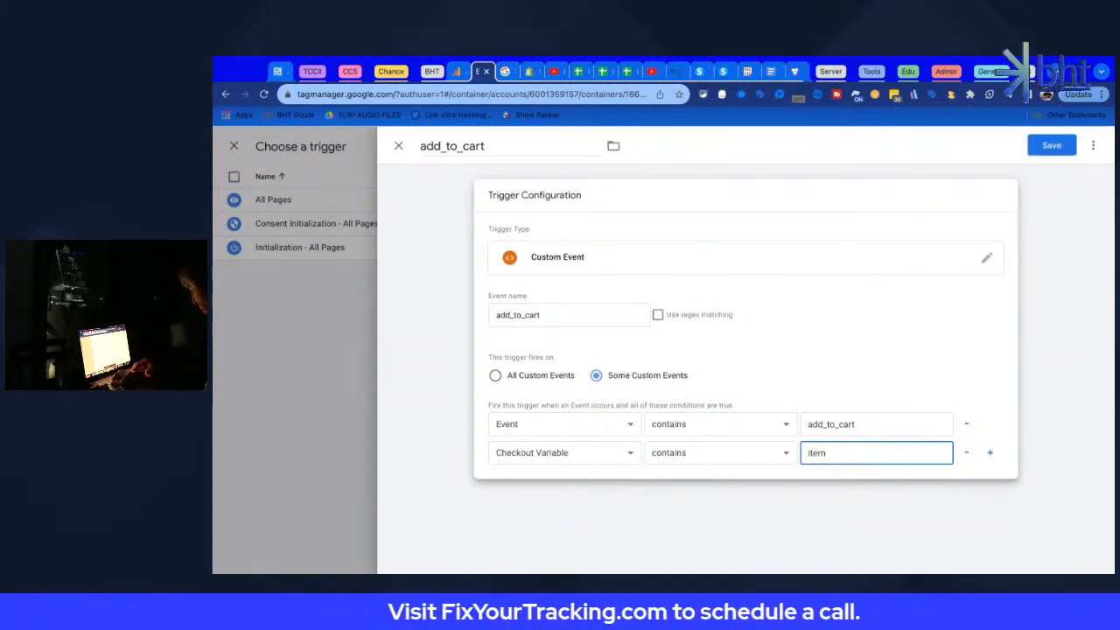
text(_added)
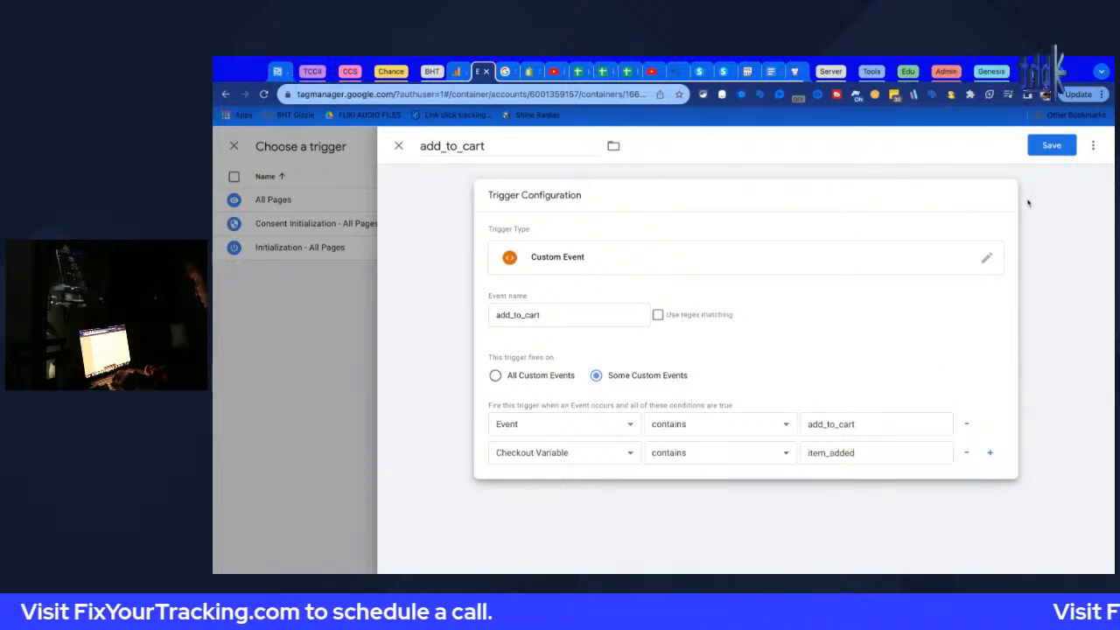
click(1052, 145)
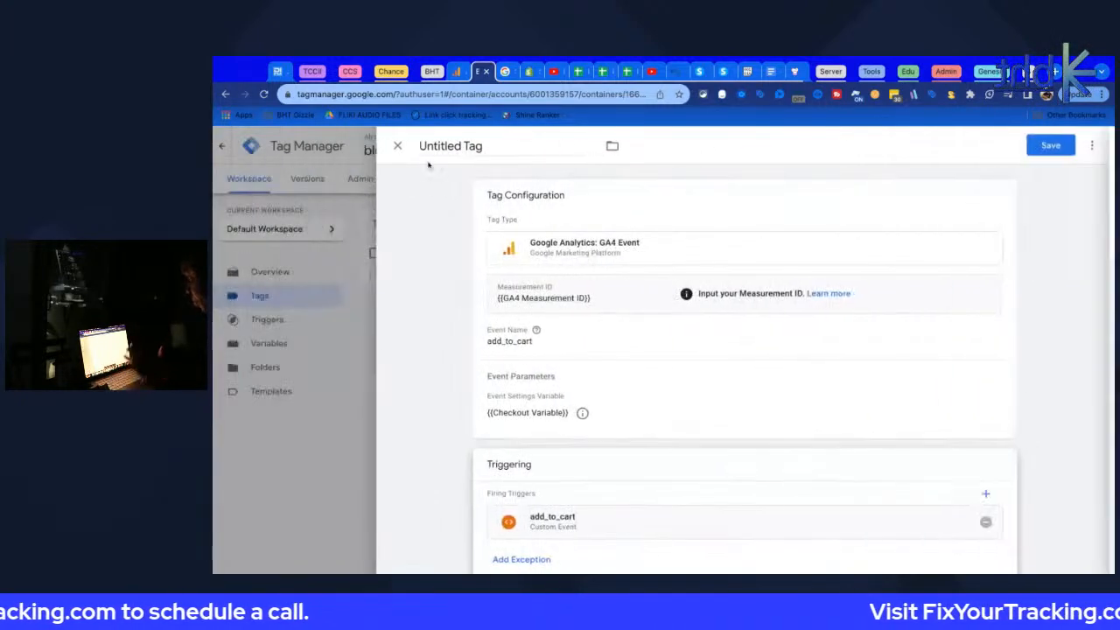
Open the tag's Checkout Variable for editing and add a blank event parameter row
click(568, 408)
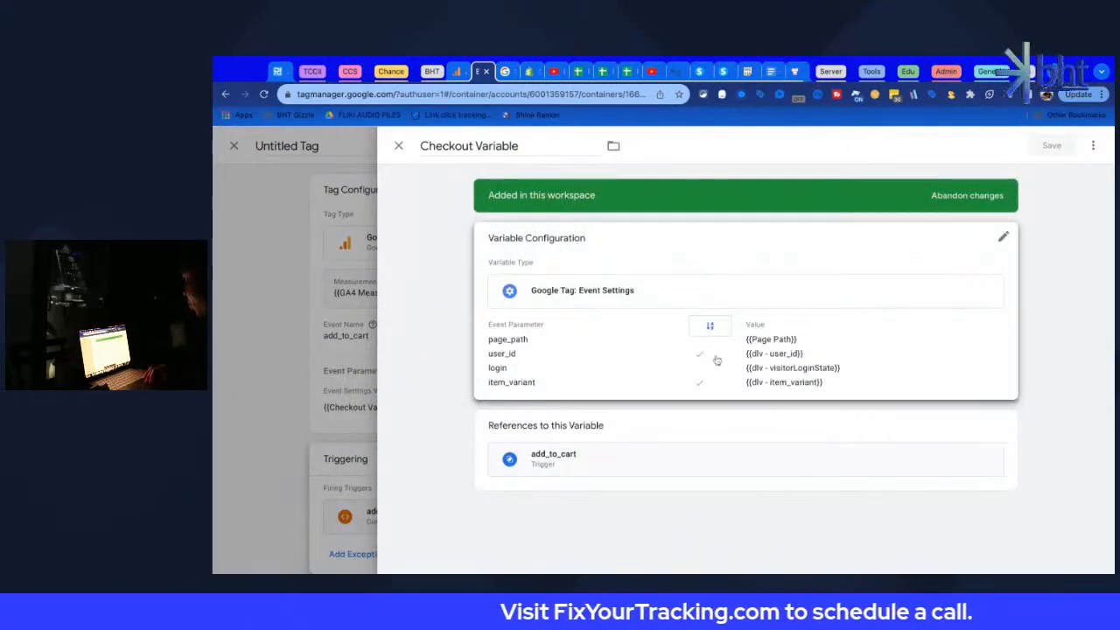
click(716, 360)
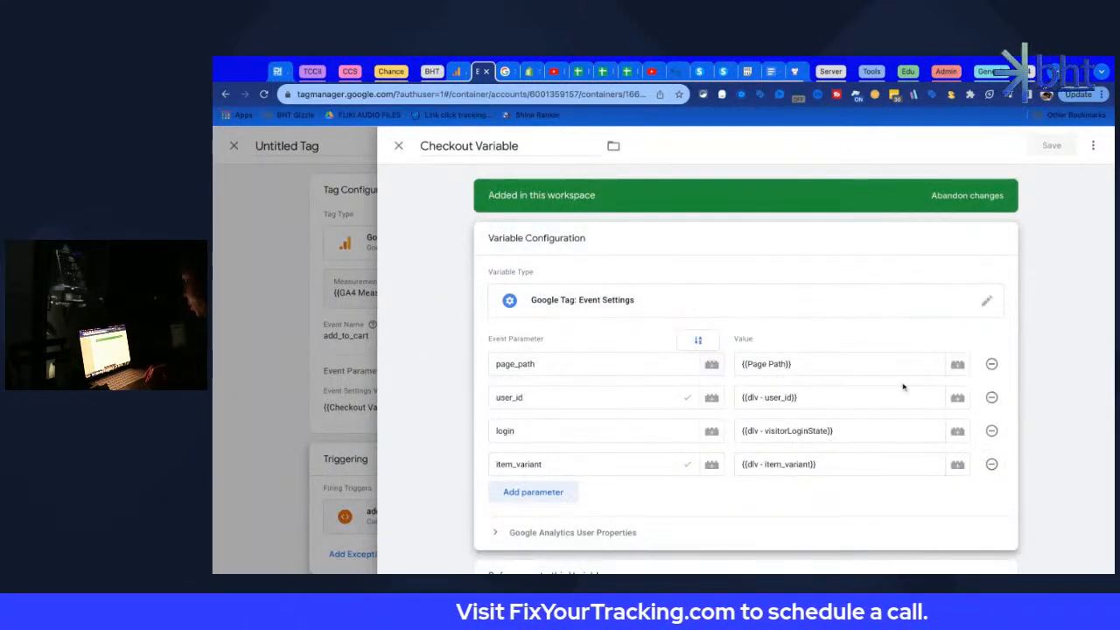
click(519, 493)
scroll(528, 484, down, 1)
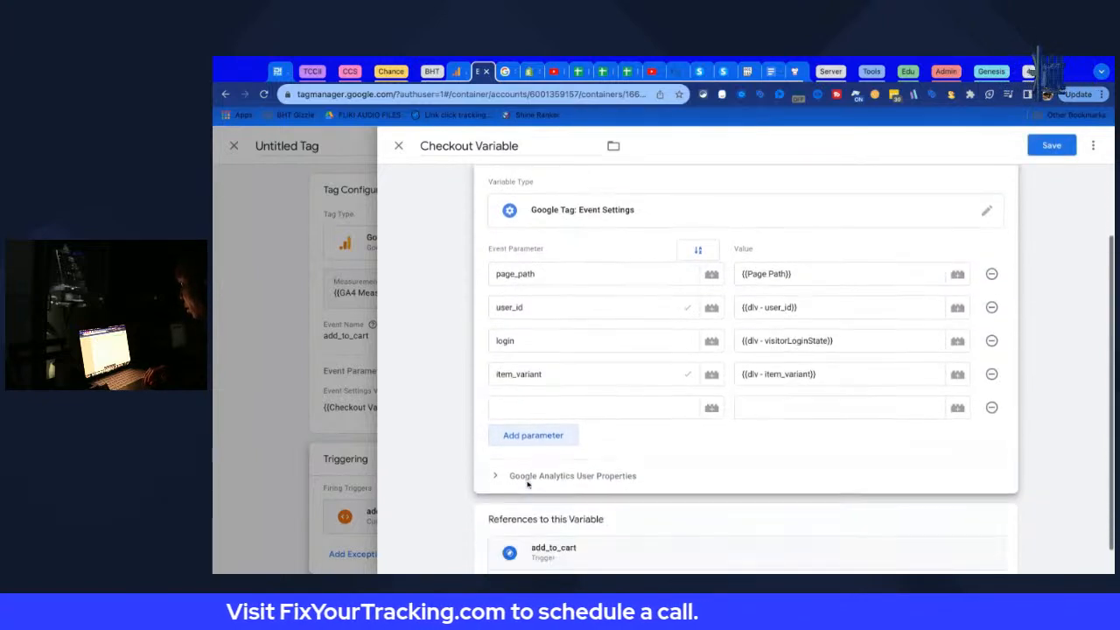
Add a Google Analytics user property named login to the Checkout Variable
double_click(571, 342)
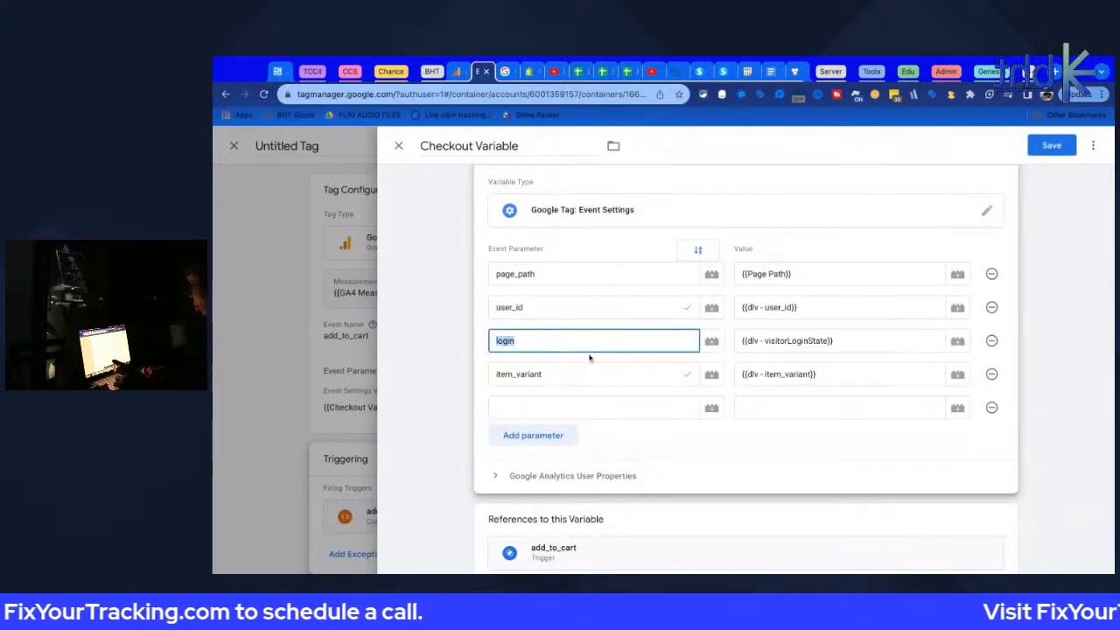
scroll(551, 429, down, 1)
click(537, 450)
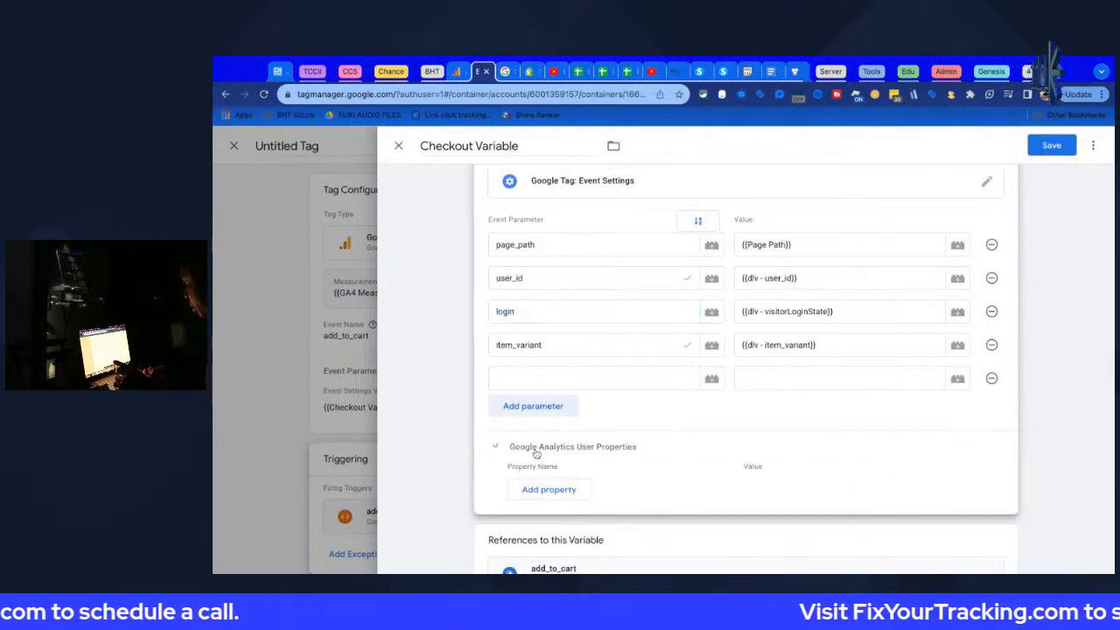
click(538, 489)
click(528, 488)
text(add_to_cart)
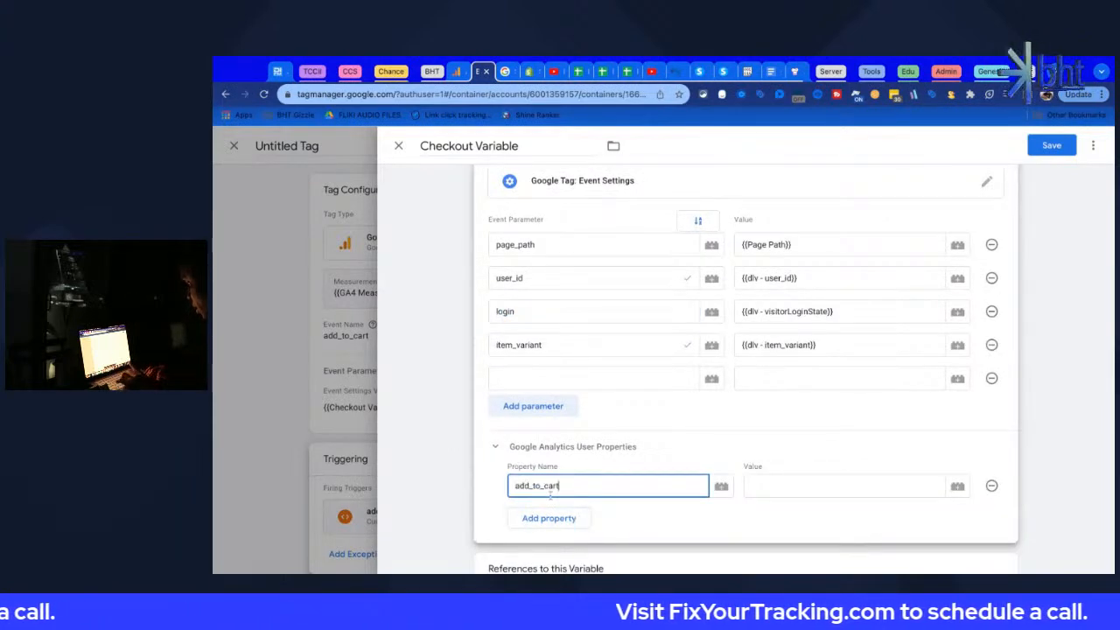
key(ctrl+a)
text(login)
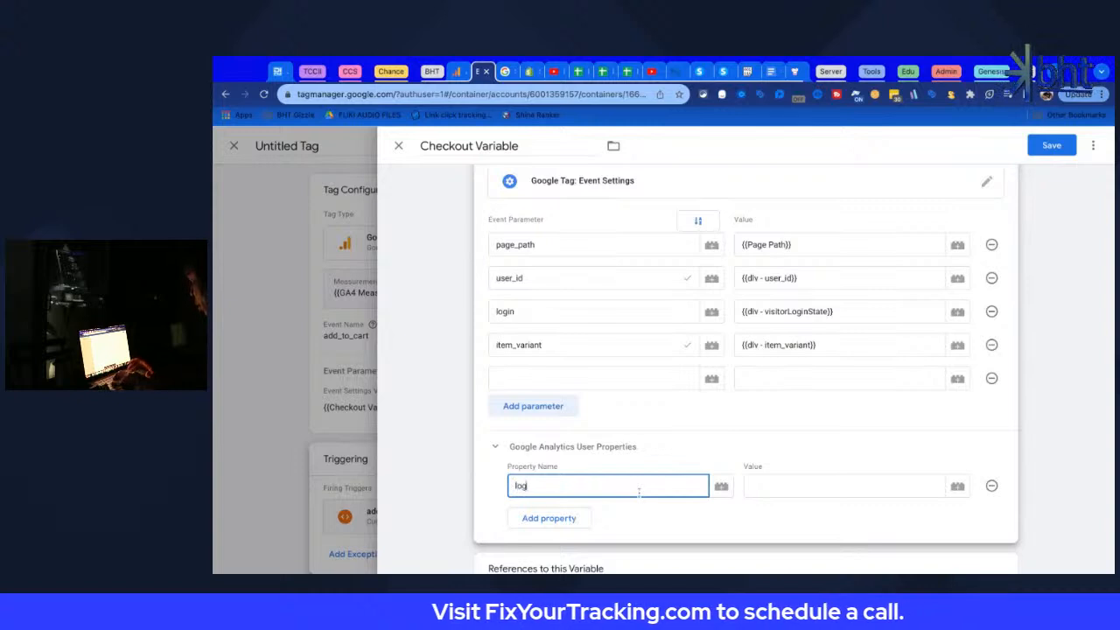
Set the value of the login user property to the variable {{dlv - visitorLoginState}}
click(802, 495)
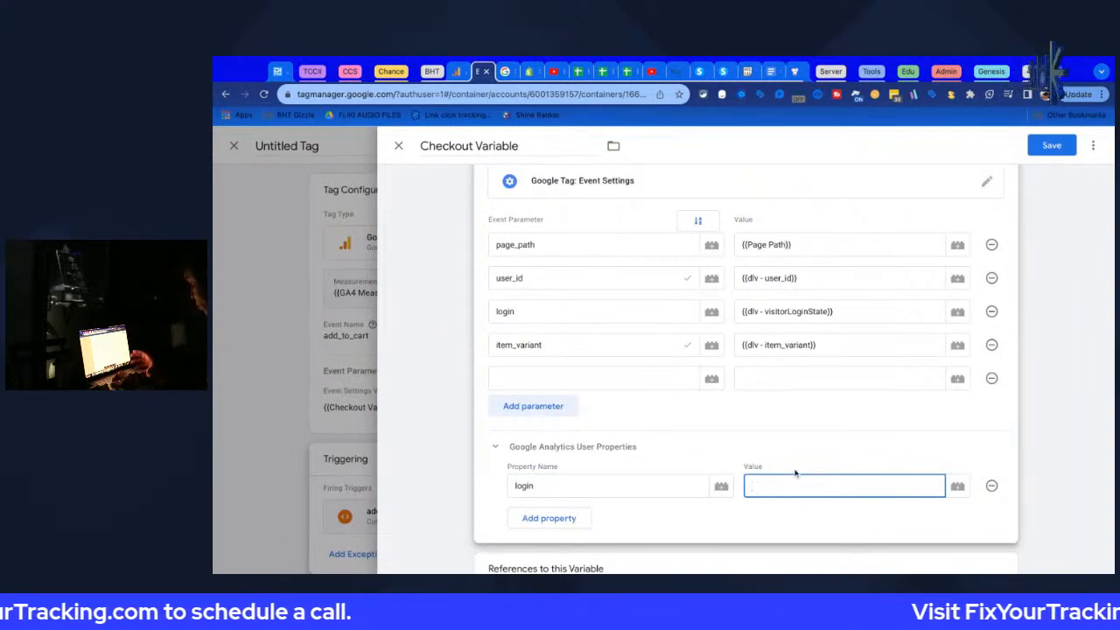
text({{)
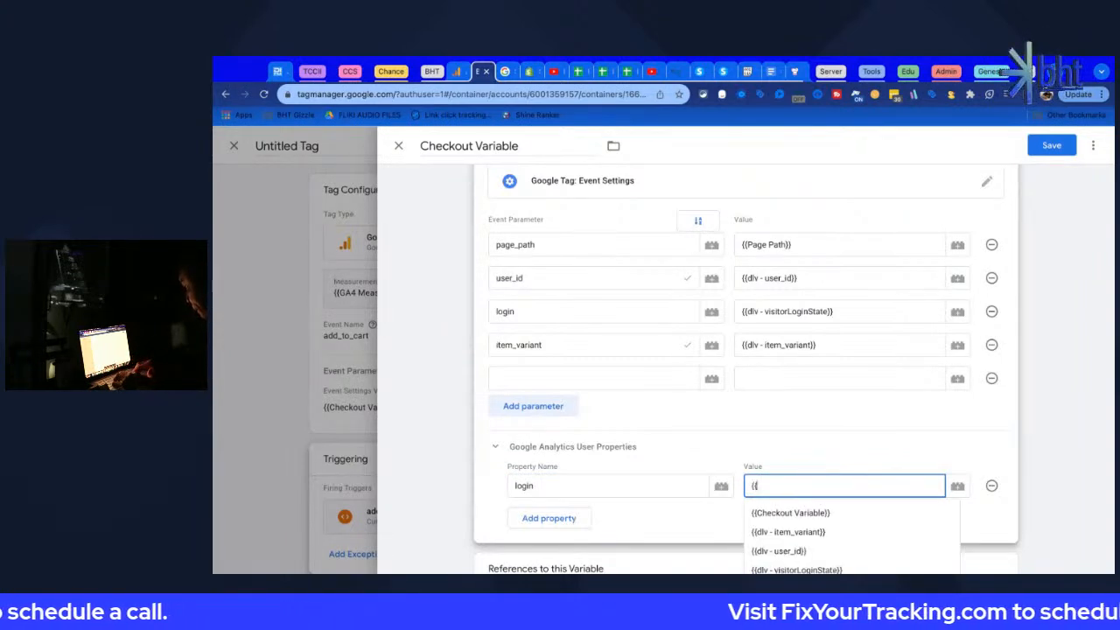
text(log)
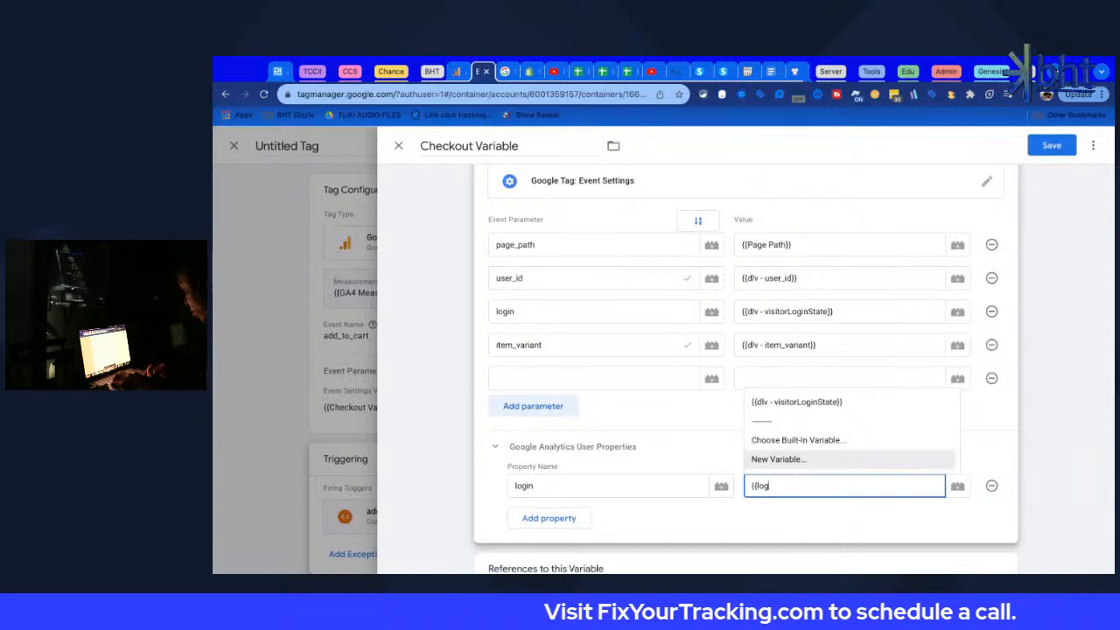
click(810, 404)
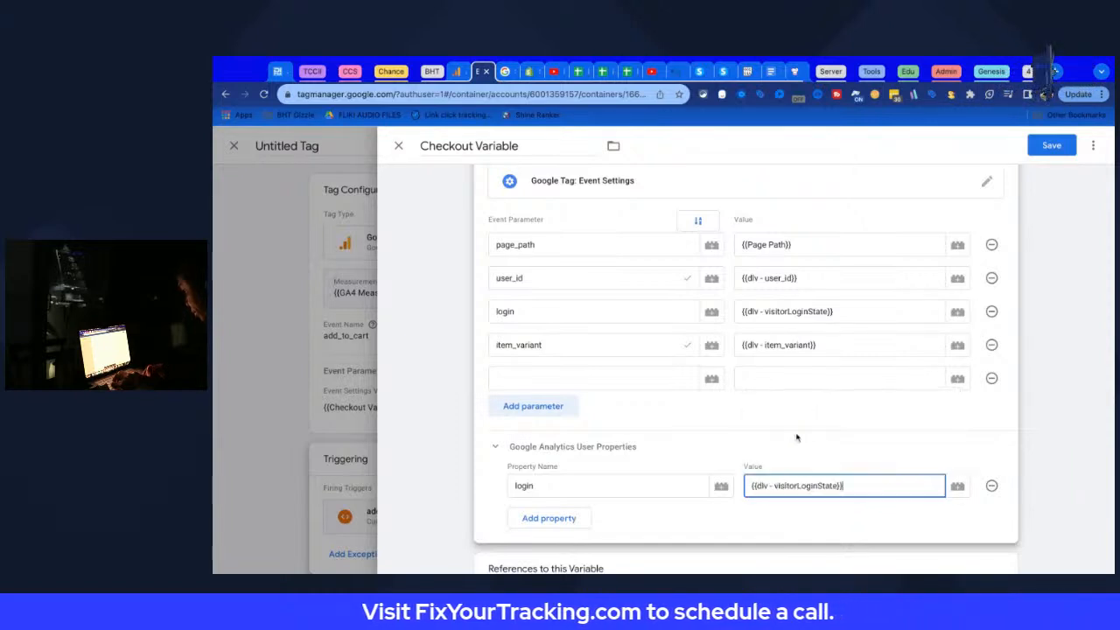
click(671, 452)
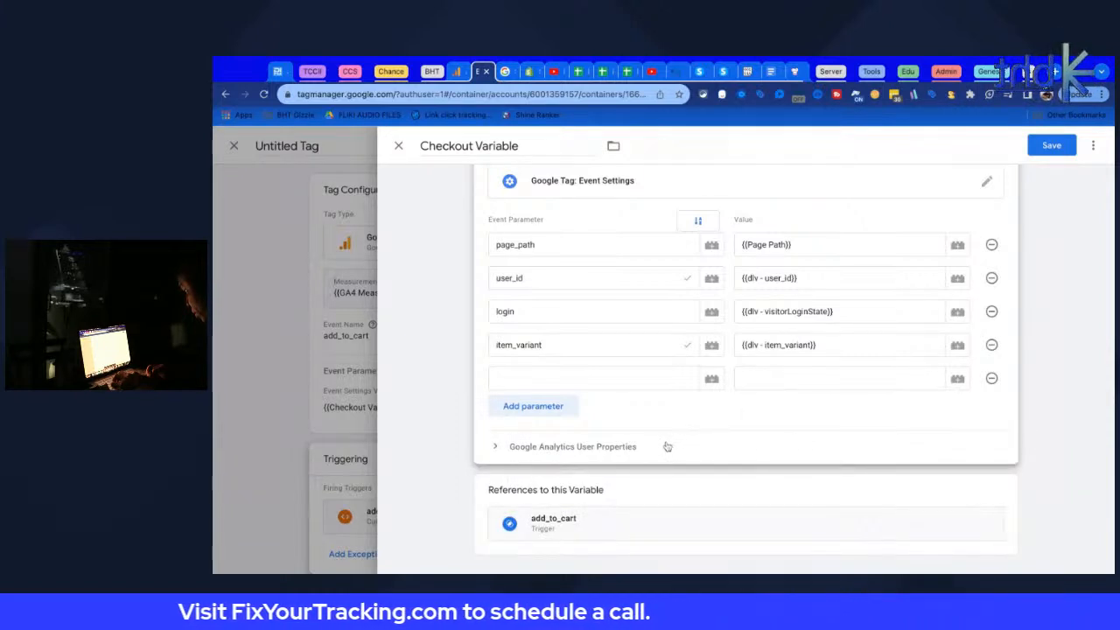
click(666, 447)
Name the blank event parameter of the Checkout Variable add_to_cart
scroll(690, 415, down, 1)
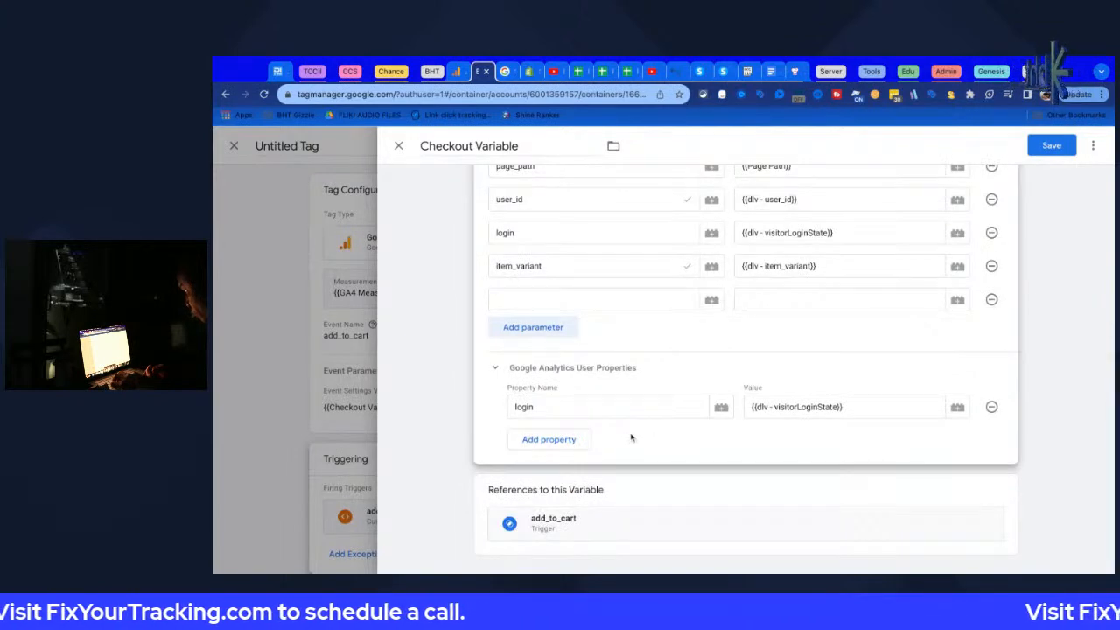
scroll(673, 390, up, 1)
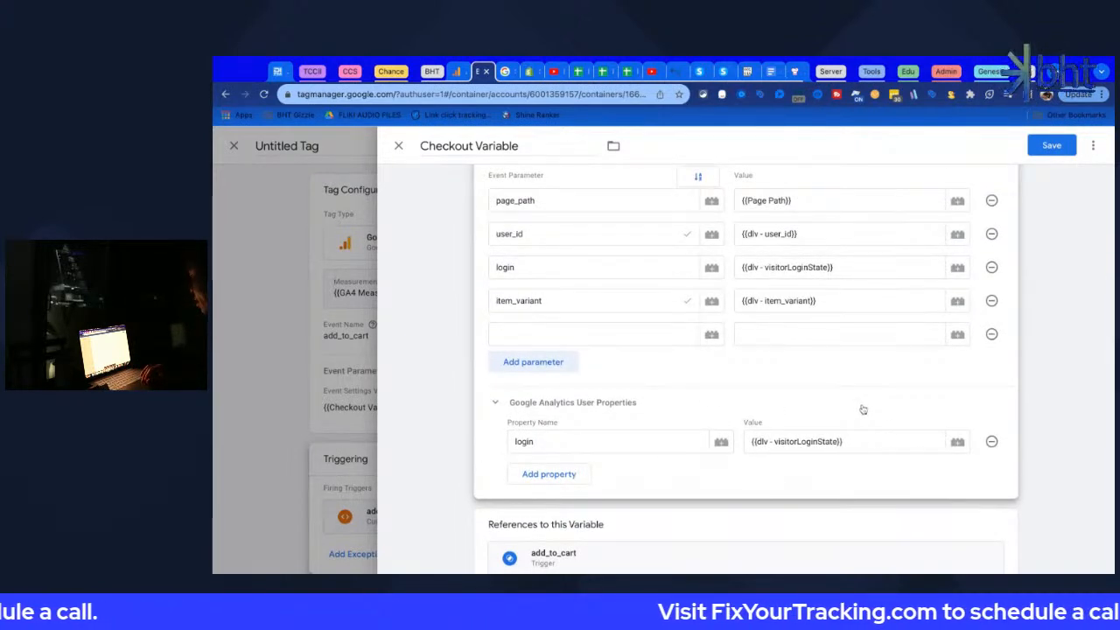
scroll(863, 409, up, 1)
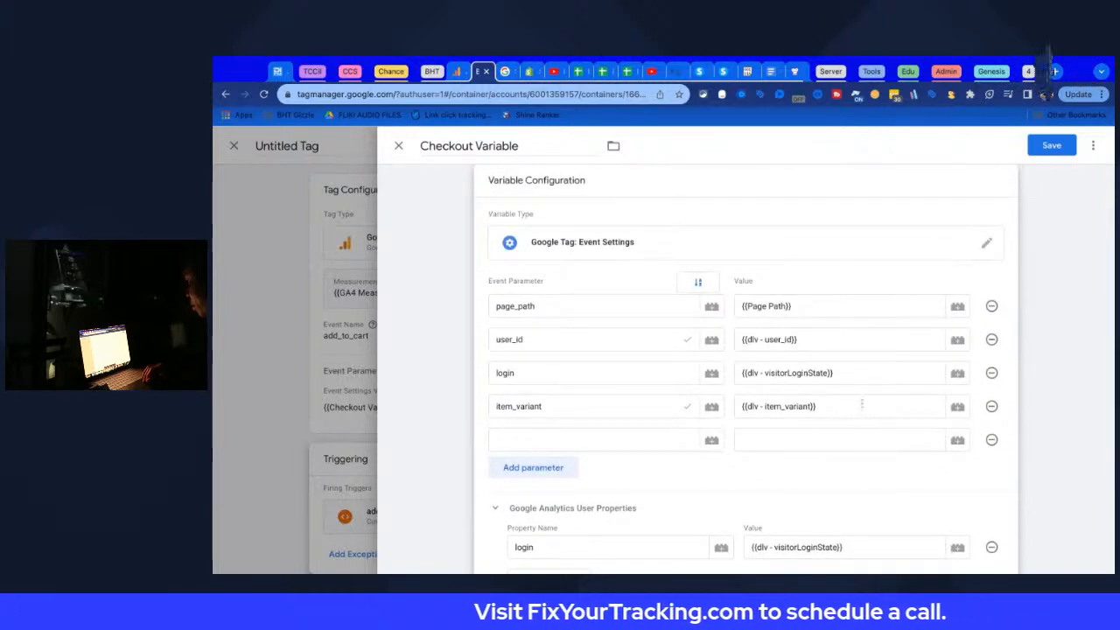
scroll(864, 403, down, 2)
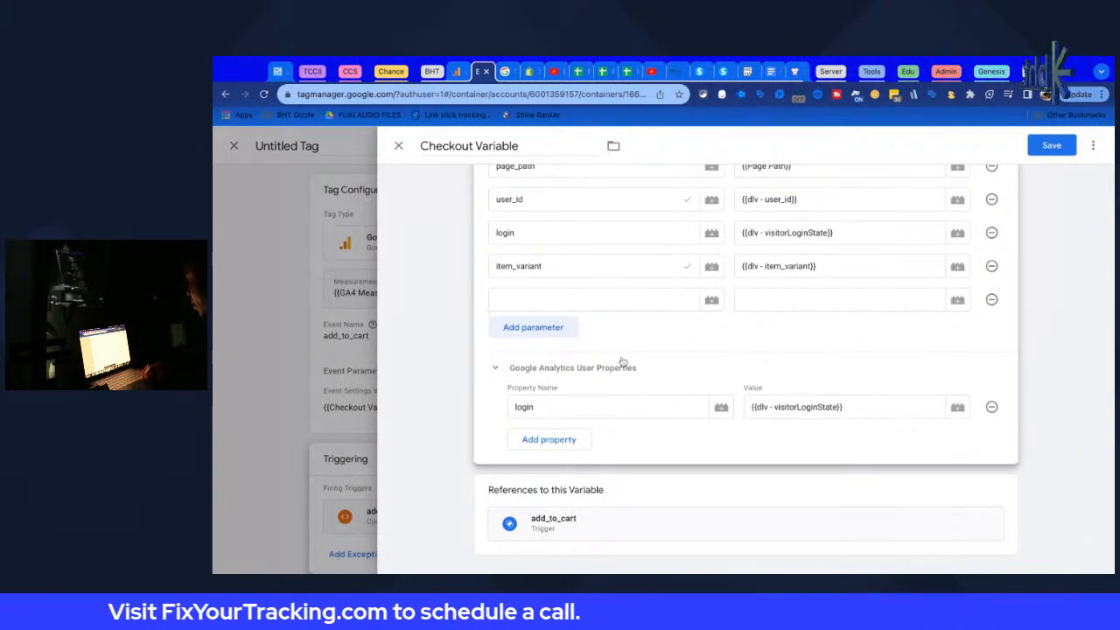
scroll(651, 369, up, 2)
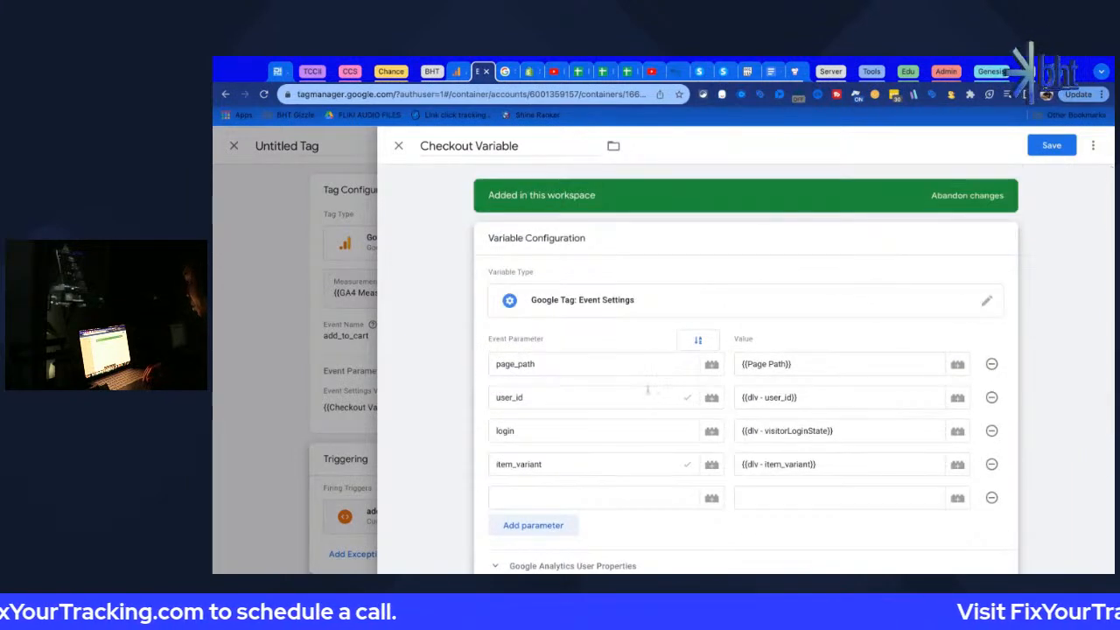
scroll(716, 364, down, 1)
click(692, 463)
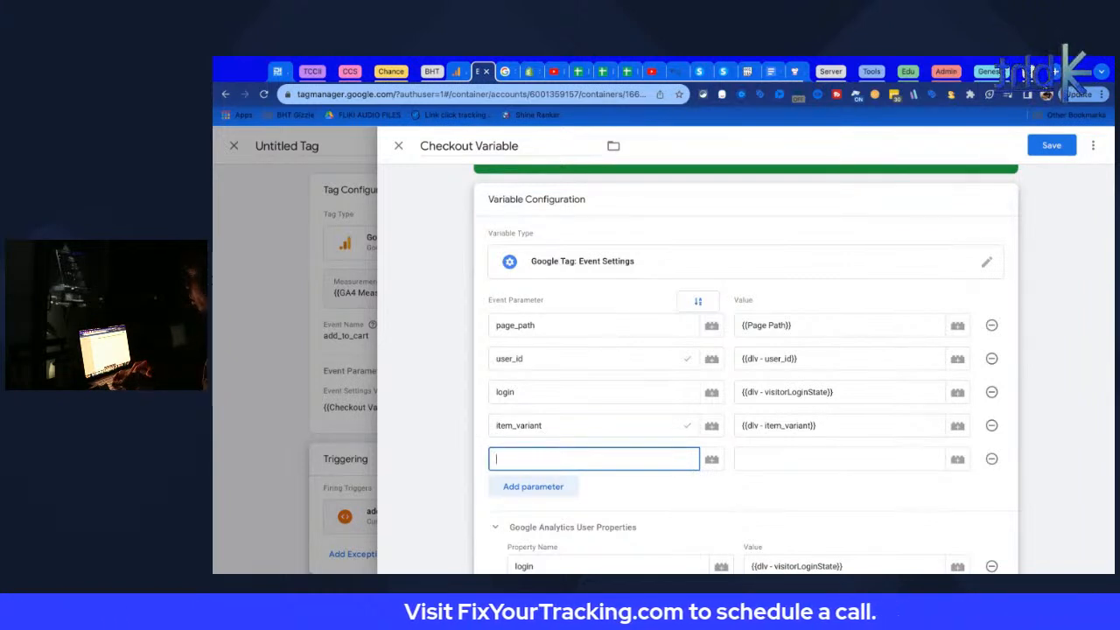
text(add_to)
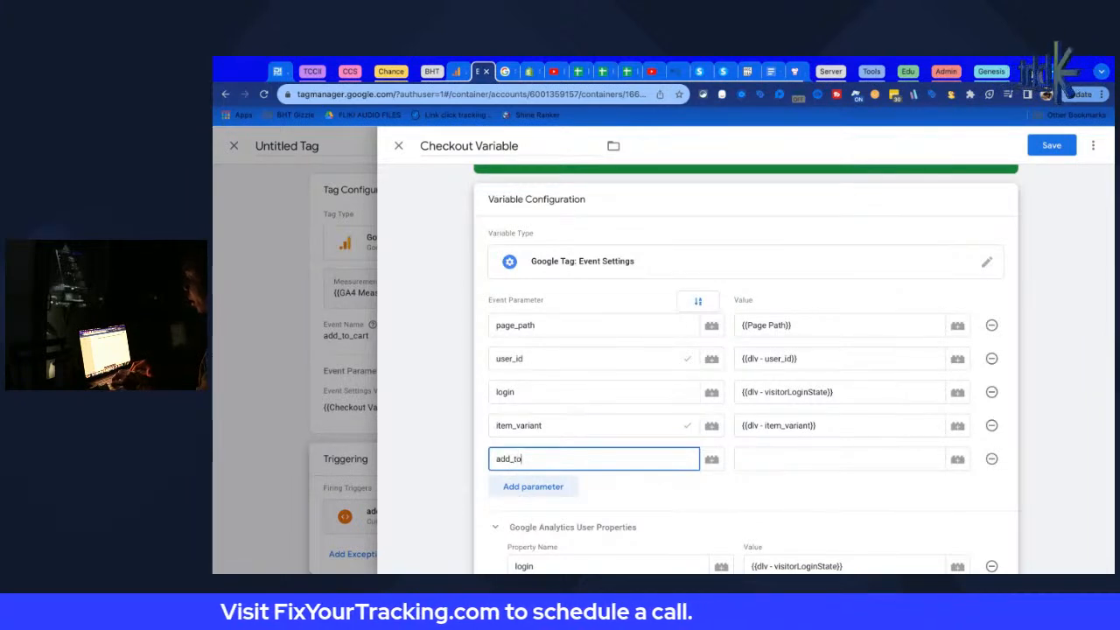
text(_cart)
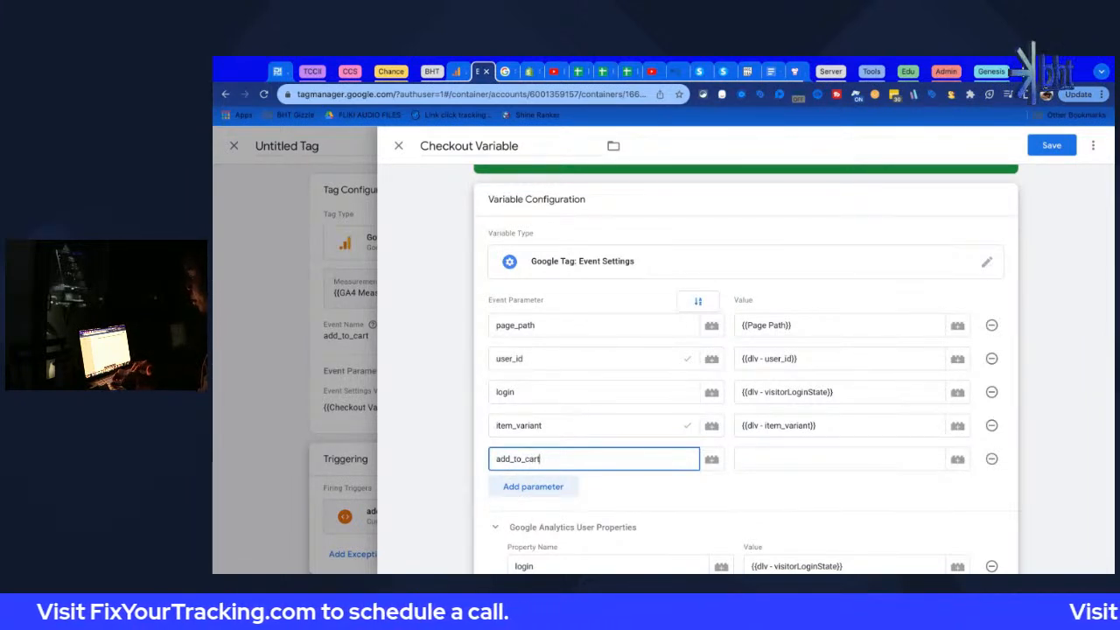
Create a new Data Layer Variable for the add_to_cart parameter's value, with the data layer variable name add_to_cart
click(840, 462)
text({{)
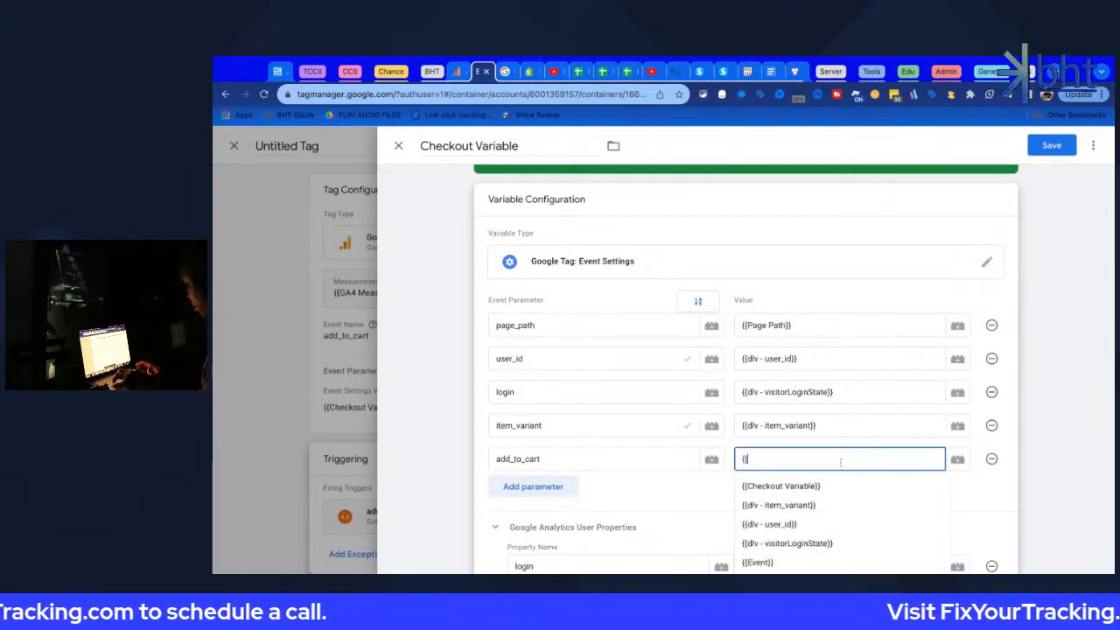
scroll(867, 490, down, 3)
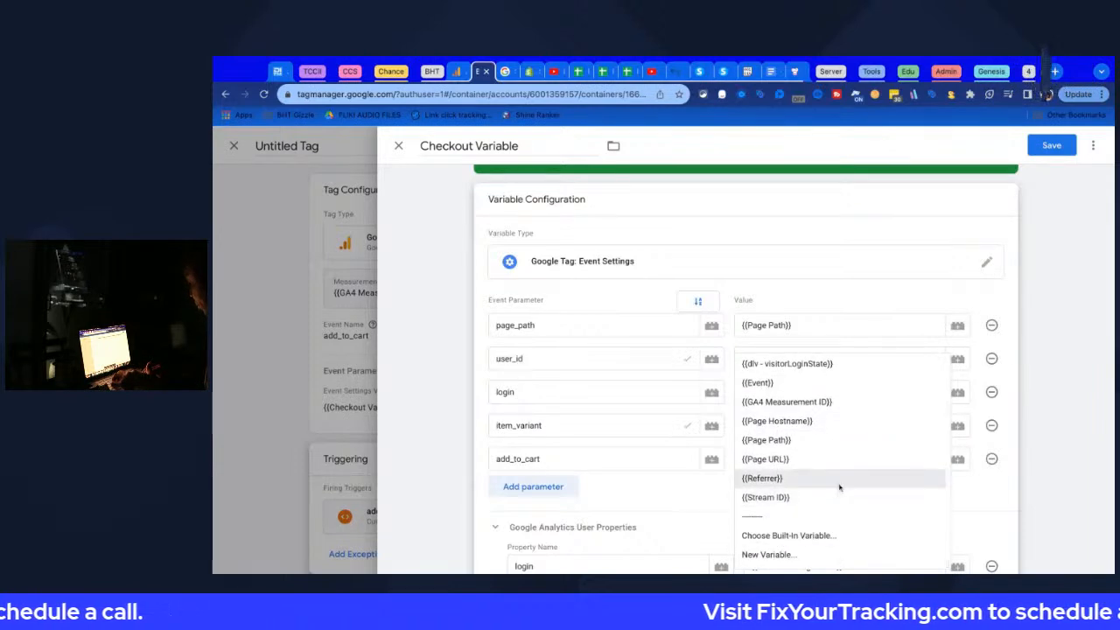
click(818, 555)
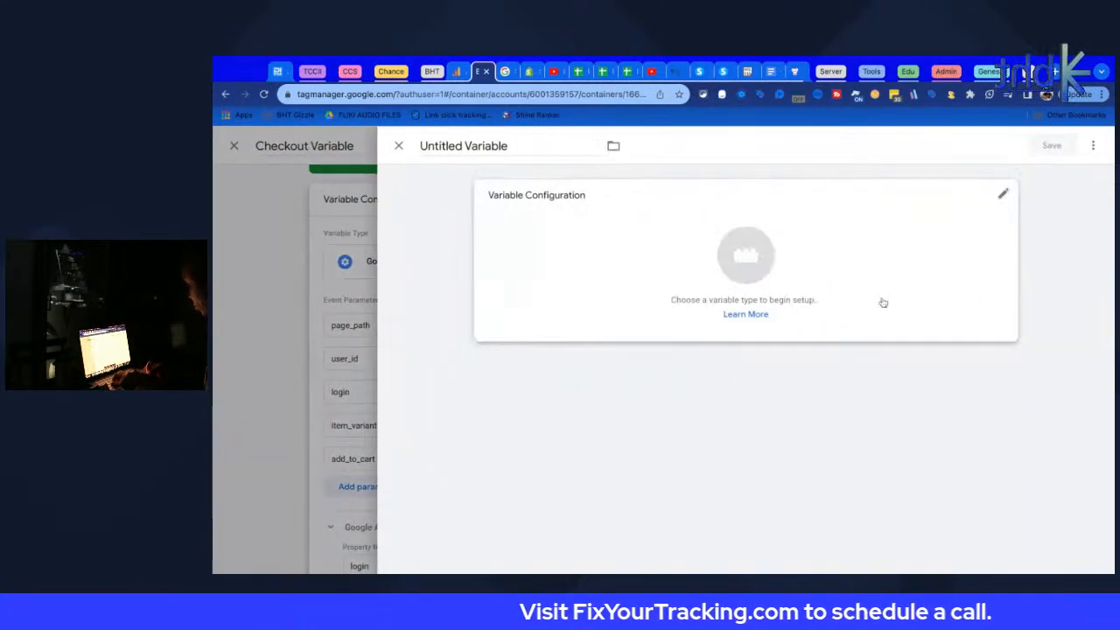
click(880, 303)
click(929, 422)
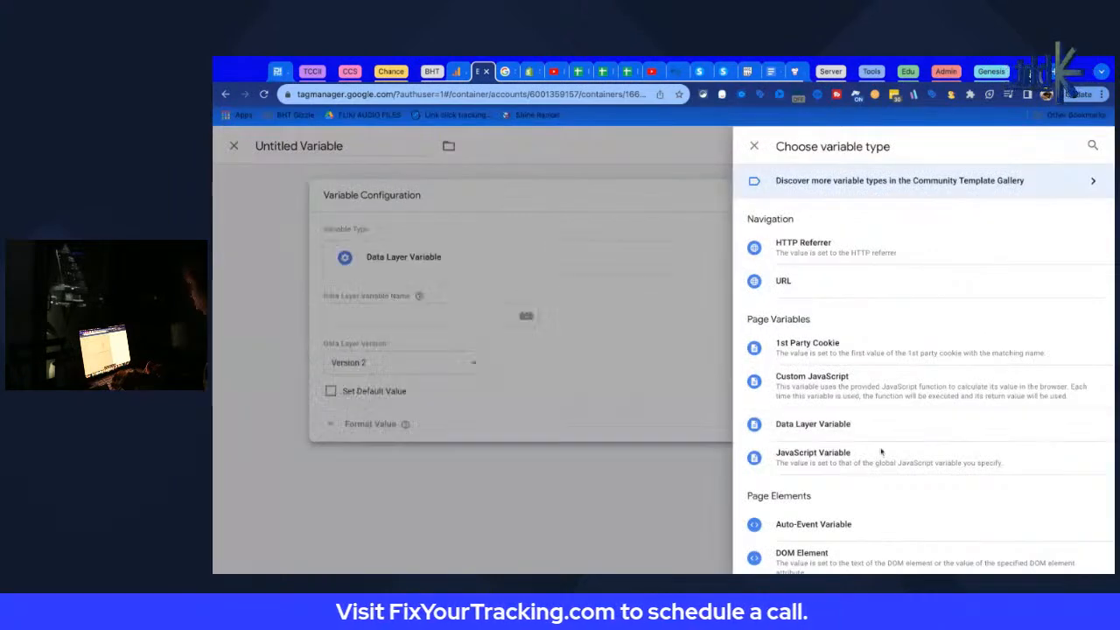
click(504, 319)
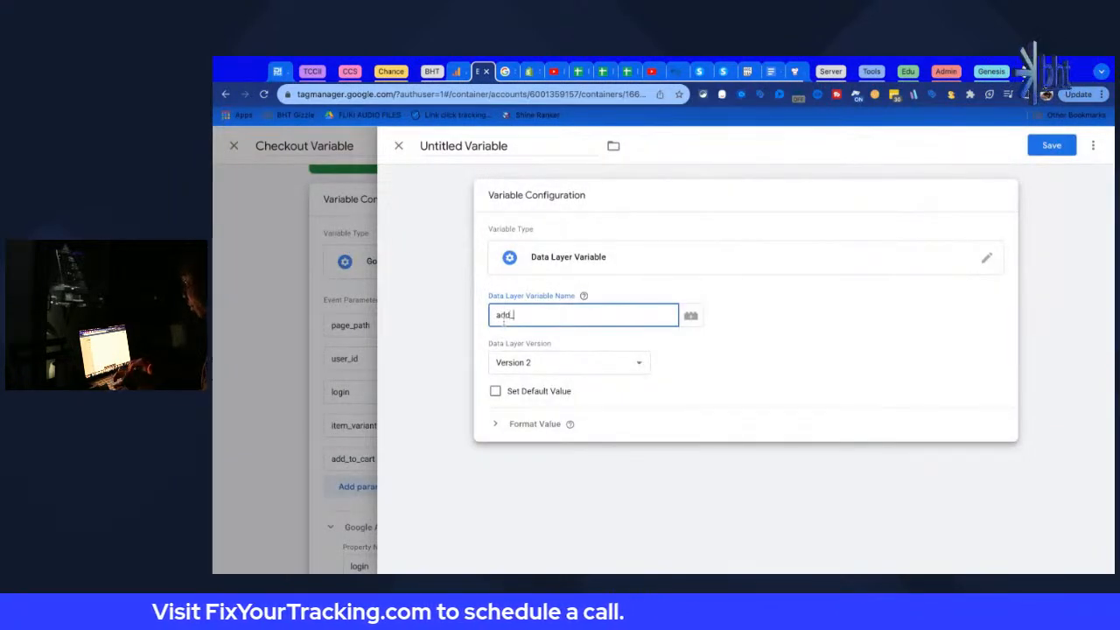
text(add_to_art)
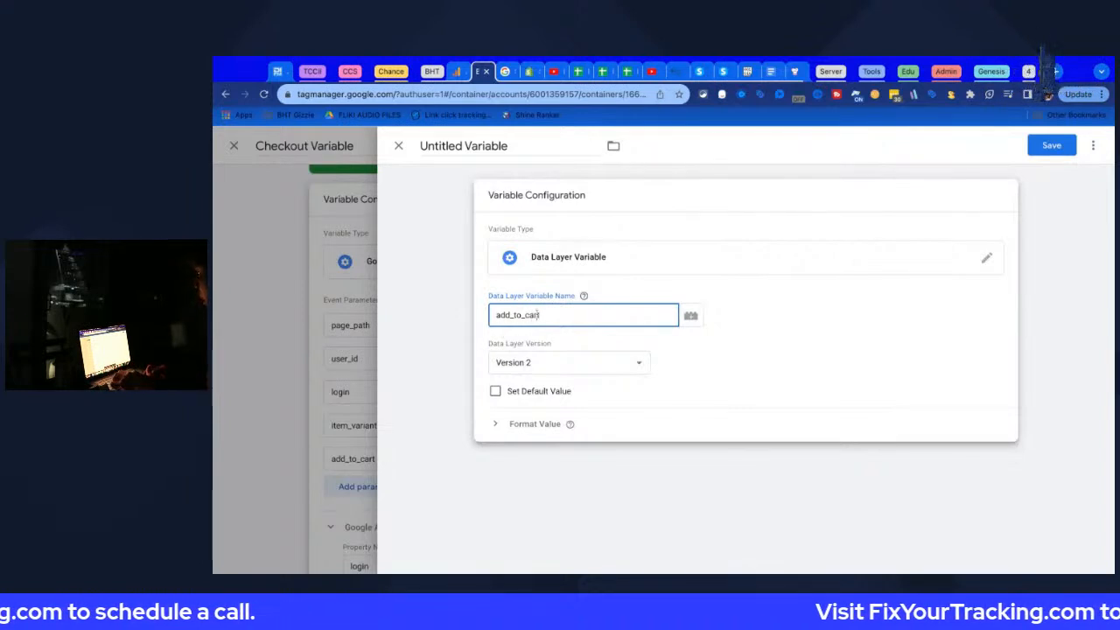
Name the new variable dlv - add_to_cart and save both it and the Checkout Variable
key(ctrl+a)
key(ctrl+c)
click(496, 146)
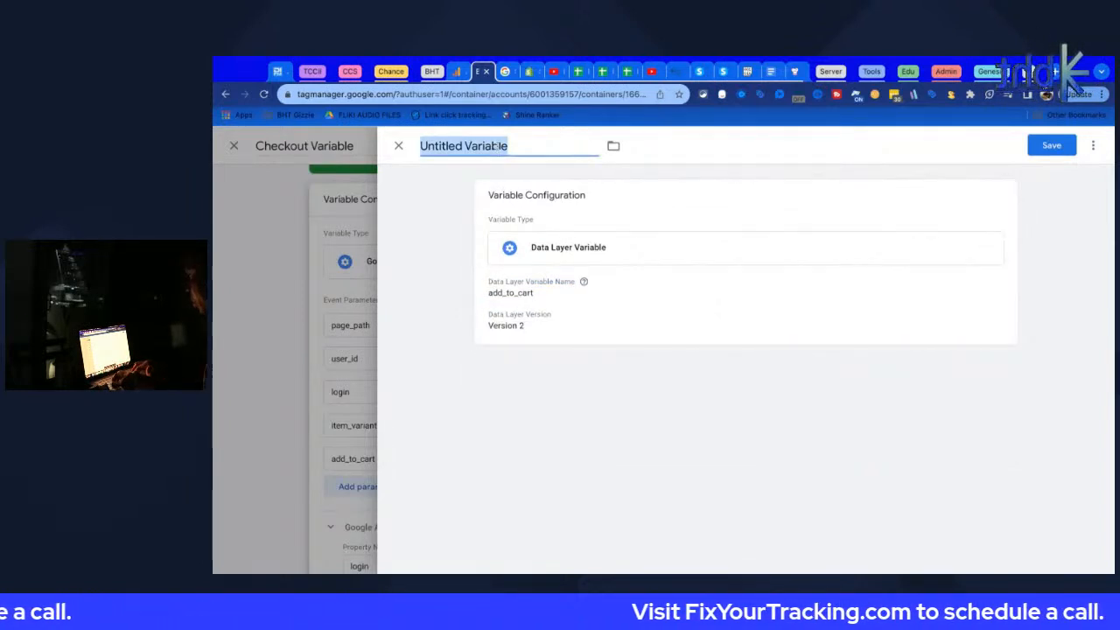
text(dlv -)
key(ctrl+v)
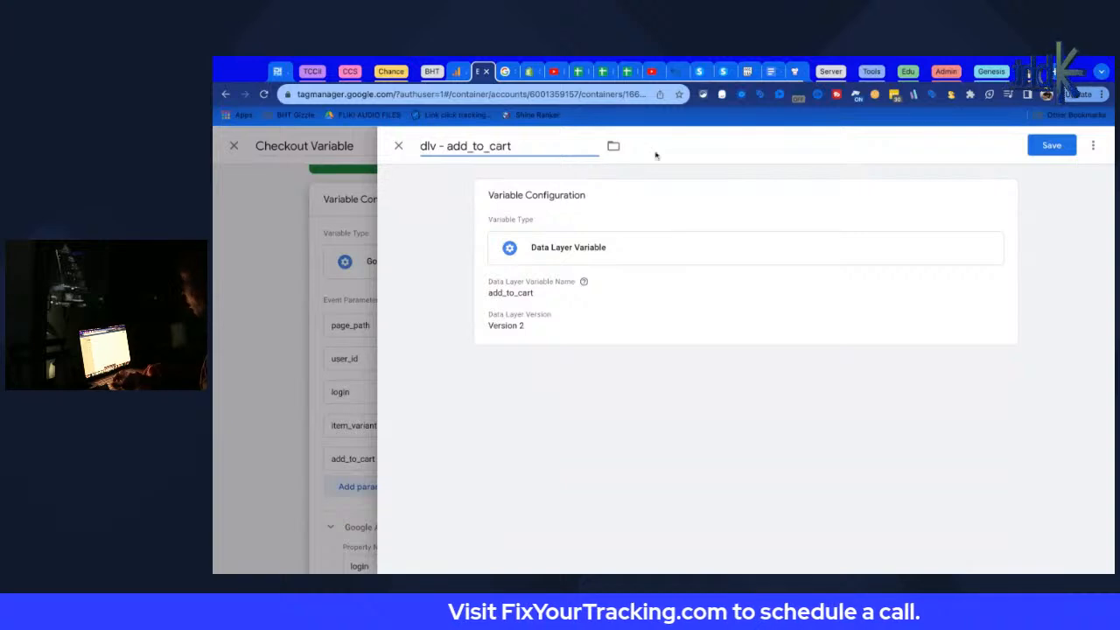
click(1051, 145)
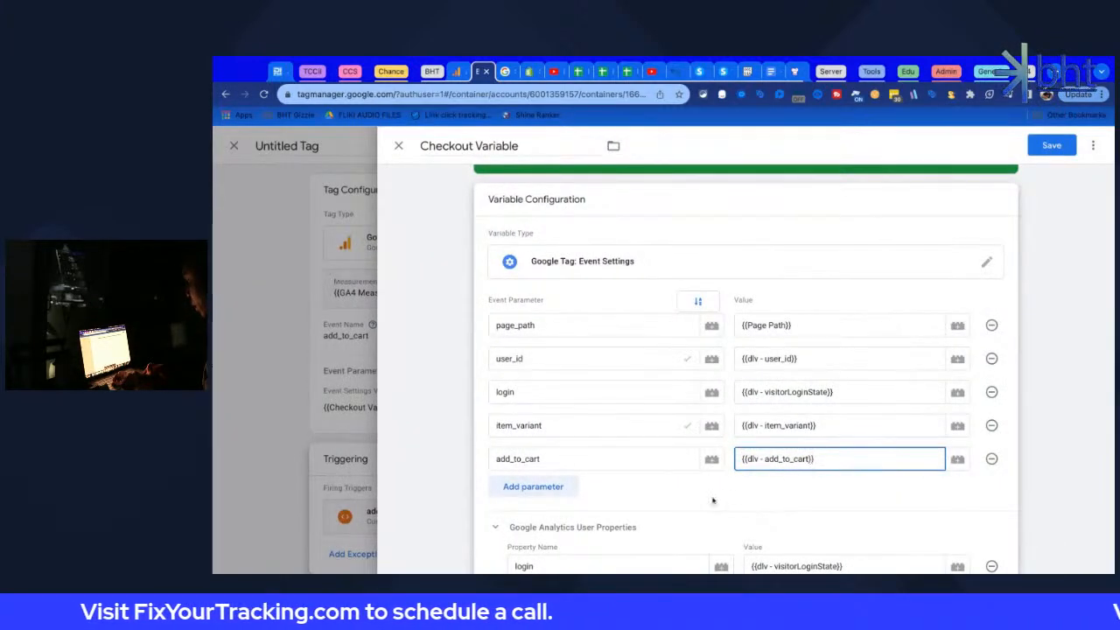
click(761, 479)
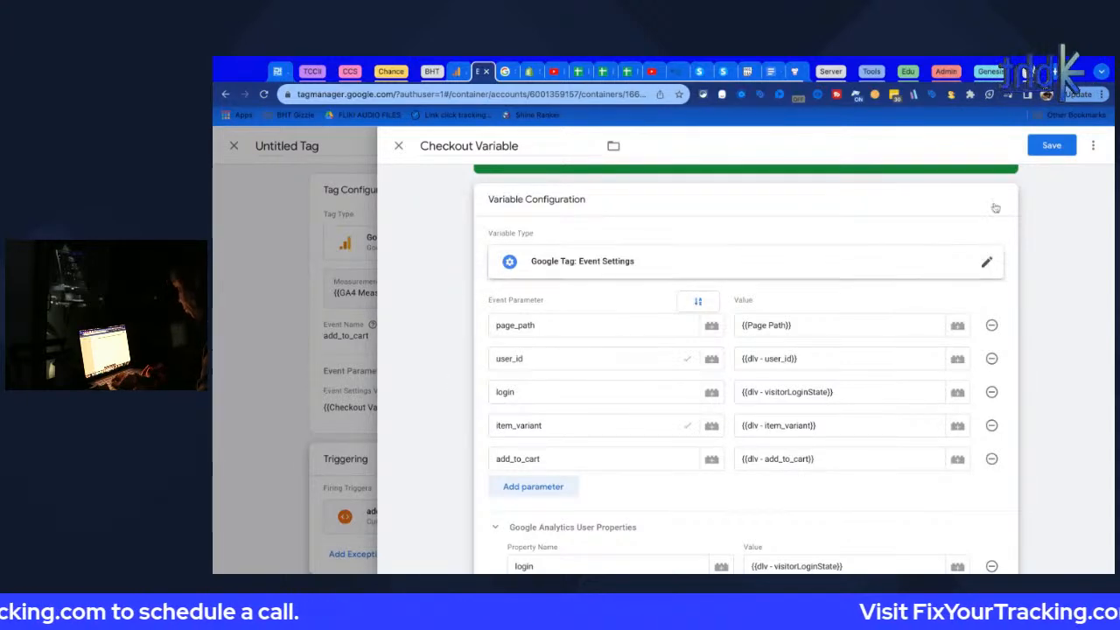
click(1051, 145)
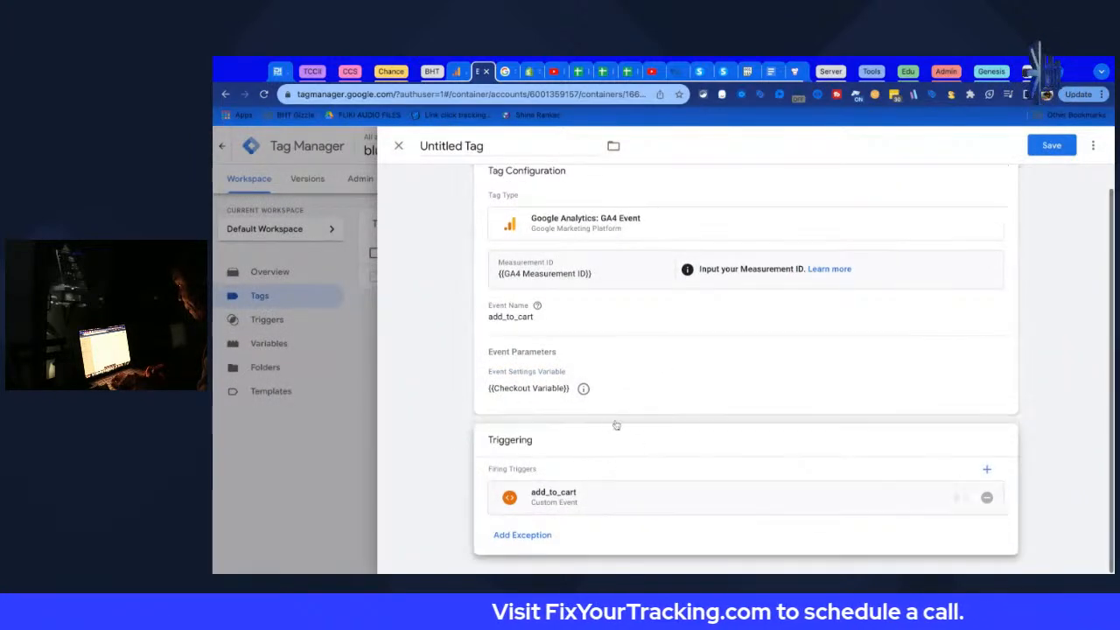
Remove the Event condition from the add_to_cart trigger, rename the trigger CE - add_to_cart and save it
click(593, 493)
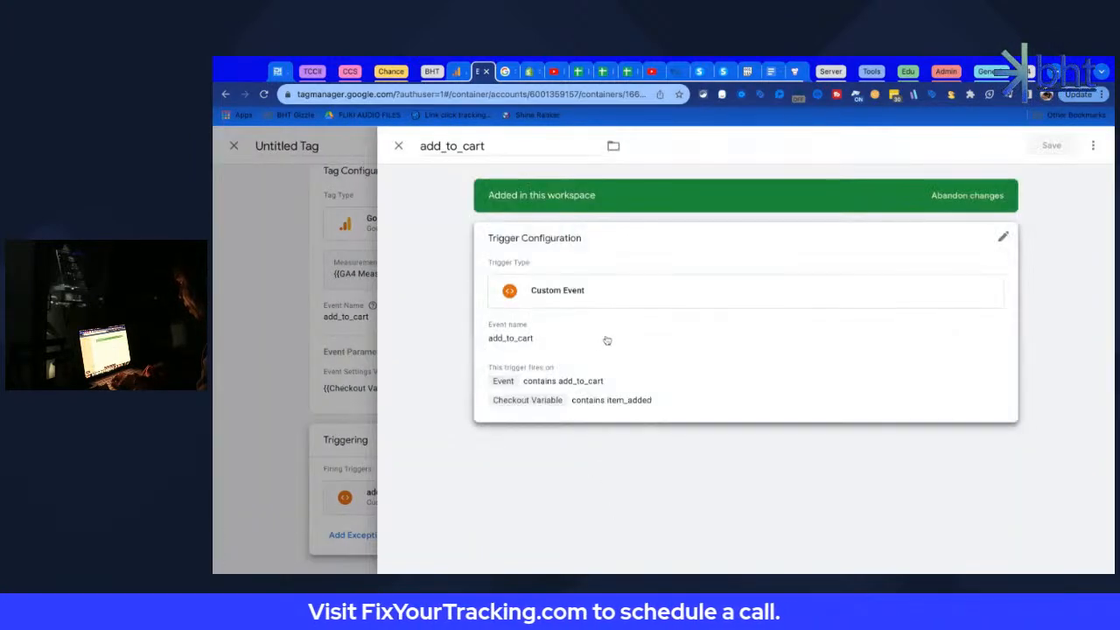
click(604, 401)
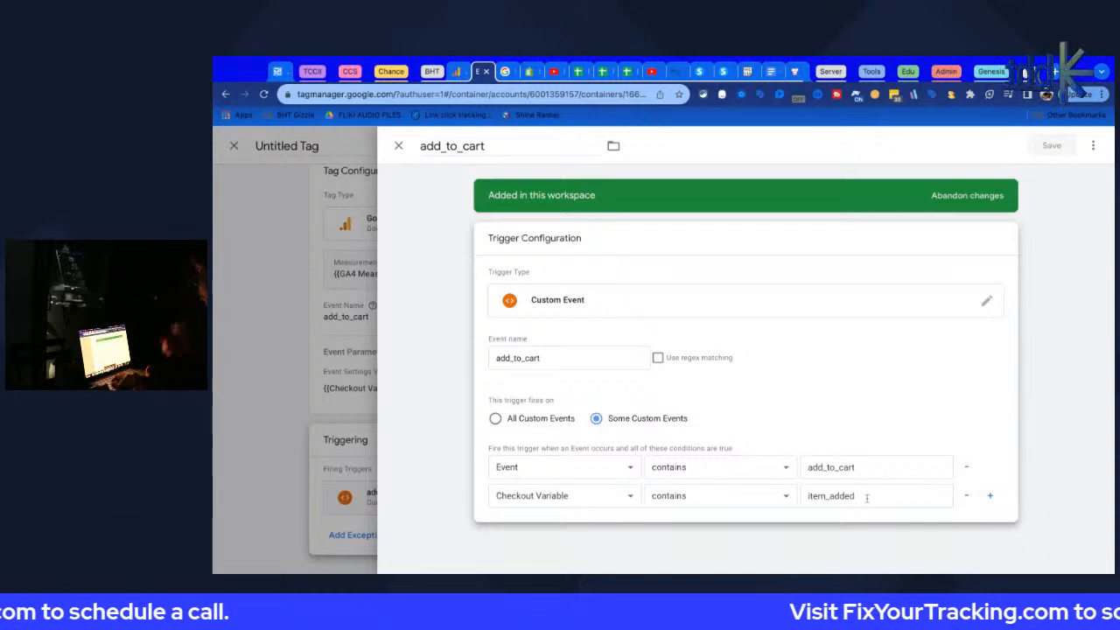
click(965, 467)
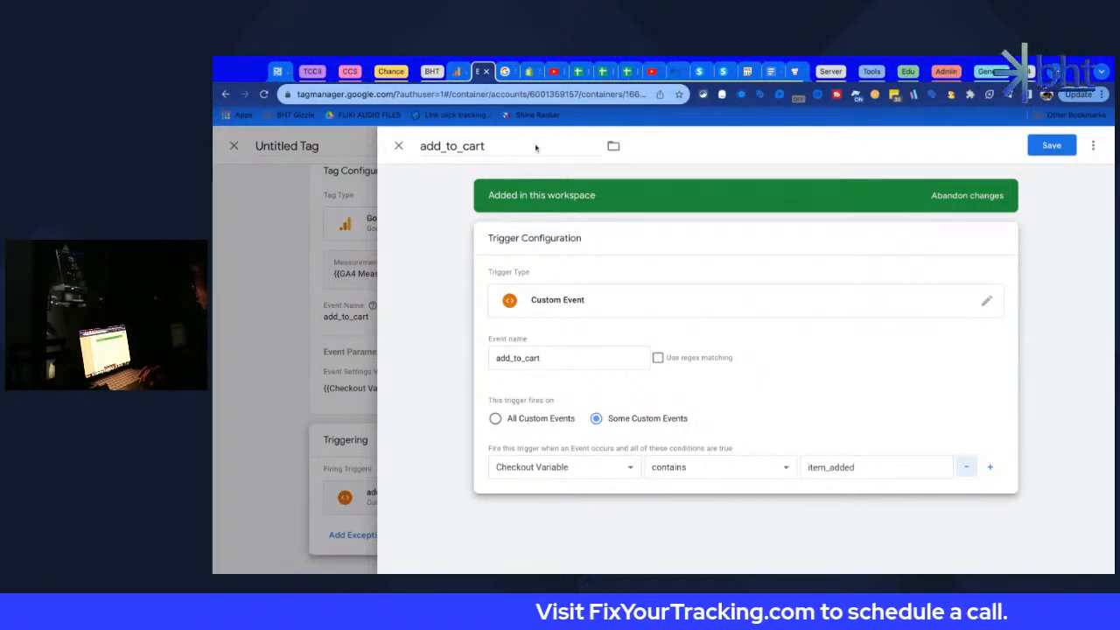
click(422, 146)
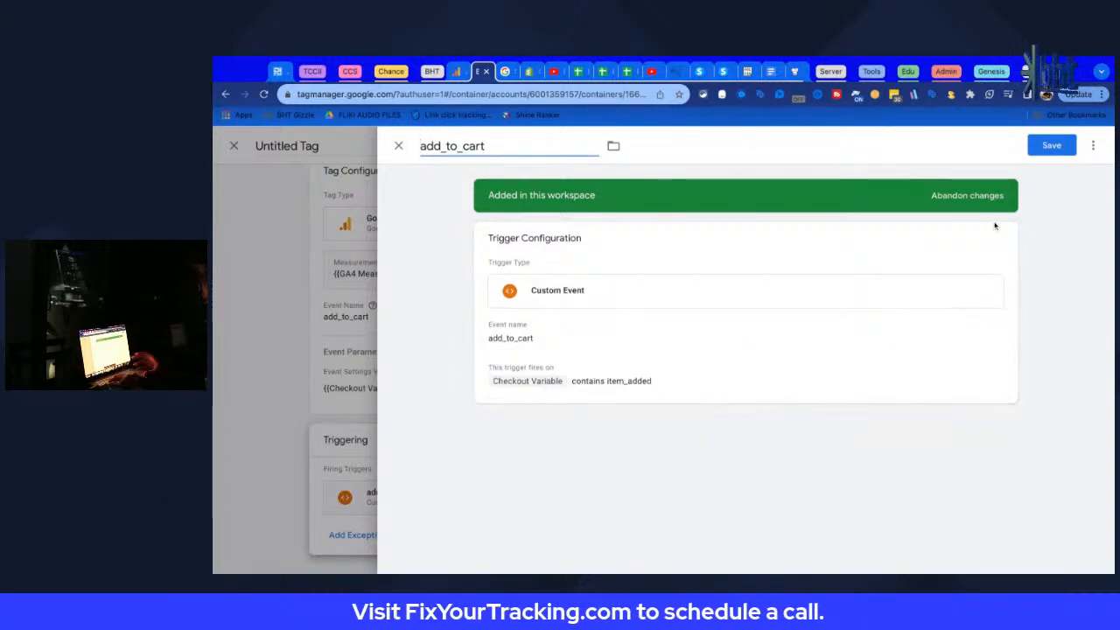
text(CE -)
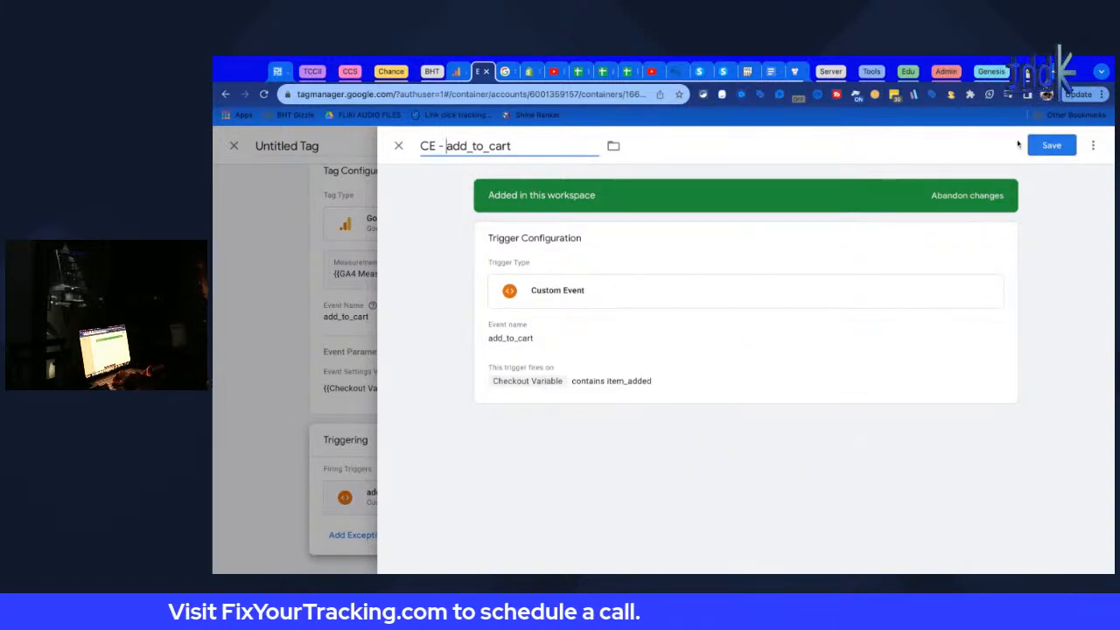
click(1049, 147)
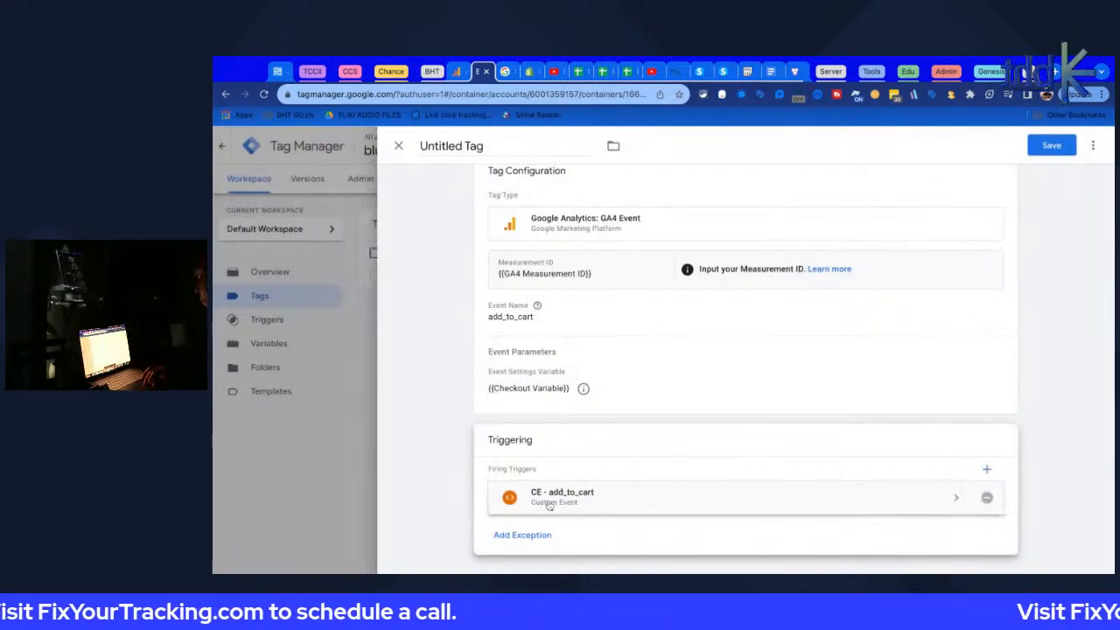
Name the untitled GA4 event tag GA4 - add_to_cart
scroll(476, 247, up, 1)
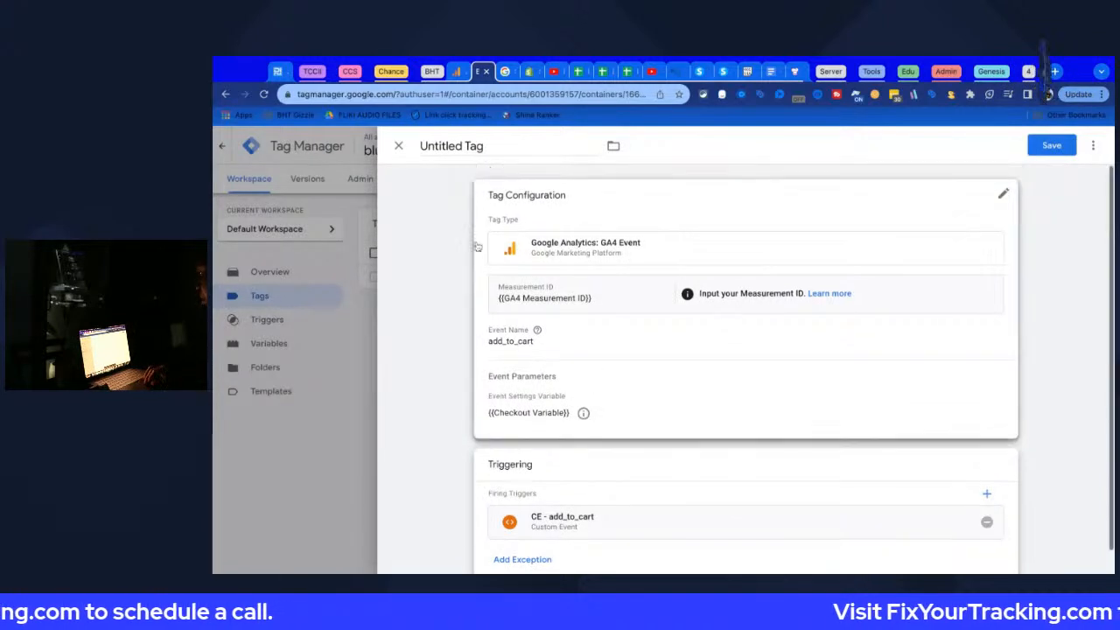
click(450, 146)
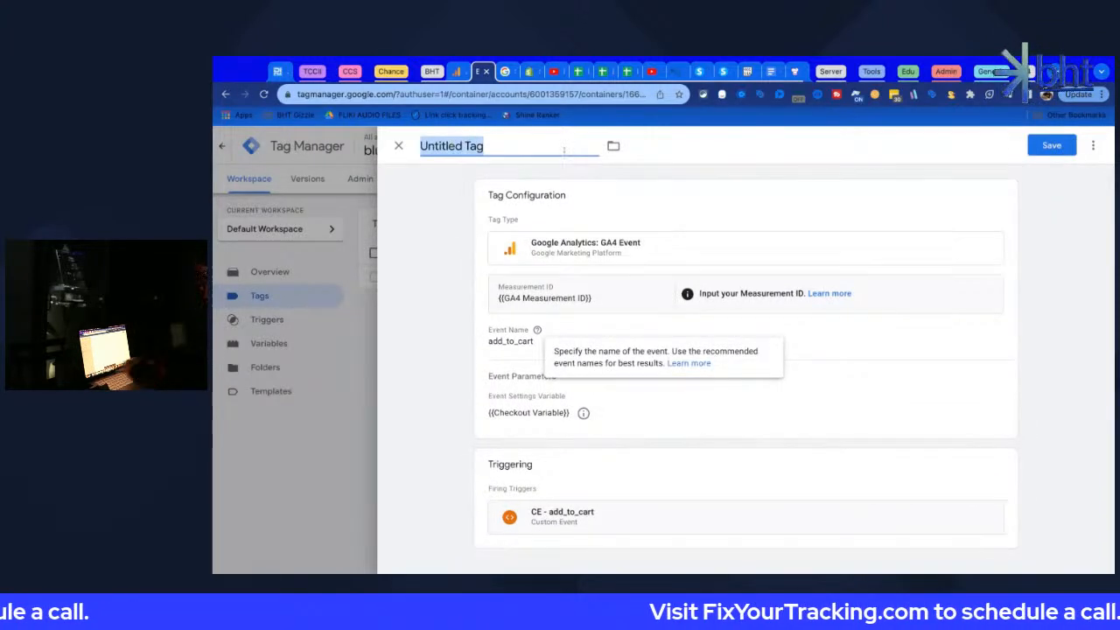
text(GA4 - a)
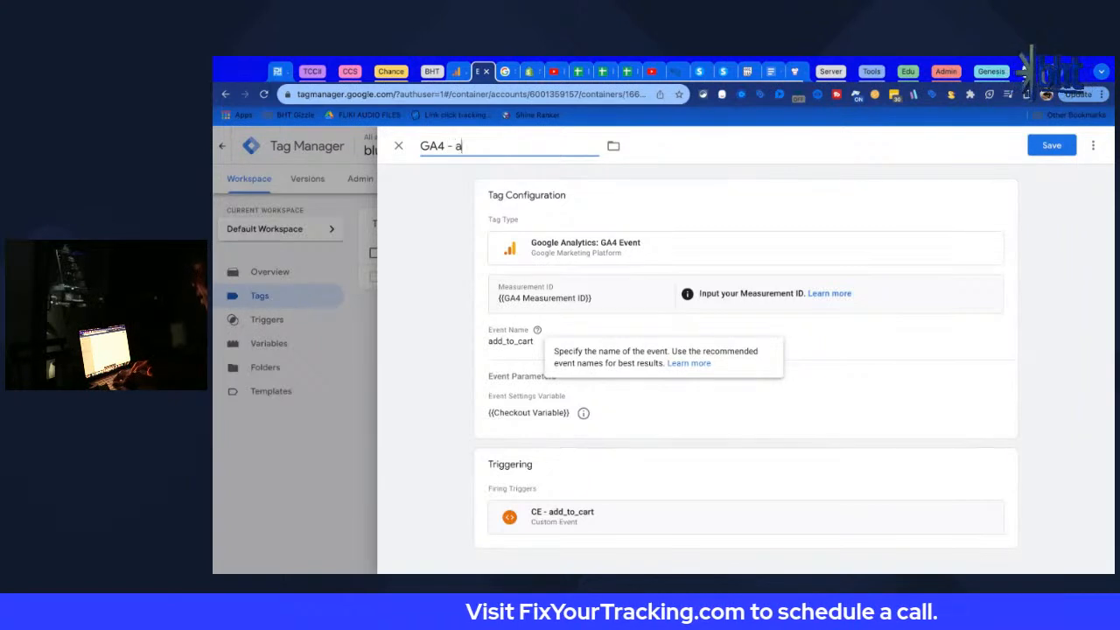
text(dd_)
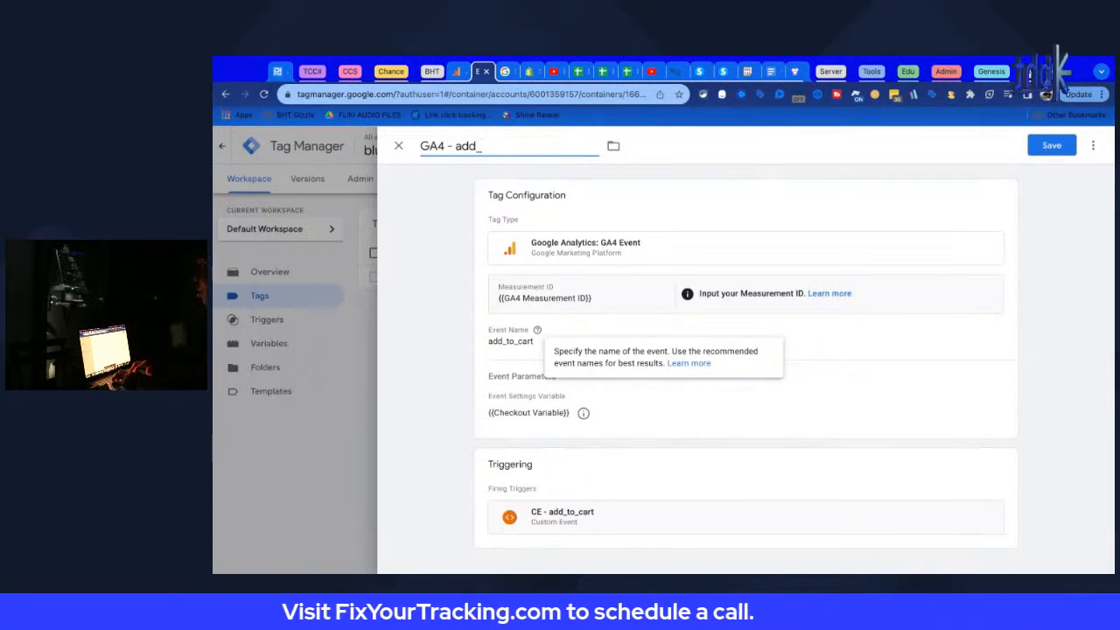
text(to_cart)
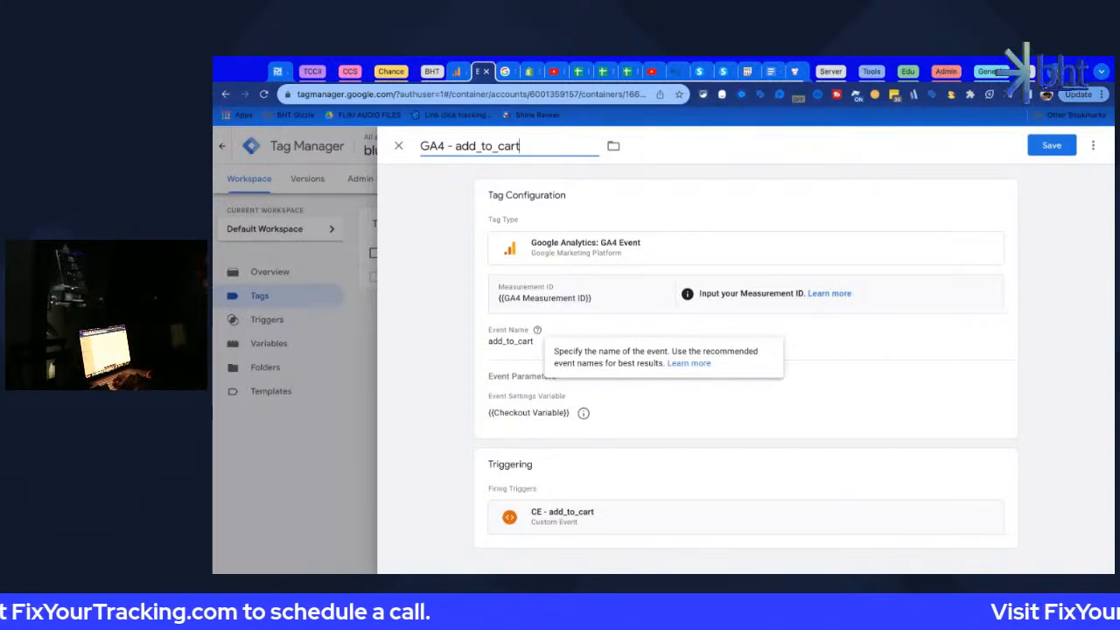
Show the event parameters that the GA4 - add_to_cart tag inherits from the Checkout Variable
click(506, 385)
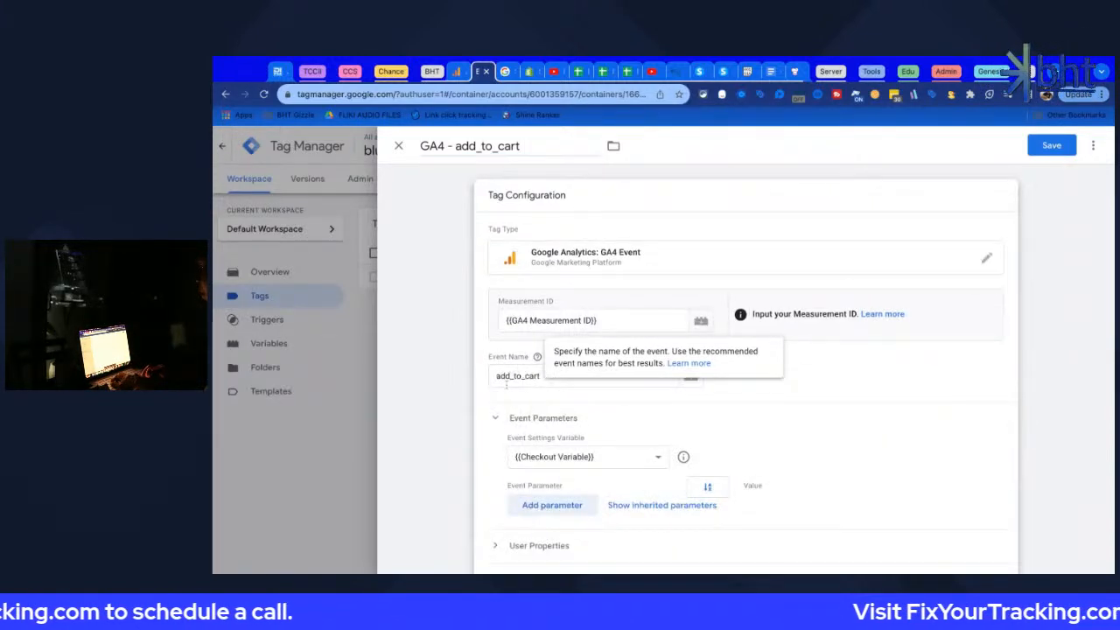
scroll(544, 433, down, 1)
click(550, 421)
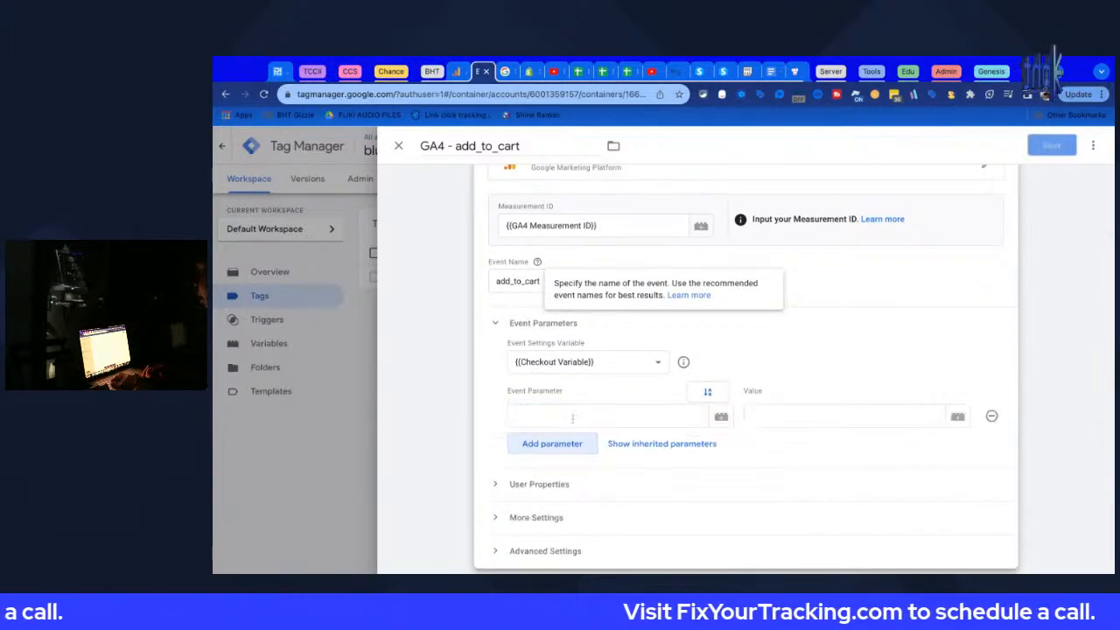
click(661, 444)
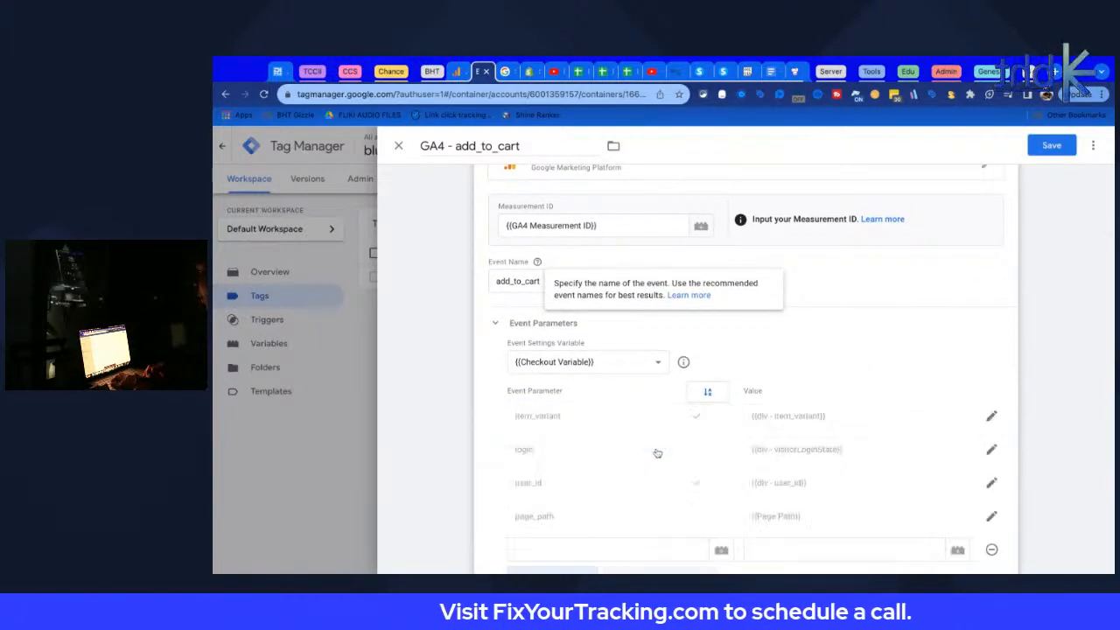
scroll(610, 360, down, 1)
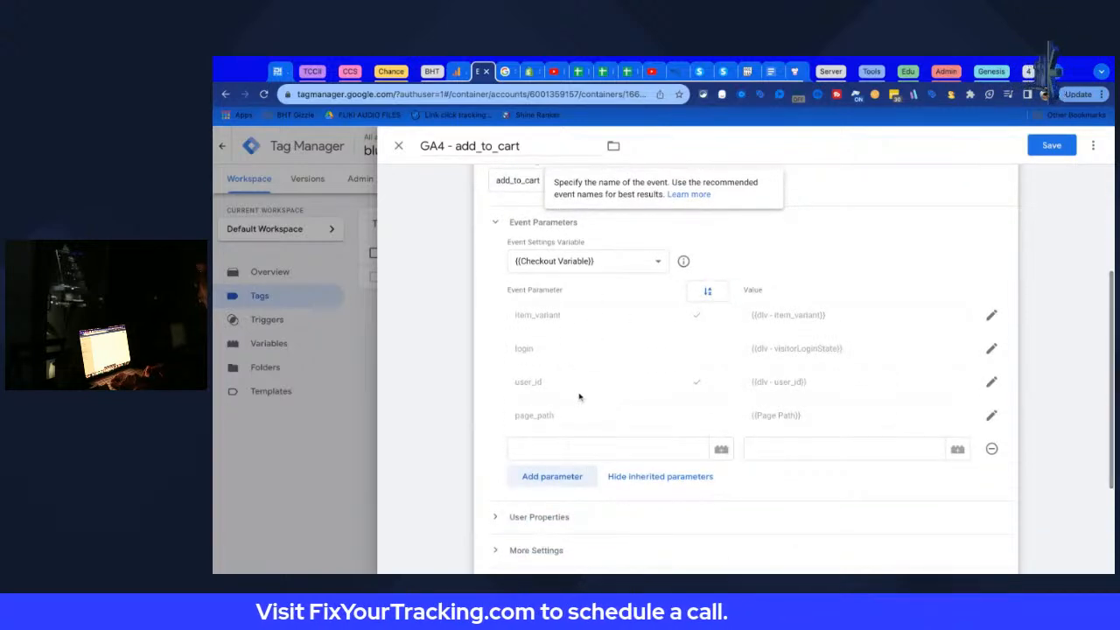
Add two placeholder event parameters, fafdaf and afdaf, with sample values below the inherited ones and remove both
click(529, 449)
text(fafdaf)
click(772, 452)
text(afdfa)
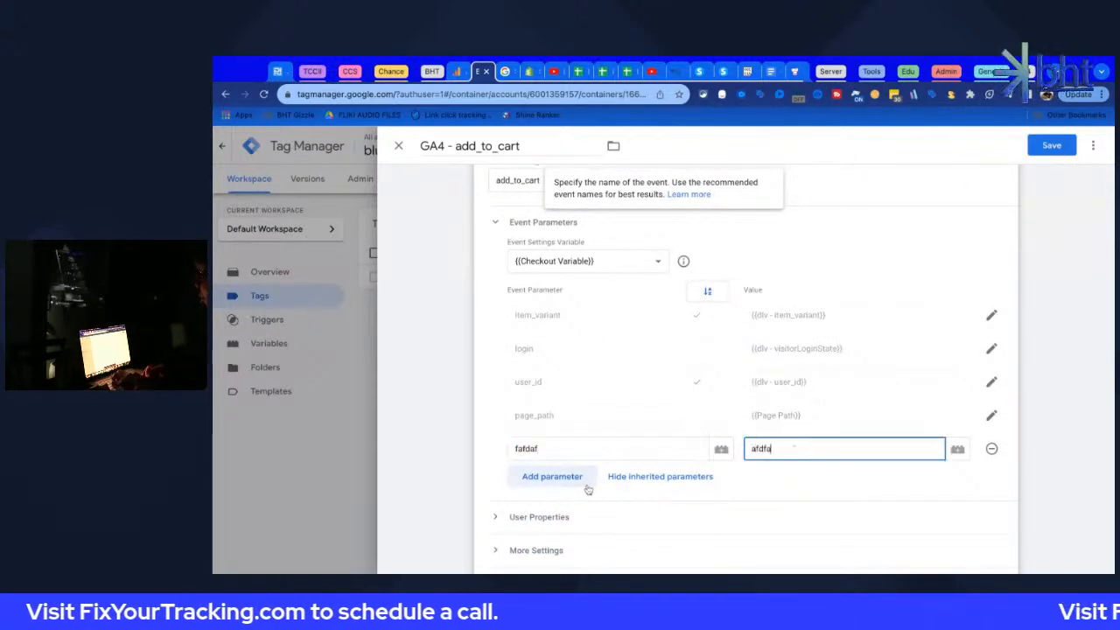
click(552, 476)
click(595, 481)
text(afdaf)
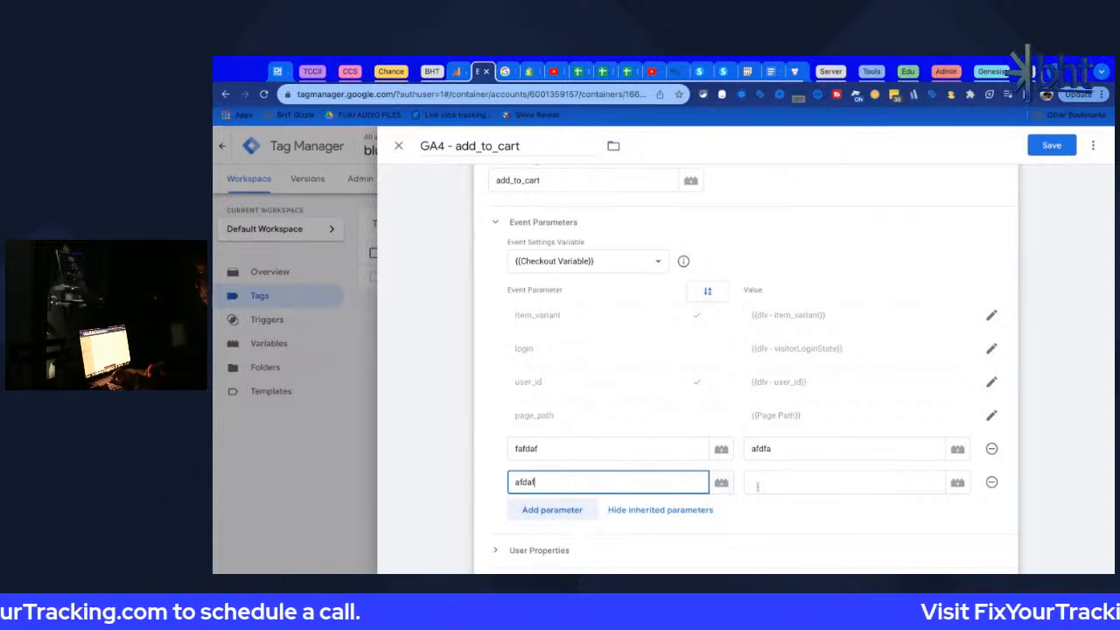
click(777, 479)
text(afda)
click(991, 482)
click(991, 448)
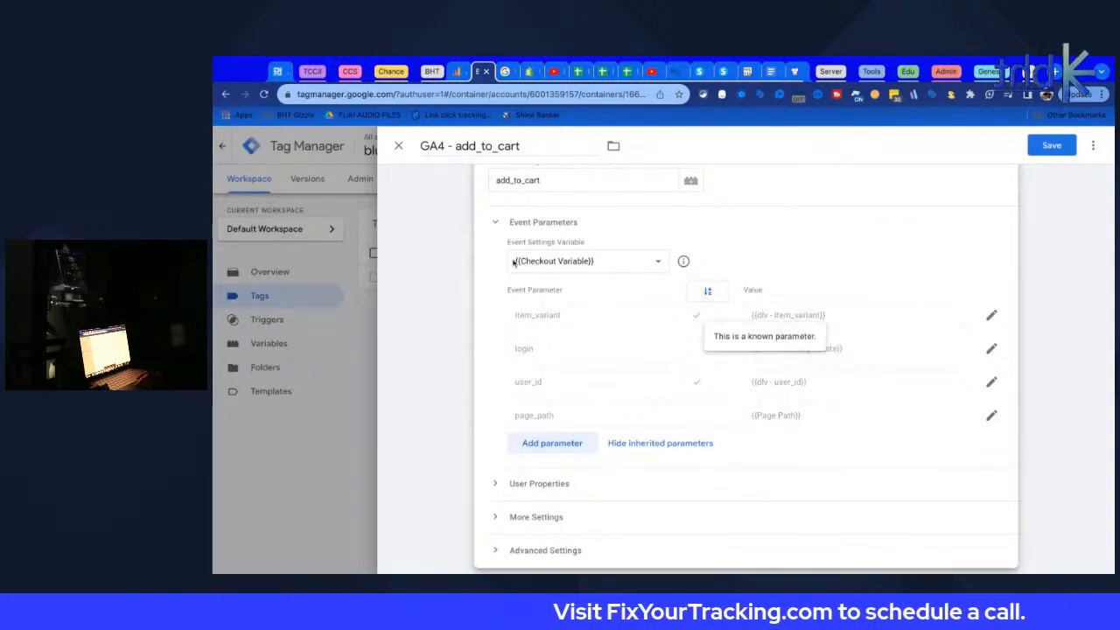
Save the GA4 - add_to_cart tag and start a new tag of type Google Analytics: GA4 Event
scroll(807, 227, up, 3)
click(1050, 146)
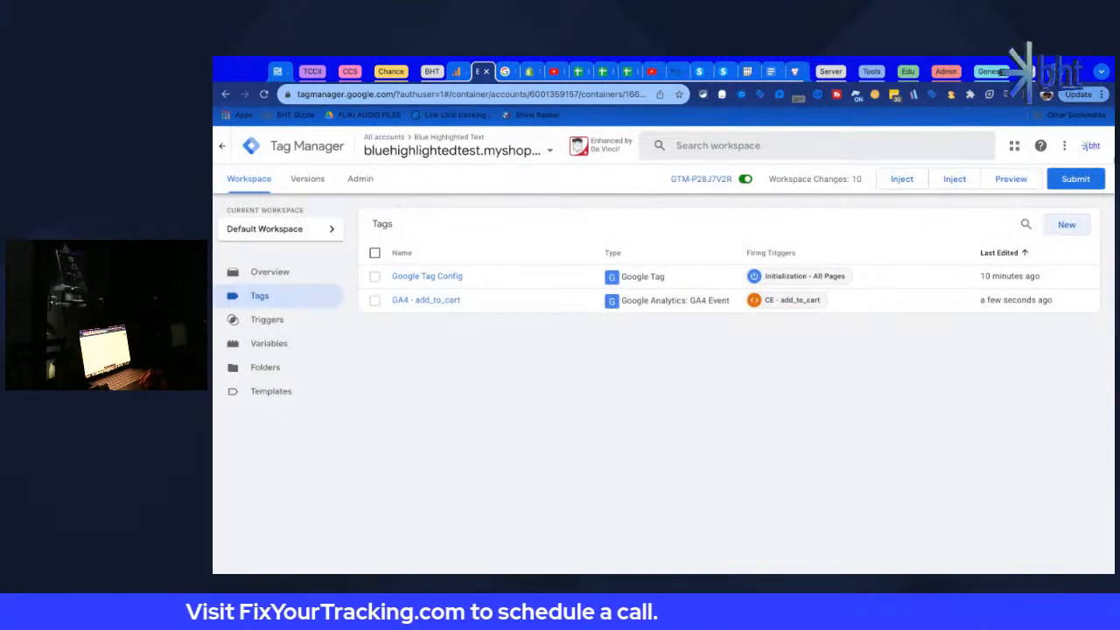
click(1066, 224)
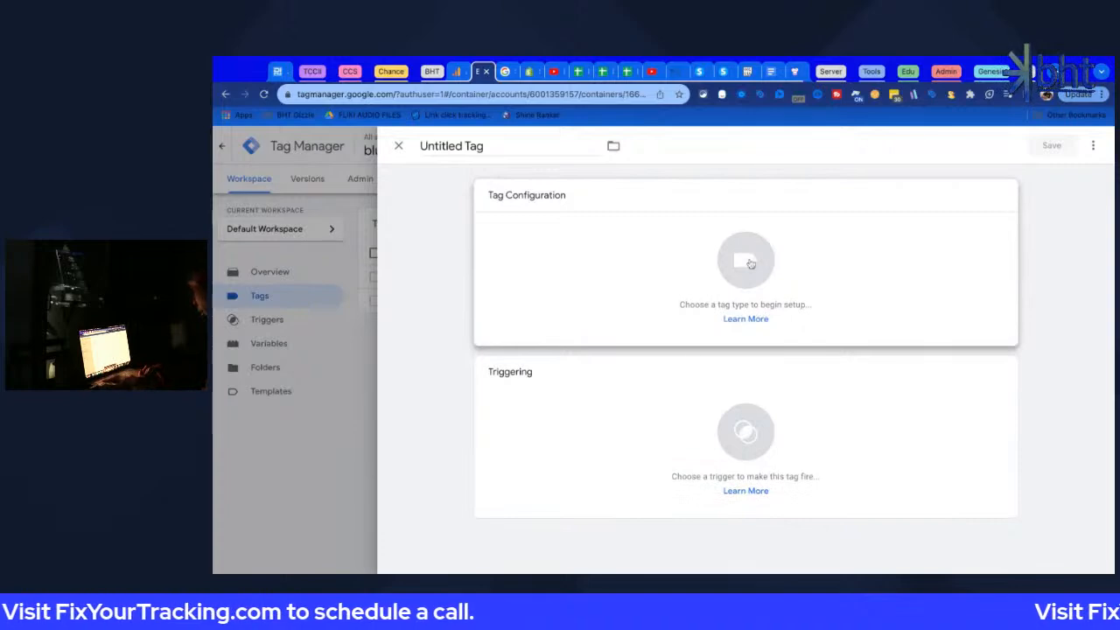
click(765, 337)
click(809, 248)
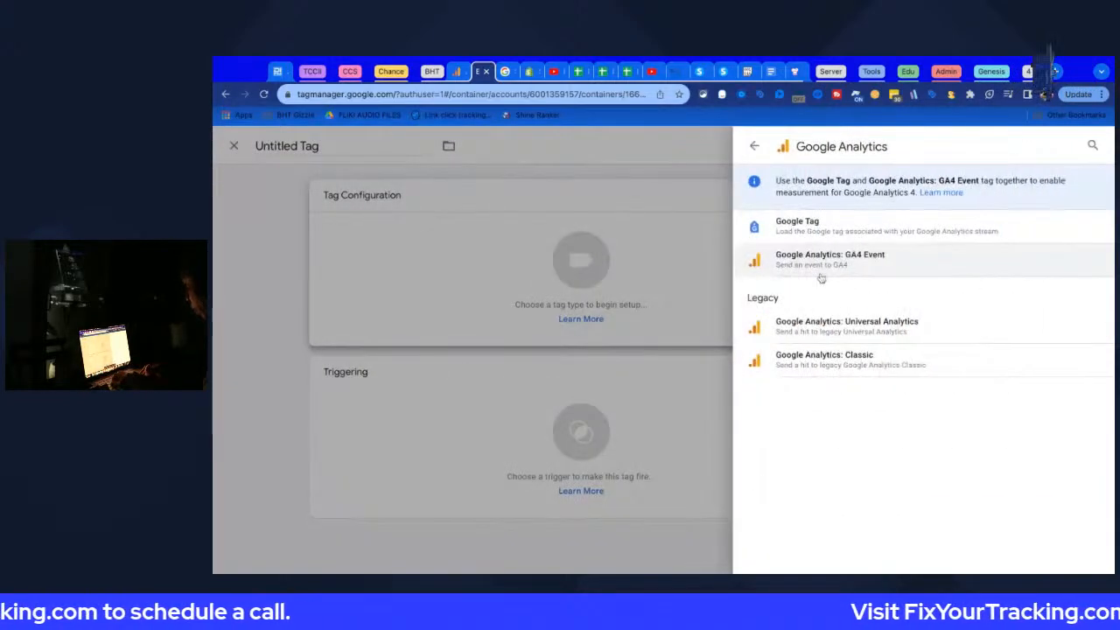
click(842, 263)
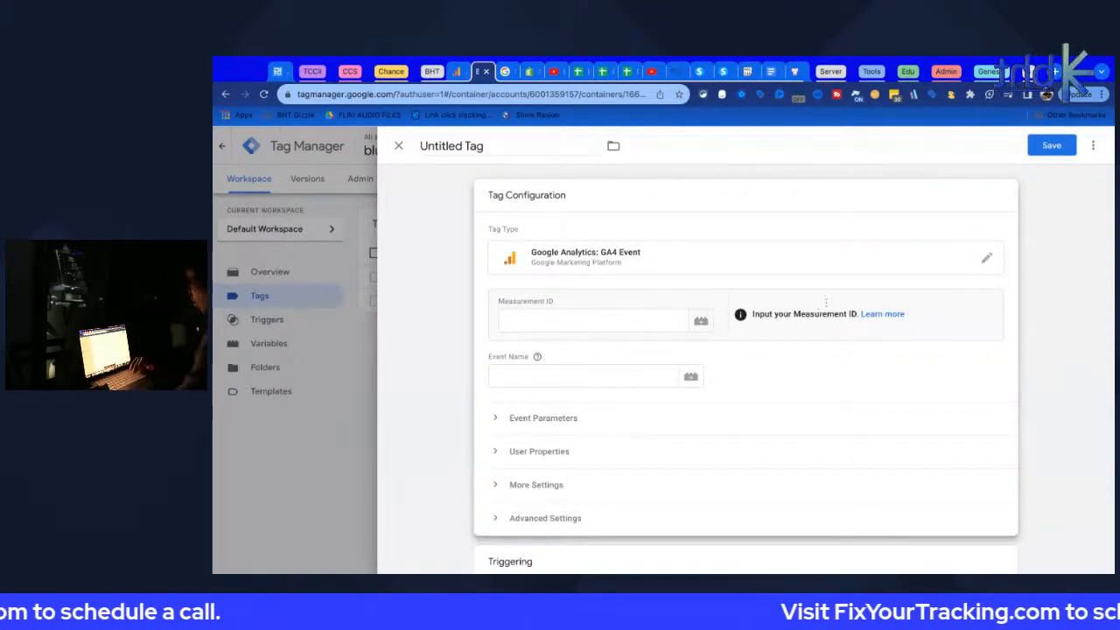
Set the new event tag's measurement ID to the variable {{GA4 Measurement ID}}
click(593, 321)
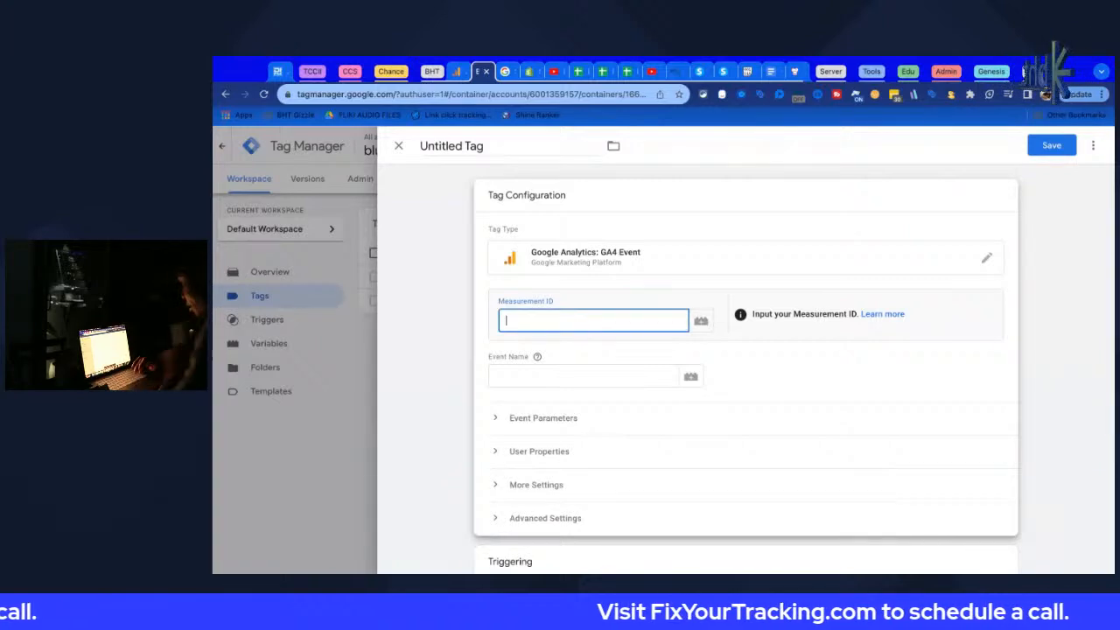
click(608, 323)
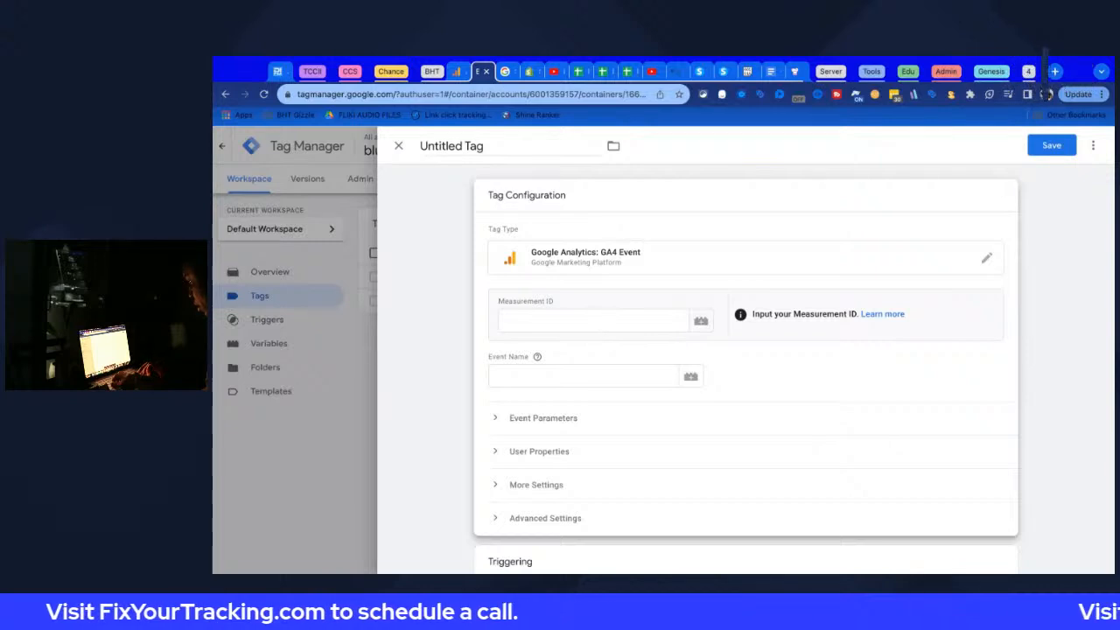
click(700, 321)
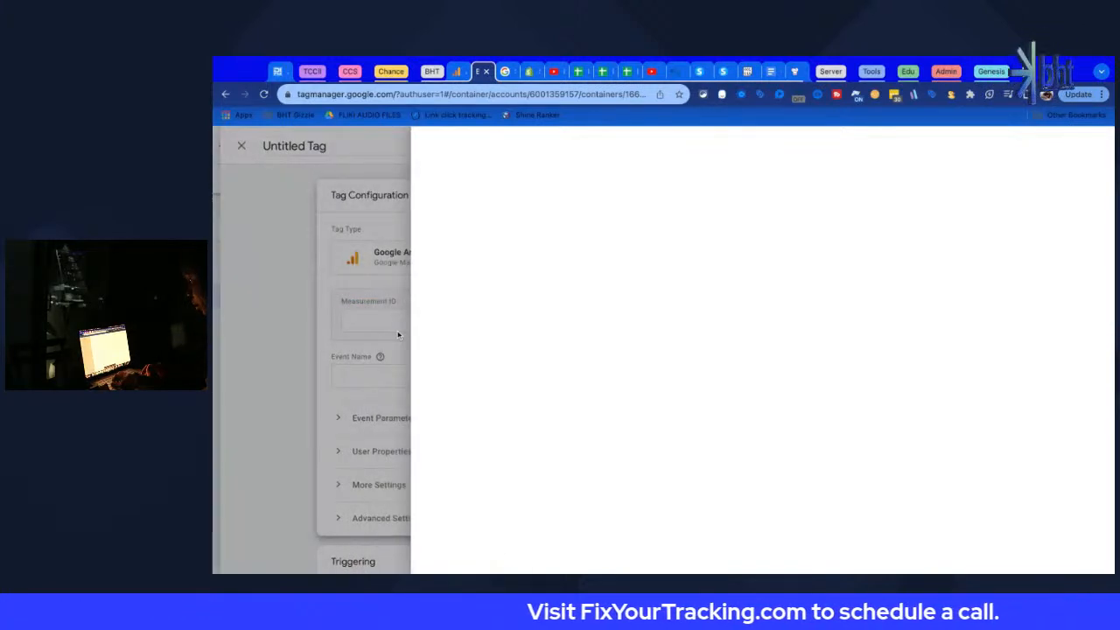
click(397, 335)
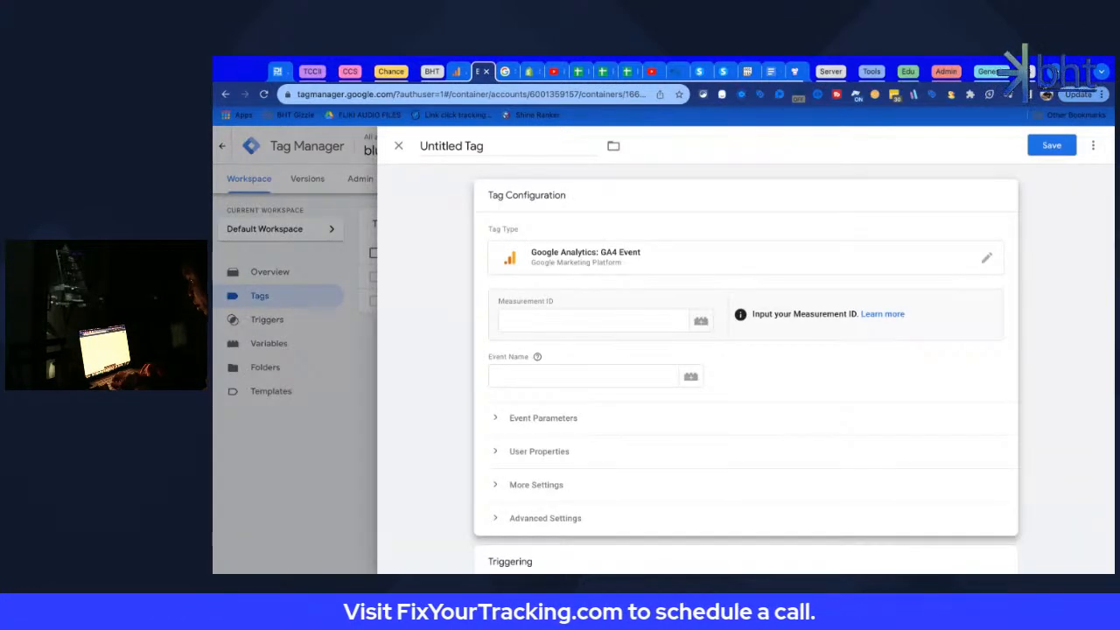
click(593, 322)
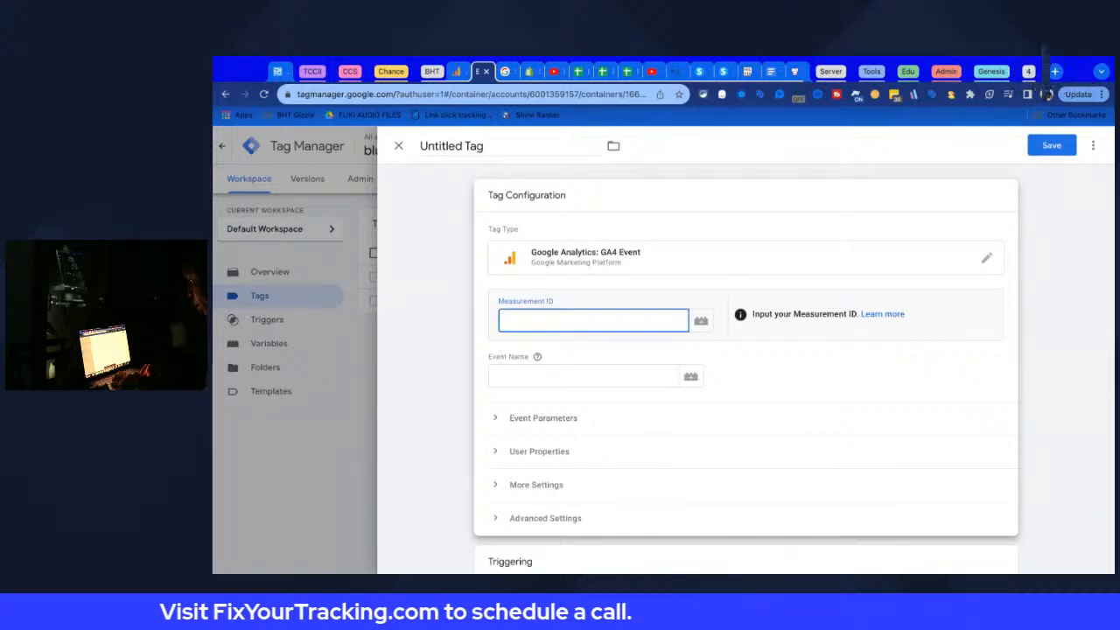
text({{)
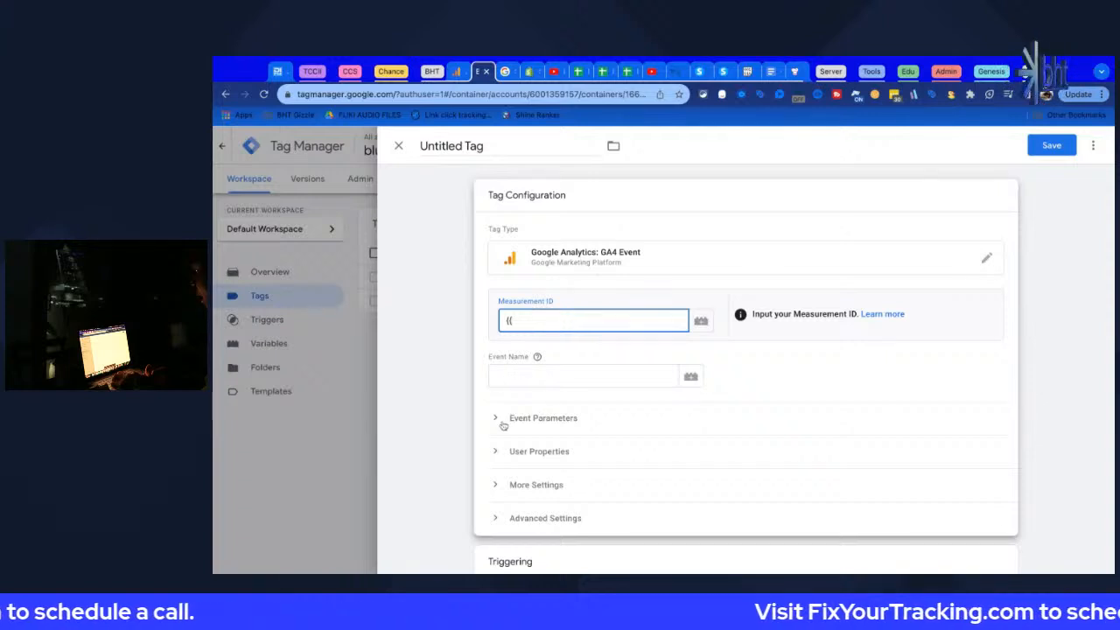
scroll(577, 416, down, 3)
scroll(650, 406, up, 3)
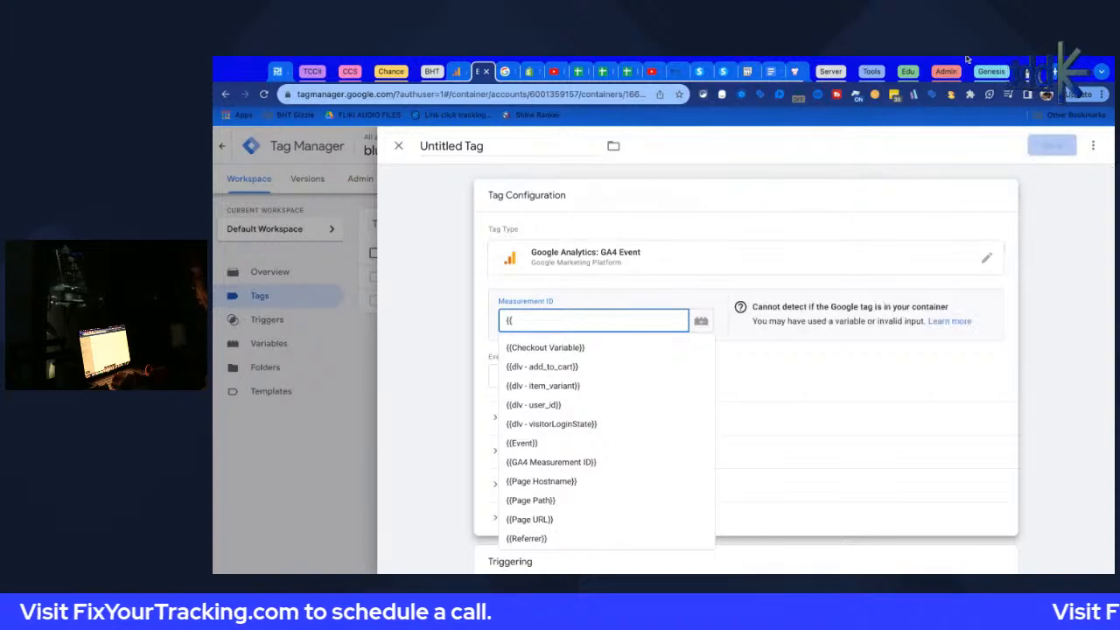
click(537, 462)
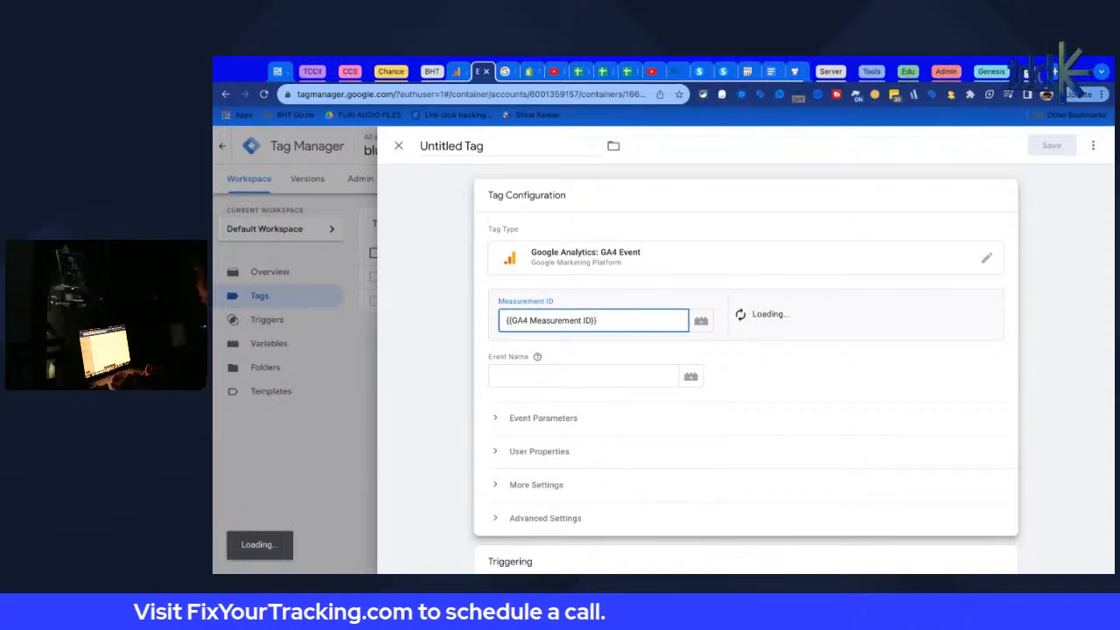
key(super+Tab)
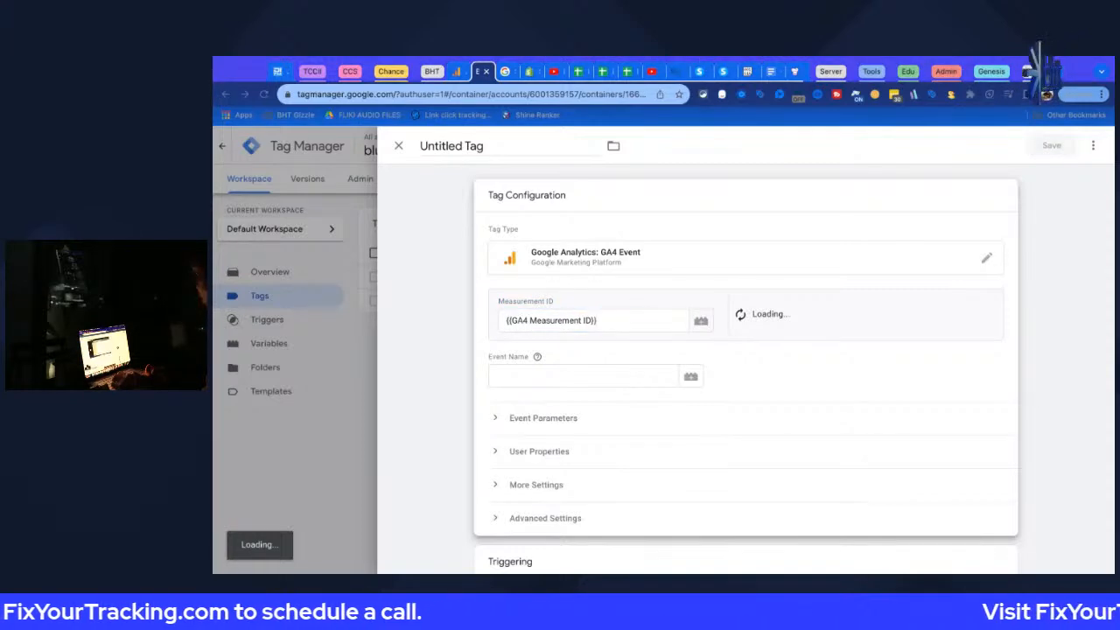